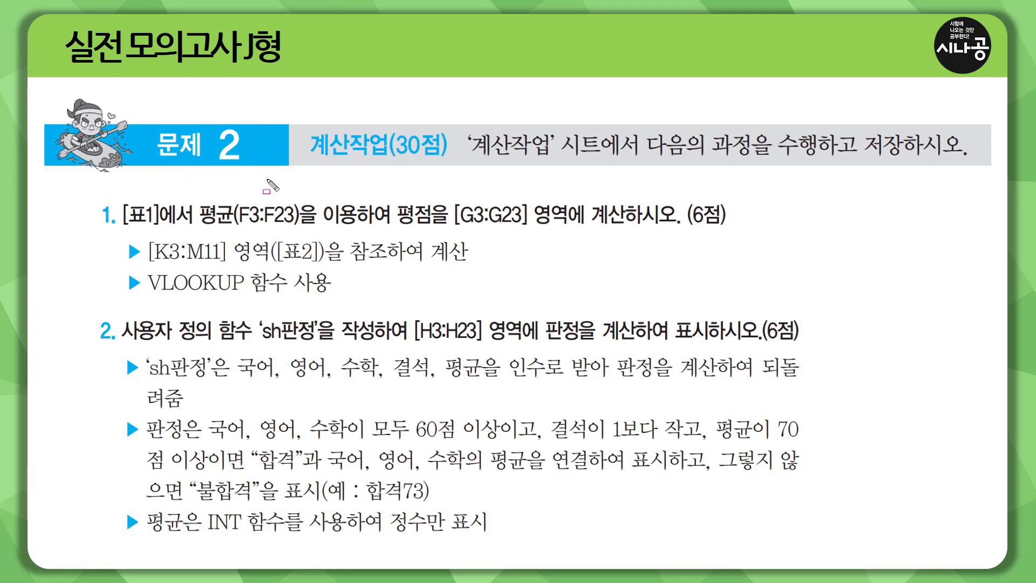
{"action": "left_click_drag", "start_coordinate": [306, 161], "coordinate": [447, 160]}
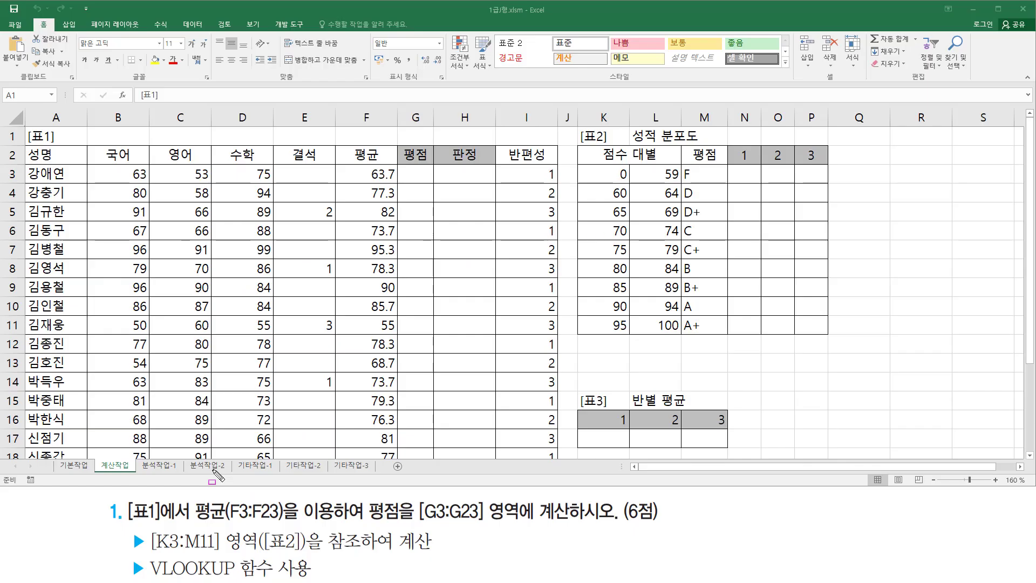
Examine task 1 against the sheet: the averages in F3:F23, the target range G3:G23 and the lookup table K3:M11.
{"action": "left_click_drag", "start_coordinate": [126, 500], "coordinate": [195, 527]}
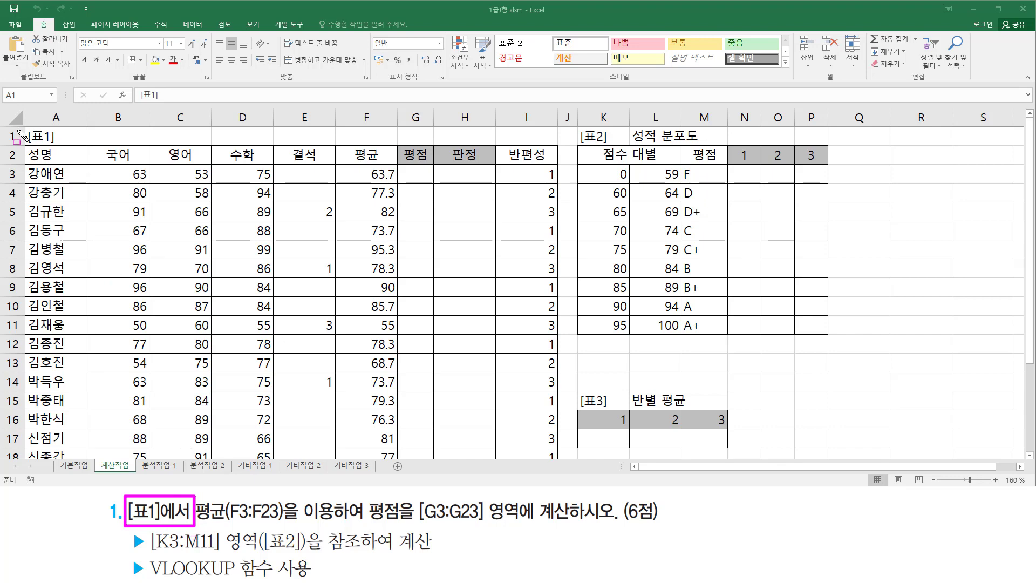
{"action": "mouse_move", "coordinate": [24, 127]}
{"action": "left_mouse_down"}
{"action": "mouse_move", "coordinate": [65, 286]}
{"action": "mouse_move", "coordinate": [534, 296]}
{"action": "mouse_move", "coordinate": [564, 464]}
{"action": "left_mouse_up"}
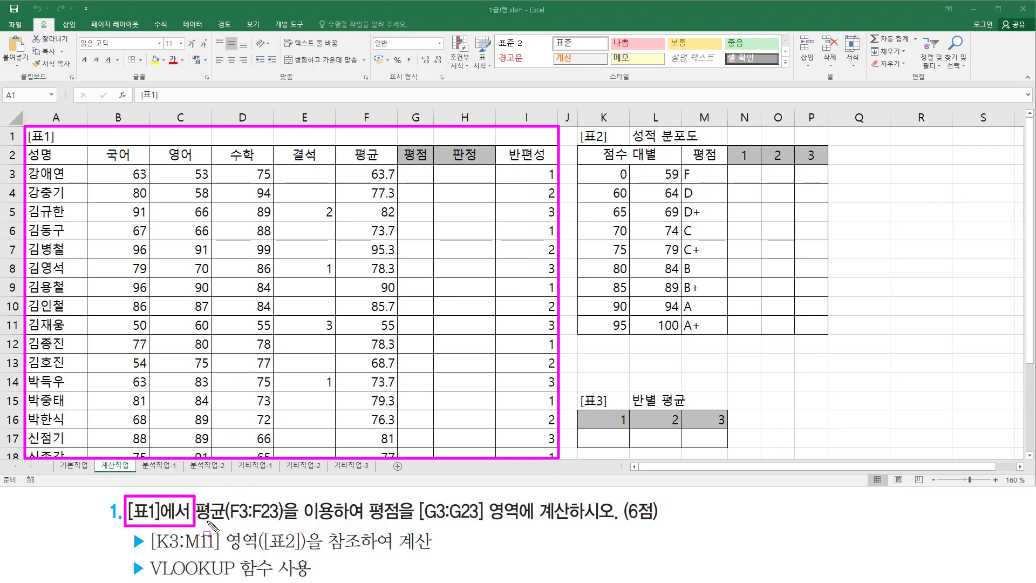
{"action": "left_click_drag", "start_coordinate": [197, 521], "coordinate": [283, 522]}
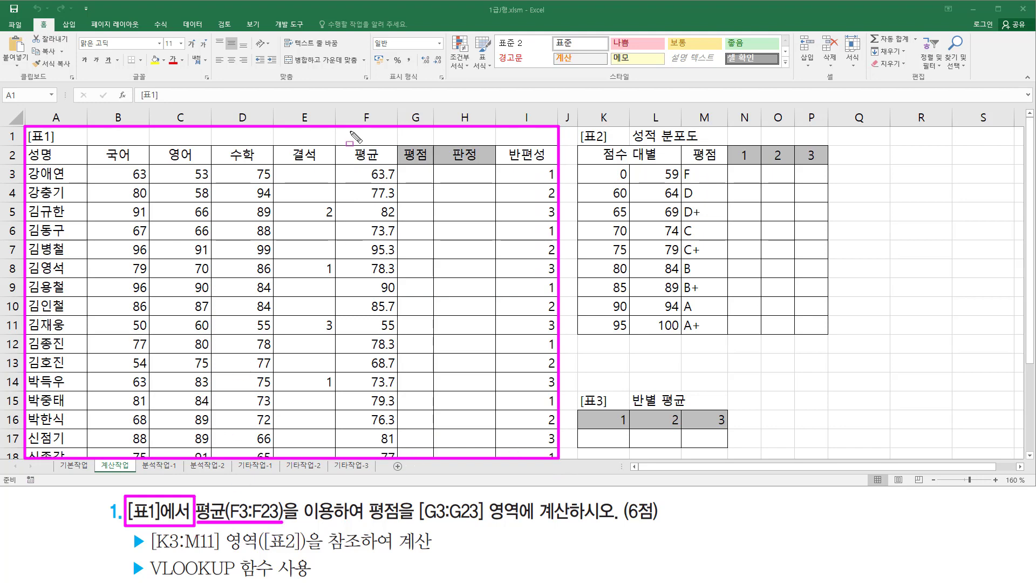
{"action": "left_click_drag", "start_coordinate": [349, 145], "coordinate": [383, 161]}
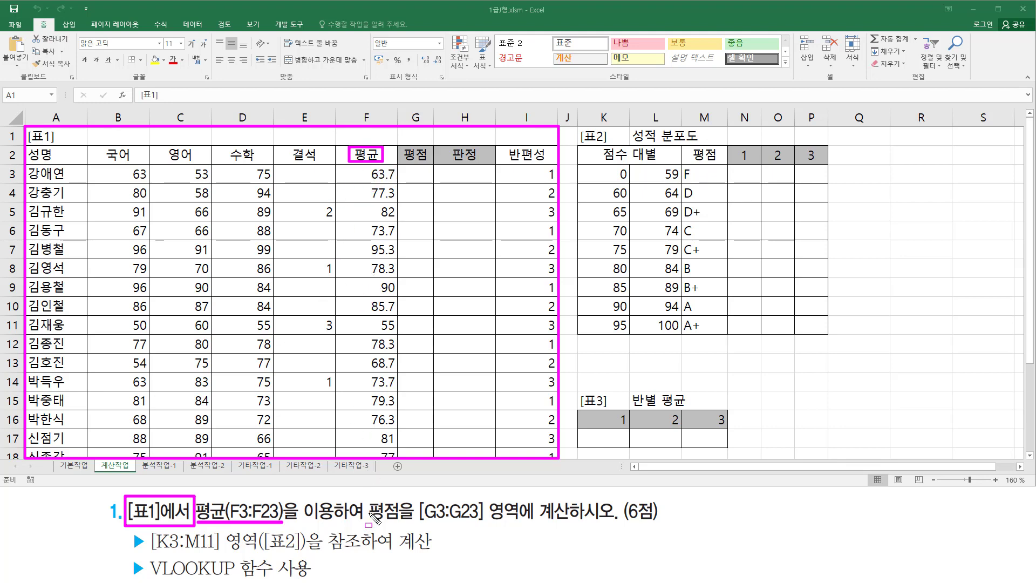
{"action": "mouse_move", "coordinate": [365, 497]}
{"action": "left_mouse_down"}
{"action": "mouse_move", "coordinate": [406, 521]}
{"action": "mouse_move", "coordinate": [521, 523]}
{"action": "left_mouse_up"}
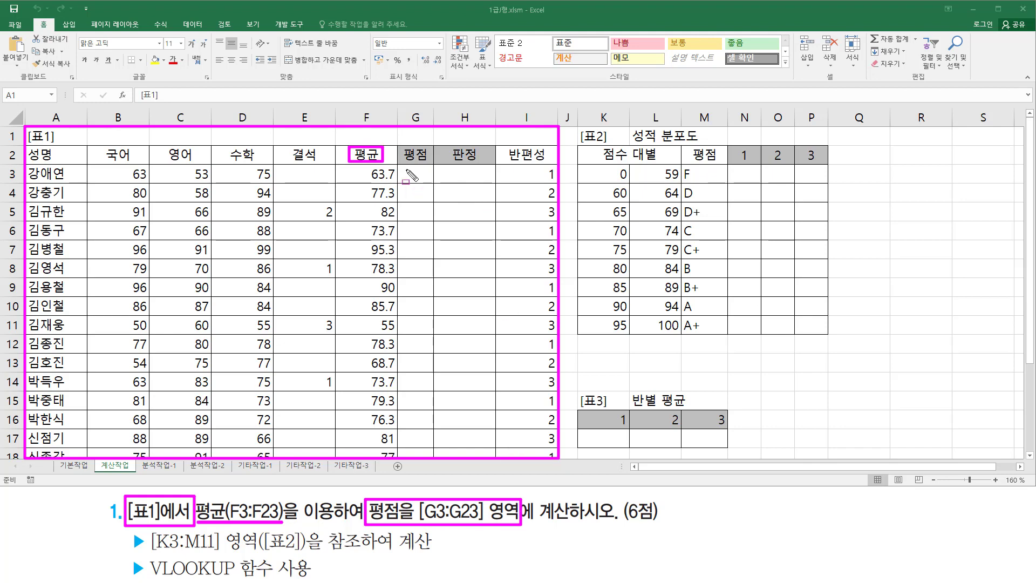
{"action": "left_click_drag", "start_coordinate": [402, 168], "coordinate": [430, 453]}
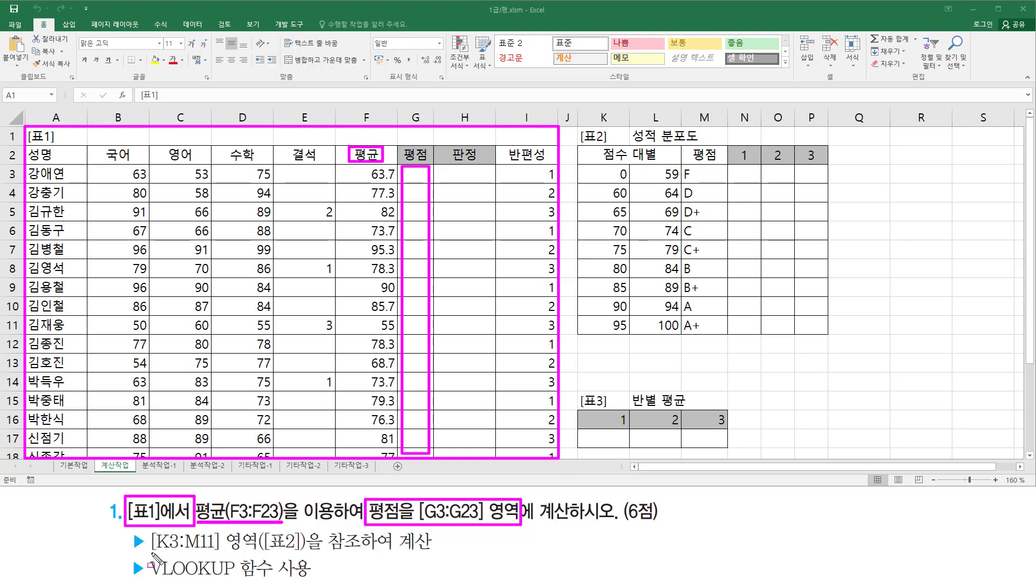
{"action": "left_click_drag", "start_coordinate": [154, 556], "coordinate": [429, 554]}
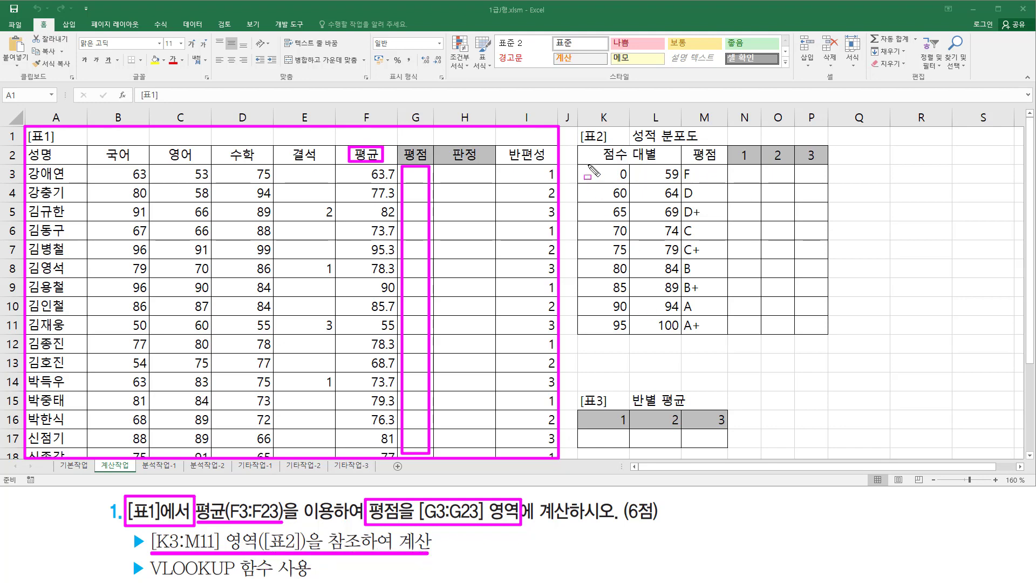
{"action": "left_click_drag", "start_coordinate": [588, 168], "coordinate": [720, 334]}
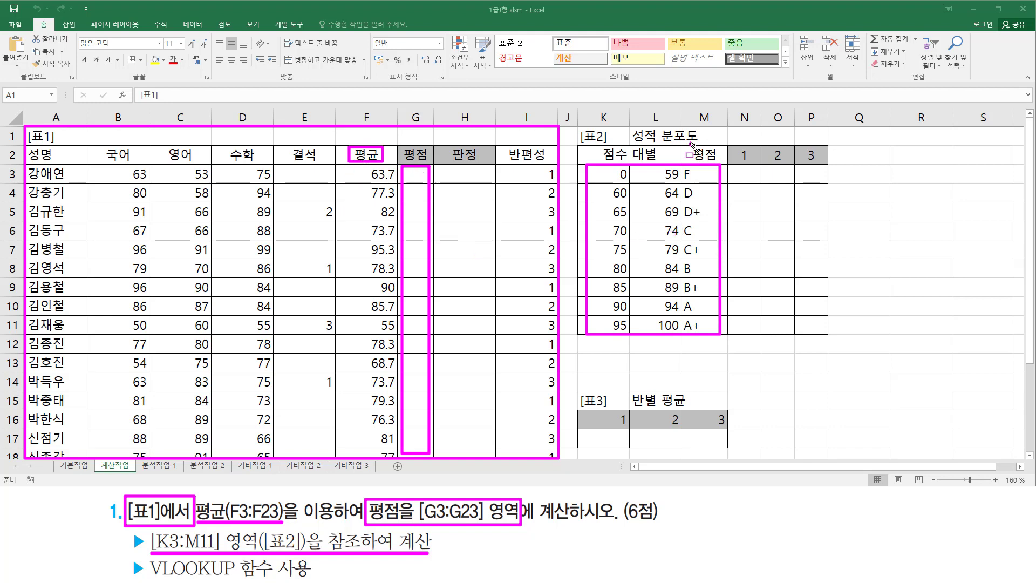
{"action": "left_click_drag", "start_coordinate": [691, 145], "coordinate": [720, 162]}
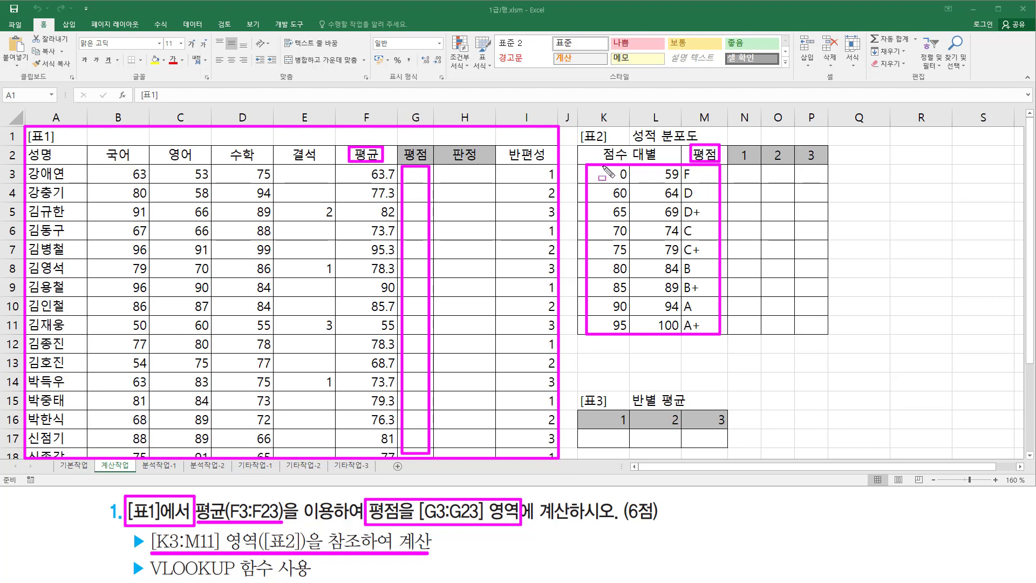
{"action": "mouse_move", "coordinate": [603, 165]}
{"action": "left_mouse_down"}
{"action": "mouse_move", "coordinate": [626, 259]}
{"action": "mouse_move", "coordinate": [681, 244]}
{"action": "mouse_move", "coordinate": [679, 330]}
{"action": "left_mouse_up"}
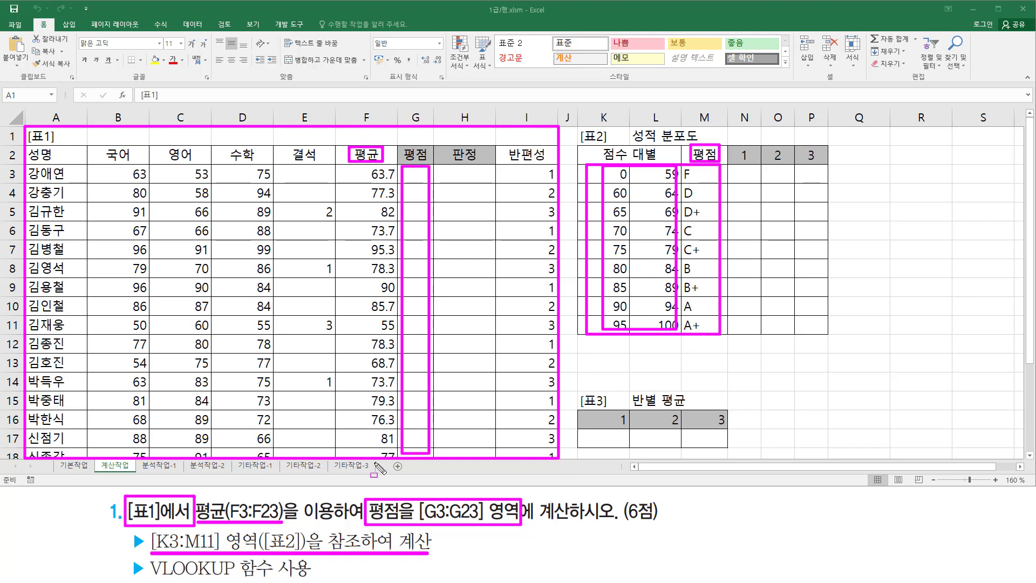
Examine the score-range and grade columns of the lookup table K3:M11 and the requirement to use VLOOKUP.
{"action": "key", "text": "Delete"}
{"action": "mouse_move", "coordinate": [583, 166]}
{"action": "left_mouse_down"}
{"action": "mouse_move", "coordinate": [693, 317]}
{"action": "mouse_move", "coordinate": [720, 336]}
{"action": "left_mouse_up"}
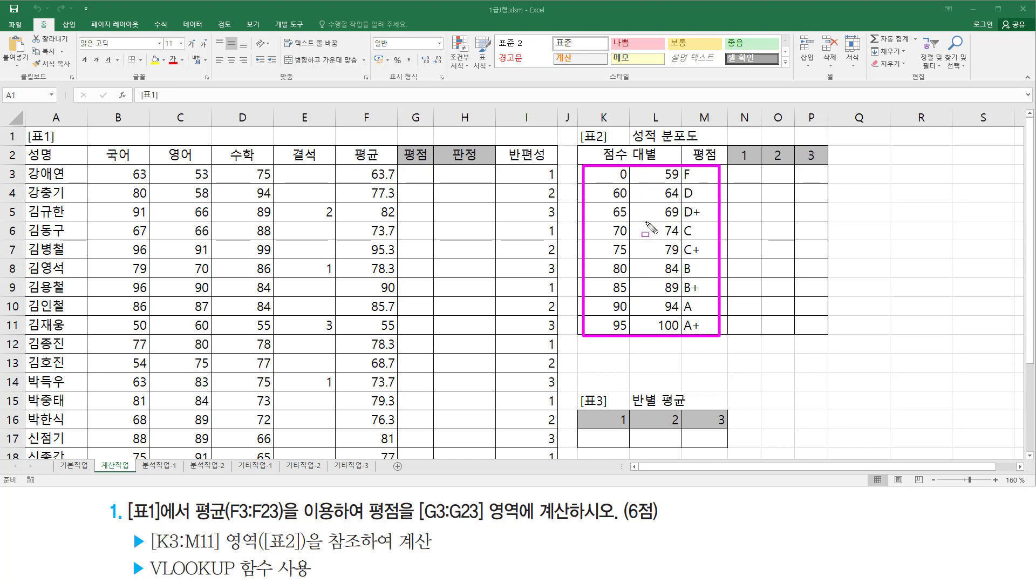
{"action": "left_click_drag", "start_coordinate": [666, 156], "coordinate": [670, 326]}
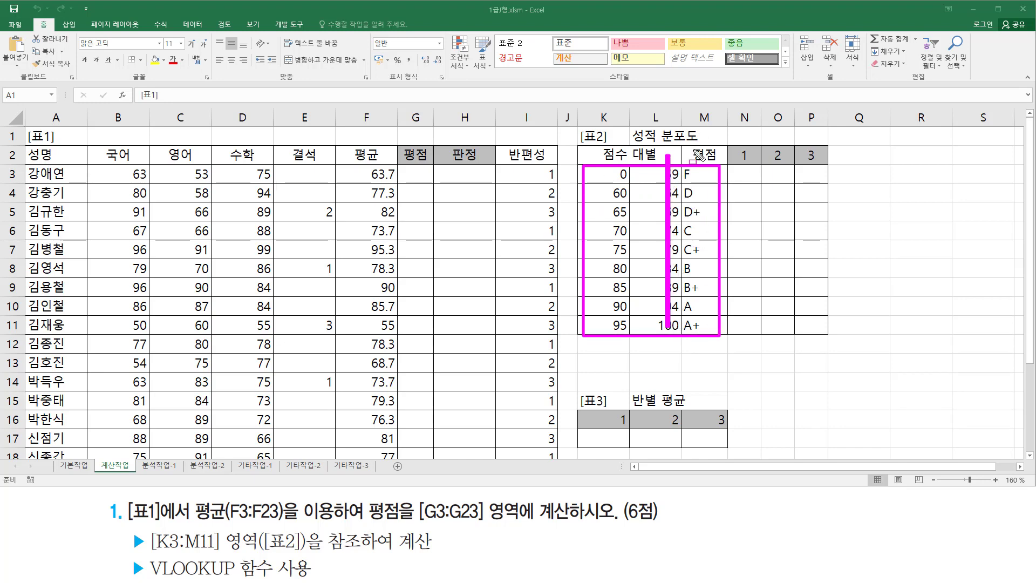
{"action": "mouse_move", "coordinate": [693, 154]}
{"action": "left_mouse_down"}
{"action": "mouse_move", "coordinate": [681, 324]}
{"action": "mouse_move", "coordinate": [694, 332]}
{"action": "left_mouse_up"}
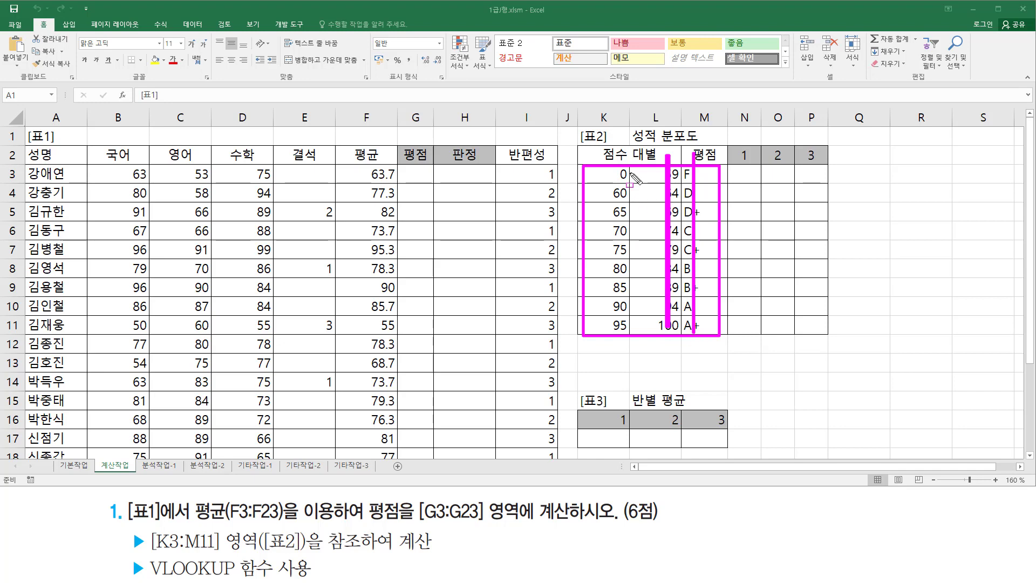
{"action": "left_click_drag", "start_coordinate": [617, 157], "coordinate": [621, 326]}
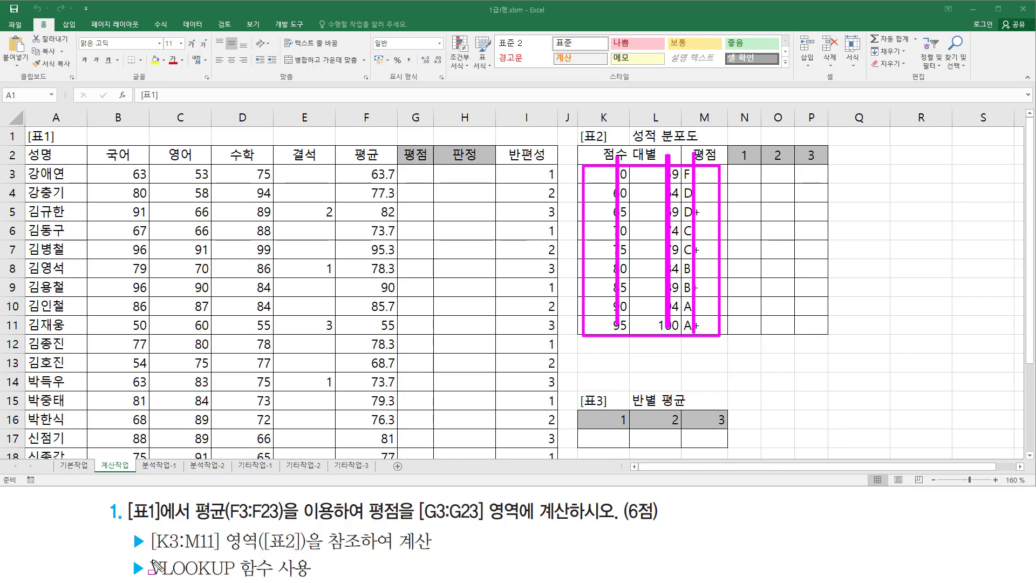
{"action": "mouse_move", "coordinate": [144, 552]}
{"action": "left_mouse_down"}
{"action": "mouse_move", "coordinate": [157, 571]}
{"action": "mouse_move", "coordinate": [281, 581]}
{"action": "left_mouse_up"}
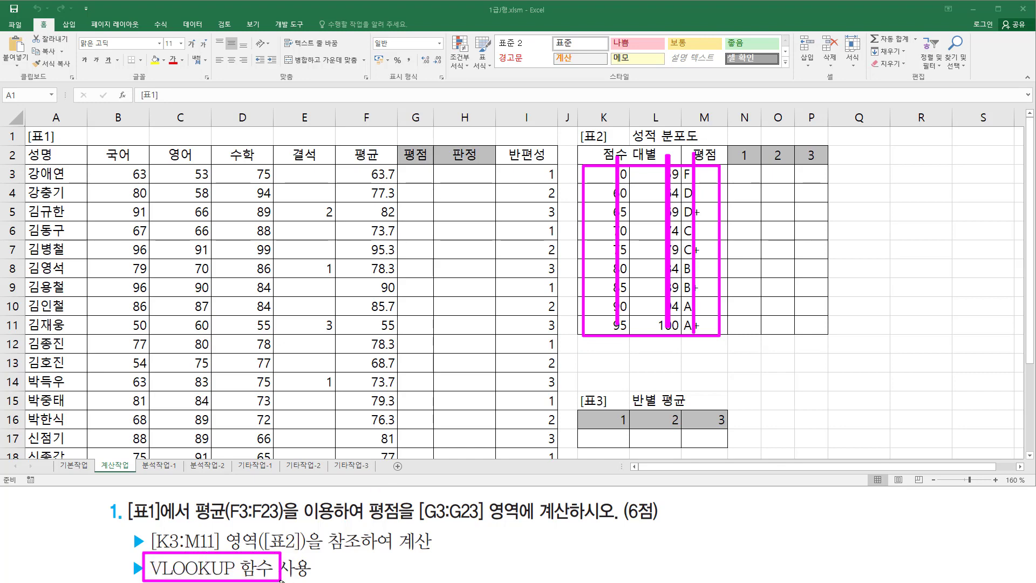
Enter the syntax note "vlookup( 찾을값 , 참조범위 , 열번호 , 옵션 )" in cell K12.
{"action": "left_click", "coordinate": [605, 344]}
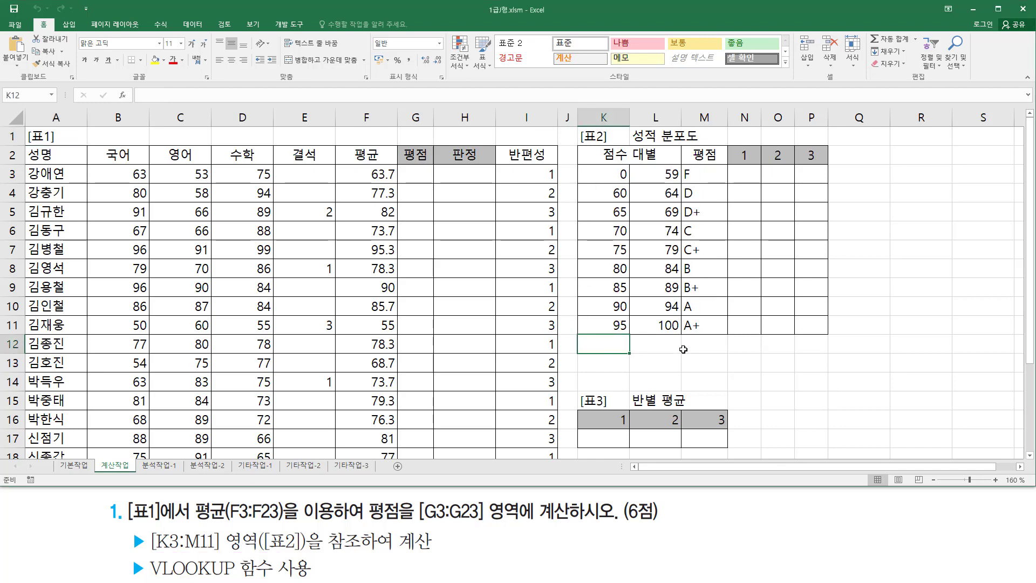
{"action": "type", "text": "vlooku"}
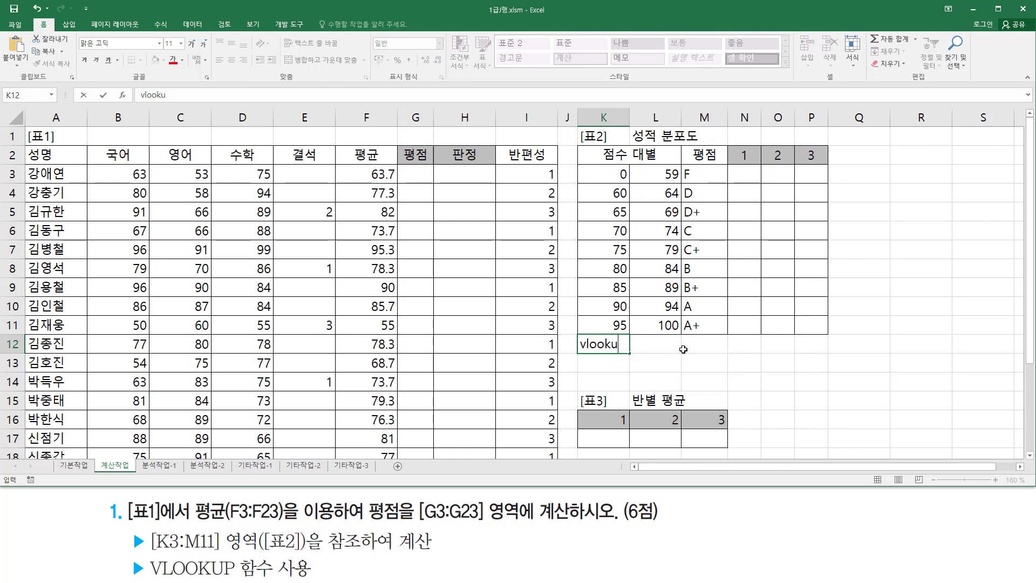
{"action": "type", "text": "p( 찾을값"}
{"action": "type", "text": " ㅡ"}
{"action": "key", "text": "BackSpace"}
{"action": "type", "text": ","}
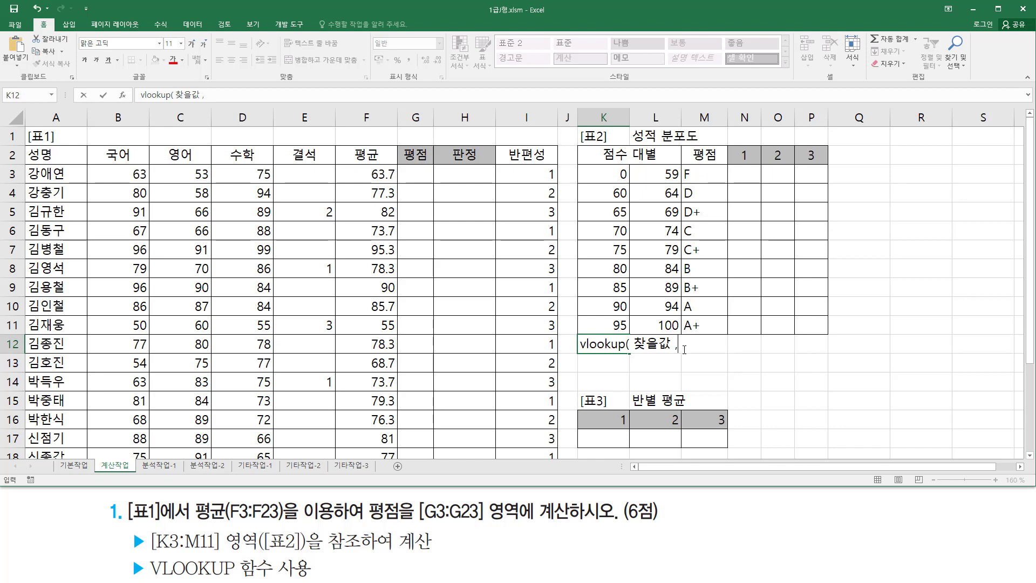
{"action": "type", "text": " ㅊ"}
{"action": "type", "text": "조범위 "}
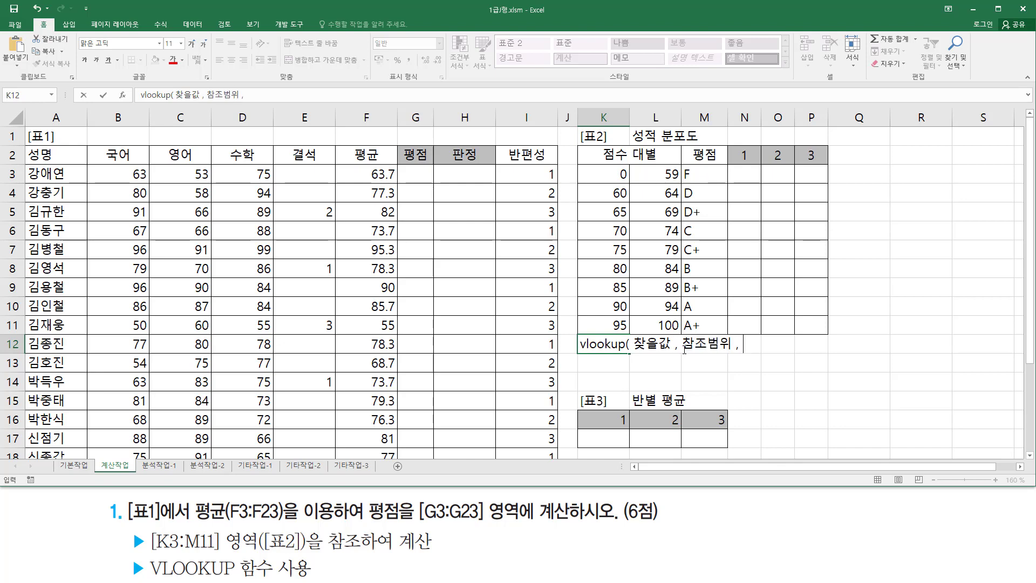
{"action": "type", "text": ", 열번"}
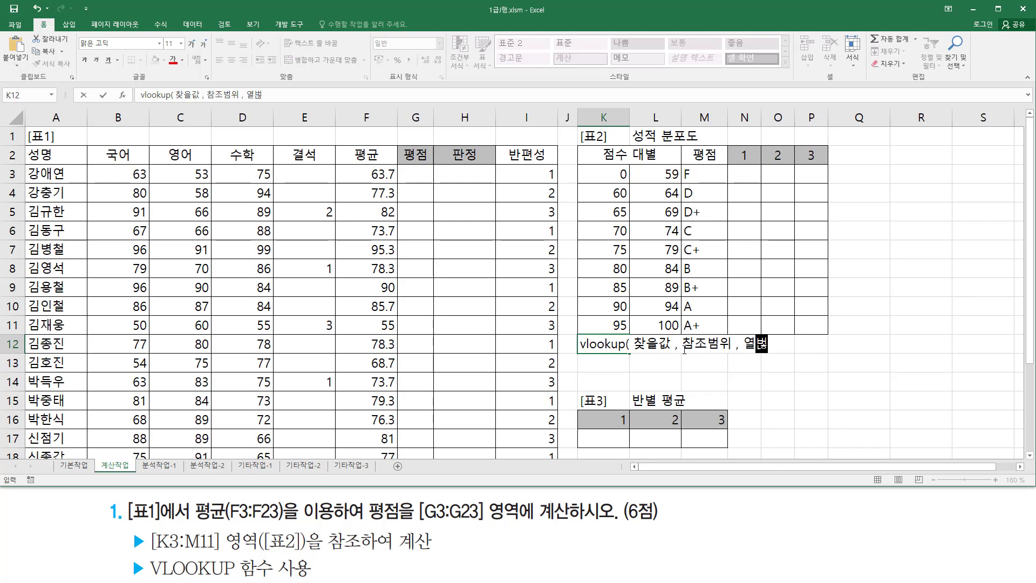
{"action": "type", "text": "호 , 옵션"}
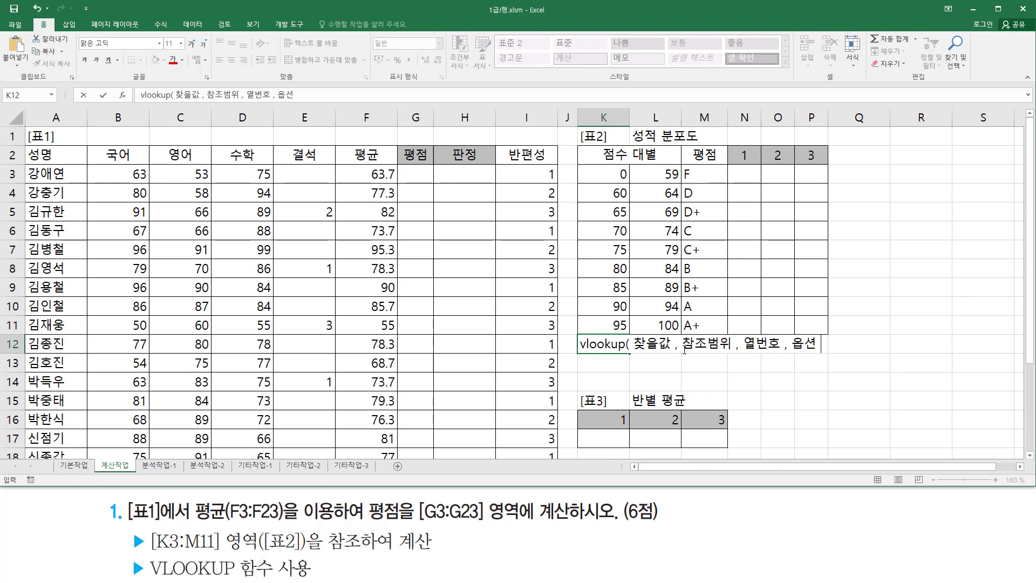
{"action": "key", "text": "Return"}
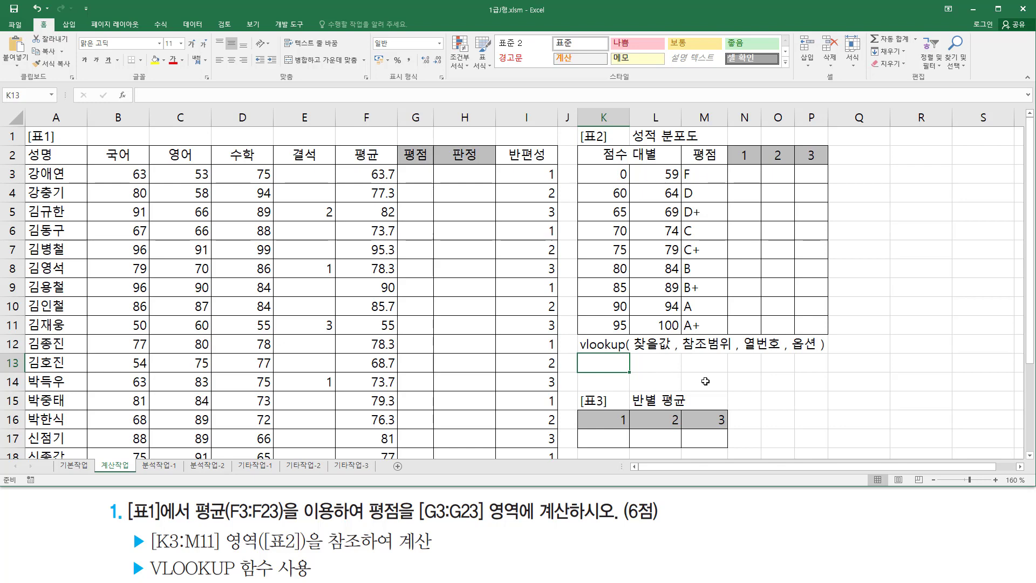
Enter the option values TRUE in cell K13 and FALSE in cell K14 below the syntax note.
{"action": "type", "text": "tru"}
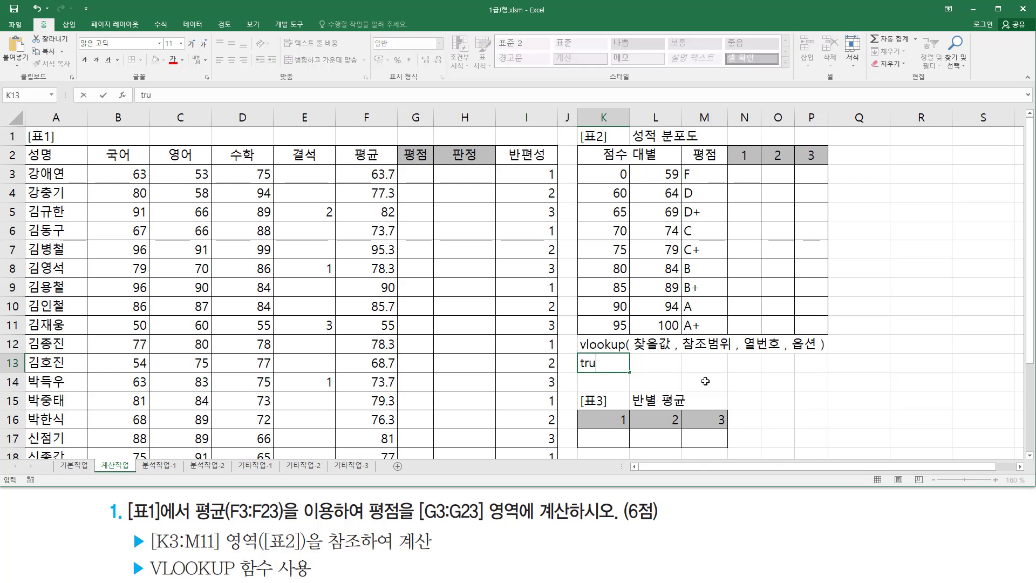
{"action": "key", "text": "Return"}
{"action": "type", "text": "false"}
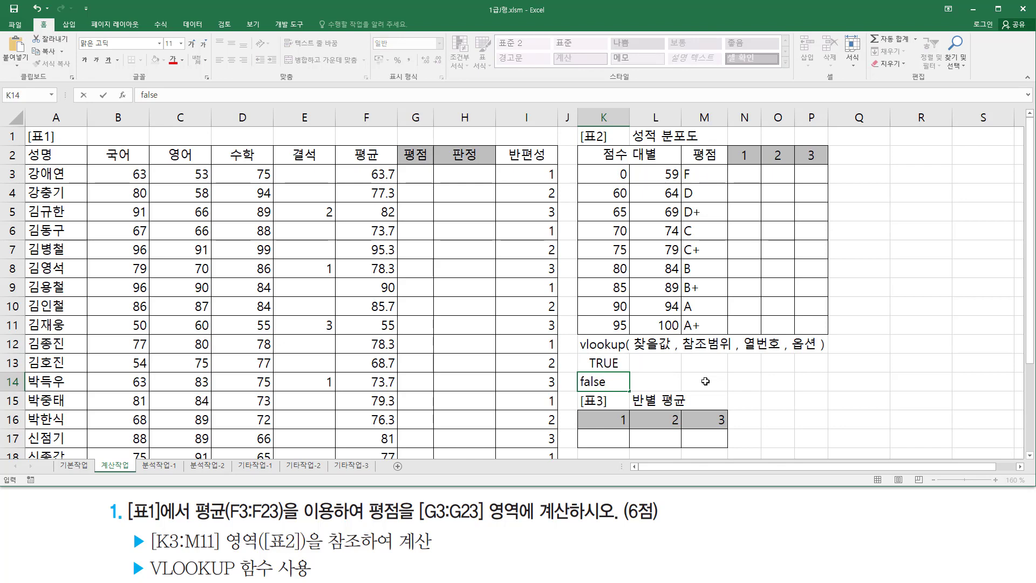
{"action": "key", "text": "Up"}
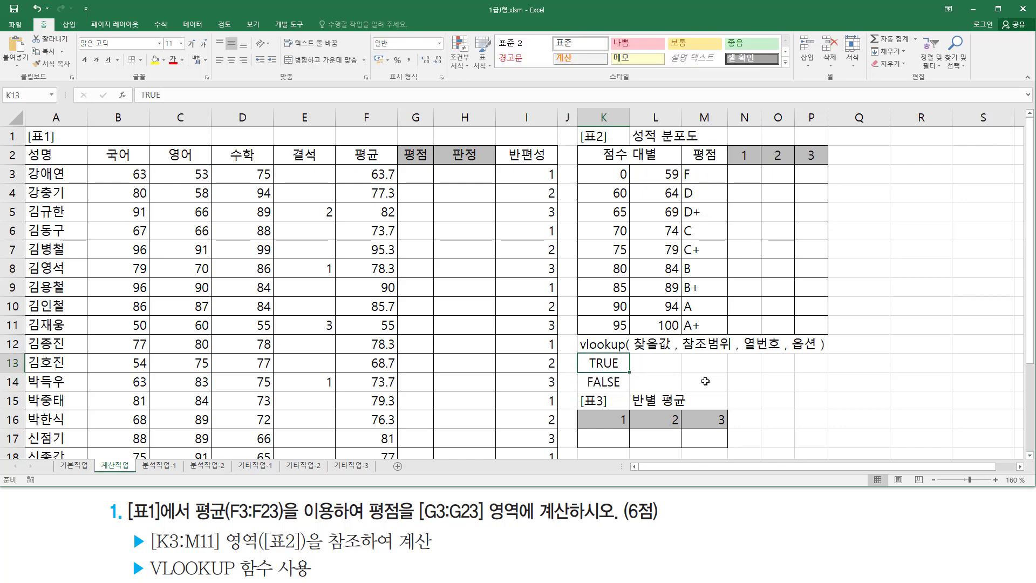
Extend the note in cell K13 to read "TRUE(생략) - 근사값".
{"action": "key", "text": "F2"}
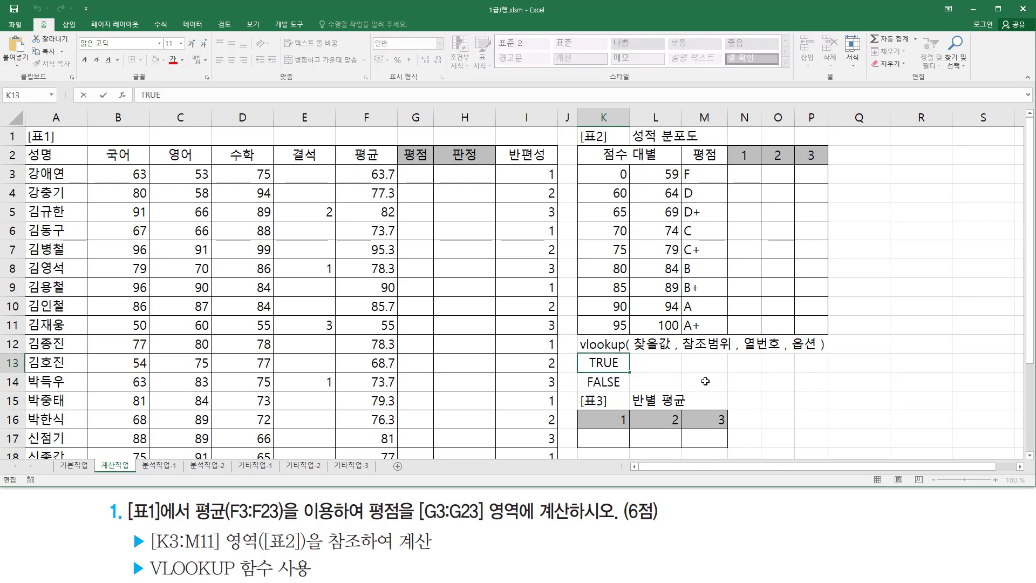
{"action": "type", "text": "(to"}
{"action": "key", "text": "BackSpace"}
{"action": "key", "text": "BackSpace"}
{"action": "type", "text": "새"}
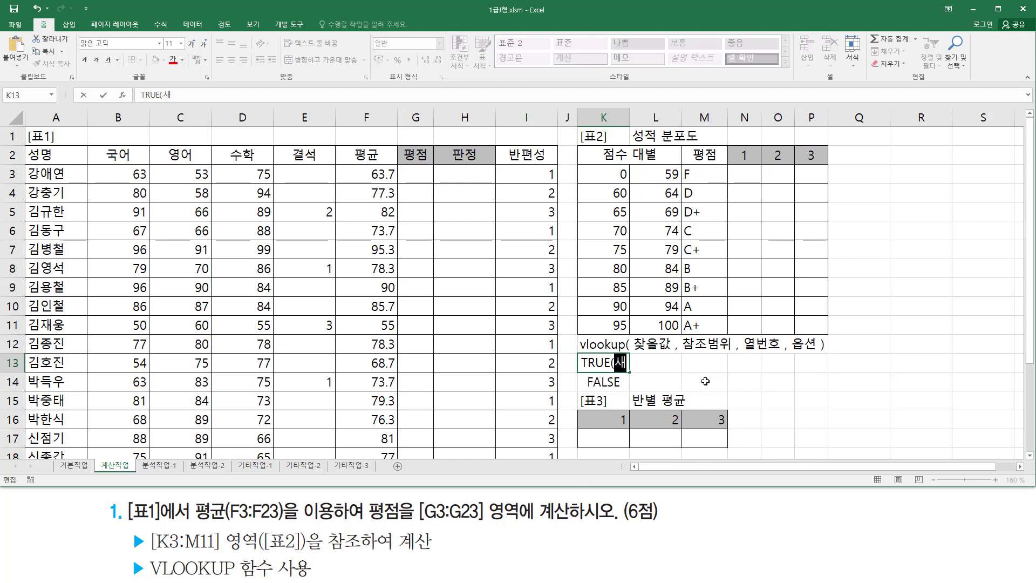
{"action": "key", "text": "BackSpace"}
{"action": "type", "text": "ㅇㄹ"}
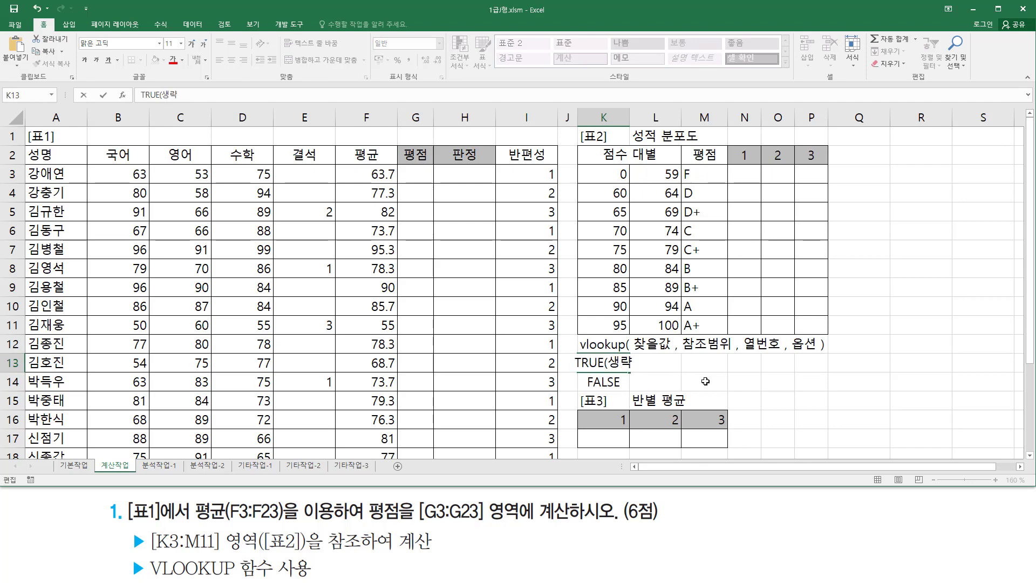
{"action": "type", "text": ") -"}
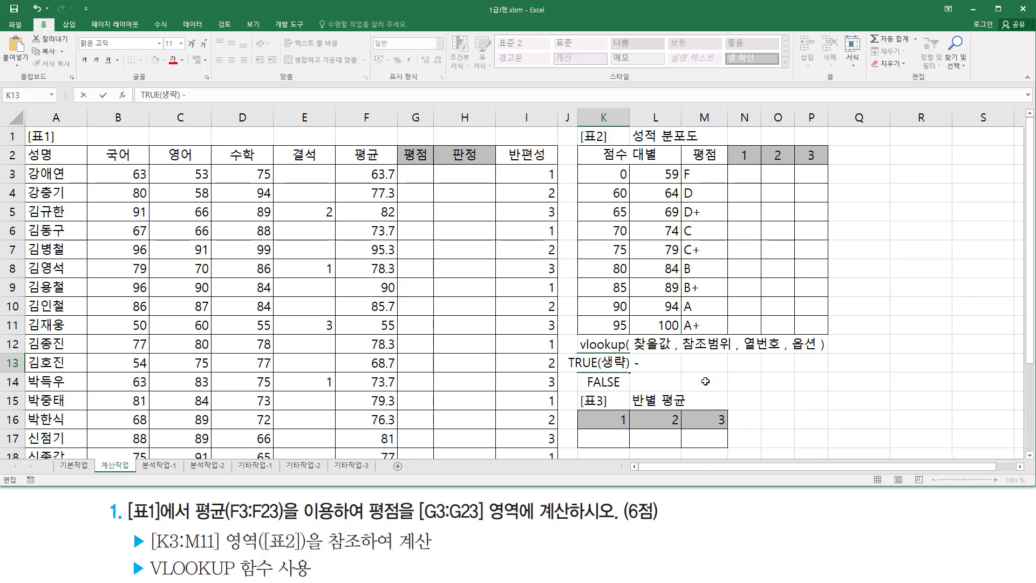
{"action": "type", "text": " 근사값"}
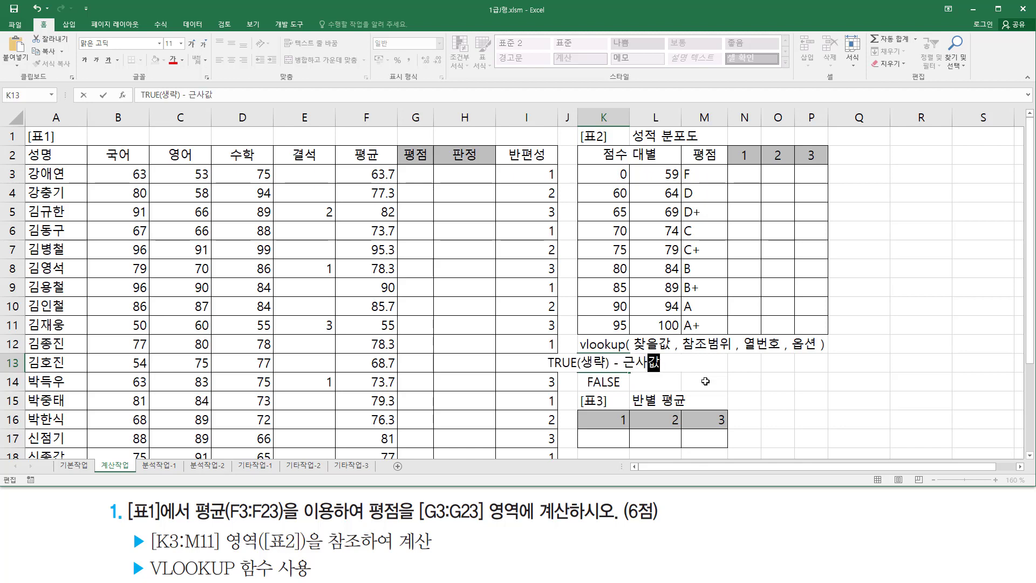
{"action": "key", "text": "Return"}
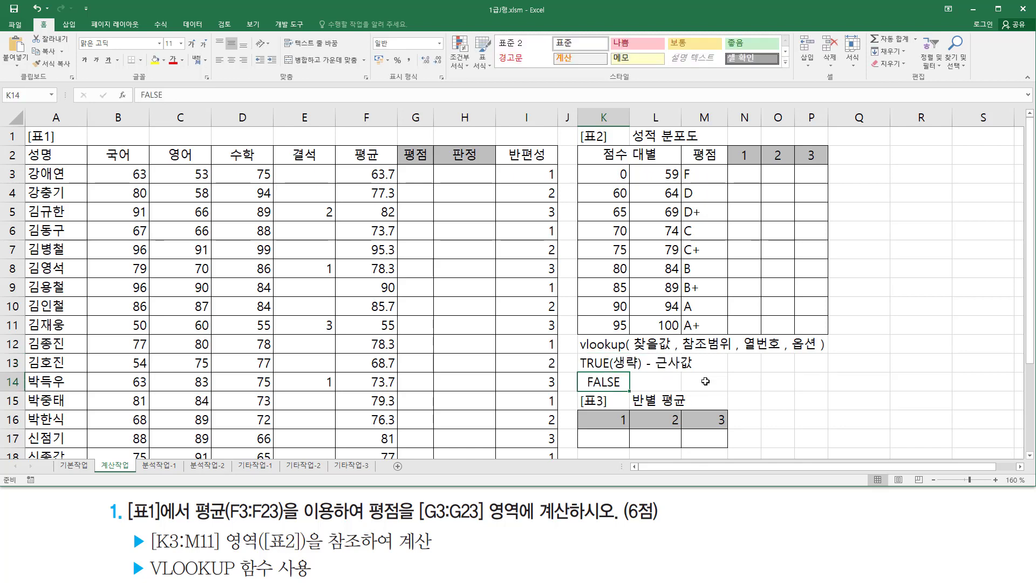
Extend the note in cell K14 to read "FALSE - 정확하게 일치하는 값".
{"action": "key", "text": "F2"}
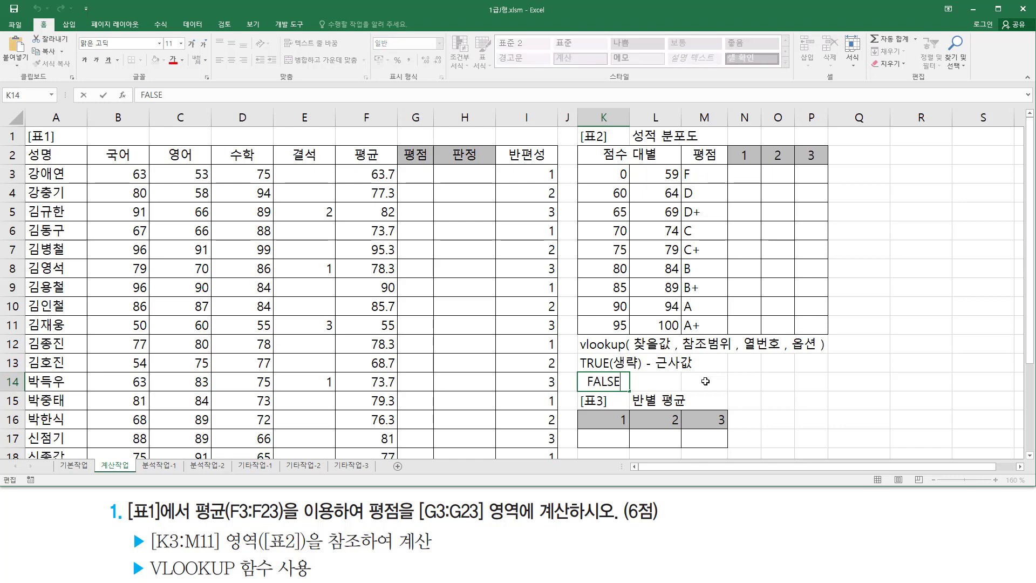
{"action": "type", "text": "-"}
{"action": "type", "text": " 정ㅎ"}
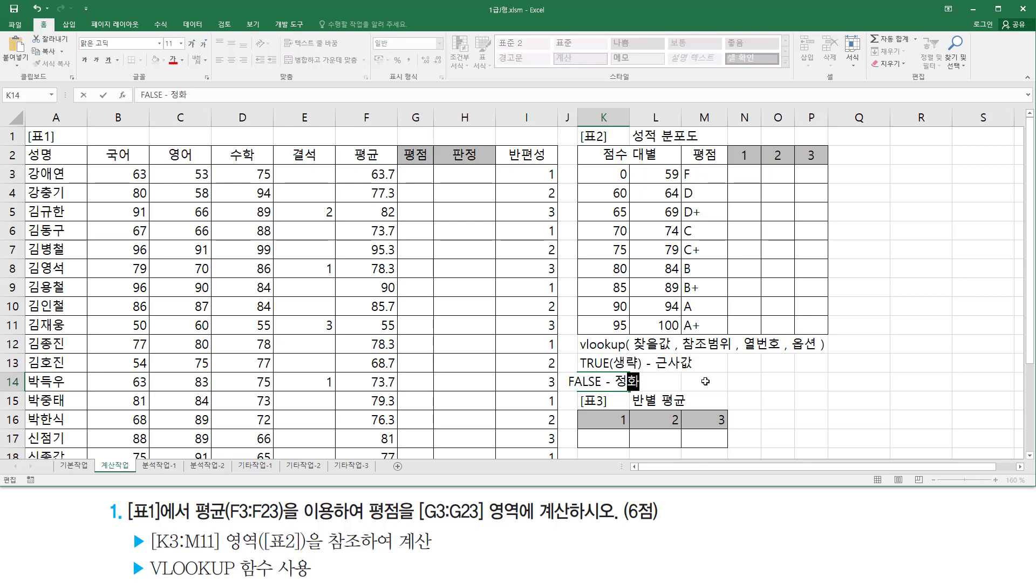
{"action": "type", "text": "확하게 ㅇ"}
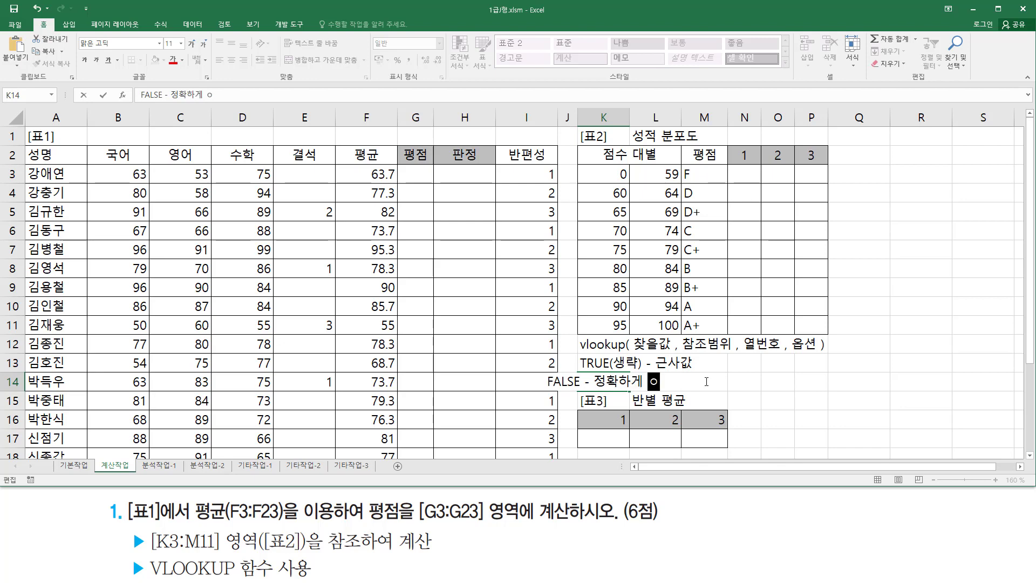
{"action": "type", "text": "일치하는 ㄱ"}
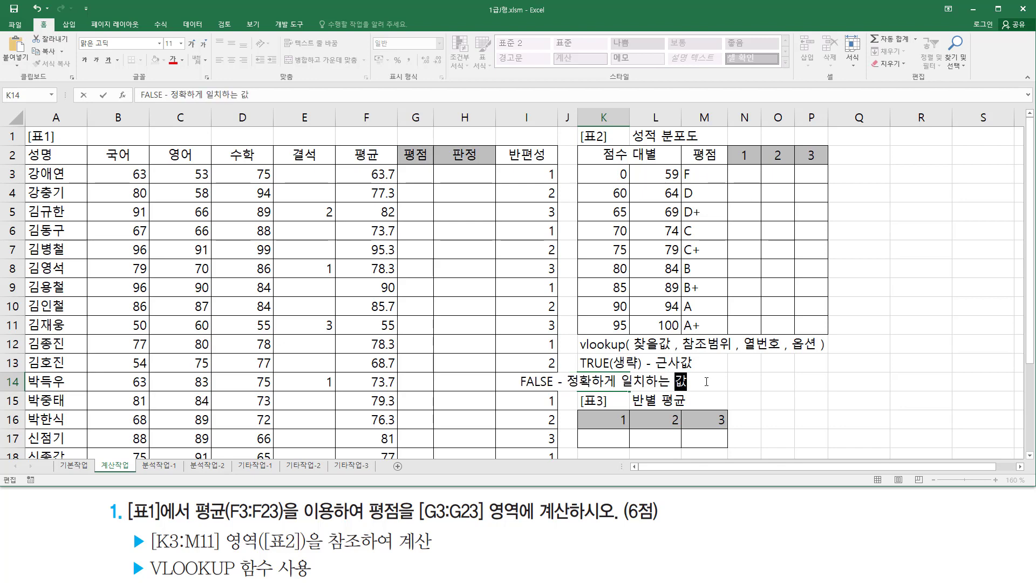
{"action": "type", "text": "값"}
{"action": "key", "text": "Return"}
{"action": "key", "text": "Up"}
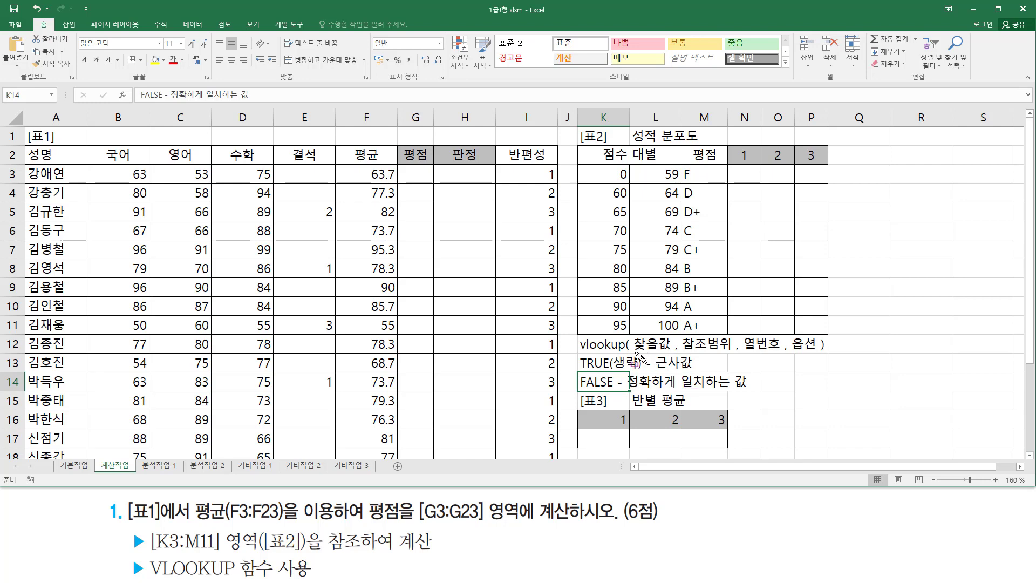
Review the VLOOKUP arguments in the syntax note and the TRUE and FALSE option meanings against the first average in F3.
{"action": "left_click_drag", "start_coordinate": [637, 354], "coordinate": [731, 351]}
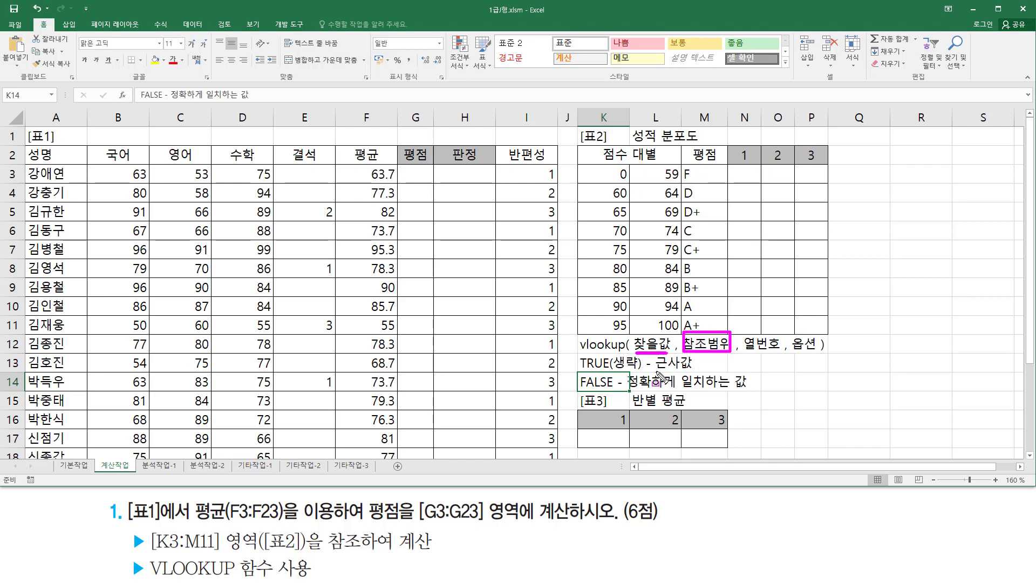
{"action": "left_click_drag", "start_coordinate": [656, 372], "coordinate": [704, 371]}
{"action": "left_click_drag", "start_coordinate": [630, 389], "coordinate": [746, 389]}
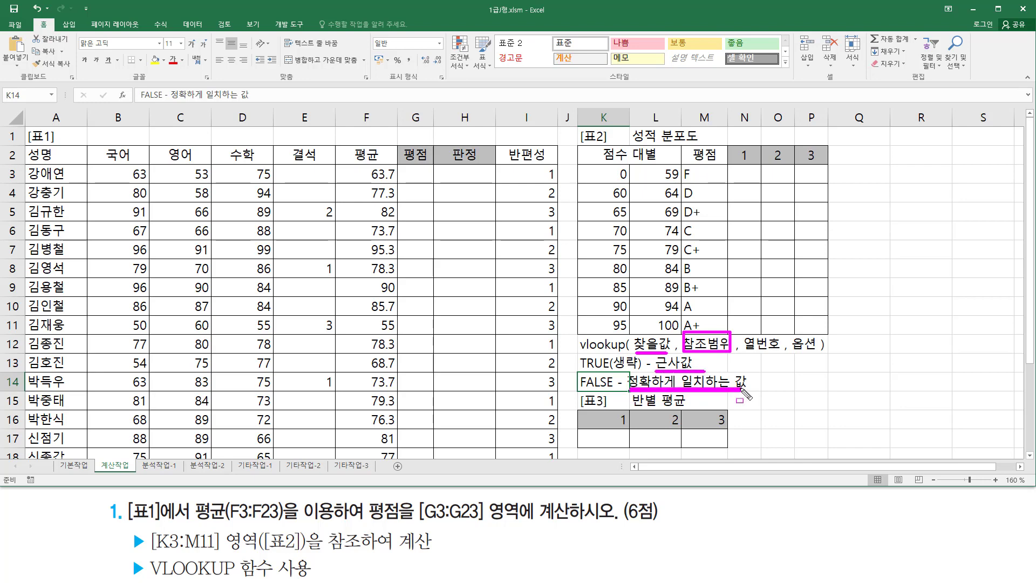
{"action": "left_click_drag", "start_coordinate": [792, 351], "coordinate": [817, 351]}
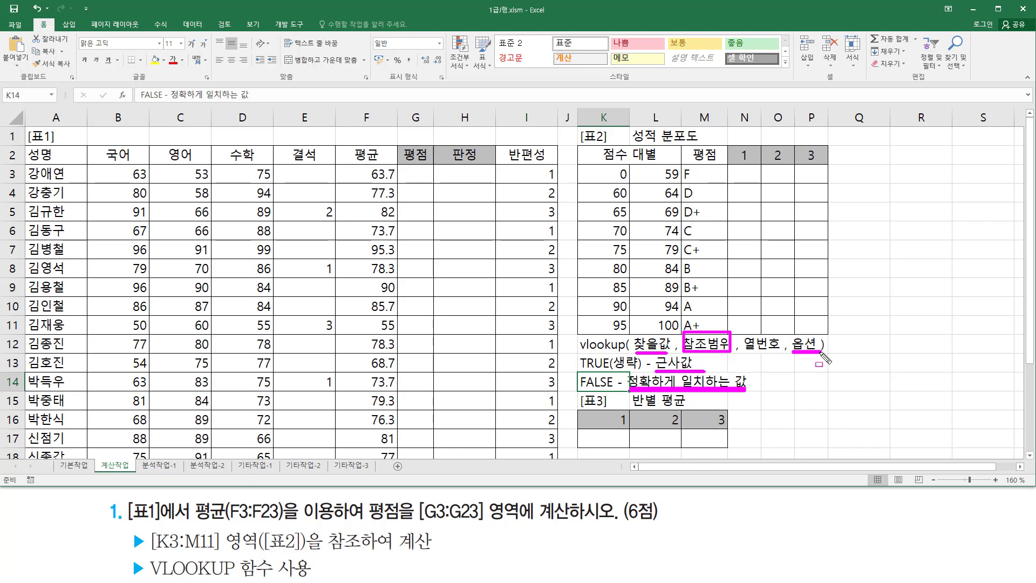
{"action": "left_click_drag", "start_coordinate": [357, 163], "coordinate": [399, 184]}
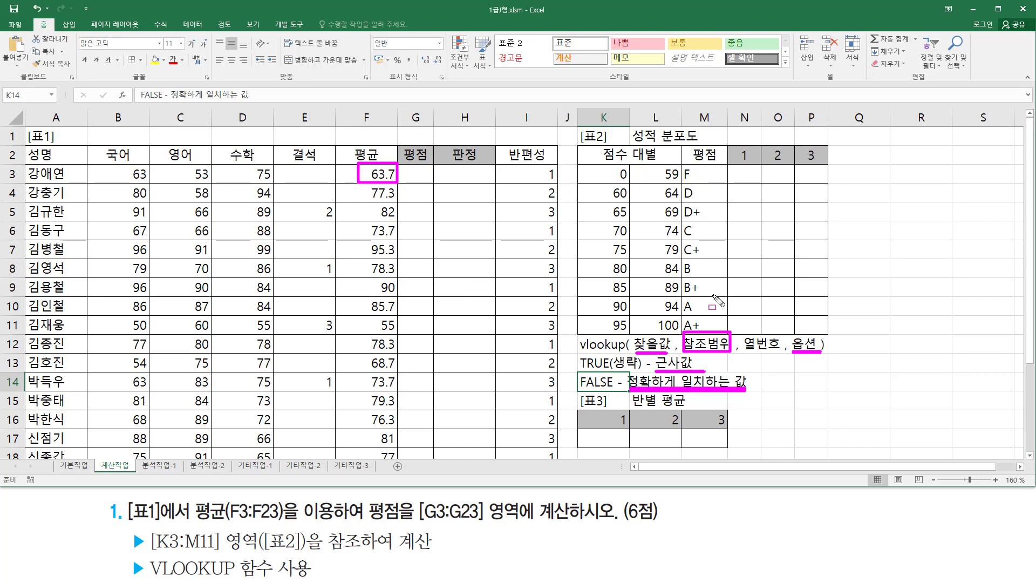
{"action": "left_click_drag", "start_coordinate": [578, 356], "coordinate": [642, 375]}
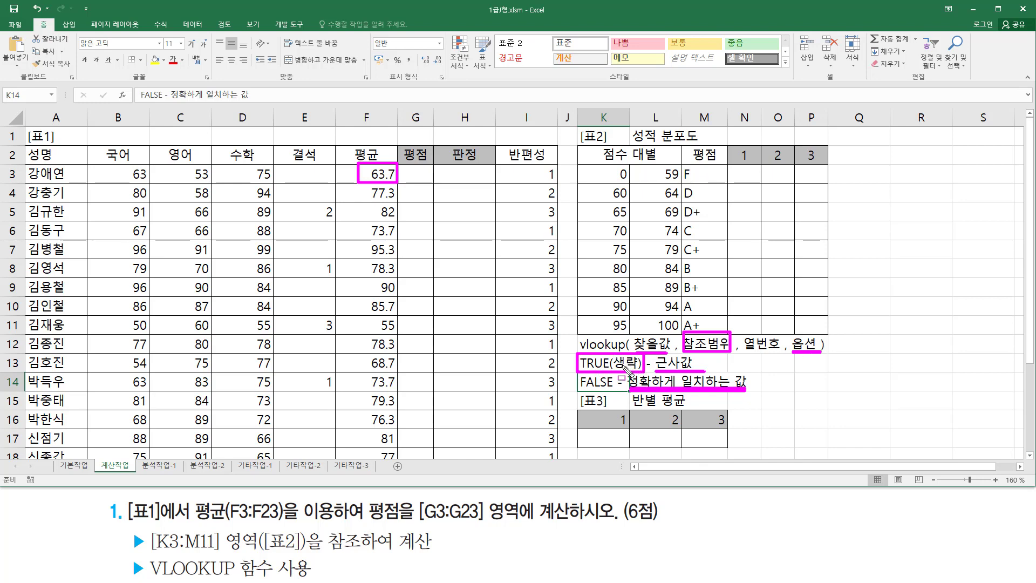
{"action": "key", "text": "Escape"}
{"action": "left_click_drag", "start_coordinate": [580, 356], "coordinate": [829, 356]}
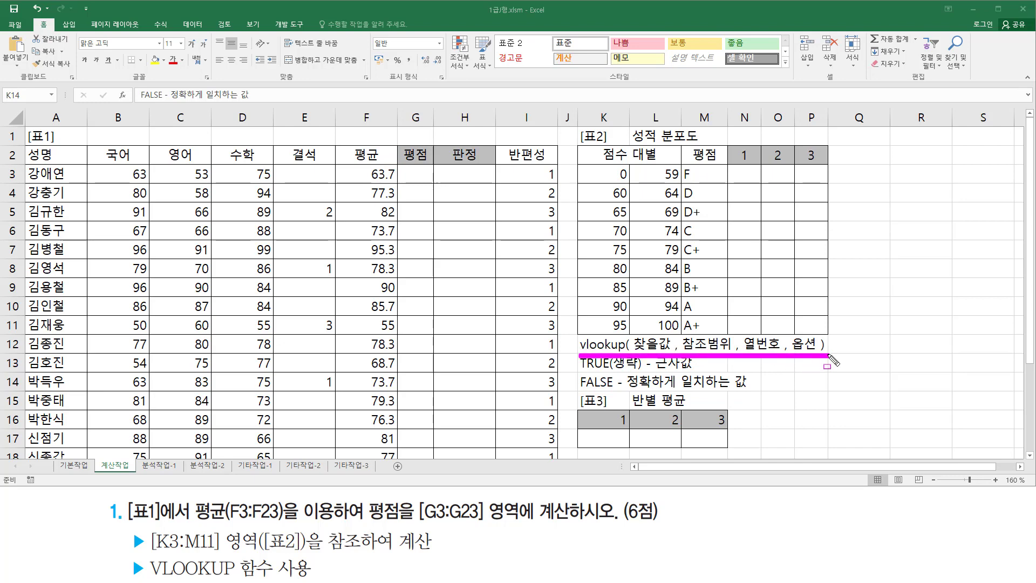
{"action": "key", "text": "Escape"}
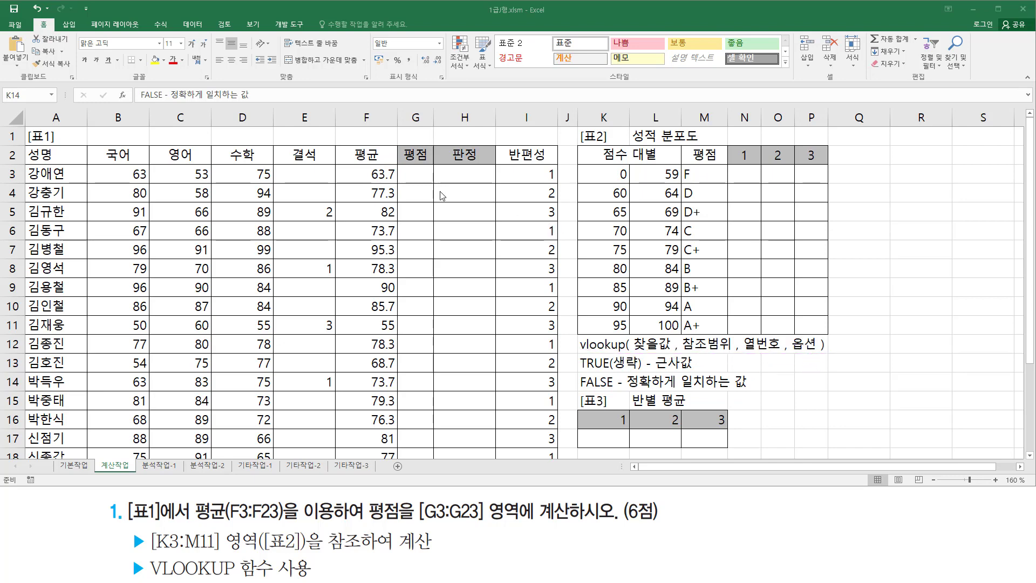
Start a VLOOKUP formula in G3 with F3 as the lookup value.
{"action": "left_click", "coordinate": [410, 173]}
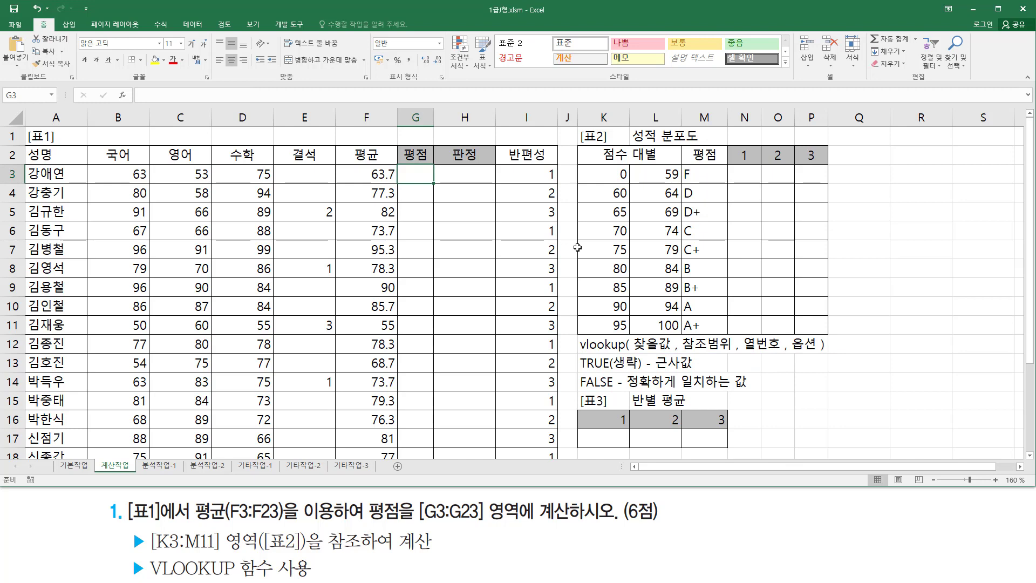
{"action": "type", "text": "=vl"}
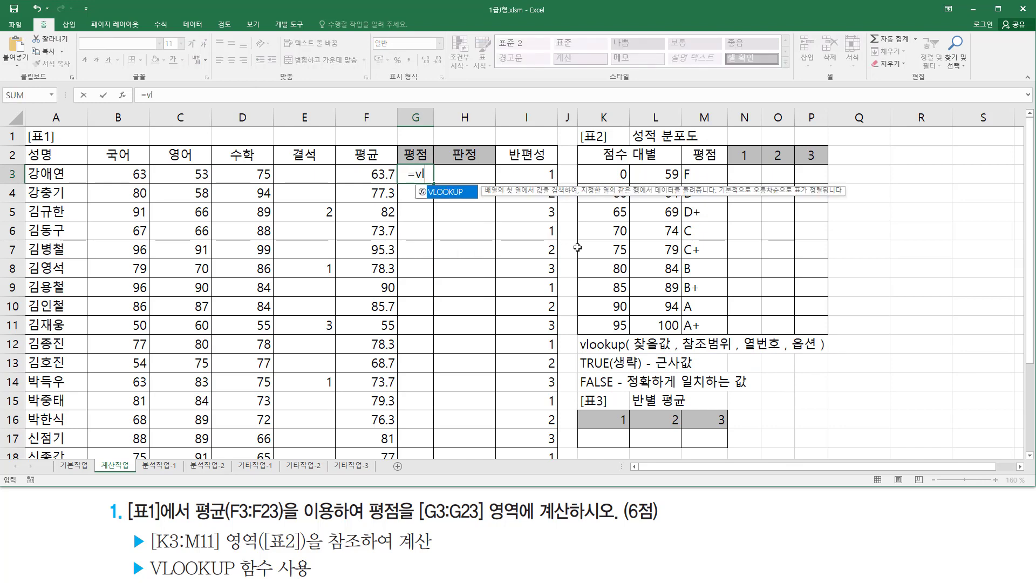
{"action": "key", "text": "Tab"}
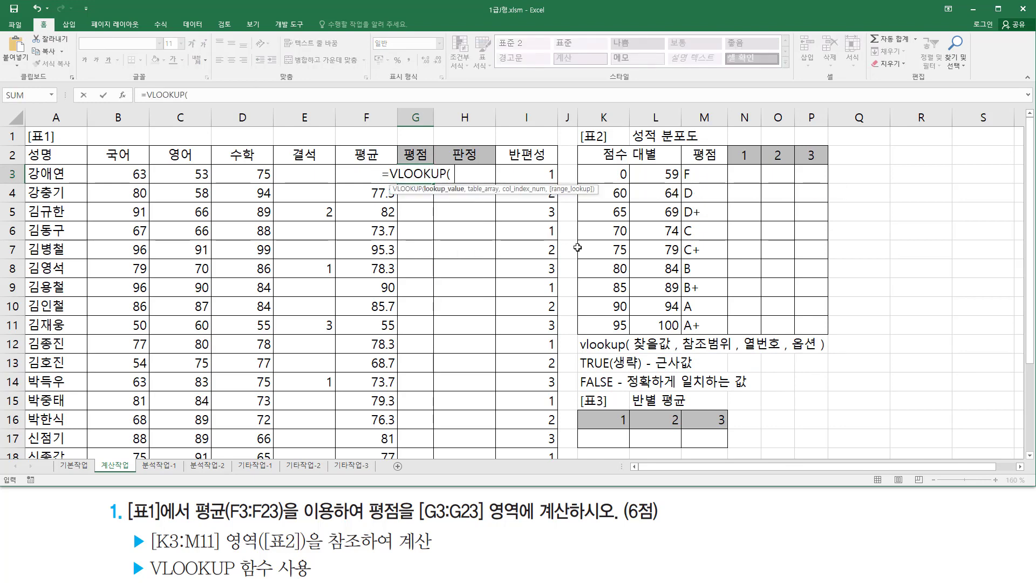
{"action": "key", "text": "Left"}
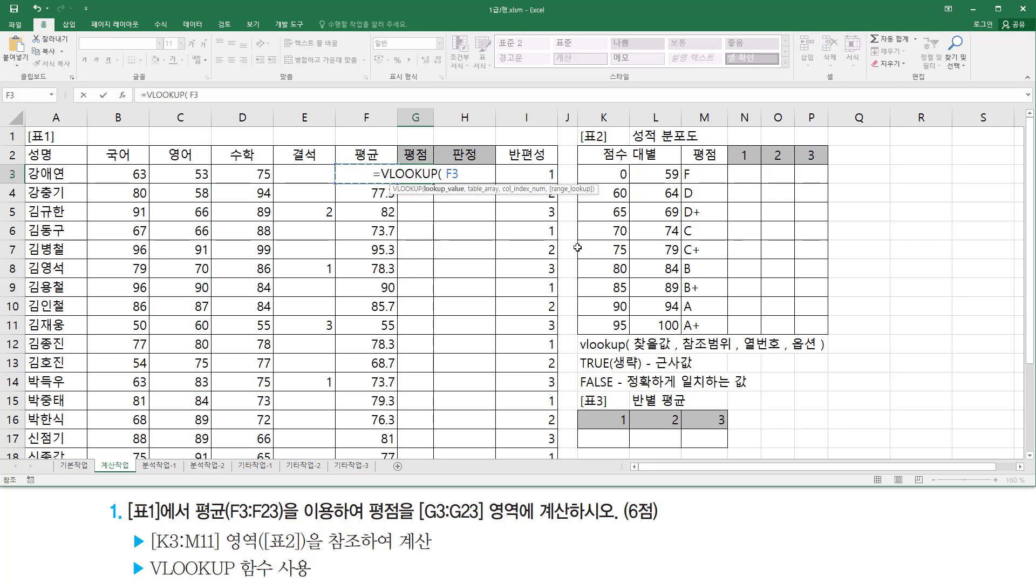
{"action": "type", "text": ","}
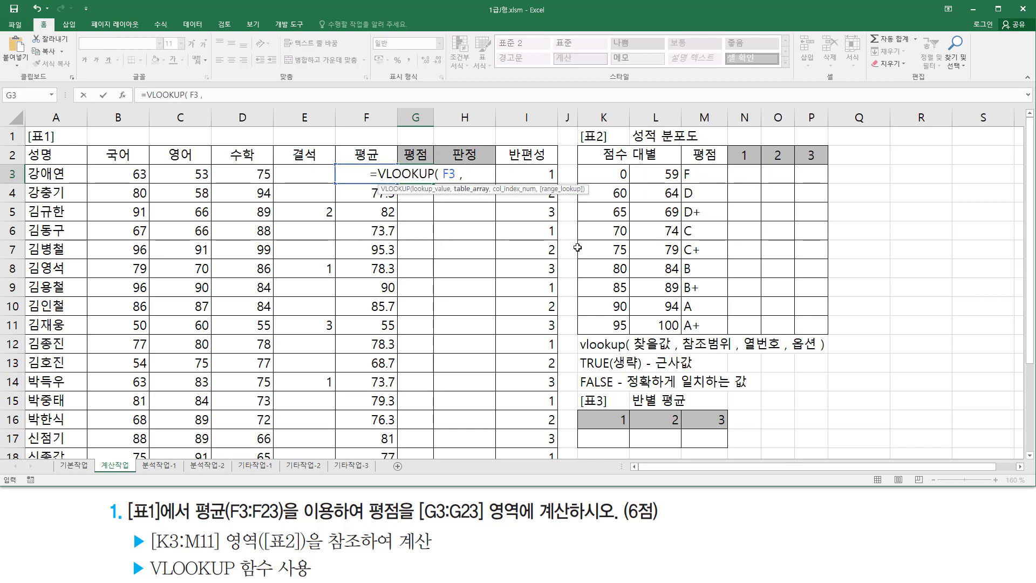
Add the range K3:M11 as the formula's lookup table and make it absolute as $K$3:$M$11.
{"action": "left_click_drag", "start_coordinate": [591, 174], "coordinate": [702, 323]}
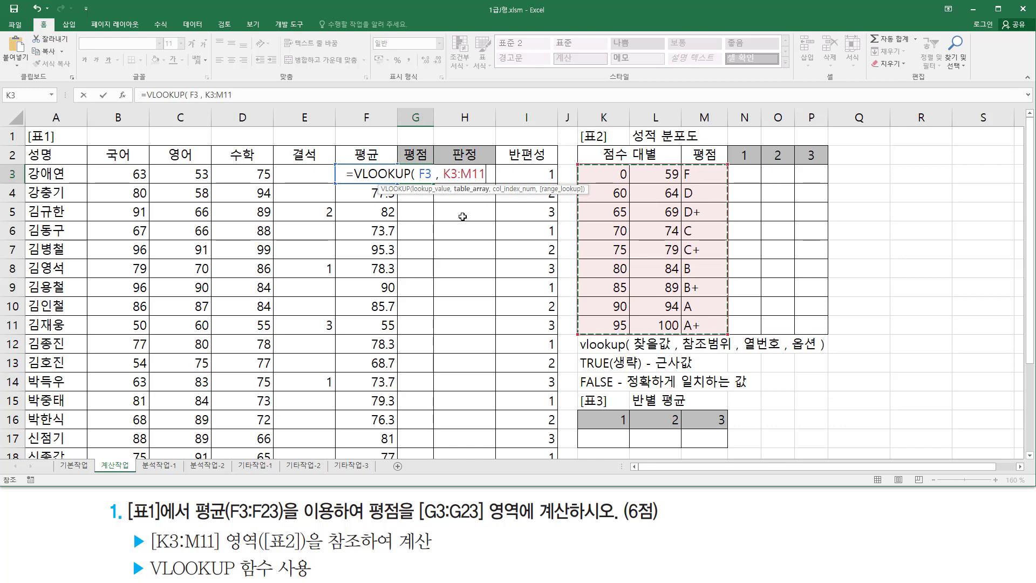
{"action": "mouse_move", "coordinate": [404, 168]}
{"action": "left_mouse_down"}
{"action": "mouse_move", "coordinate": [429, 183]}
{"action": "mouse_move", "coordinate": [420, 291]}
{"action": "left_mouse_up"}
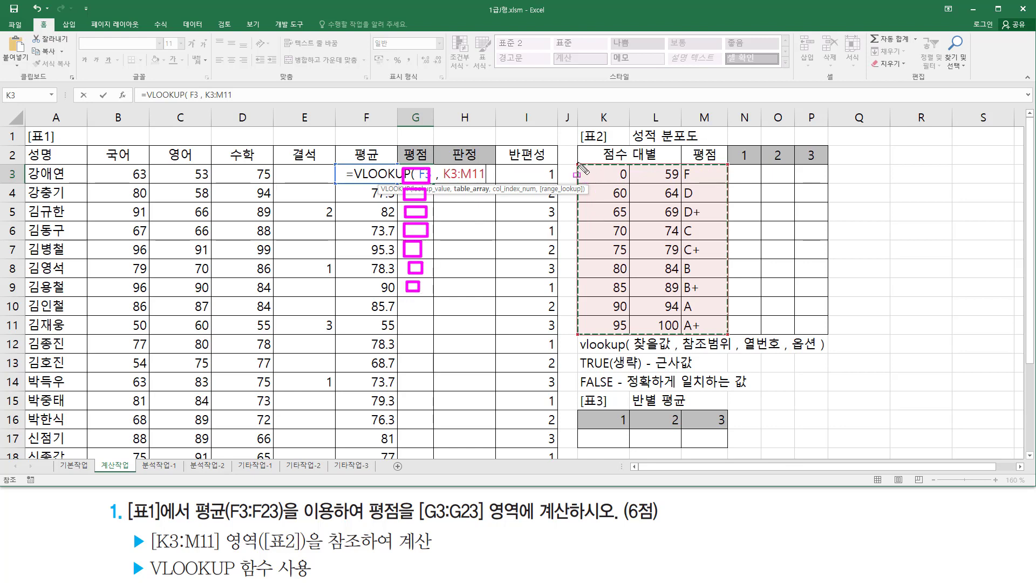
{"action": "mouse_move", "coordinate": [578, 163]}
{"action": "left_mouse_down"}
{"action": "mouse_move", "coordinate": [604, 332]}
{"action": "mouse_move", "coordinate": [729, 335]}
{"action": "left_mouse_up"}
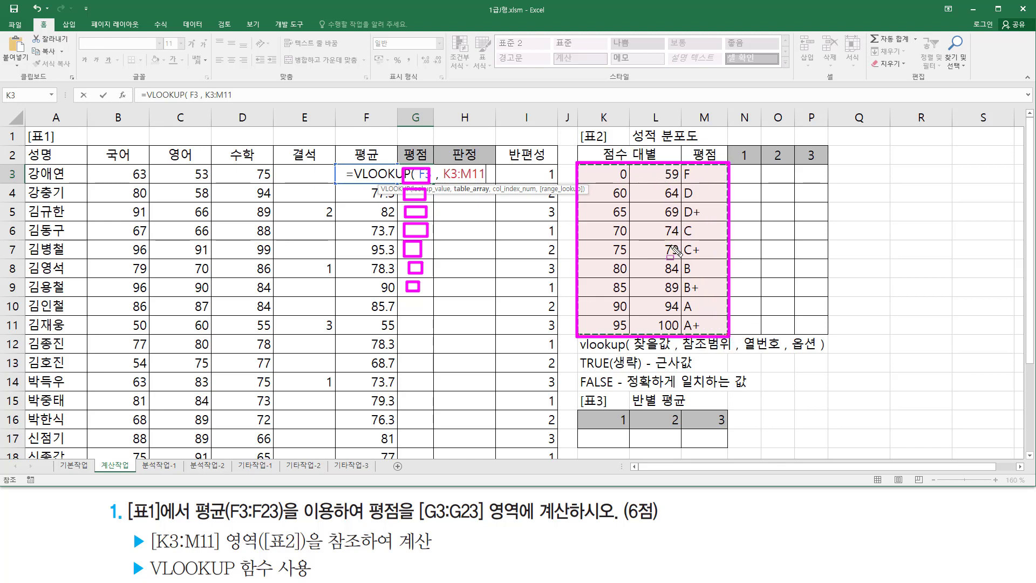
{"action": "key", "text": "Escape"}
{"action": "left_click", "coordinate": [454, 170]}
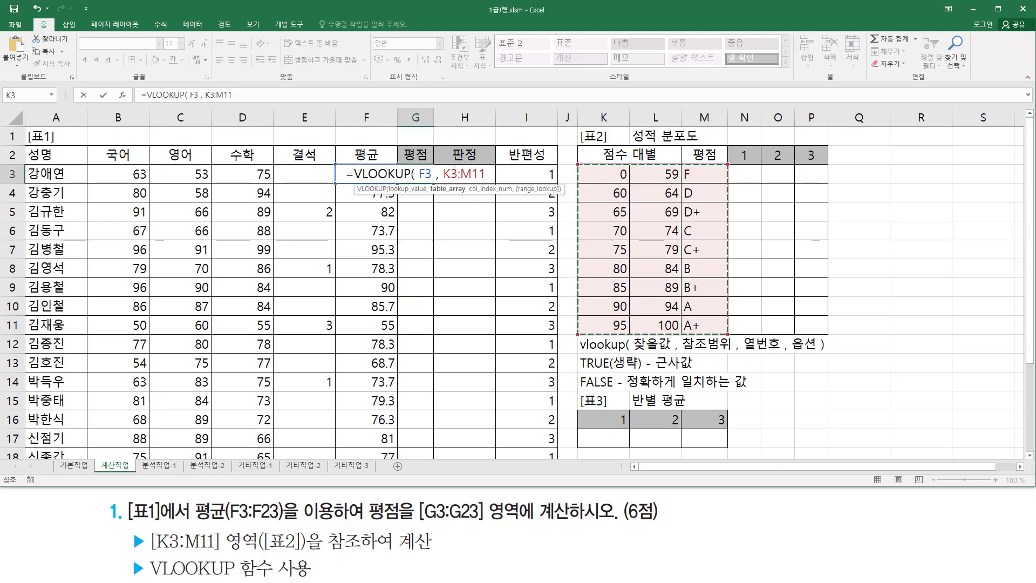
{"action": "key", "text": "F4"}
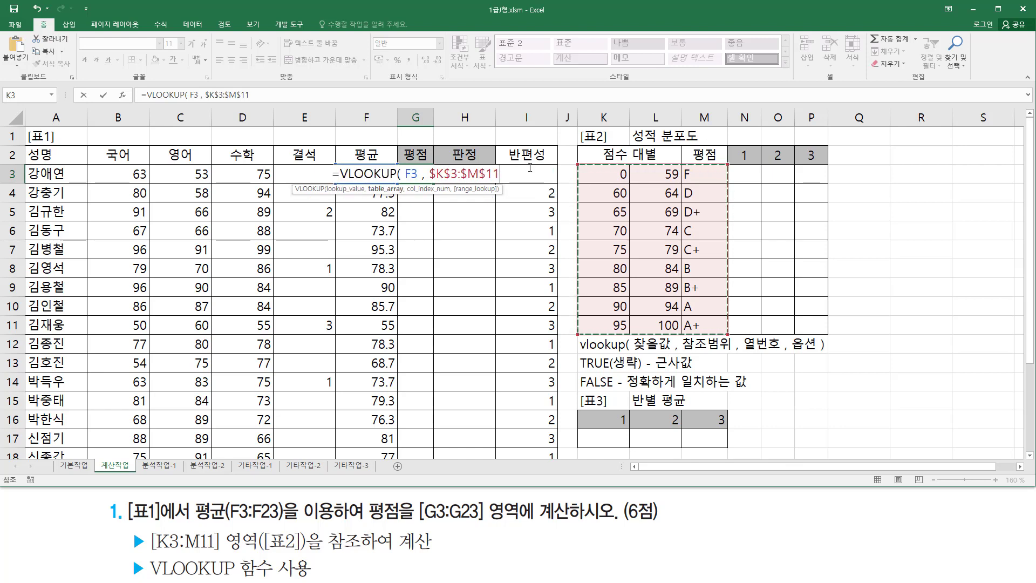
{"action": "type", "text": ","}
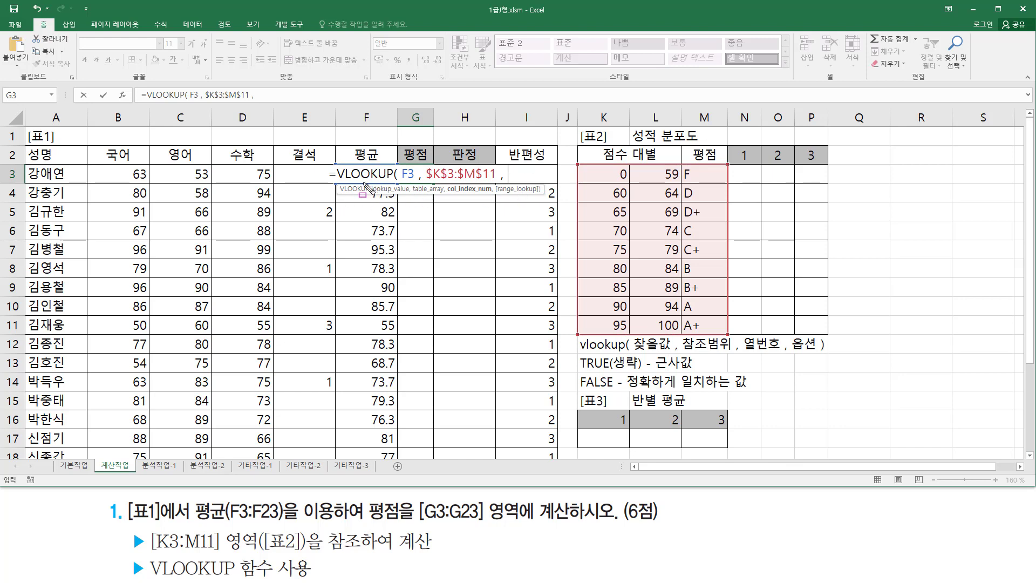
Complete the G3 formula with column number 3 and the match option omitted, giving =VLOOKUP( F3 , $K$3:$M$11 , 3 ).
{"action": "mouse_move", "coordinate": [579, 167]}
{"action": "left_mouse_down"}
{"action": "mouse_move", "coordinate": [578, 330]}
{"action": "mouse_move", "coordinate": [731, 338]}
{"action": "left_mouse_up"}
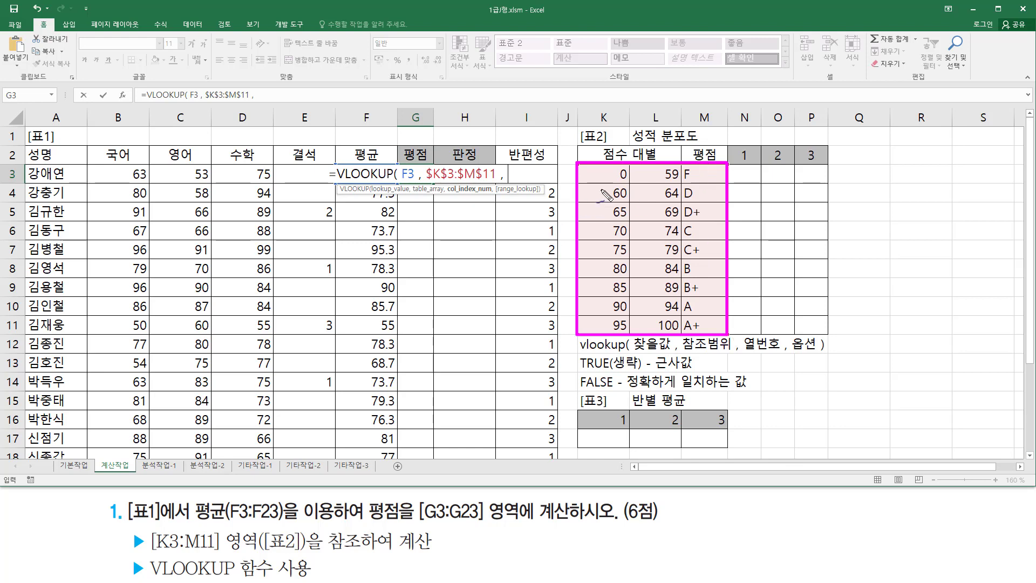
{"action": "left_click_drag", "start_coordinate": [603, 184], "coordinate": [593, 224]}
{"action": "mouse_move", "coordinate": [639, 193]}
{"action": "left_mouse_down"}
{"action": "mouse_move", "coordinate": [651, 205]}
{"action": "mouse_move", "coordinate": [642, 218]}
{"action": "left_mouse_up"}
{"action": "left_click_drag", "start_coordinate": [705, 189], "coordinate": [722, 228]}
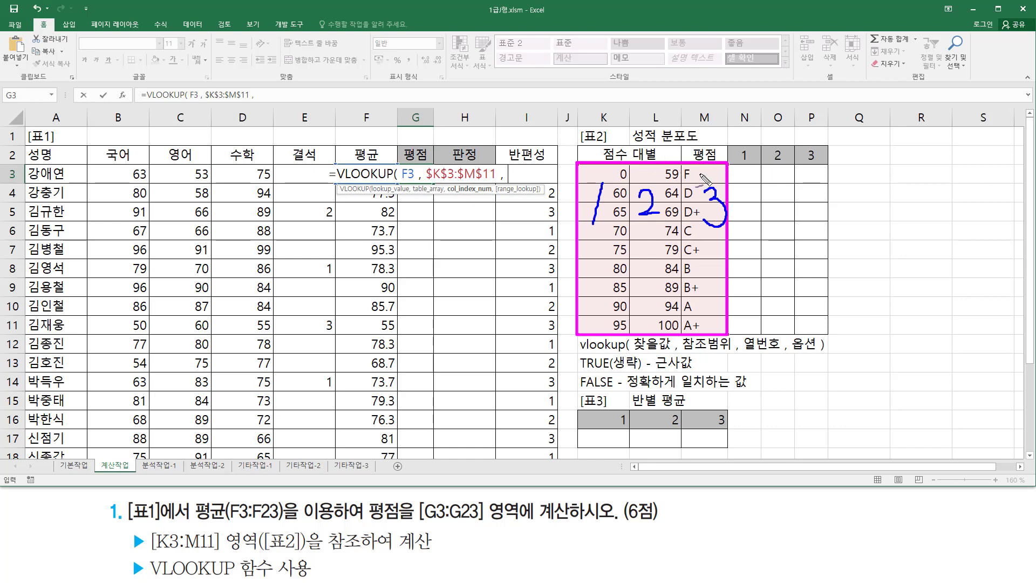
{"action": "left_click_drag", "start_coordinate": [745, 354], "coordinate": [777, 351]}
{"action": "key", "text": "Escape"}
{"action": "type", "text": "3"}
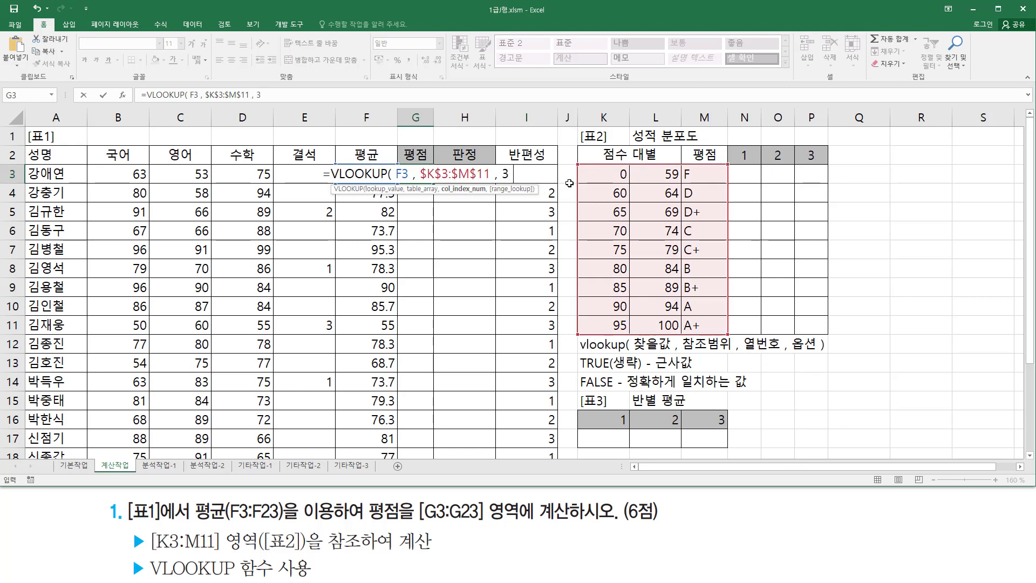
{"action": "type", "text": " )"}
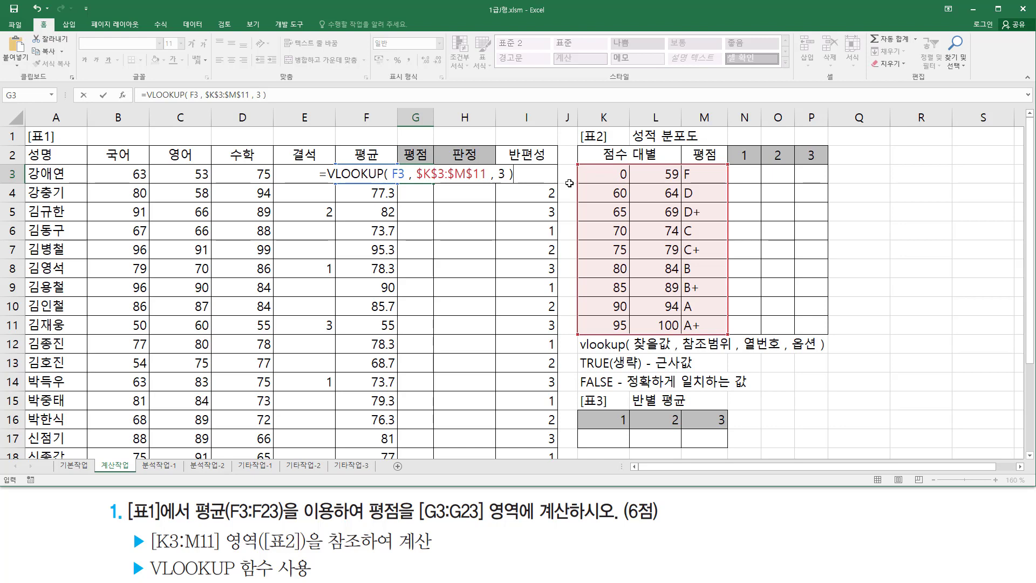
{"action": "key", "text": "Return"}
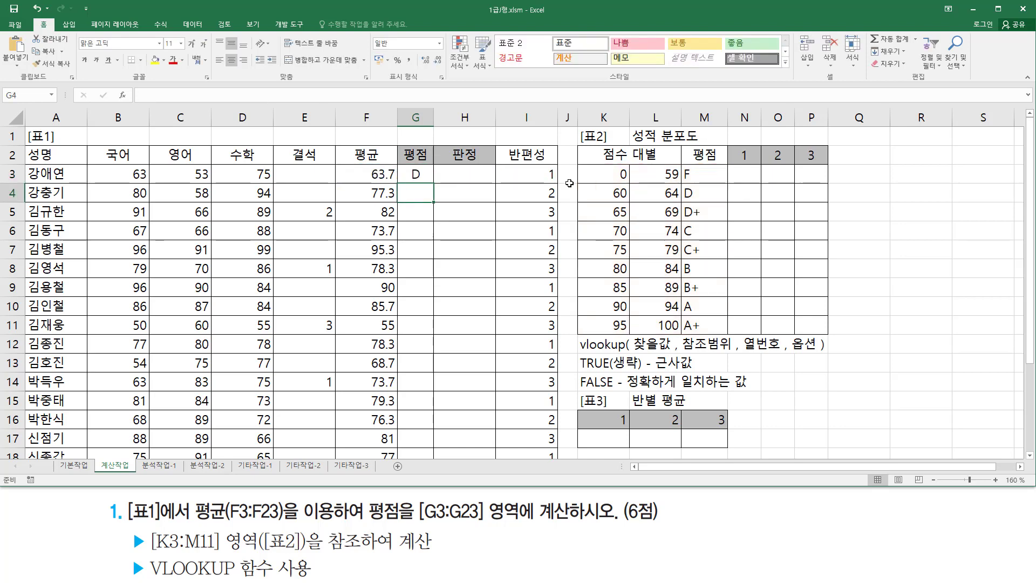
Fill the grade formula from G3 down through G23.
{"action": "left_click", "coordinate": [427, 174]}
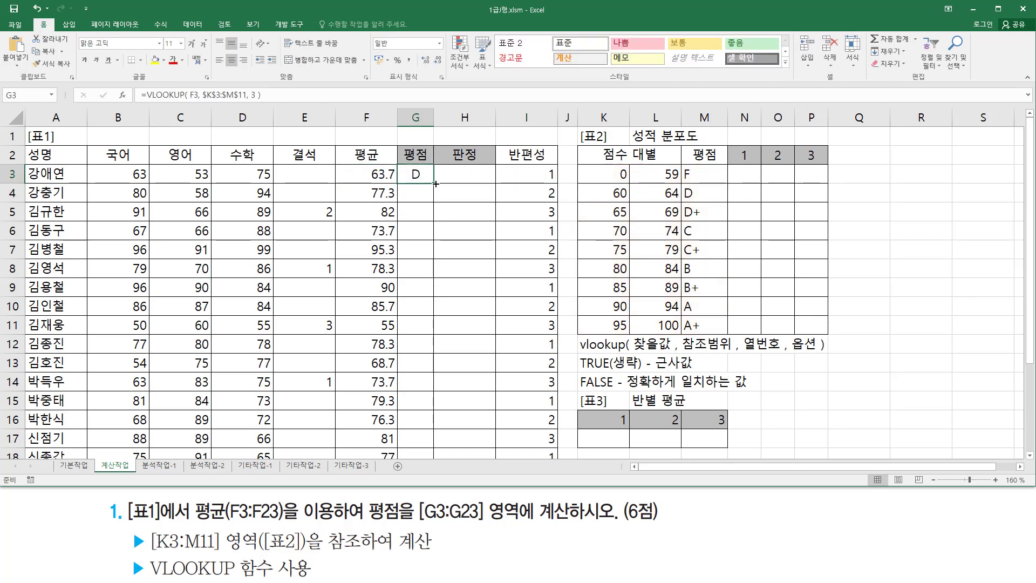
{"action": "left_click_drag", "start_coordinate": [435, 183], "coordinate": [435, 429]}
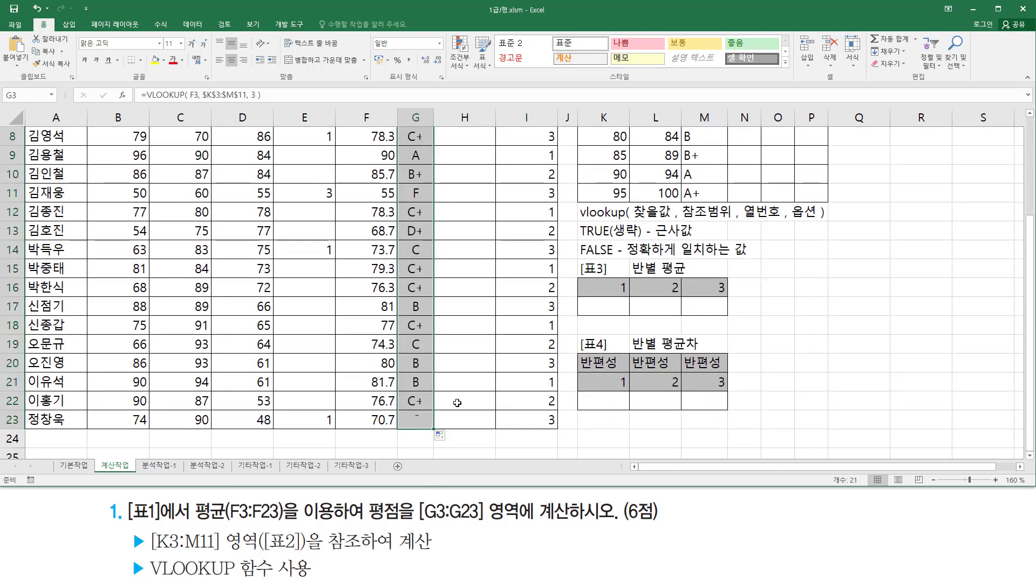
{"action": "scroll", "coordinate": [461, 400], "scroll_direction": "up", "scroll_amount": 3}
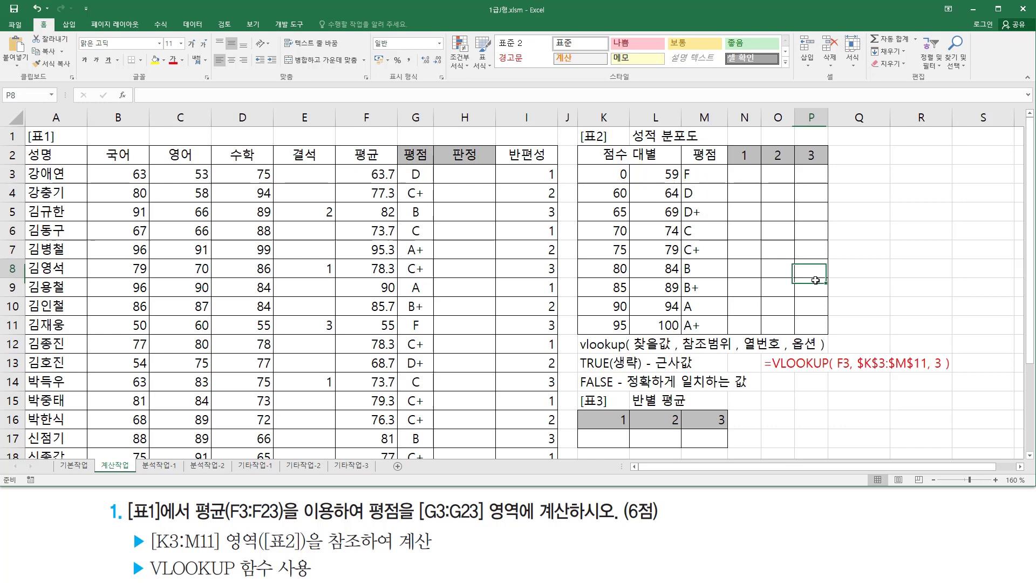
Review how the VLOOKUP arguments F3, $K$3:$M$11 and 3 correspond to the average, the lookup table and its grade column.
{"action": "left_click", "coordinate": [913, 265]}
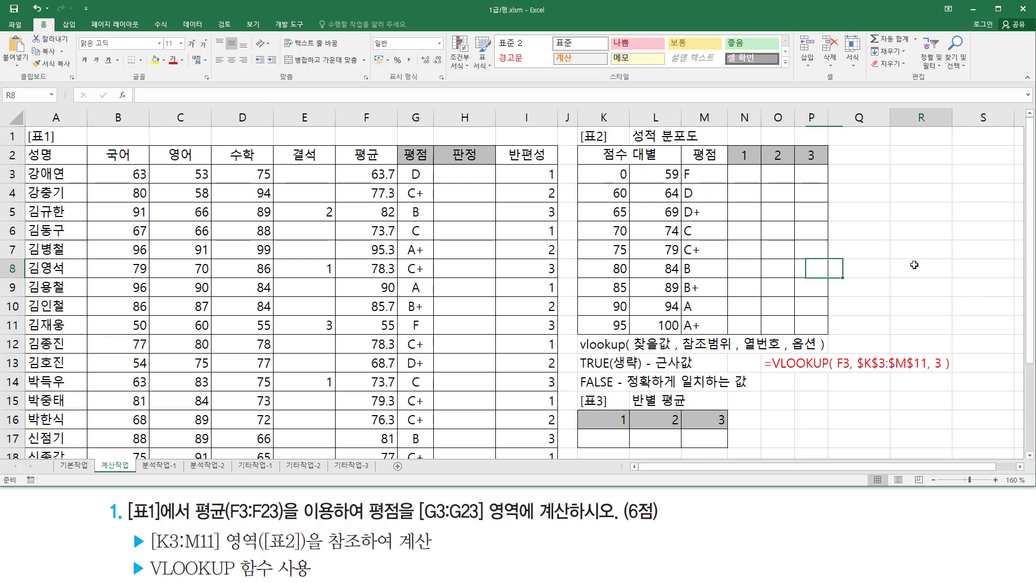
{"action": "key", "text": "ctrl+2"}
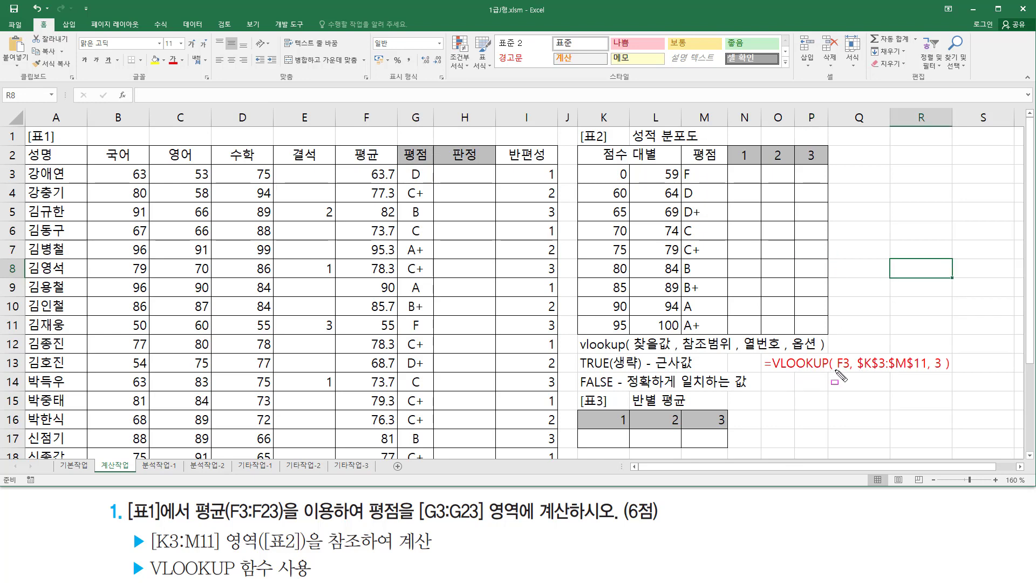
{"action": "left_click_drag", "start_coordinate": [836, 373], "coordinate": [846, 369]}
{"action": "left_click_drag", "start_coordinate": [357, 165], "coordinate": [400, 184]}
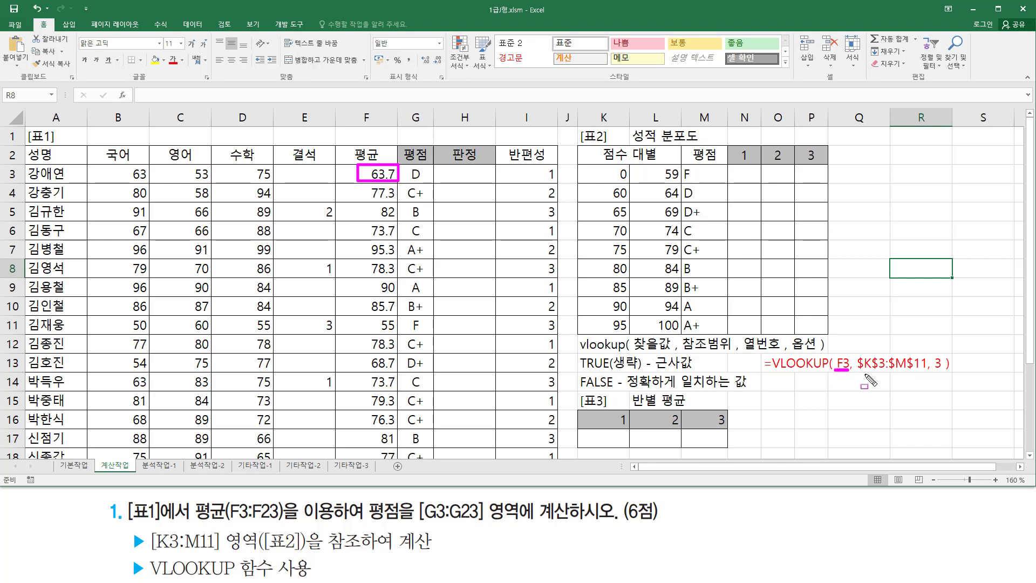
{"action": "left_click_drag", "start_coordinate": [859, 373], "coordinate": [925, 372]}
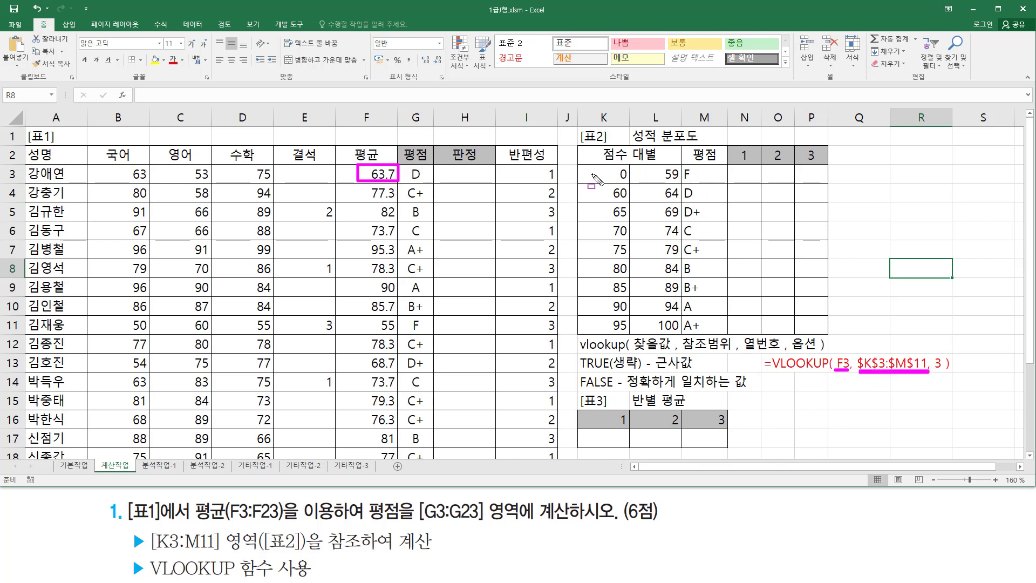
{"action": "mouse_move", "coordinate": [582, 163]}
{"action": "left_mouse_down"}
{"action": "mouse_move", "coordinate": [700, 343]}
{"action": "mouse_move", "coordinate": [722, 335]}
{"action": "left_mouse_up"}
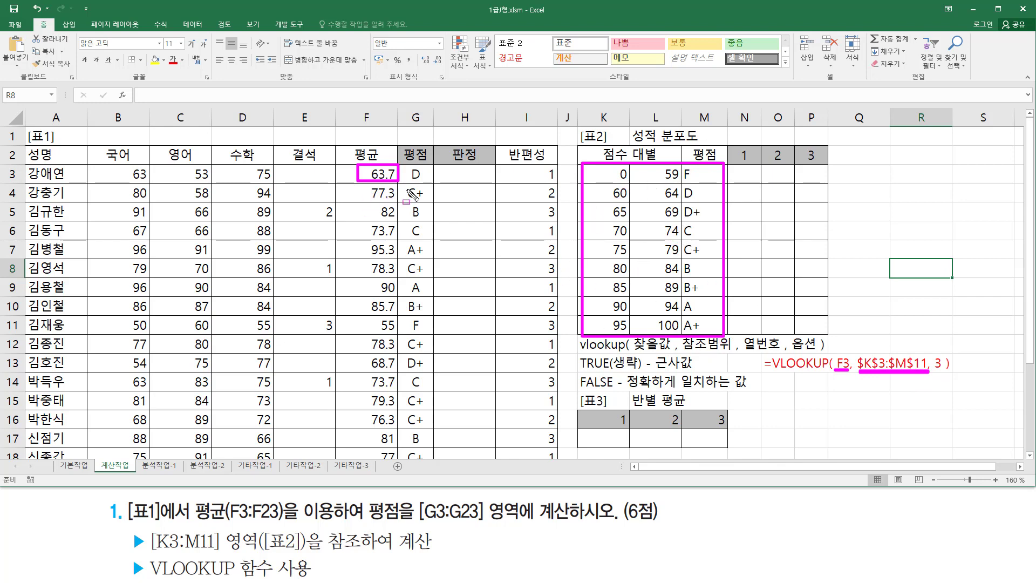
{"action": "mouse_move", "coordinate": [407, 189]}
{"action": "left_mouse_down"}
{"action": "mouse_move", "coordinate": [419, 195]}
{"action": "mouse_move", "coordinate": [422, 237]}
{"action": "left_mouse_up"}
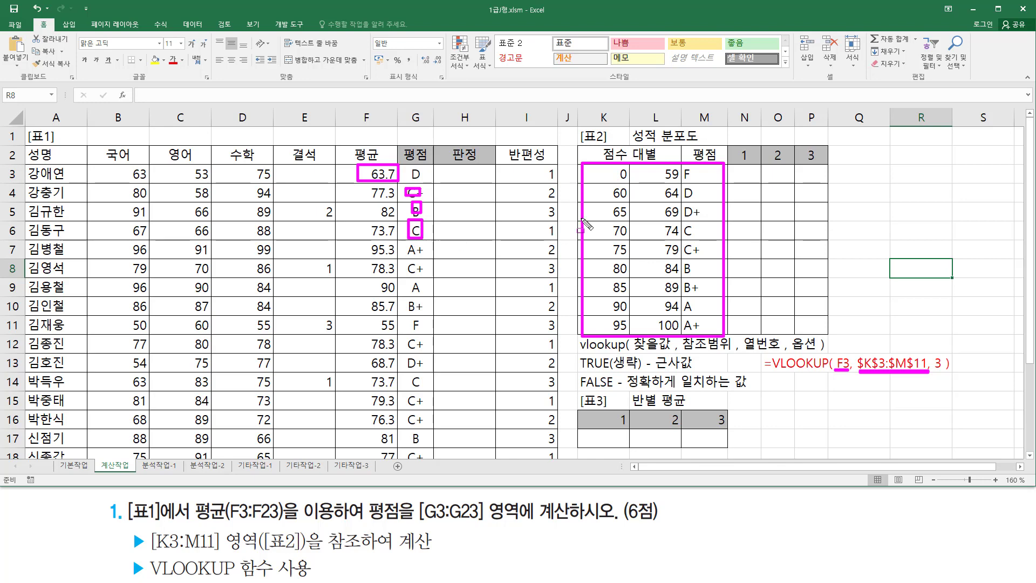
{"action": "mouse_move", "coordinate": [594, 166]}
{"action": "left_mouse_down"}
{"action": "mouse_move", "coordinate": [594, 291]}
{"action": "mouse_move", "coordinate": [716, 332]}
{"action": "left_mouse_up"}
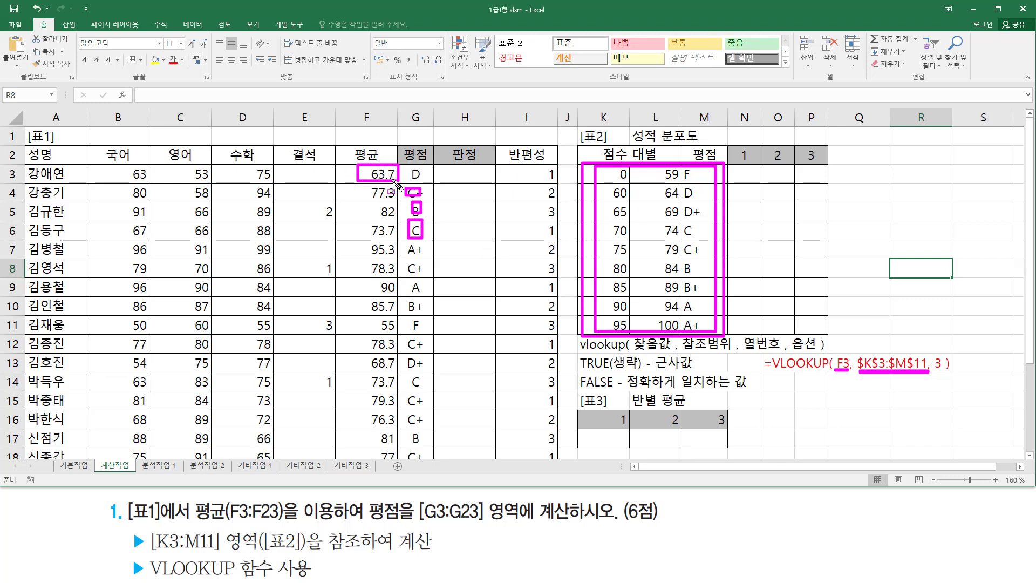
{"action": "left_click_drag", "start_coordinate": [703, 138], "coordinate": [705, 332]}
{"action": "mouse_move", "coordinate": [932, 363]}
{"action": "left_mouse_down"}
{"action": "mouse_move", "coordinate": [944, 362]}
{"action": "mouse_move", "coordinate": [945, 374]}
{"action": "left_mouse_up"}
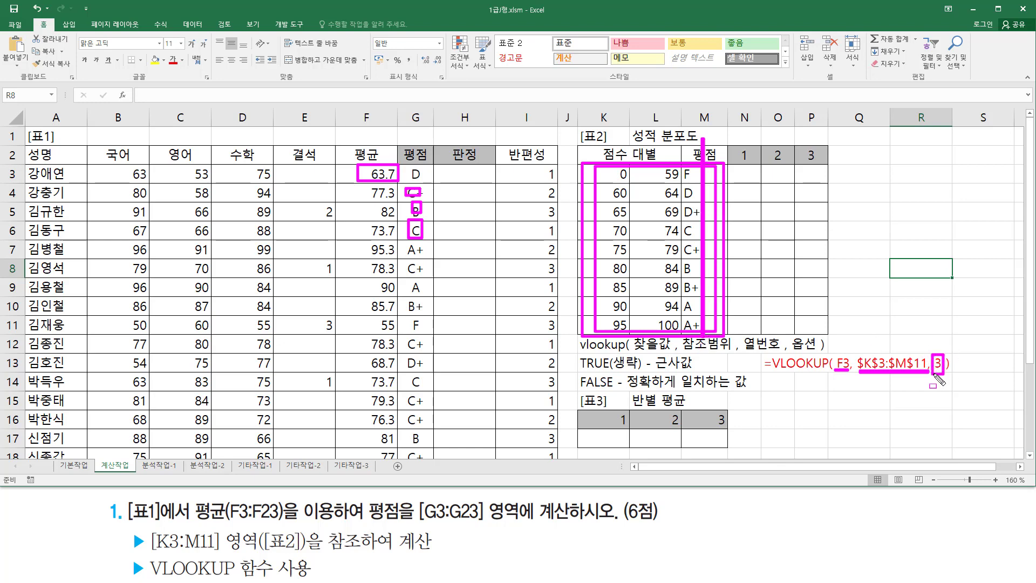
{"action": "key", "text": "Escape"}
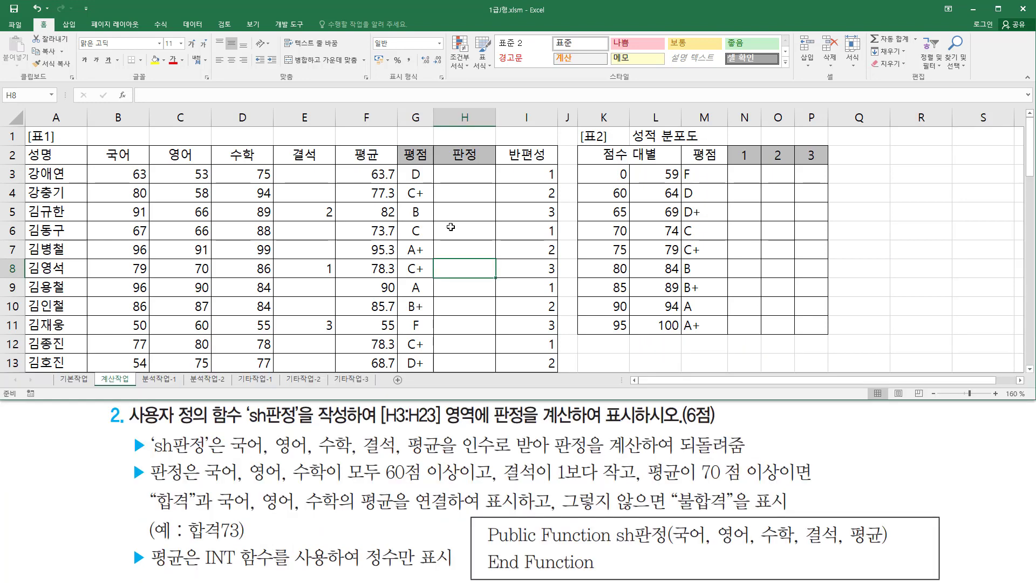
Read the second task's instructions on the custom function sh판정, its target range H3:H23, its arguments and the given declaration.
{"action": "key", "text": "ctrl+2"}
{"action": "left_click_drag", "start_coordinate": [132, 426], "coordinate": [299, 429]}
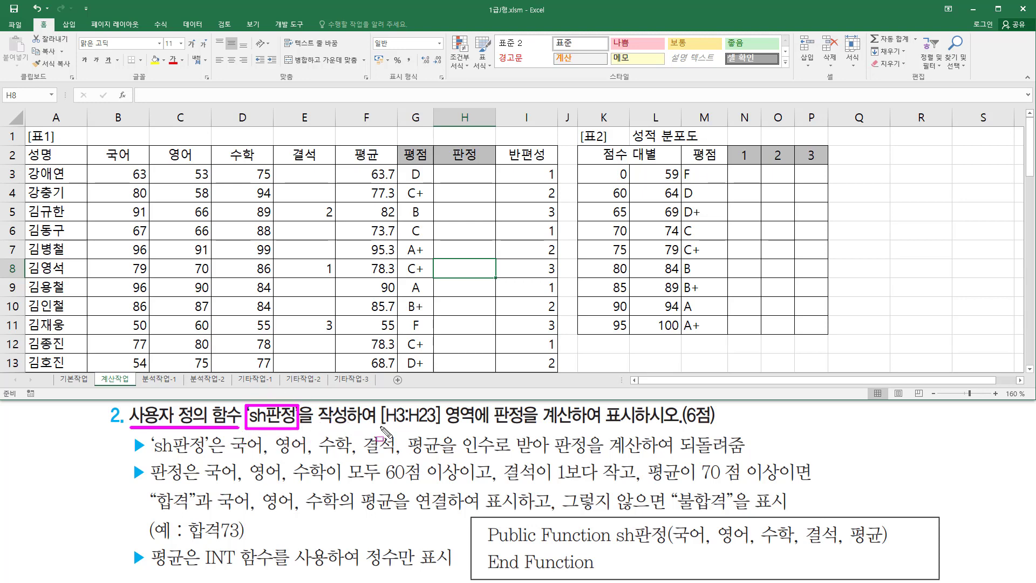
{"action": "left_click_drag", "start_coordinate": [381, 427], "coordinate": [578, 429]}
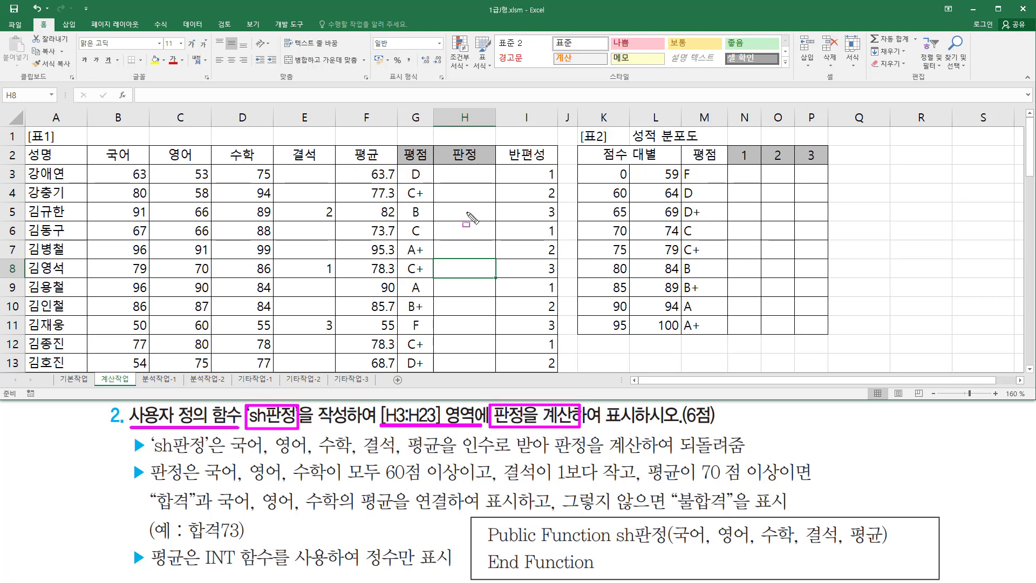
{"action": "left_click_drag", "start_coordinate": [442, 169], "coordinate": [488, 370]}
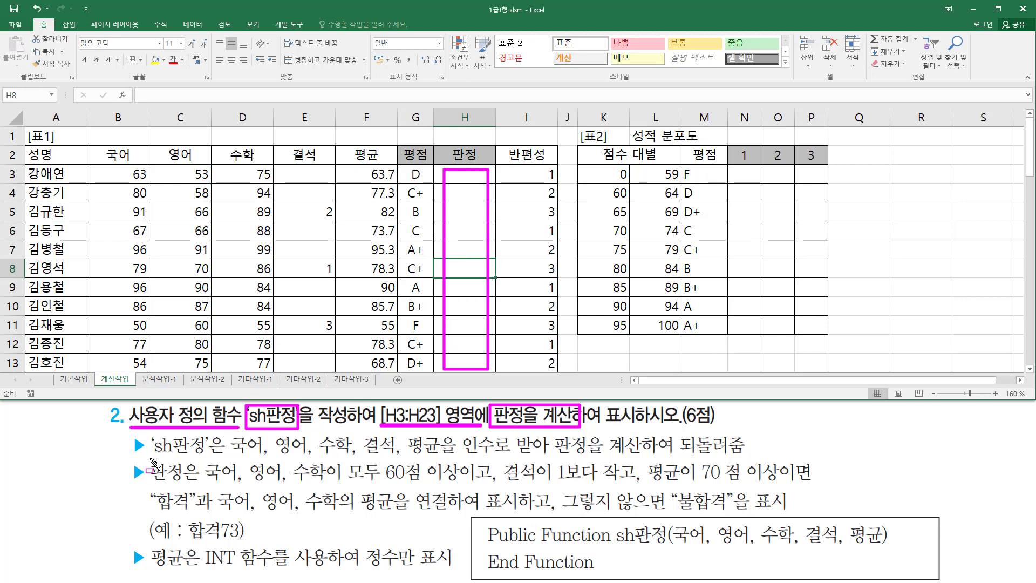
{"action": "mouse_move", "coordinate": [151, 459]}
{"action": "left_mouse_down"}
{"action": "mouse_move", "coordinate": [213, 445]}
{"action": "mouse_move", "coordinate": [208, 433]}
{"action": "left_mouse_up"}
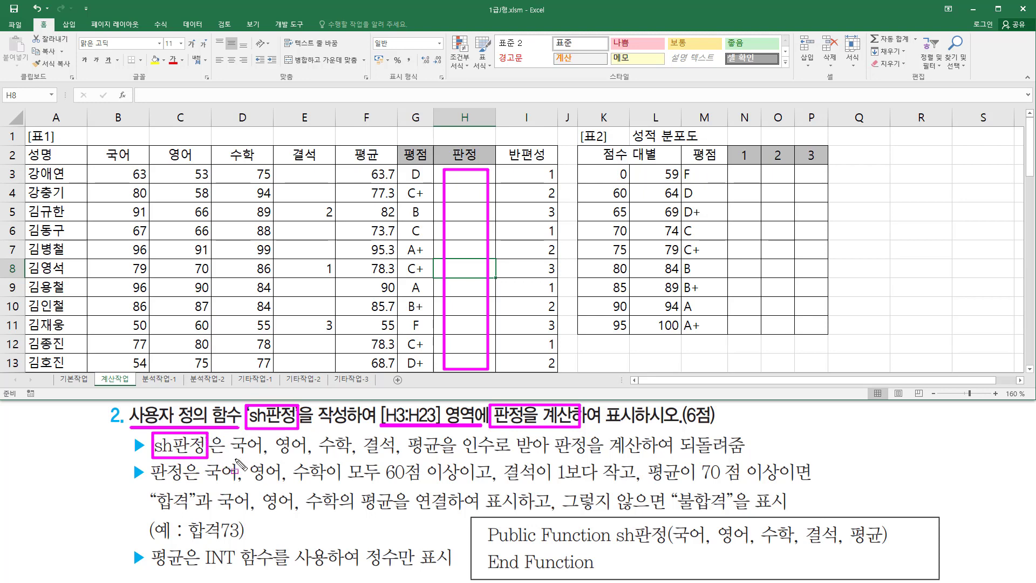
{"action": "left_click_drag", "start_coordinate": [233, 459], "coordinate": [445, 460]}
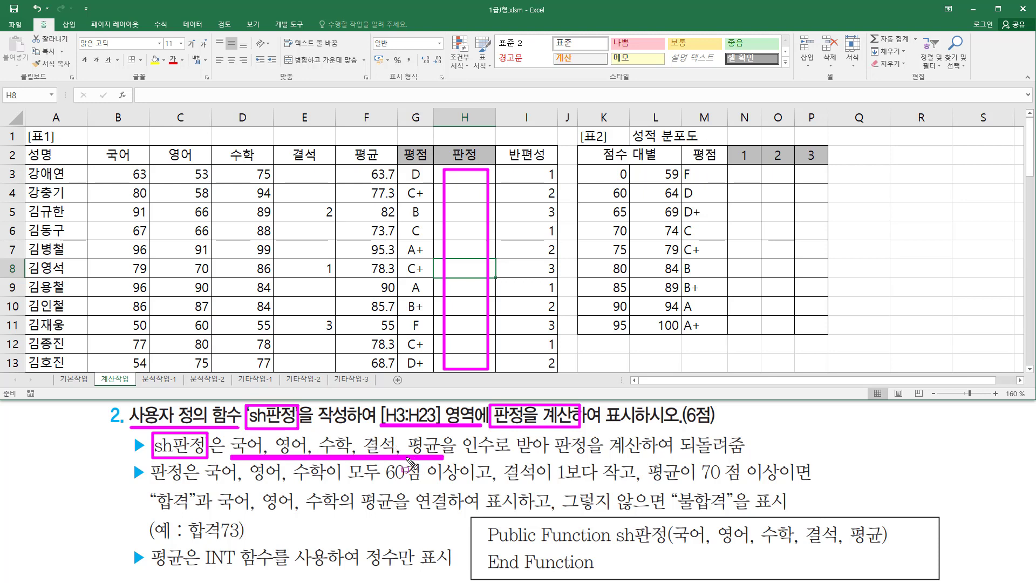
{"action": "left_click_drag", "start_coordinate": [461, 458], "coordinate": [746, 459]}
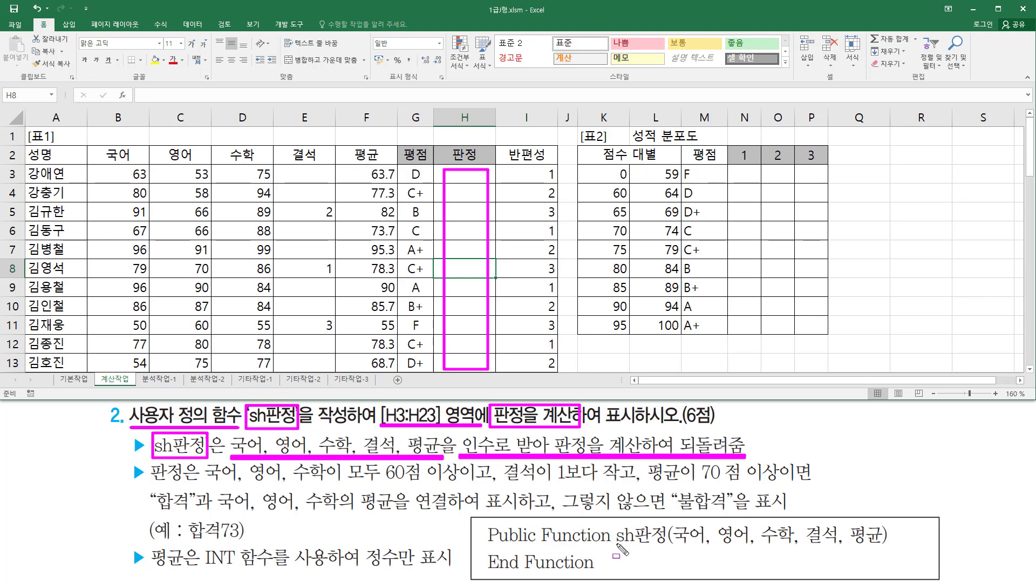
{"action": "left_click_drag", "start_coordinate": [614, 542], "coordinate": [668, 543]}
{"action": "left_click_drag", "start_coordinate": [679, 547], "coordinate": [879, 547]}
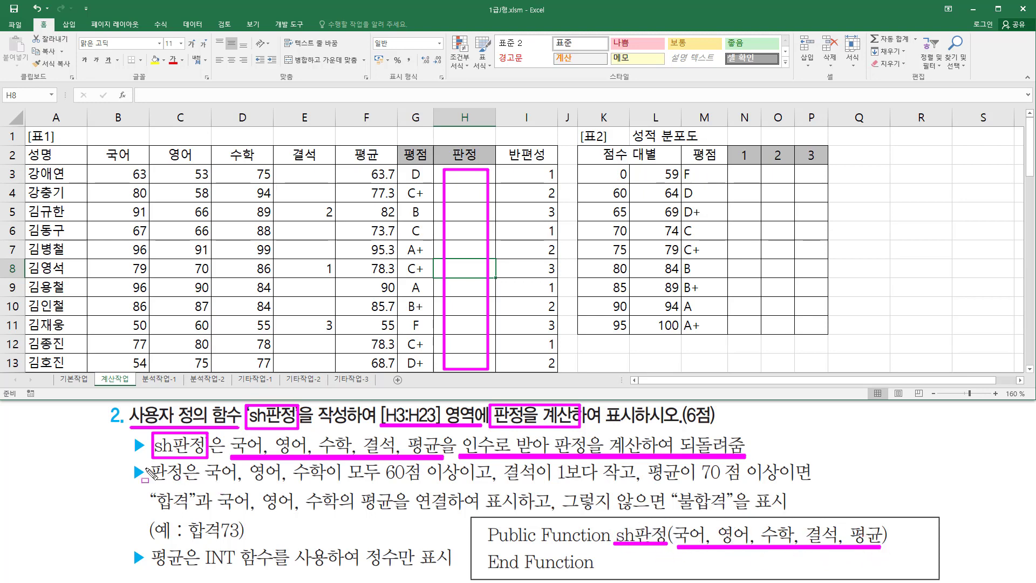
{"action": "key", "text": "Escape"}
Examine the second task's pass conditions for 국어, 영어, 수학, 결석 and 평균.
{"action": "mouse_move", "coordinate": [150, 458]}
{"action": "left_mouse_down"}
{"action": "mouse_move", "coordinate": [186, 490]}
{"action": "mouse_move", "coordinate": [786, 482]}
{"action": "left_mouse_up"}
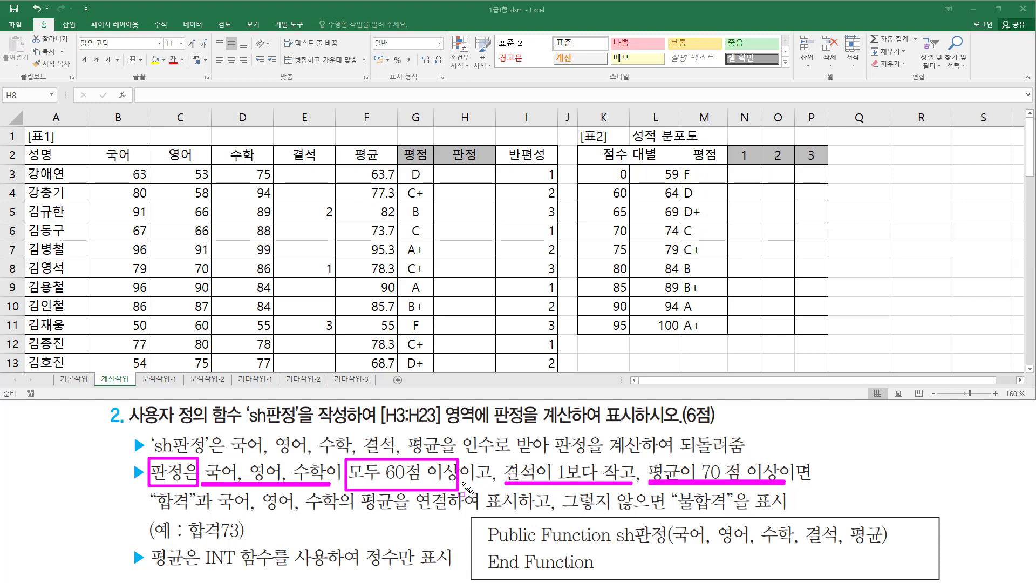
{"action": "left_click_drag", "start_coordinate": [460, 481], "coordinate": [491, 481]}
{"action": "key", "text": "e"}
{"action": "mouse_move", "coordinate": [206, 459]}
{"action": "left_mouse_down"}
{"action": "mouse_move", "coordinate": [239, 483]}
{"action": "mouse_move", "coordinate": [307, 472]}
{"action": "mouse_move", "coordinate": [328, 484]}
{"action": "left_mouse_up"}
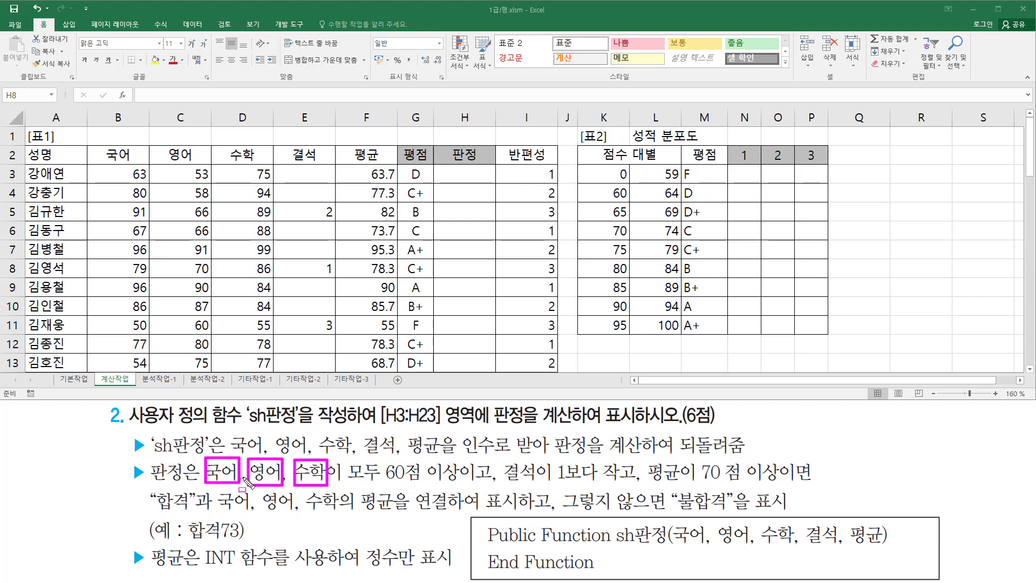
{"action": "mouse_move", "coordinate": [502, 456]}
{"action": "left_mouse_down"}
{"action": "mouse_move", "coordinate": [502, 475]}
{"action": "mouse_move", "coordinate": [538, 487]}
{"action": "left_mouse_up"}
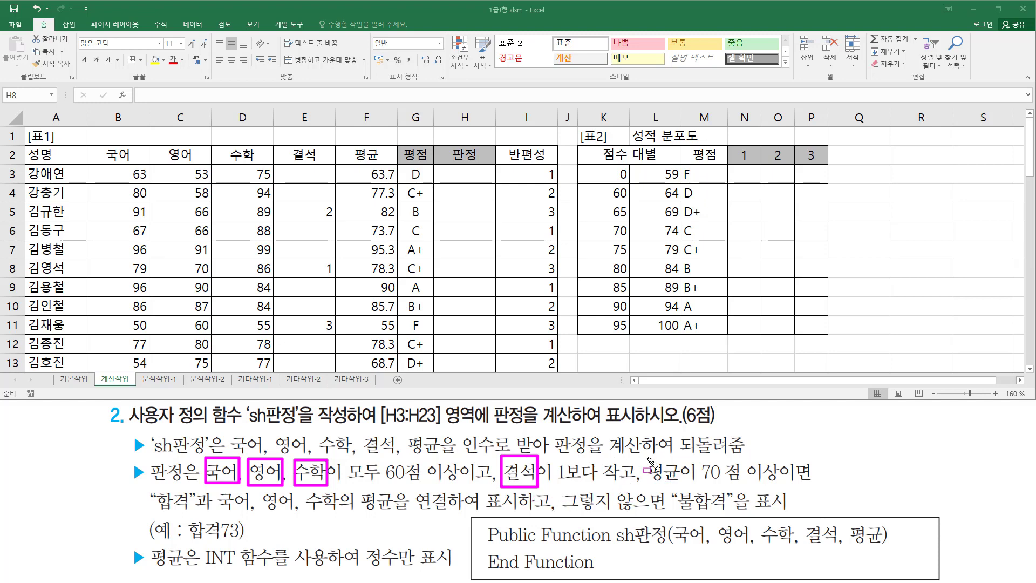
{"action": "mouse_move", "coordinate": [646, 456]}
{"action": "left_mouse_down"}
{"action": "mouse_move", "coordinate": [647, 474]}
{"action": "mouse_move", "coordinate": [682, 489]}
{"action": "left_mouse_up"}
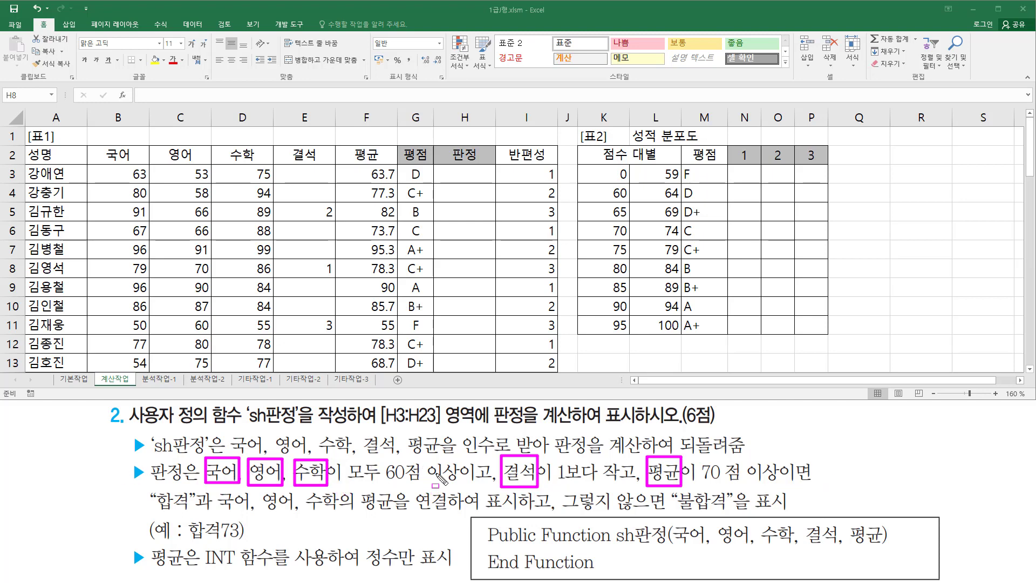
Examine the required output for 합격 with the average, the 불합격 case, the example and the INT rule.
{"action": "left_click_drag", "start_coordinate": [139, 486], "coordinate": [200, 520]}
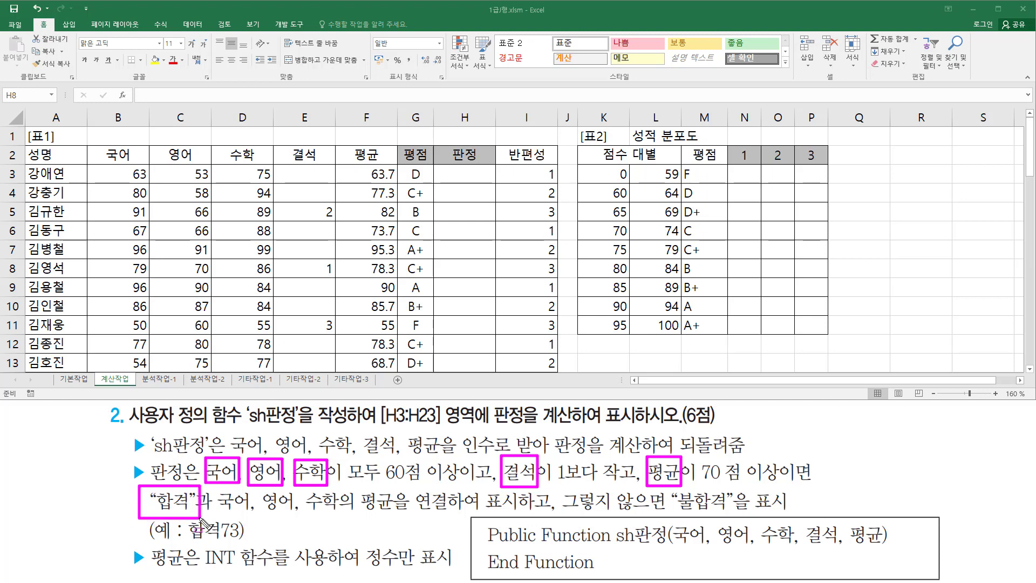
{"action": "left_click_drag", "start_coordinate": [218, 514], "coordinate": [524, 517]}
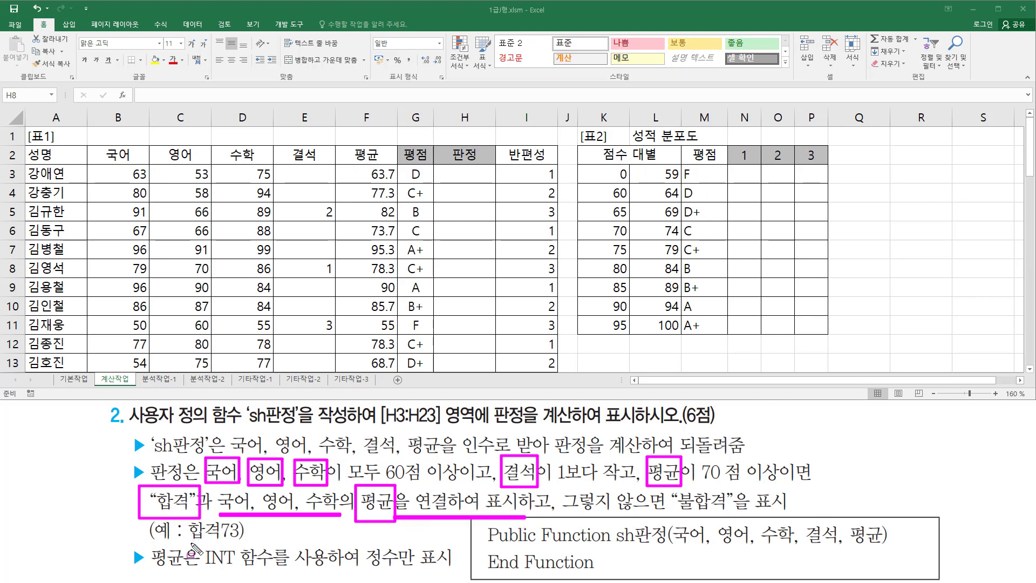
{"action": "left_click_drag", "start_coordinate": [189, 540], "coordinate": [218, 540]}
{"action": "mouse_move", "coordinate": [221, 519]}
{"action": "left_mouse_down"}
{"action": "mouse_move", "coordinate": [221, 540]}
{"action": "mouse_move", "coordinate": [240, 518]}
{"action": "mouse_move", "coordinate": [242, 547]}
{"action": "left_mouse_up"}
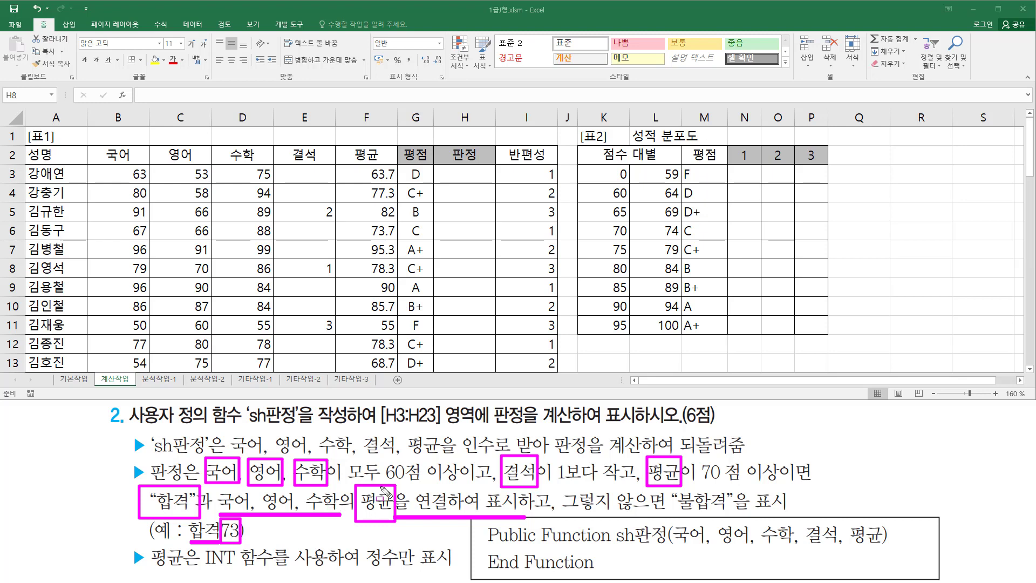
{"action": "left_click_drag", "start_coordinate": [560, 509], "coordinate": [735, 511]}
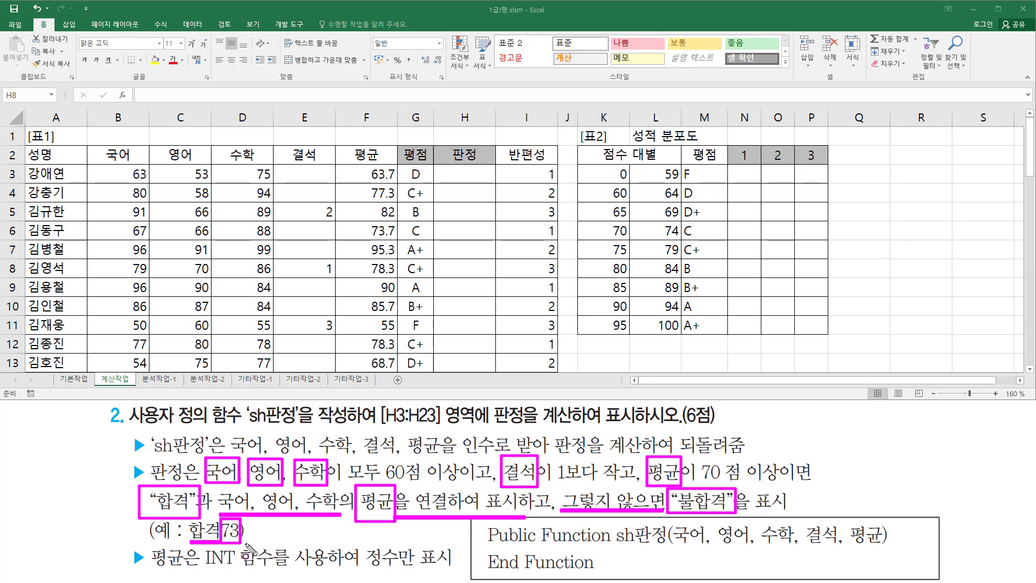
{"action": "left_click_drag", "start_coordinate": [142, 571], "coordinate": [199, 571]}
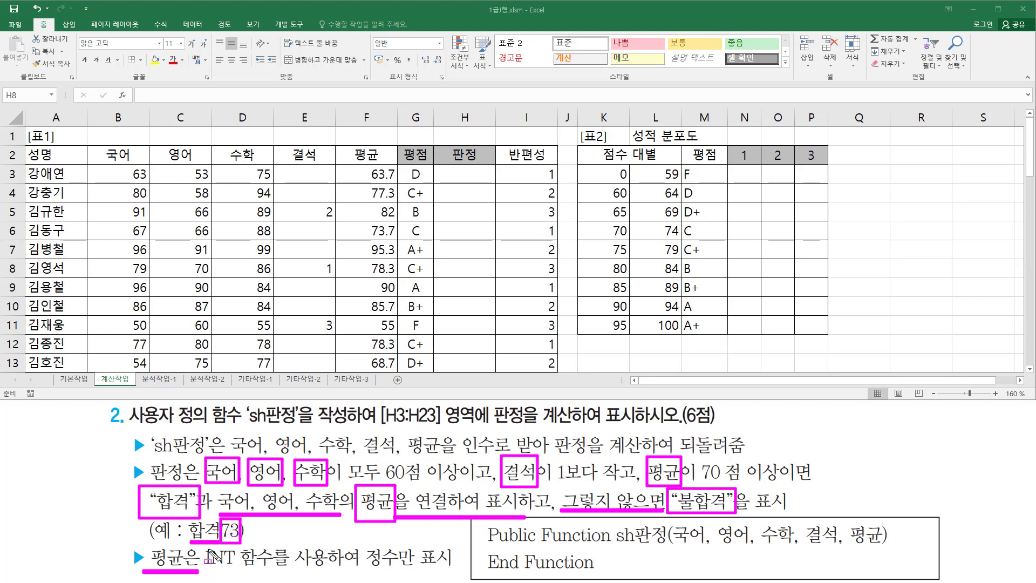
{"action": "mouse_move", "coordinate": [202, 545]}
{"action": "left_mouse_down"}
{"action": "mouse_move", "coordinate": [221, 574]}
{"action": "mouse_move", "coordinate": [451, 568]}
{"action": "left_mouse_up"}
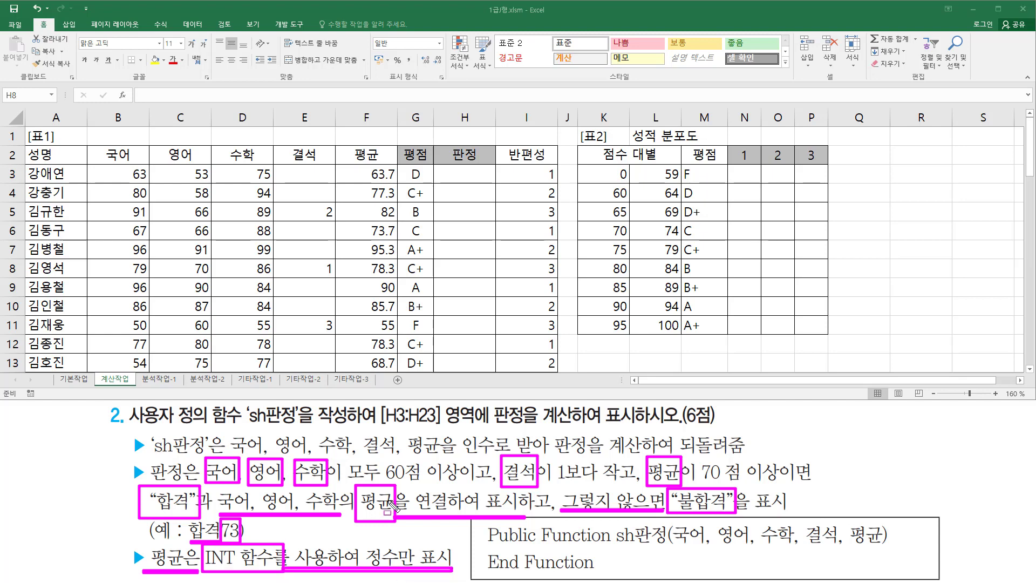
{"action": "key", "text": "Escape"}
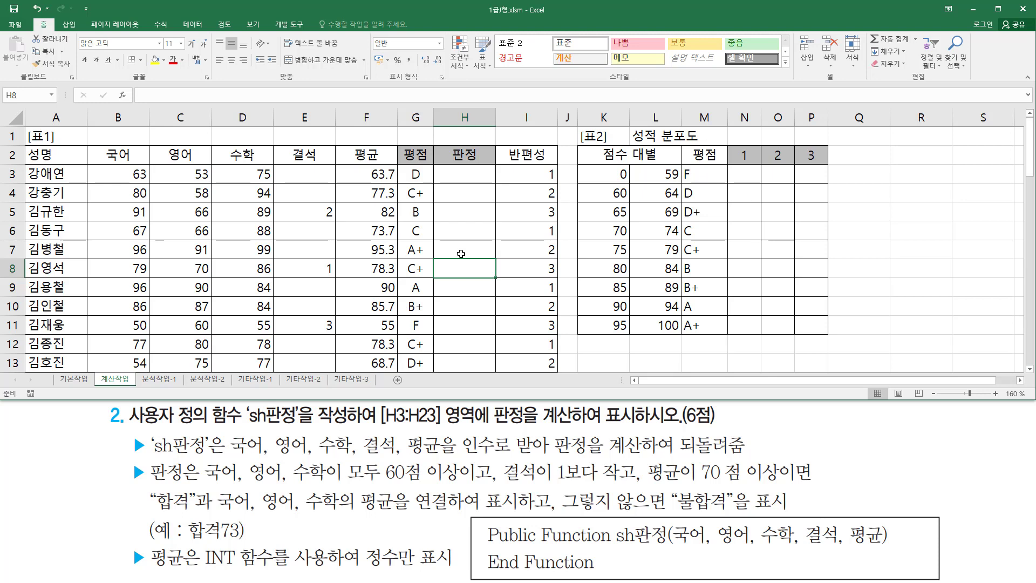
Open the Visual Basic editor, insert a new module and make its code window taller.
{"action": "key", "text": "alt+F11"}
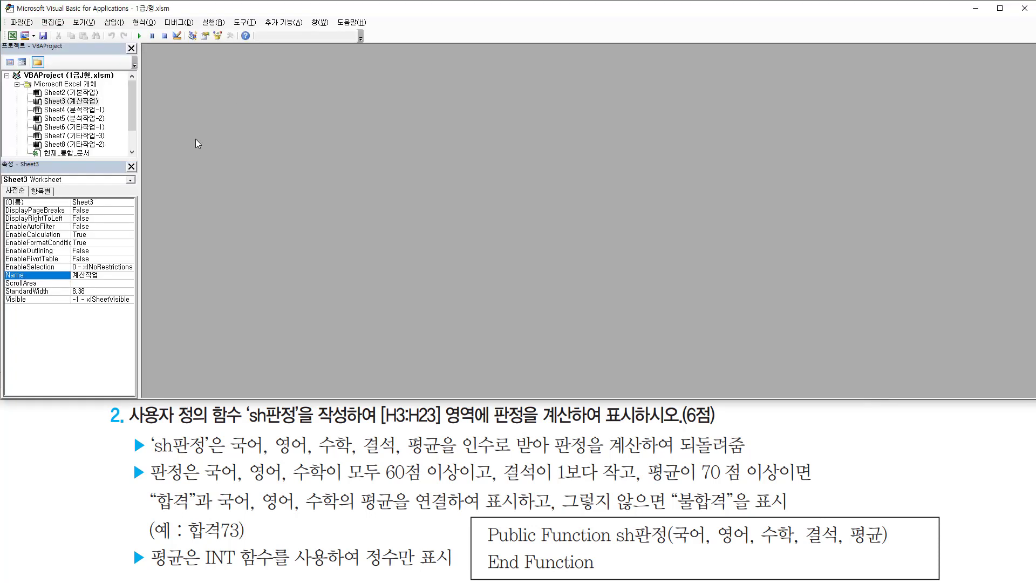
{"action": "left_click", "coordinate": [123, 25]}
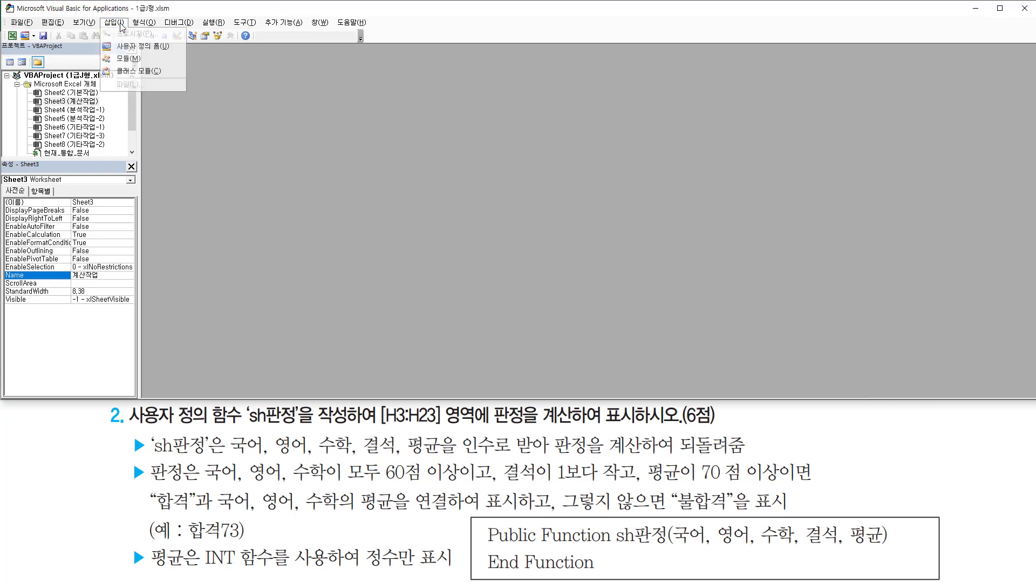
{"action": "left_click", "coordinate": [129, 59]}
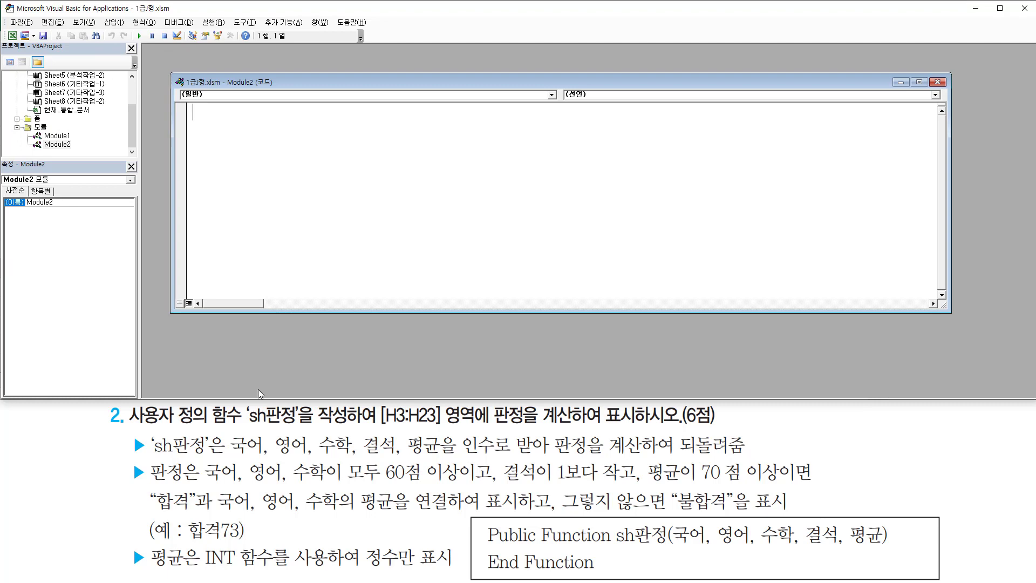
{"action": "left_click_drag", "start_coordinate": [261, 312], "coordinate": [260, 386]}
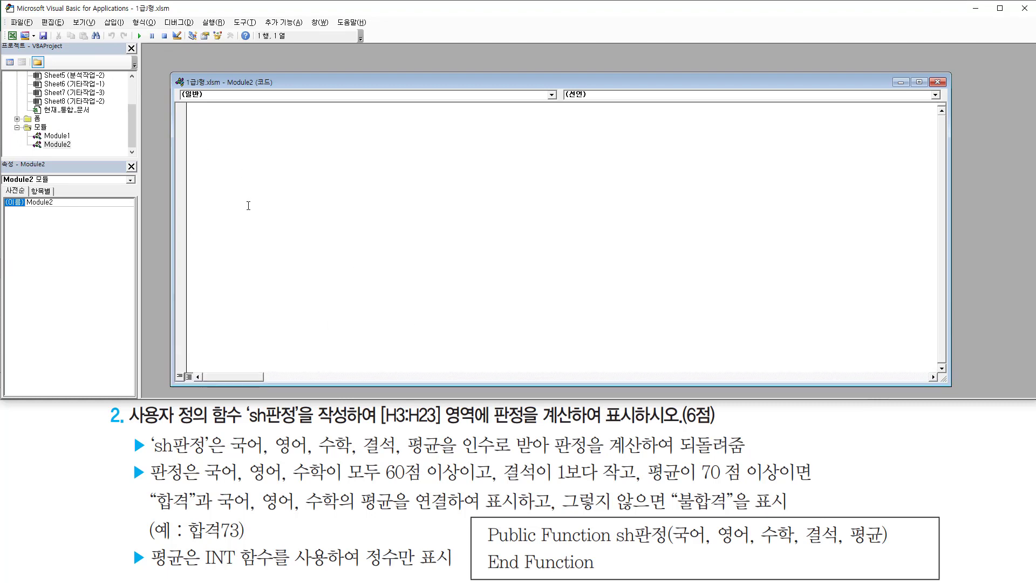
Declare the public function sh판정 with the arguments 국어, 영어, 수학, 결석 and 평균 in the new module.
{"action": "mouse_move", "coordinate": [472, 515]}
{"action": "left_mouse_down"}
{"action": "mouse_move", "coordinate": [477, 543]}
{"action": "mouse_move", "coordinate": [834, 581]}
{"action": "mouse_move", "coordinate": [941, 580]}
{"action": "left_mouse_up"}
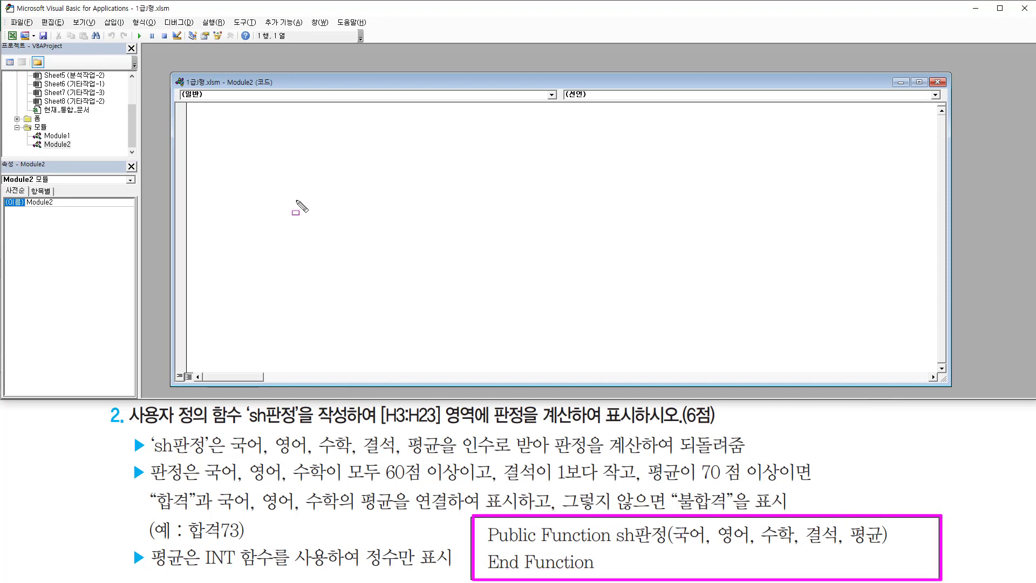
{"action": "key", "text": "Escape"}
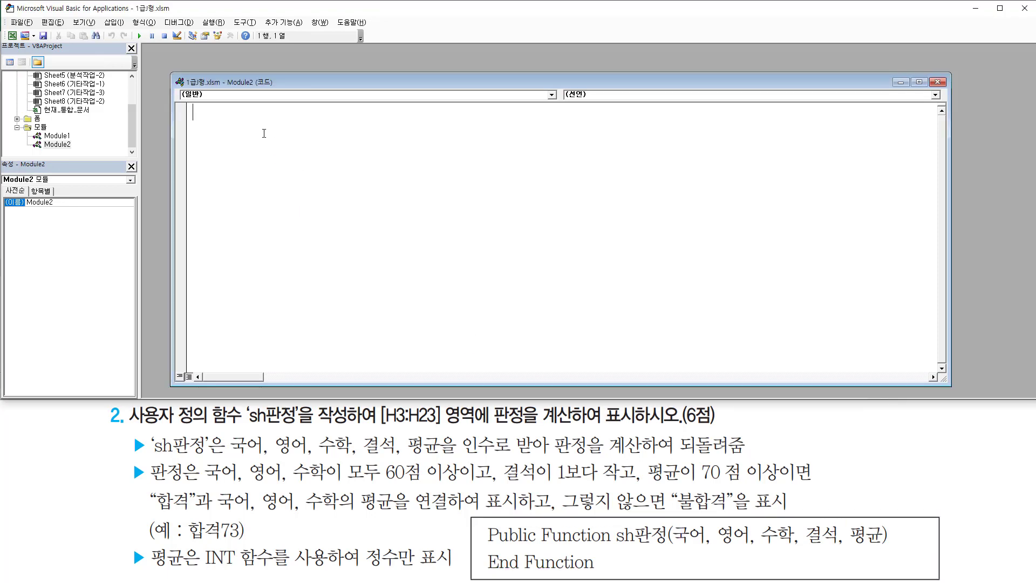
{"action": "type", "text": "ublic function"}
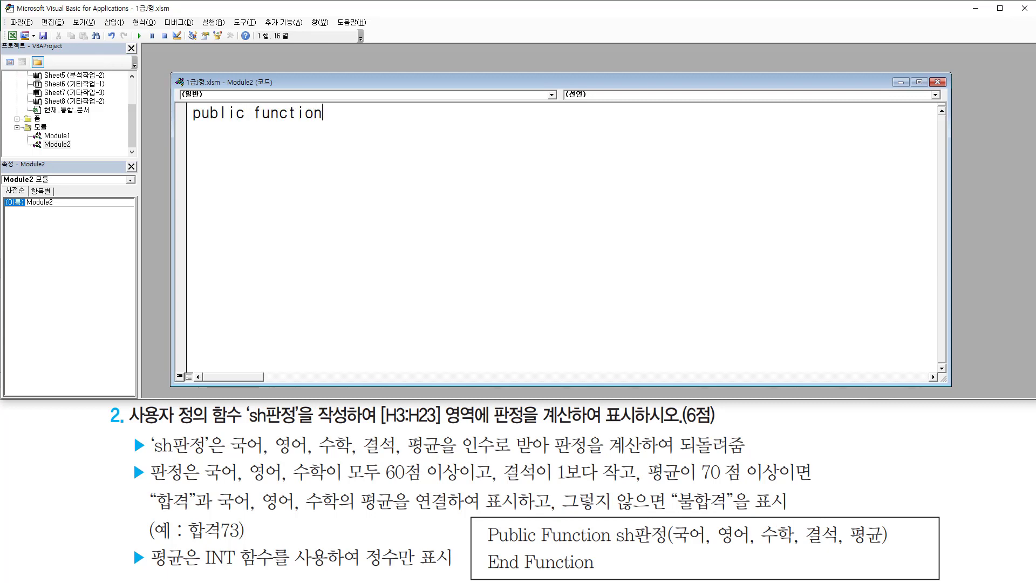
{"action": "type", "text": " sh판정(국어 ,"}
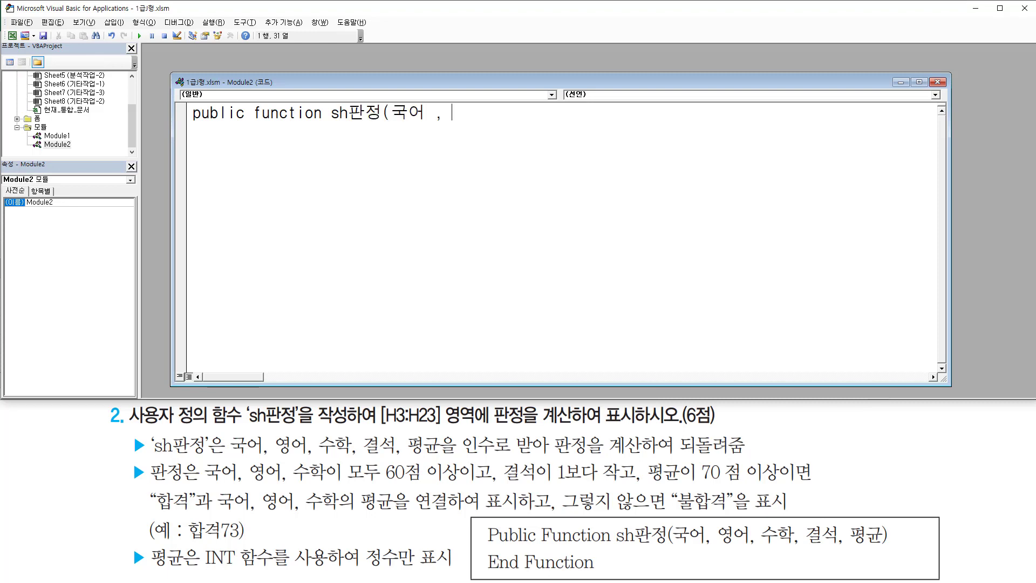
{"action": "type", "text": " 영어"}
{"action": "type", "text": ", ㅅ"}
{"action": "type", "text": "수학, 결석"}
{"action": "type", "text": ", 평규"}
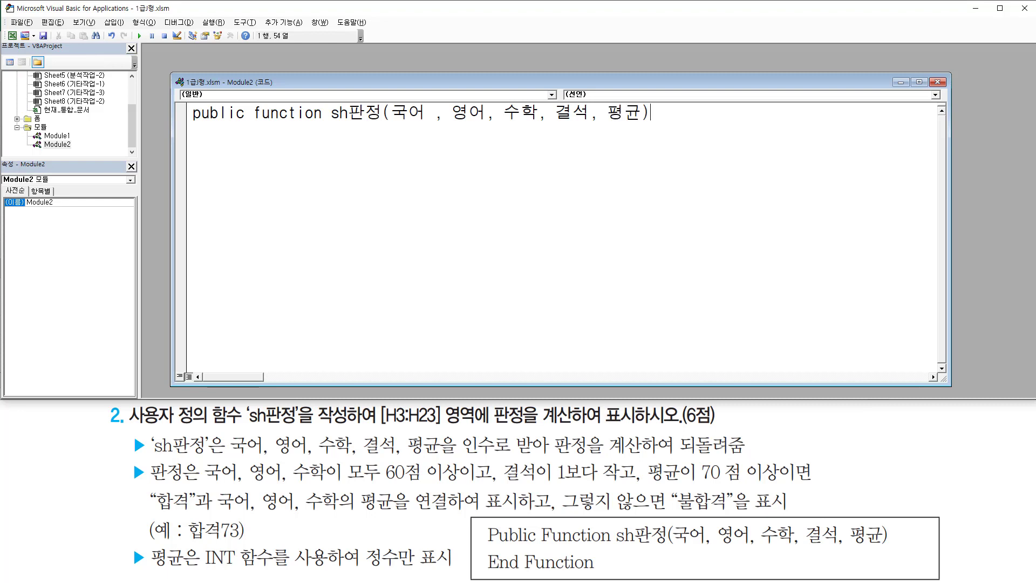
{"action": "type", "text": ")"}
{"action": "key", "text": "Return"}
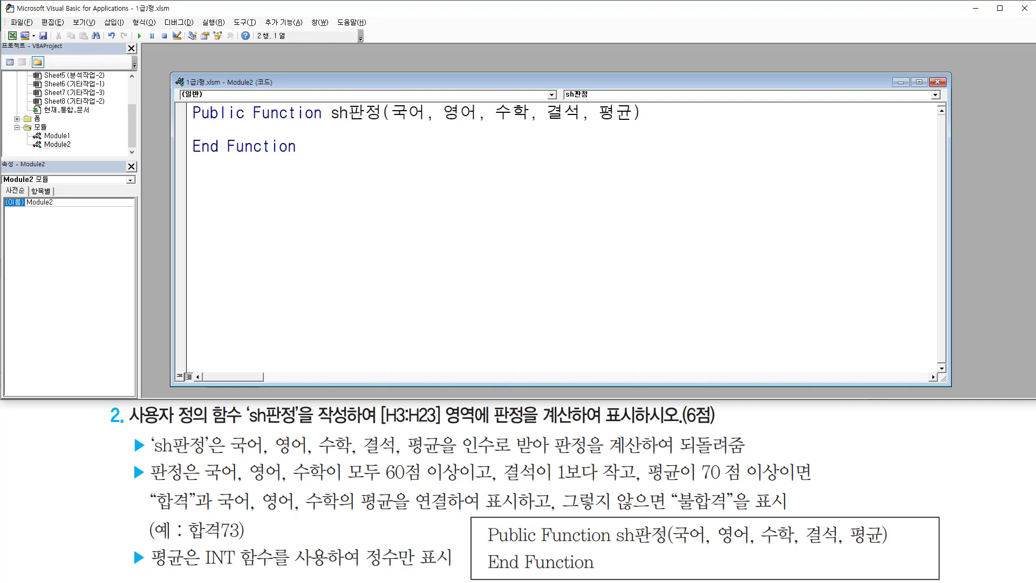
Add blank lines in the function body and start an if line with 국어>=60 영어>=60 수학>=60.
{"action": "key", "text": "Return"}
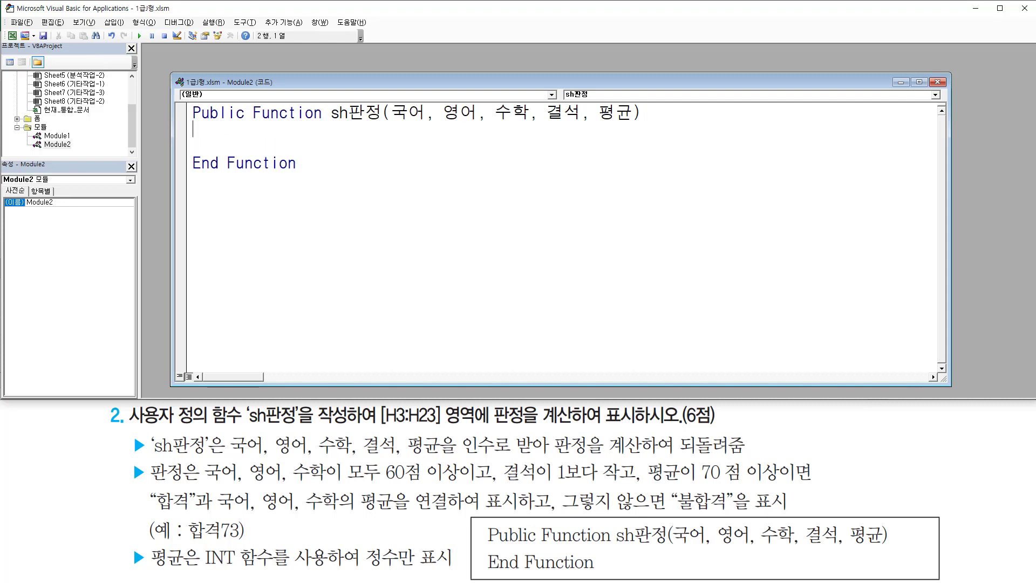
{"action": "key", "text": "Return"}
{"action": "key", "text": "Return"}
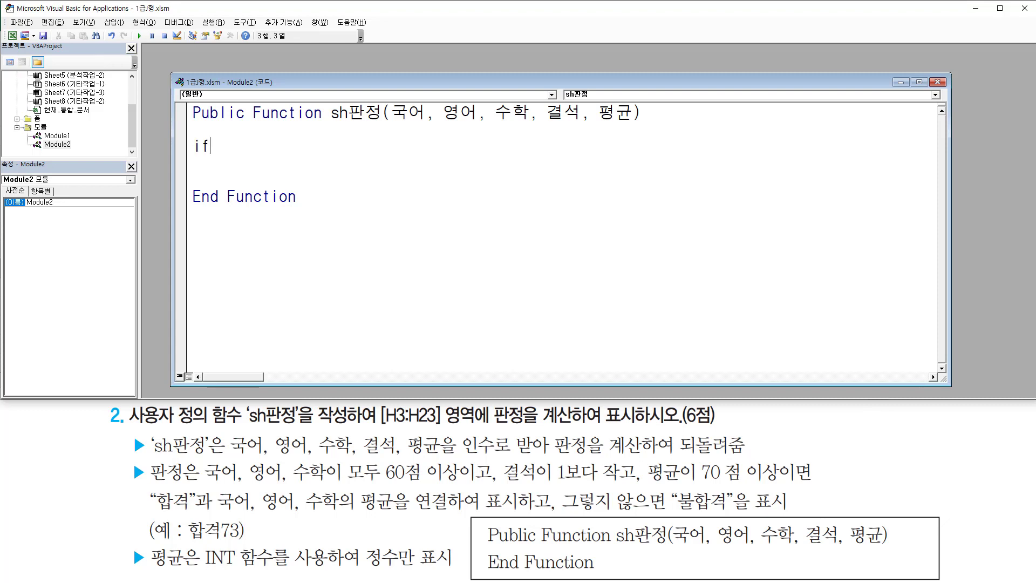
{"action": "type", "text": "if 국어>=60"}
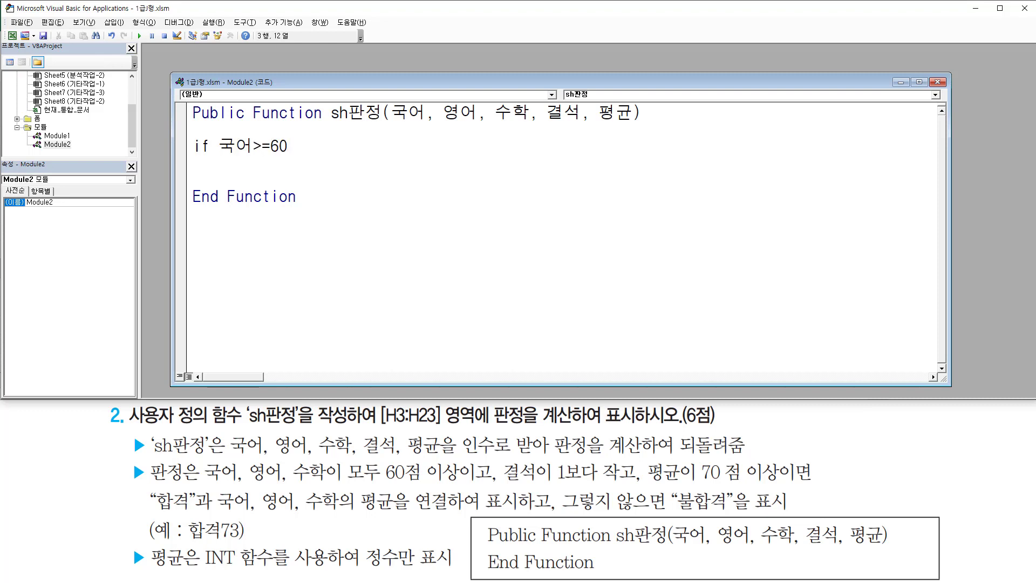
{"action": "type", "text": " 영어>=60 ㅅ"}
{"action": "type", "text": "학>="}
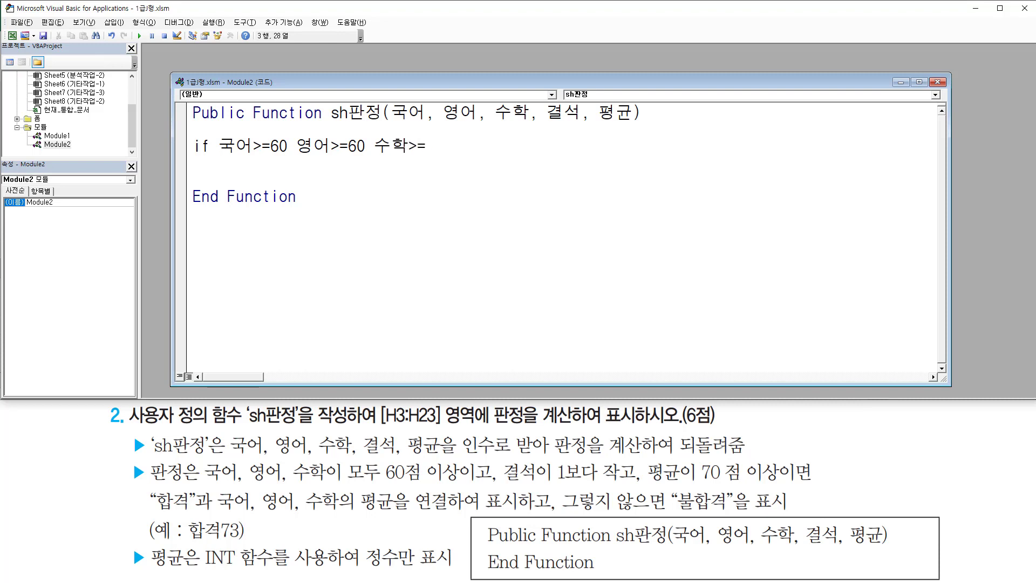
{"action": "type", "text": "60"}
Join the 국어, 영어 and 수학 conditions in the if line with the and operator.
{"action": "left_click_drag", "start_coordinate": [219, 158], "coordinate": [445, 155]}
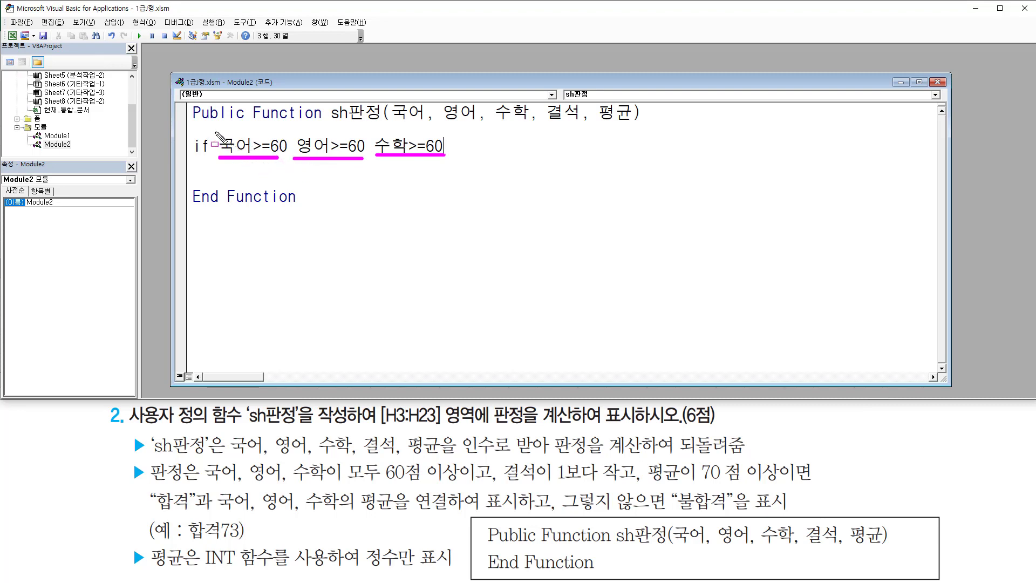
{"action": "mouse_move", "coordinate": [214, 129]}
{"action": "left_mouse_down"}
{"action": "mouse_move", "coordinate": [216, 173]}
{"action": "mouse_move", "coordinate": [406, 173]}
{"action": "mouse_move", "coordinate": [452, 163]}
{"action": "left_mouse_up"}
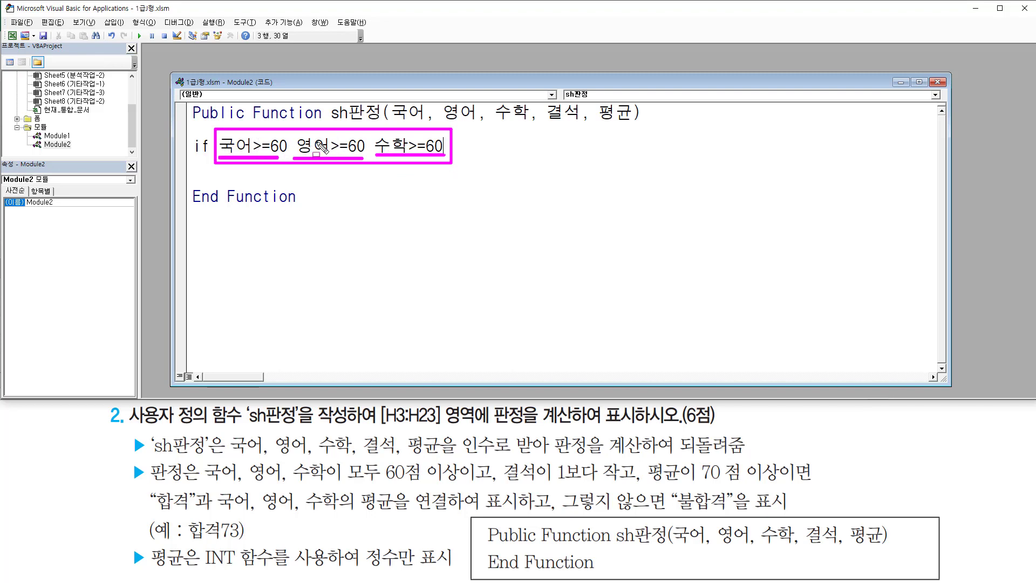
{"action": "left_click", "coordinate": [297, 147]}
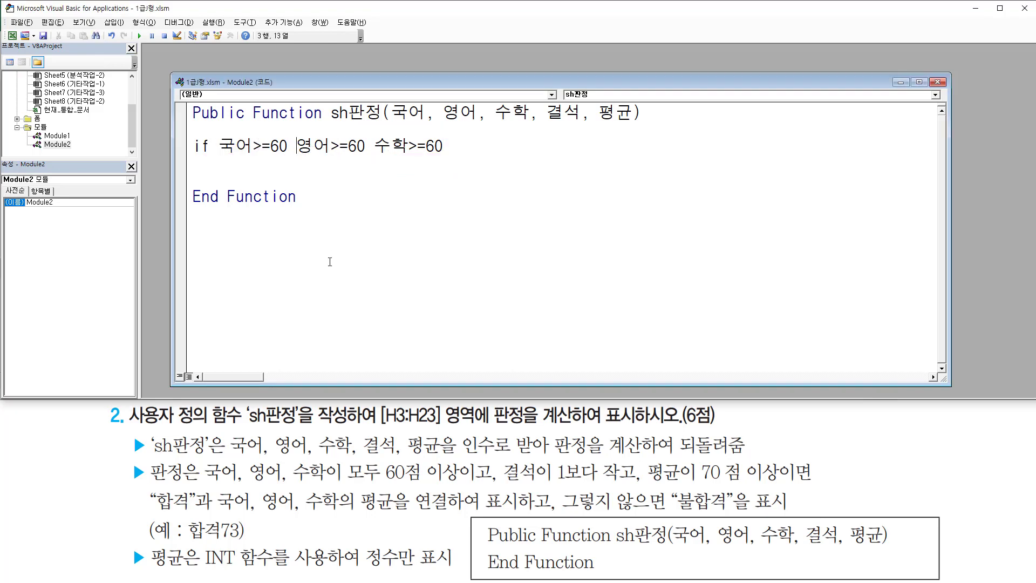
{"action": "type", "text": "and 영어>=60 "}
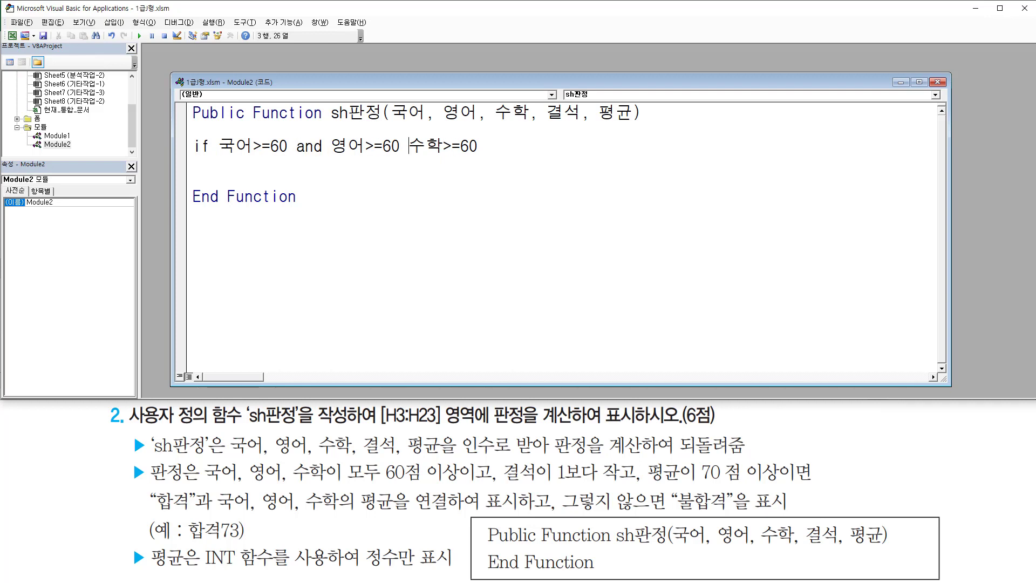
{"action": "type", "text": "and"}
{"action": "key", "text": "End"}
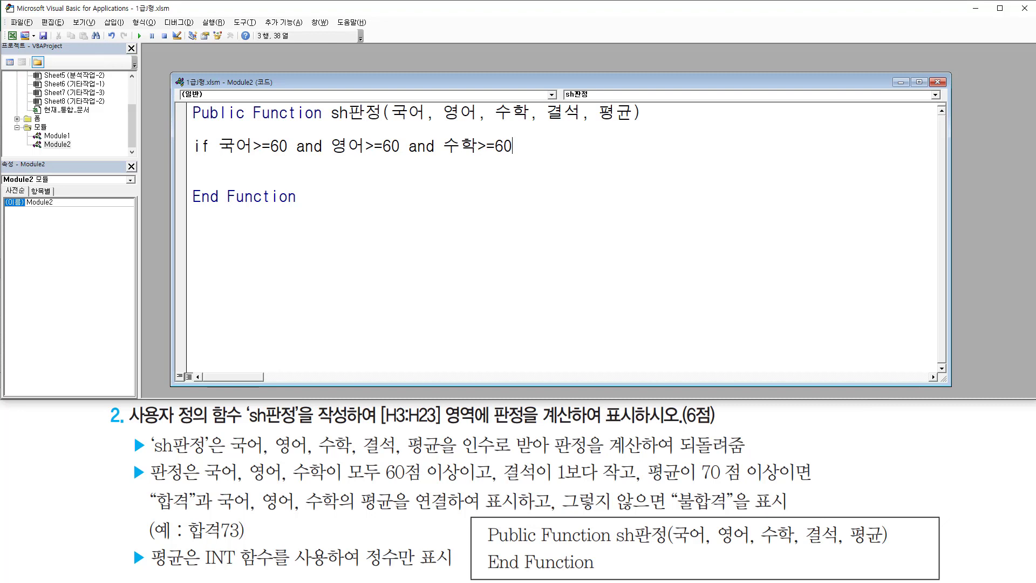
Extend the if line with and 결석 < 1 and 평균 >=70, and close it with then.
{"action": "type", "text": "and"}
{"action": "type", "text": " 결석"}
{"action": "type", "text": " < 1"}
{"action": "type", "text": " 뭉"}
{"action": "key", "text": "BackSpace"}
{"action": "key", "text": "BackSpace"}
{"action": "type", "text": "an"}
{"action": "key", "text": "BackSpace"}
{"action": "type", "text": "nd"}
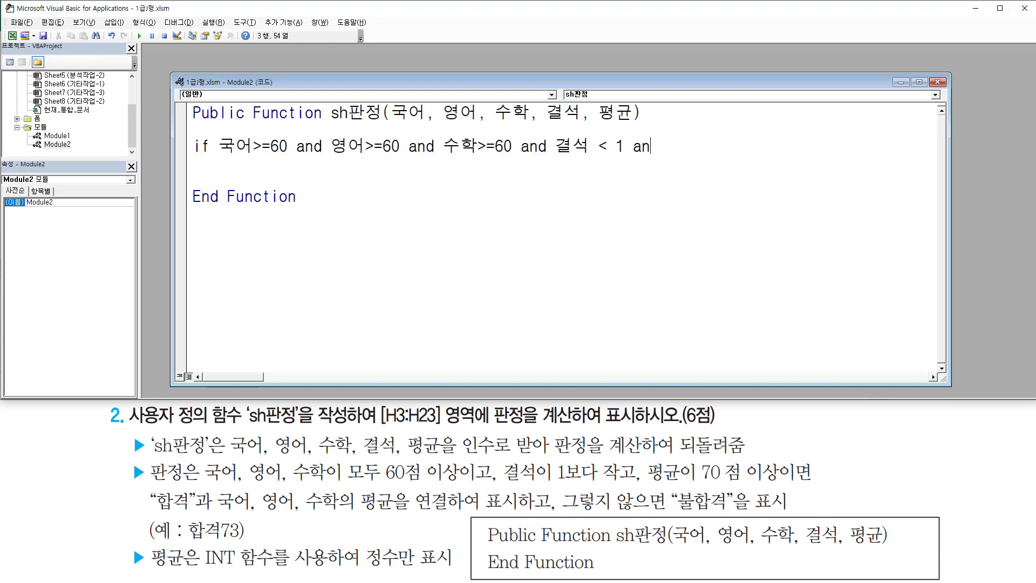
{"action": "type", "text": " 평균 >=70"}
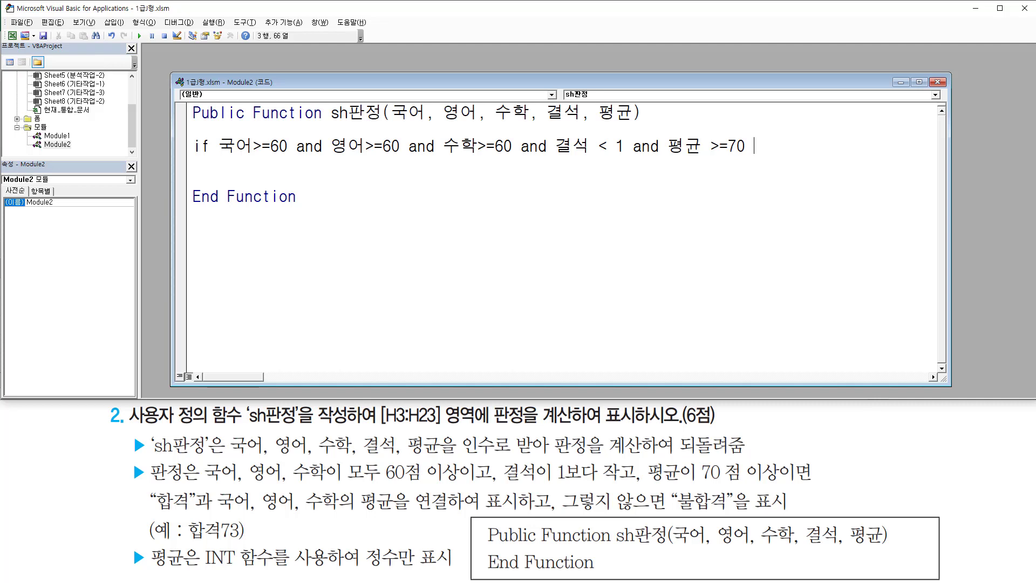
{"action": "type", "text": "then"}
{"action": "key", "text": "Return"}
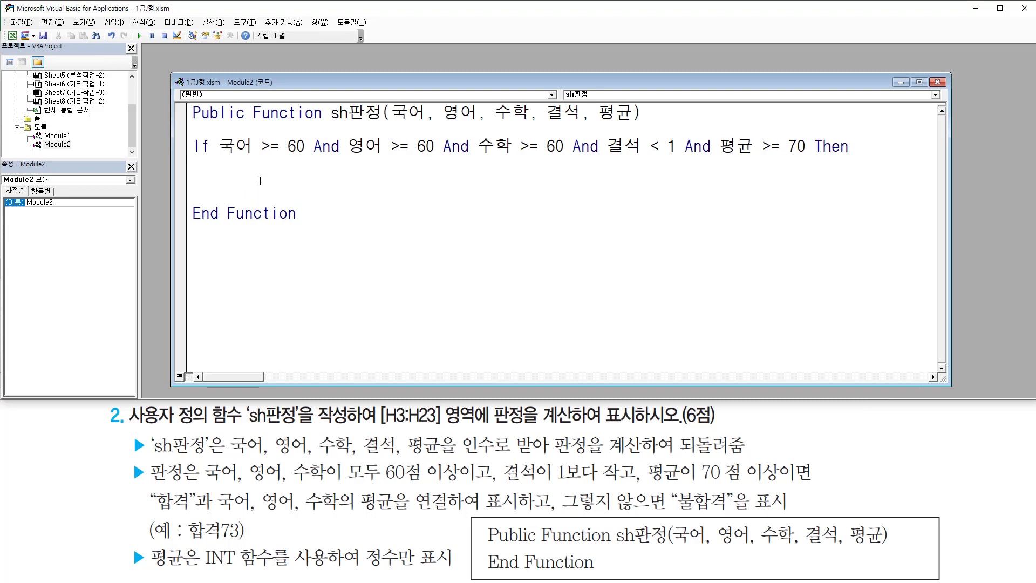
Review the five conditions of the If line and the And operators between them.
{"action": "left_click_drag", "start_coordinate": [219, 157], "coordinate": [807, 156]}
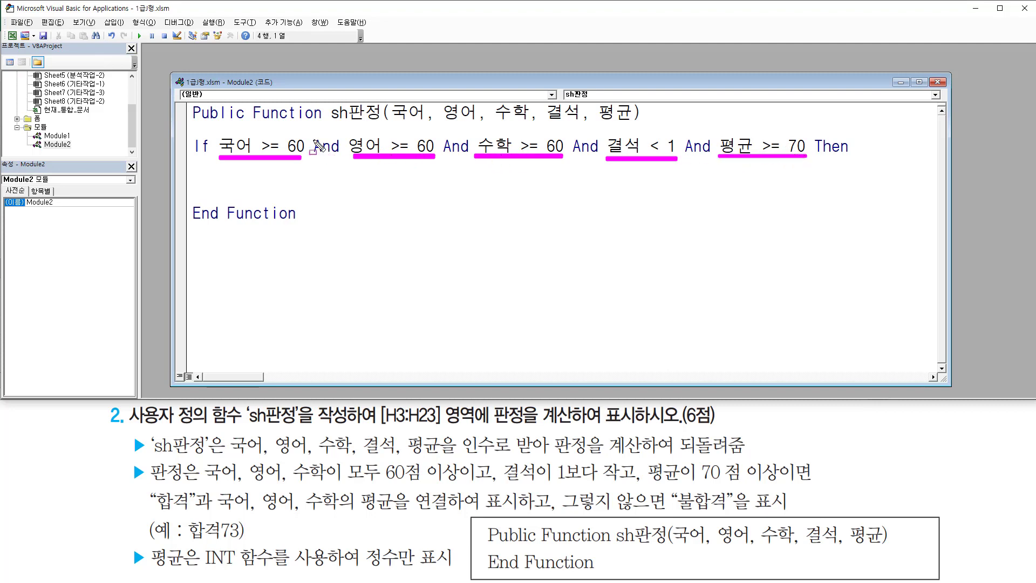
{"action": "left_click_drag", "start_coordinate": [310, 130], "coordinate": [346, 158]}
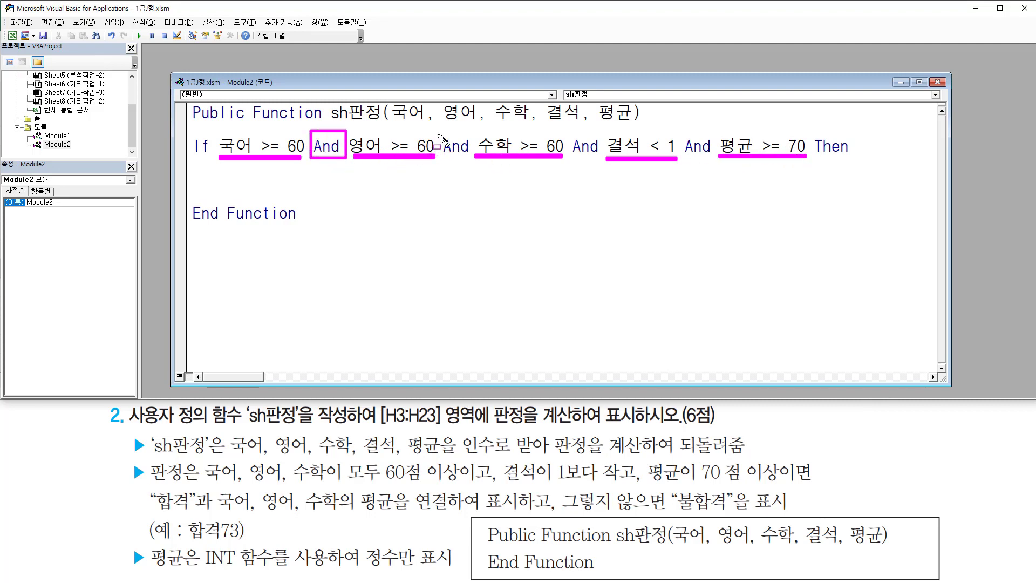
{"action": "left_click_drag", "start_coordinate": [438, 133], "coordinate": [477, 157]}
{"action": "left_click_drag", "start_coordinate": [562, 134], "coordinate": [606, 157]}
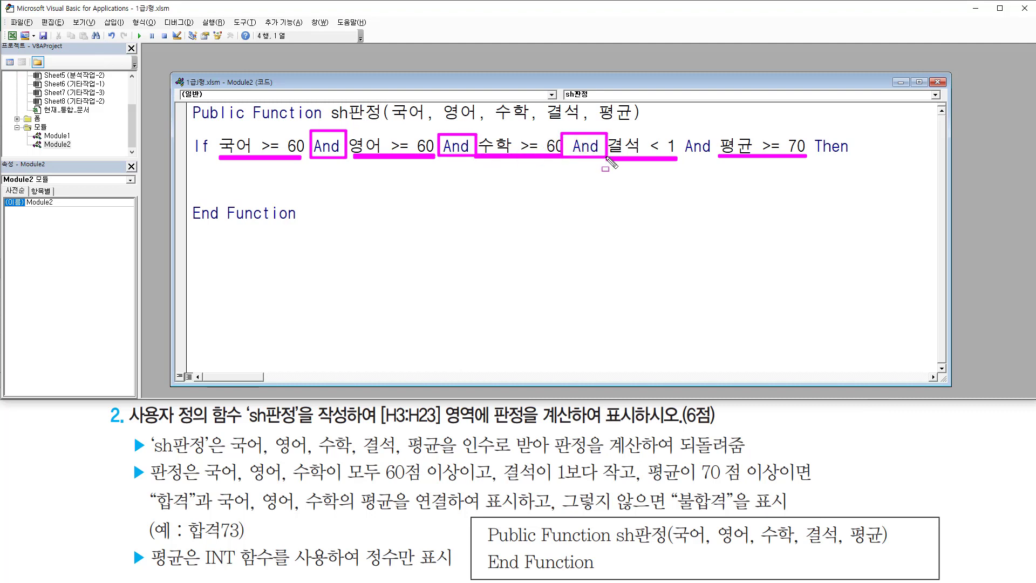
{"action": "left_click_drag", "start_coordinate": [681, 133], "coordinate": [717, 160]}
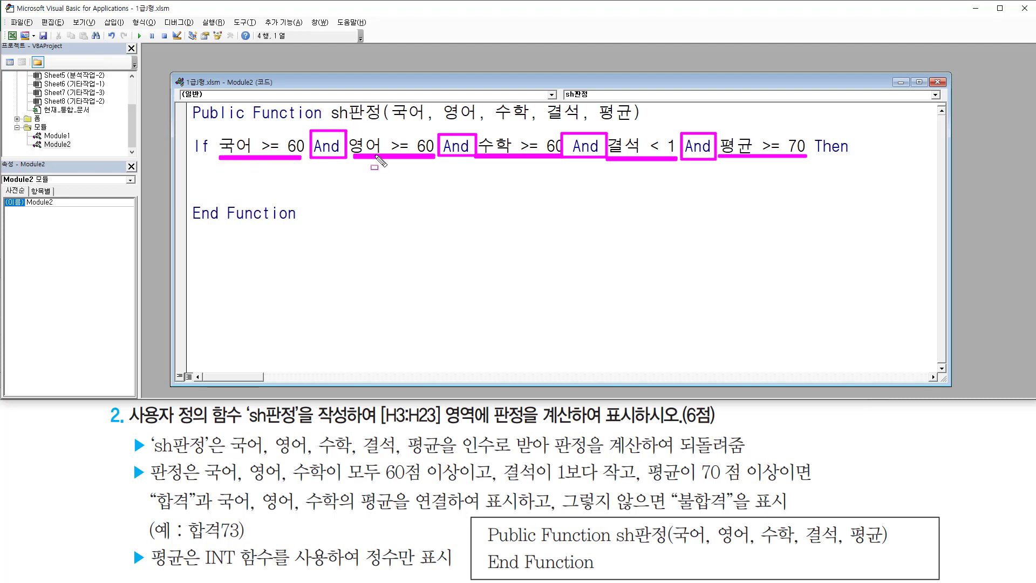
{"action": "key", "text": "Escape"}
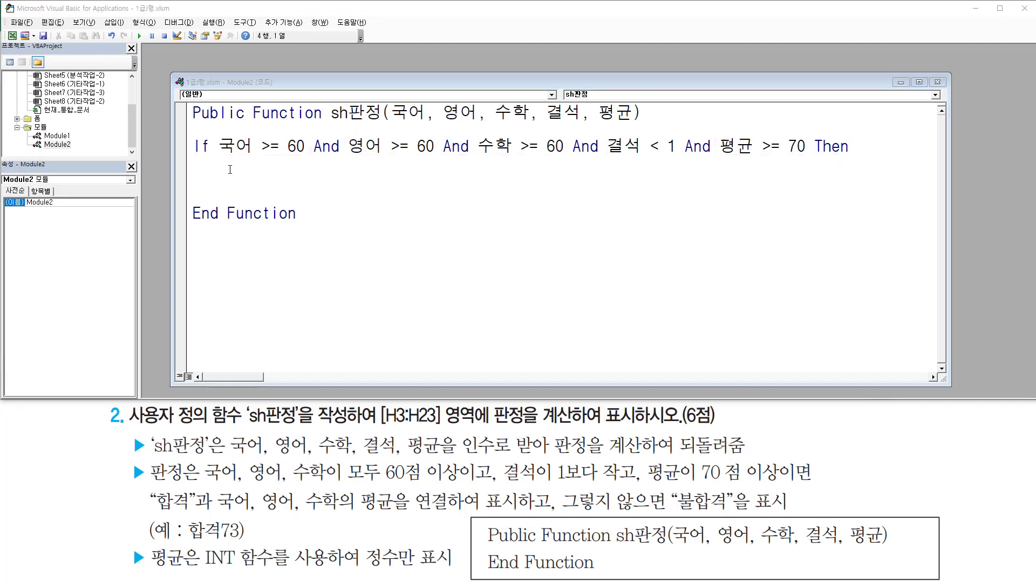
Assign the text "합격" to sh판정 on an indented line below the If condition.
{"action": "left_click", "coordinate": [239, 173]}
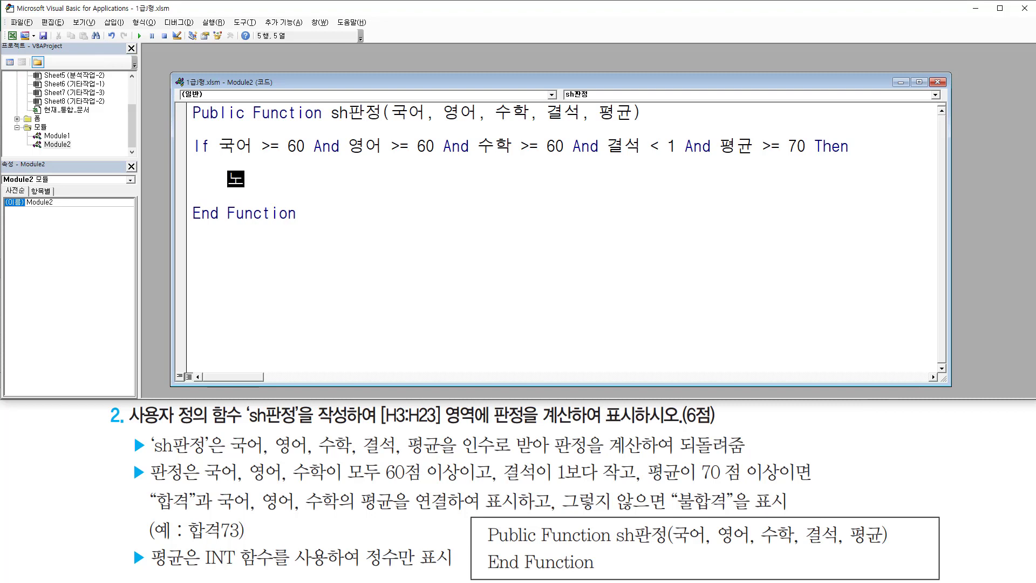
{"action": "type", "text": "sh파ㄴ정 "}
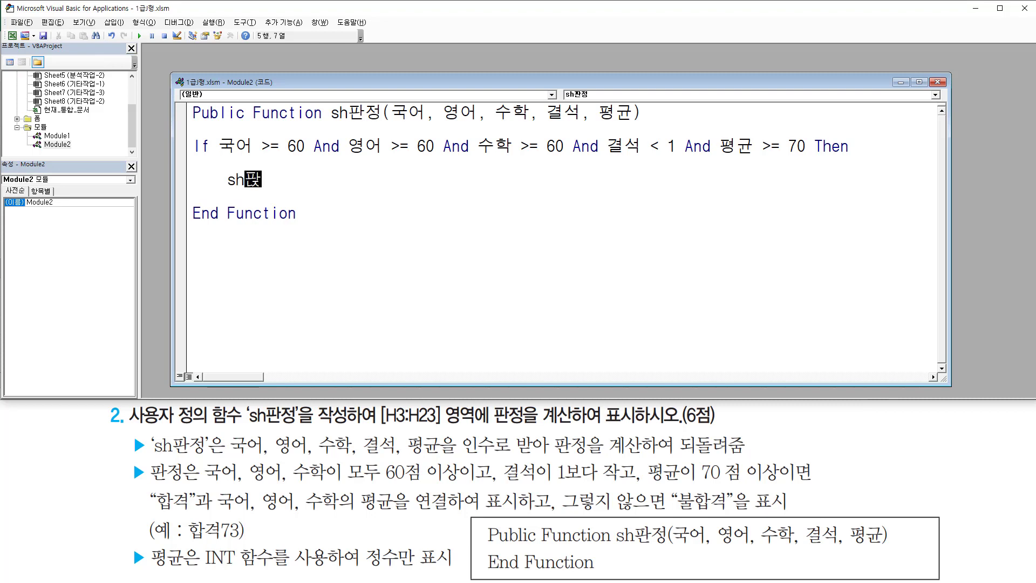
{"action": "type", "text": "= \"합격"}
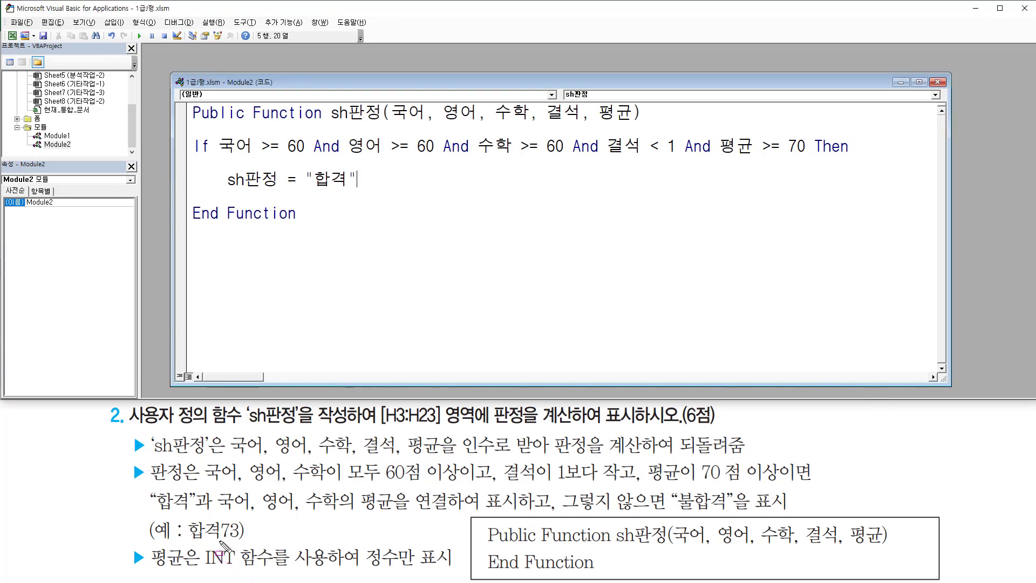
Check the instruction on linking the subject average to 합격 and add the & operator after "합격".
{"action": "mouse_move", "coordinate": [218, 540]}
{"action": "left_mouse_down"}
{"action": "mouse_move", "coordinate": [239, 540]}
{"action": "mouse_move", "coordinate": [239, 516]}
{"action": "mouse_move", "coordinate": [535, 513]}
{"action": "left_mouse_up"}
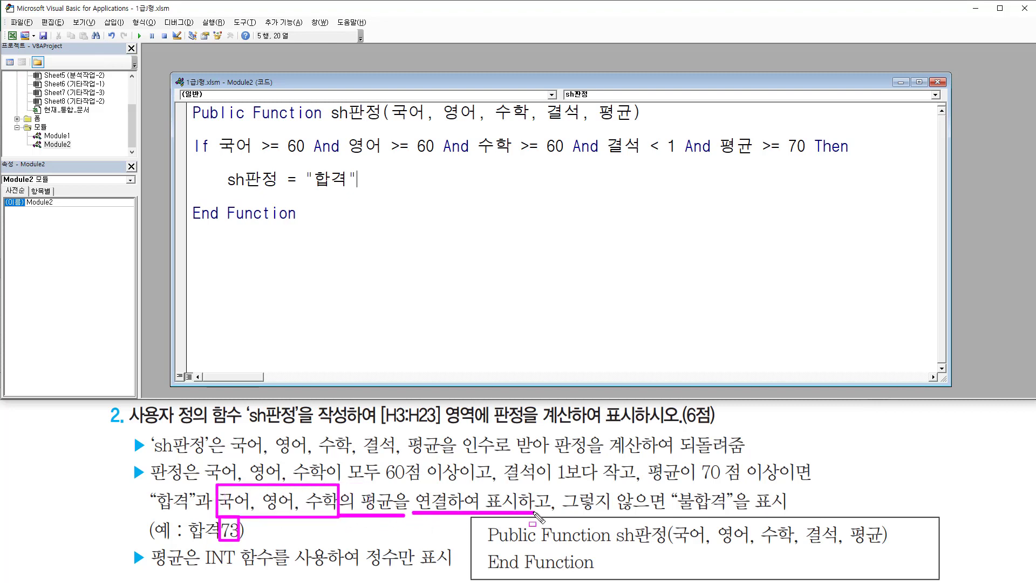
{"action": "key", "text": "Escape"}
{"action": "left_click", "coordinate": [378, 175]}
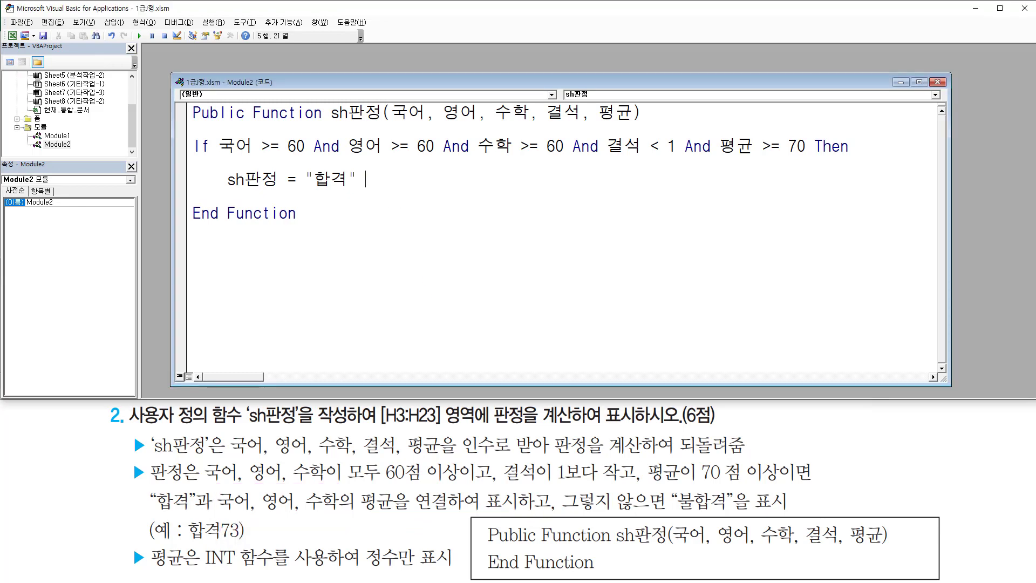
{"action": "type", "text": "&"}
{"action": "type", "text": "rnr"}
{"action": "key", "text": "BackSpace"}
{"action": "key", "text": "BackSpace"}
{"action": "key", "text": "BackSpace"}
{"action": "type", "text": "rnr"}
{"action": "key", "text": "BackSpace"}
{"action": "key", "text": "BackSpace"}
{"action": "key", "text": "BackSpace"}
Complete the 합격 line with the average expression (국어+영어+수학) /3 after the & operator.
{"action": "key", "text": "Hangul"}
{"action": "type", "text": "국어+영"}
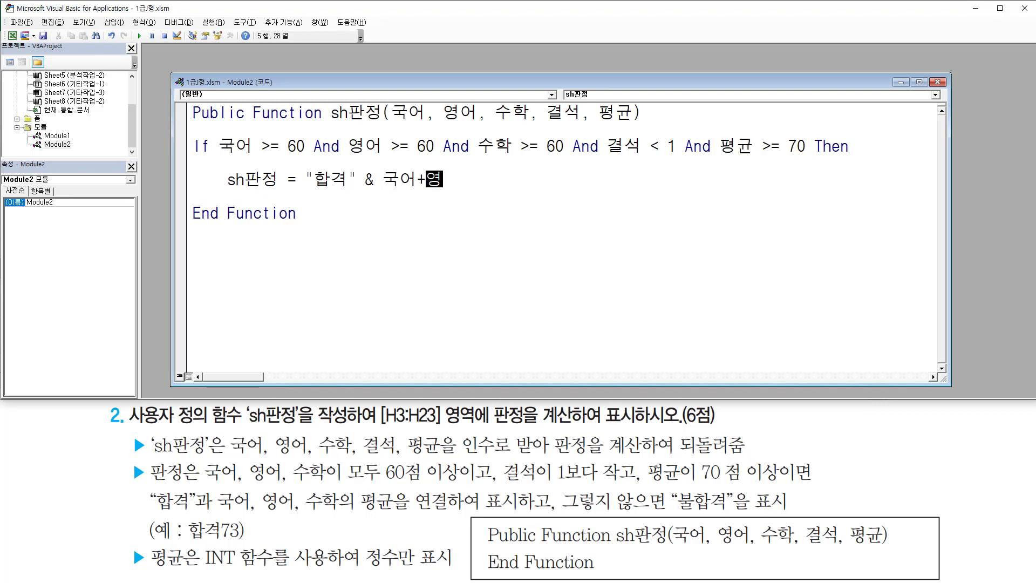
{"action": "type", "text": "어"}
{"action": "type", "text": "+수"}
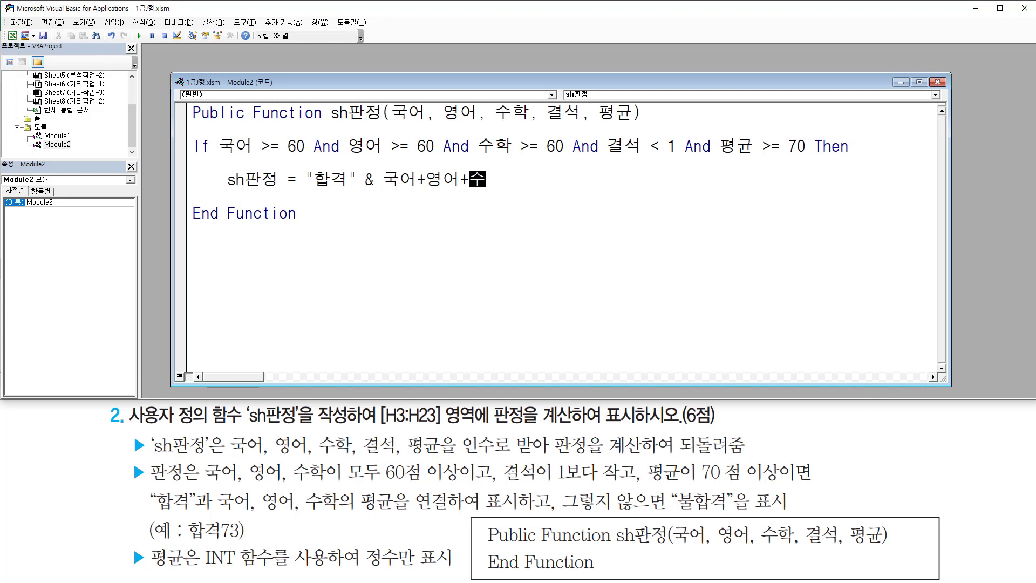
{"action": "type", "text": "학)"}
{"action": "type", "text": "("}
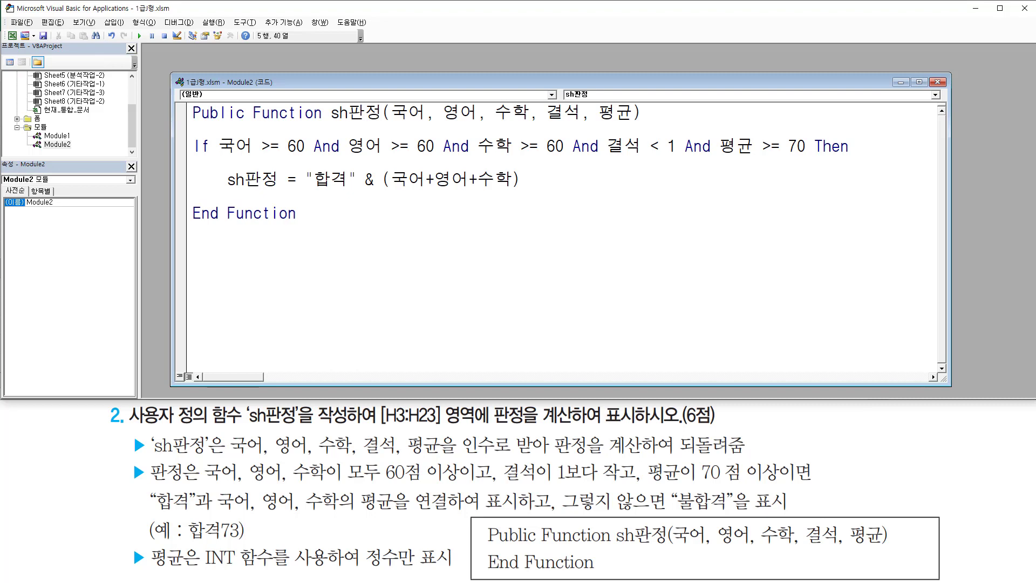
{"action": "type", "text": " /3"}
{"action": "key", "text": "Down"}
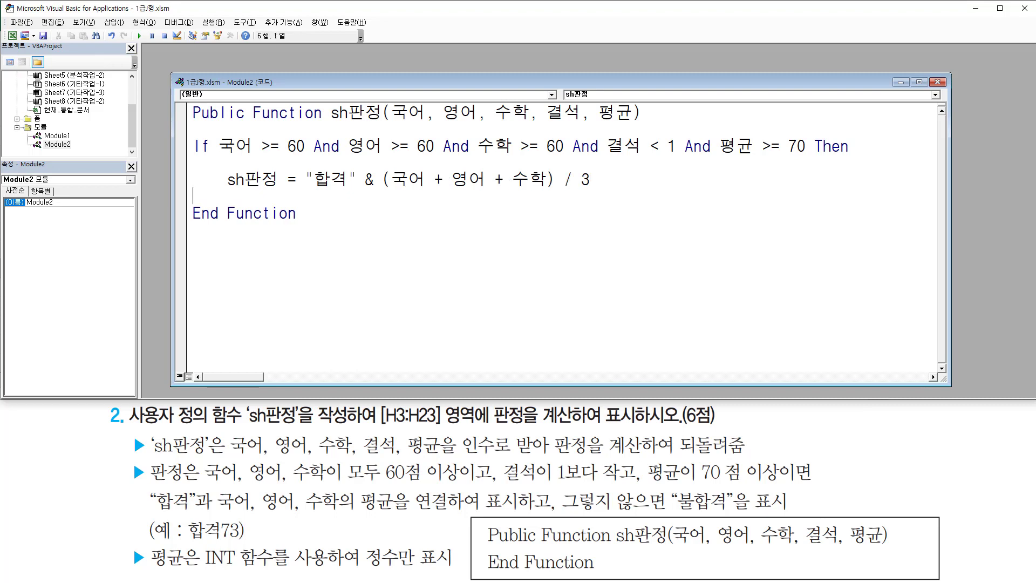
Wrap the average expression (국어 + 영어 + 수학) / 3 on the 합격 line in the Int function, as the INT instruction requires.
{"action": "left_click", "coordinate": [381, 178]}
{"action": "mouse_move", "coordinate": [146, 542]}
{"action": "left_mouse_down"}
{"action": "mouse_move", "coordinate": [191, 568]}
{"action": "mouse_move", "coordinate": [271, 565]}
{"action": "left_mouse_up"}
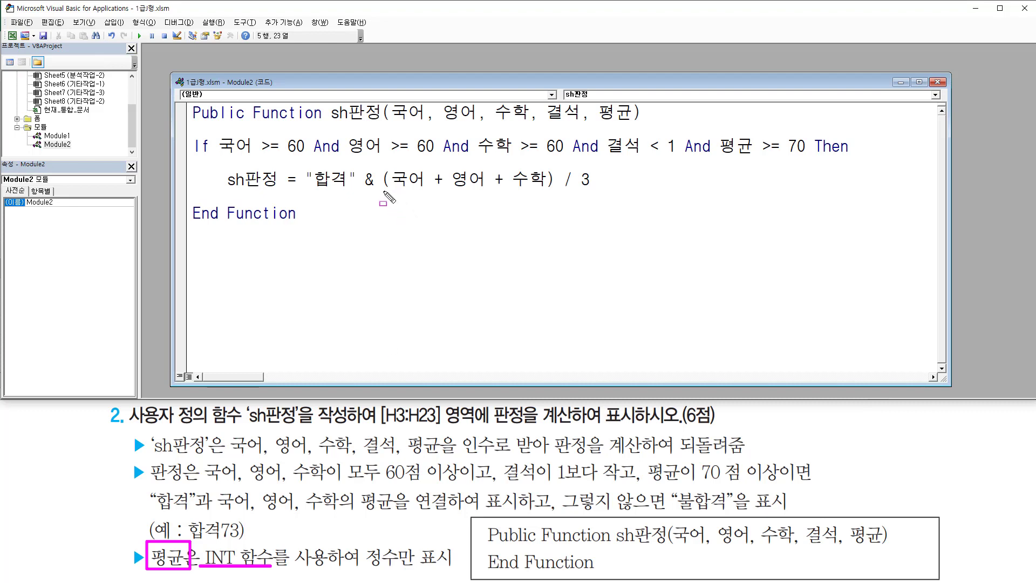
{"action": "mouse_move", "coordinate": [383, 190]}
{"action": "left_mouse_down"}
{"action": "mouse_move", "coordinate": [618, 190]}
{"action": "mouse_move", "coordinate": [595, 188]}
{"action": "left_mouse_up"}
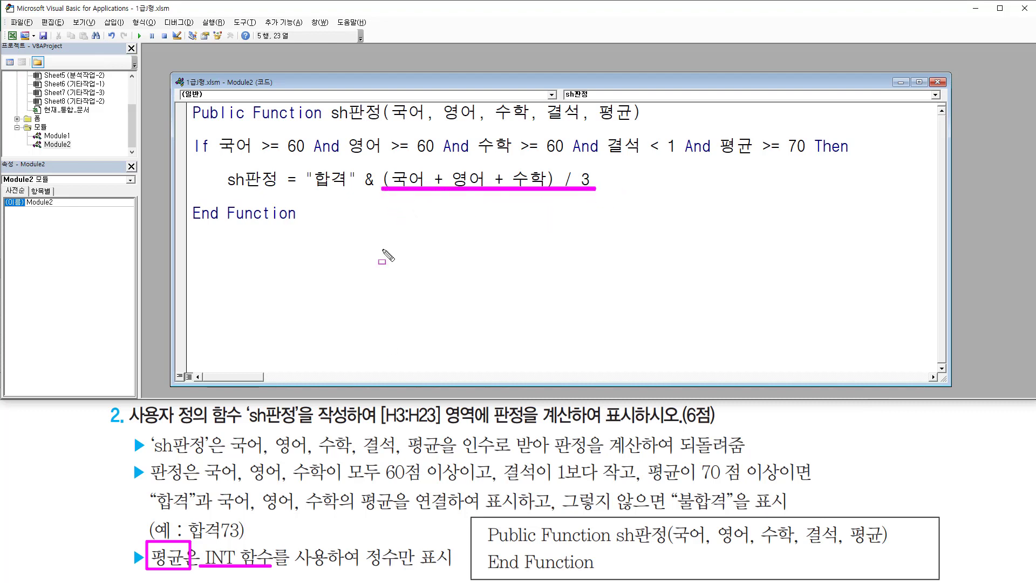
{"action": "key", "text": "Escape"}
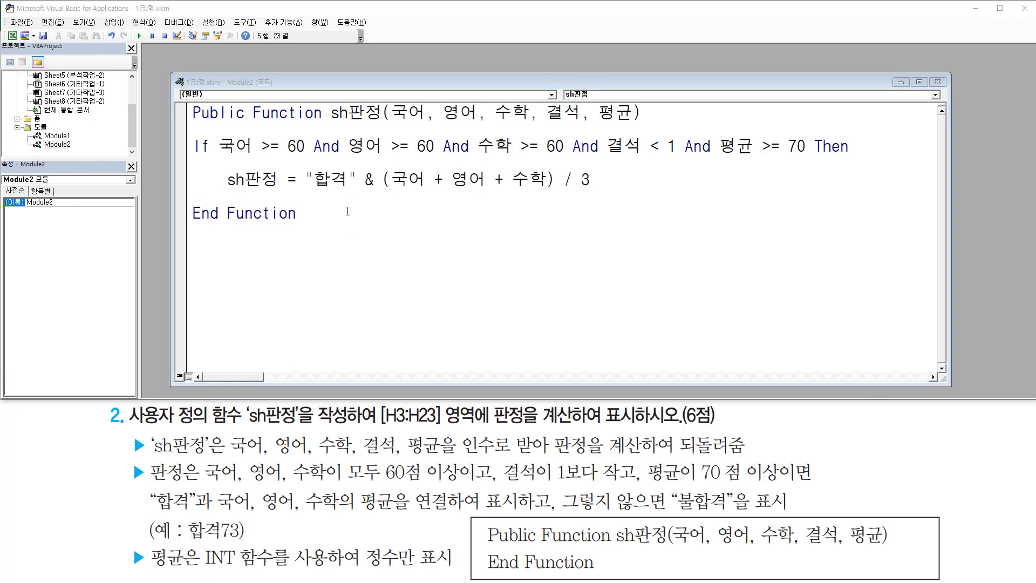
{"action": "left_click", "coordinate": [374, 192]}
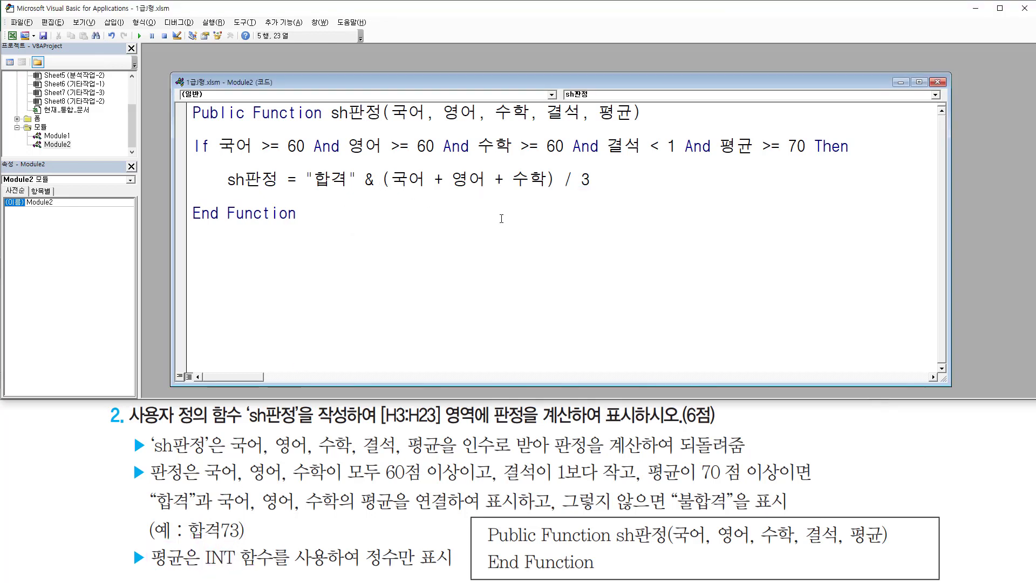
{"action": "type", "text": "ㅑ"}
{"action": "key", "text": "BackSpace"}
{"action": "type", "text": "int"}
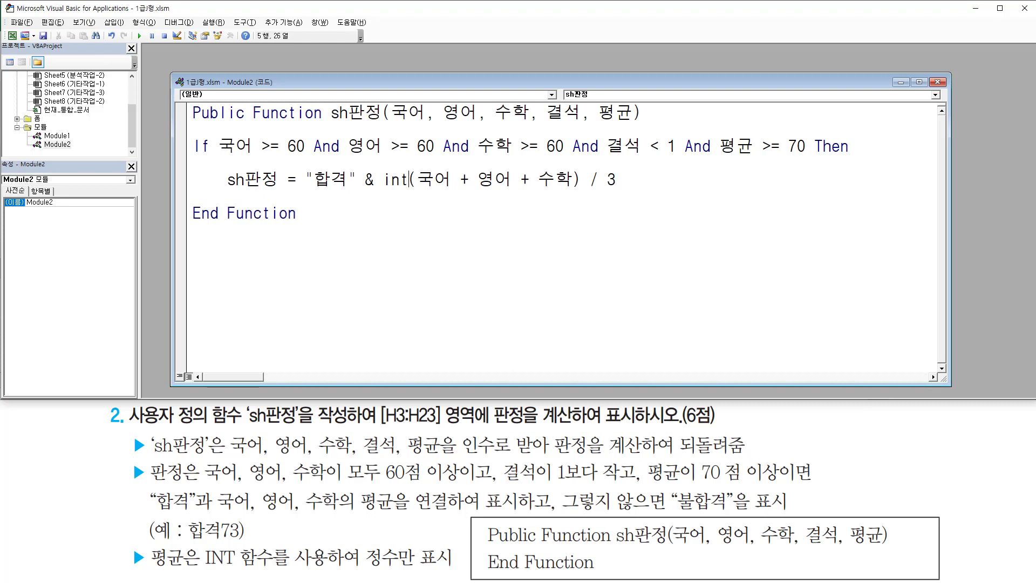
{"action": "type", "text": "(  ("}
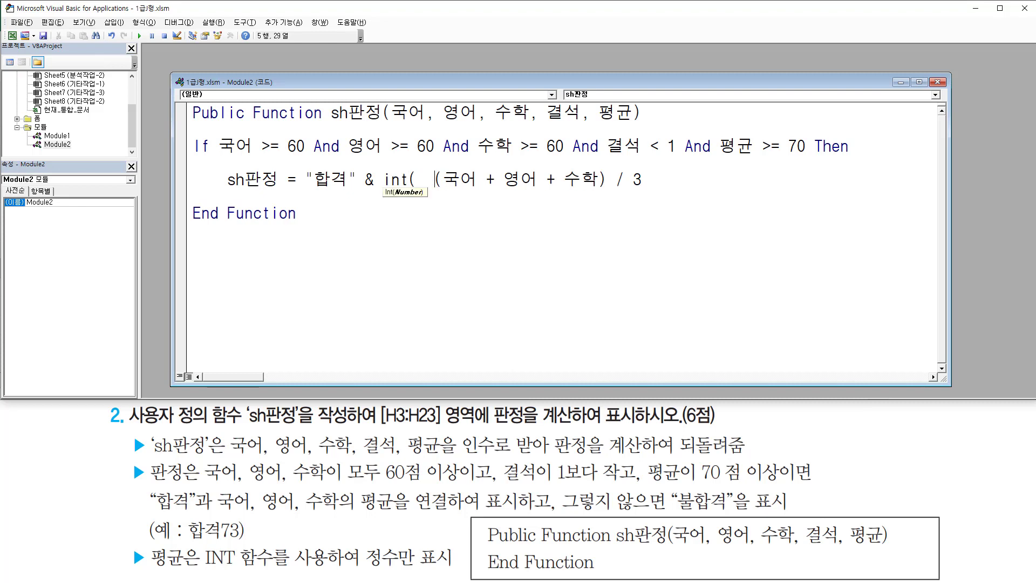
{"action": "type", "text": ")"}
{"action": "mouse_move", "coordinate": [435, 191]}
{"action": "left_mouse_down"}
{"action": "mouse_move", "coordinate": [653, 194]}
{"action": "mouse_move", "coordinate": [643, 170]}
{"action": "left_mouse_up"}
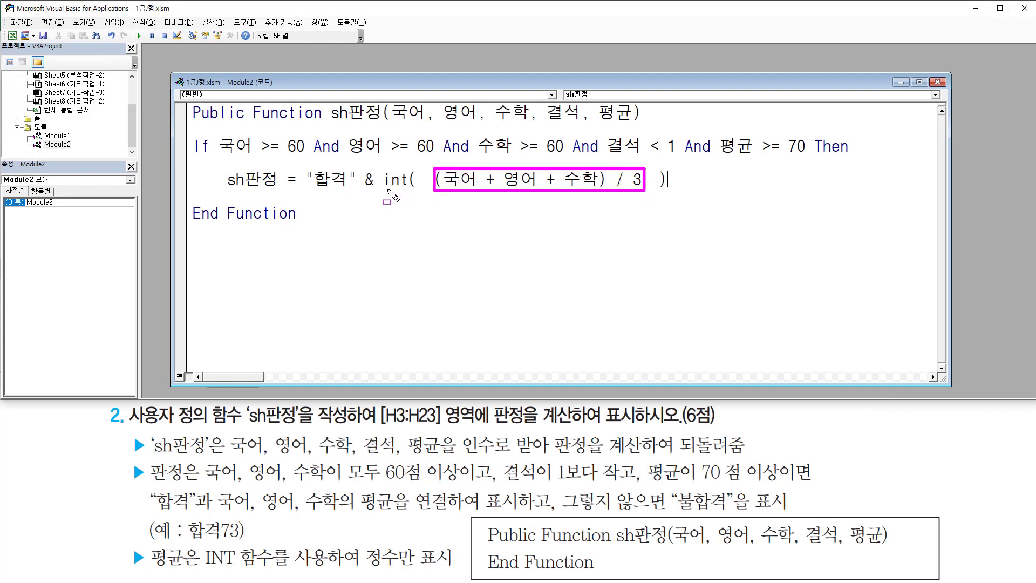
{"action": "mouse_move", "coordinate": [384, 190]}
{"action": "left_mouse_down"}
{"action": "mouse_move", "coordinate": [673, 192]}
{"action": "mouse_move", "coordinate": [669, 163]}
{"action": "left_mouse_up"}
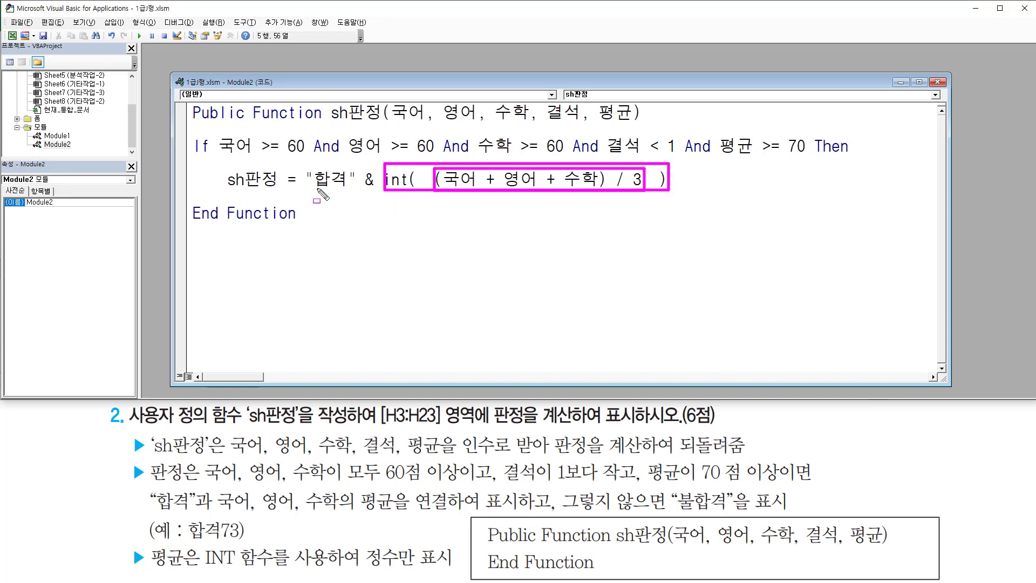
{"action": "left_click_drag", "start_coordinate": [316, 189], "coordinate": [373, 189]}
{"action": "key", "text": "Escape"}
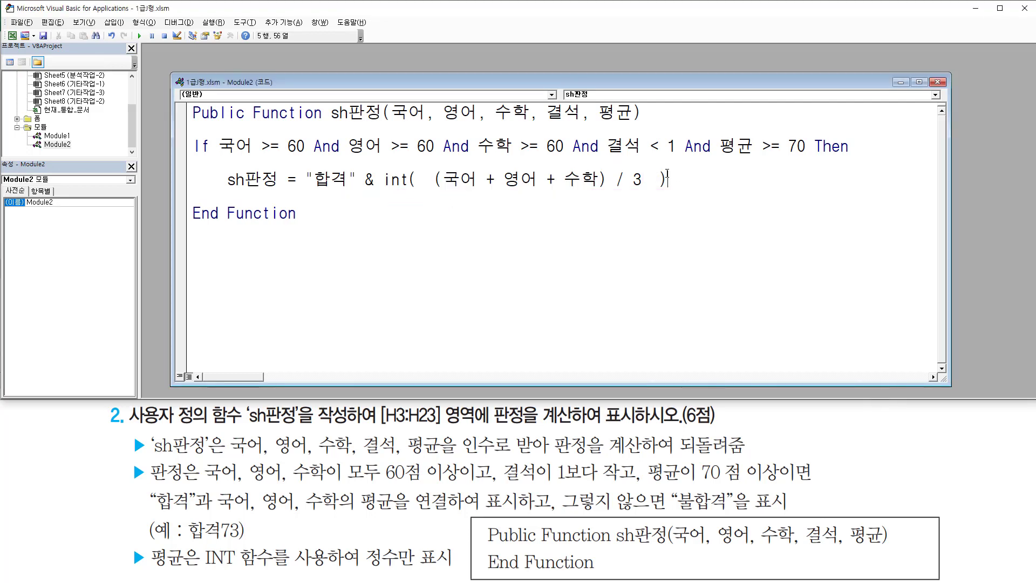
{"action": "key", "text": "Return"}
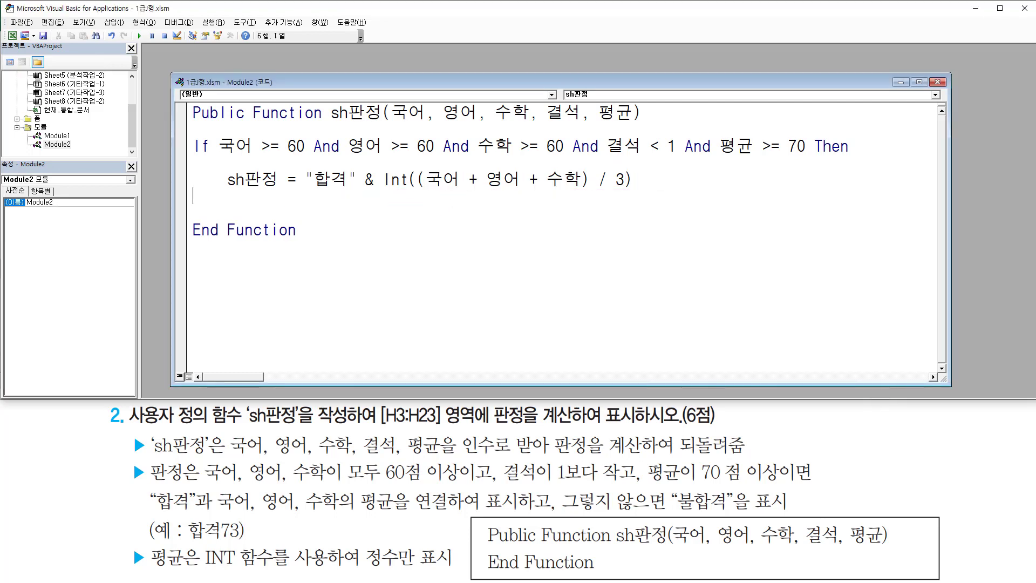
Add an Else branch that assigns the text "불합격" to sh판정 on an indented line.
{"action": "key", "text": "Return"}
{"action": "type", "text": "e"}
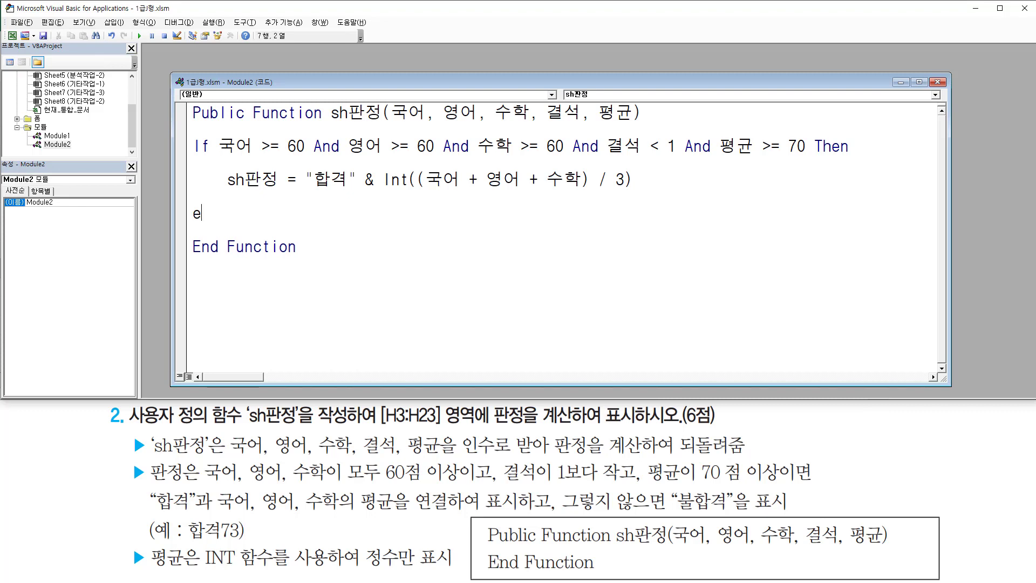
{"action": "key", "text": "BackSpace"}
{"action": "type", "text": "else"}
{"action": "key", "text": "Return"}
{"action": "key", "text": "Return"}
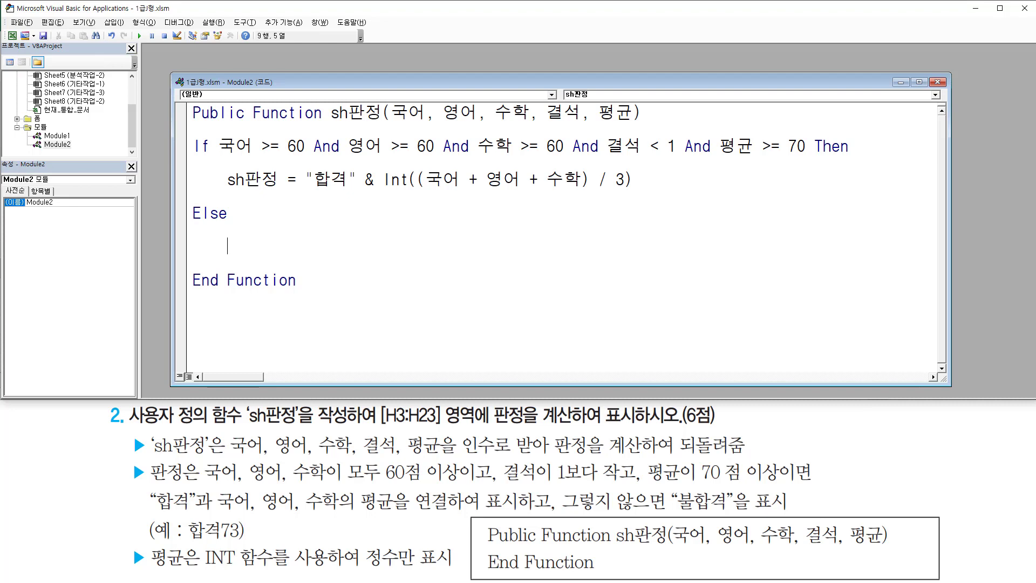
{"action": "type", "text": "sh판정 = "}
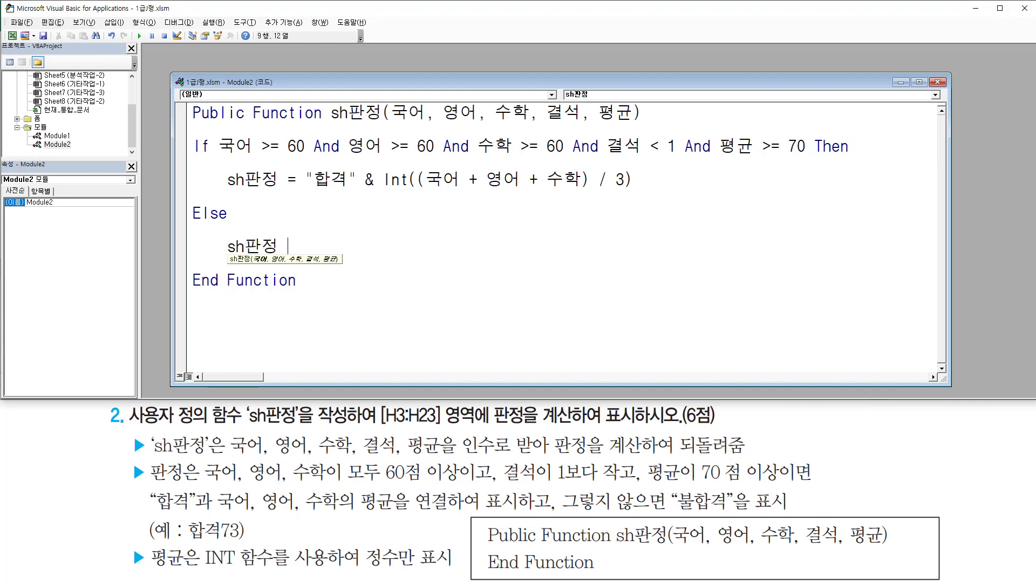
{"action": "type", "text": "\"불"}
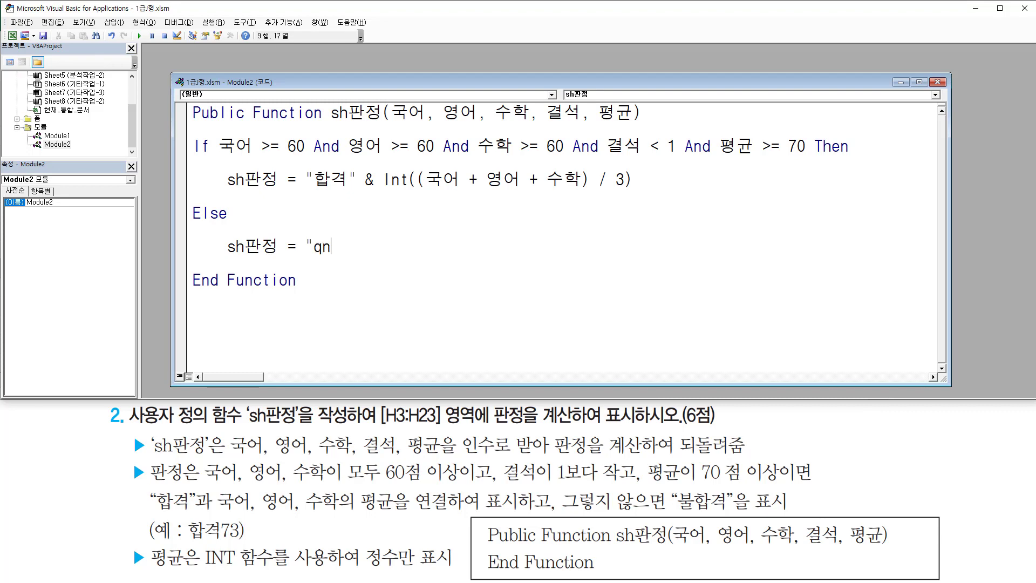
{"action": "type", "text": "합격\""}
{"action": "key", "text": "Return"}
{"action": "key", "text": "Return"}
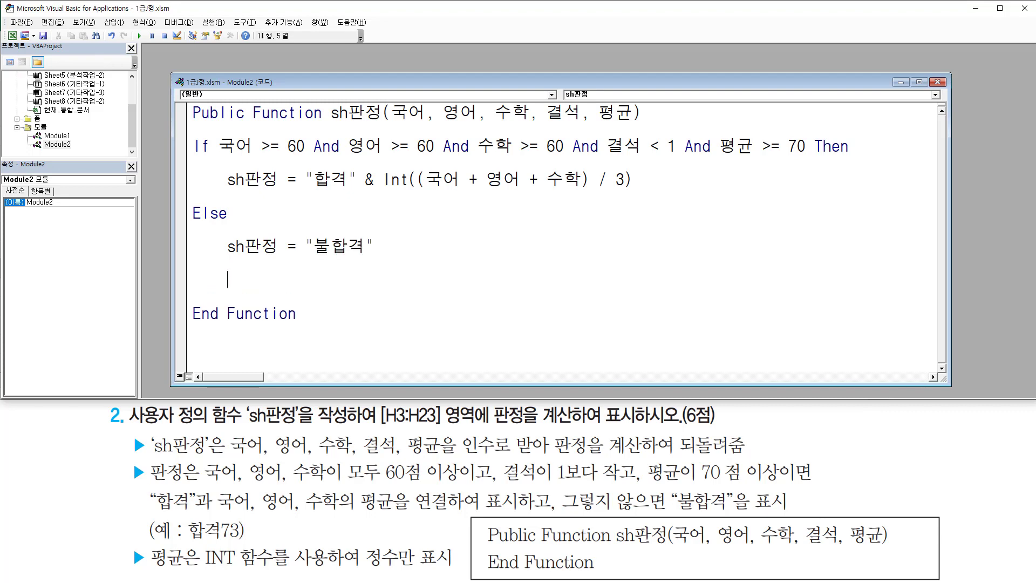
Close the condition with End If, remove the blank line below Else, and review the condition and both results.
{"action": "type", "text": "endif"}
{"action": "key", "text": "Up"}
{"action": "key", "text": "Up"}
{"action": "key", "text": "Up"}
{"action": "key", "text": "Delete"}
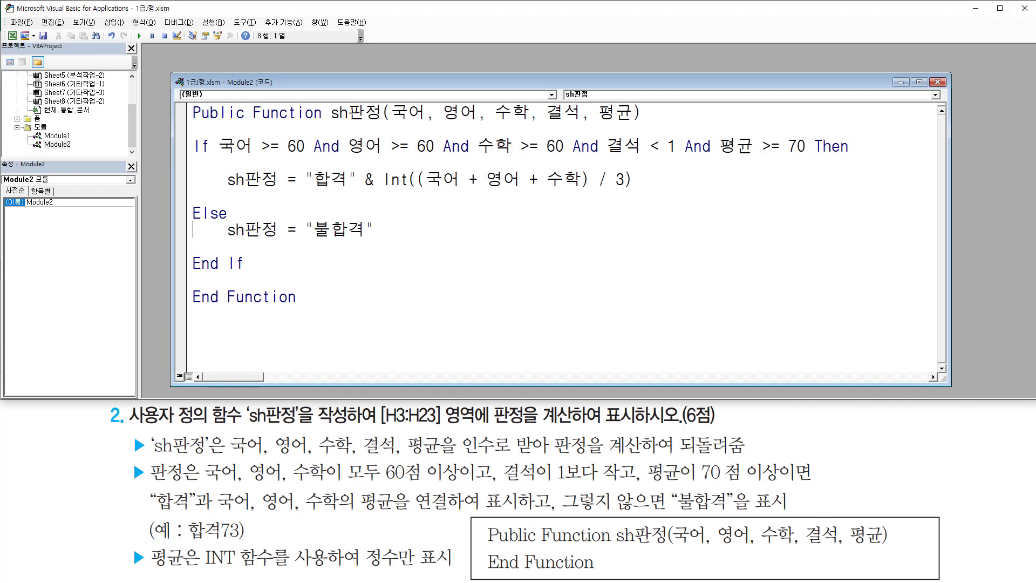
{"action": "key", "text": "Up"}
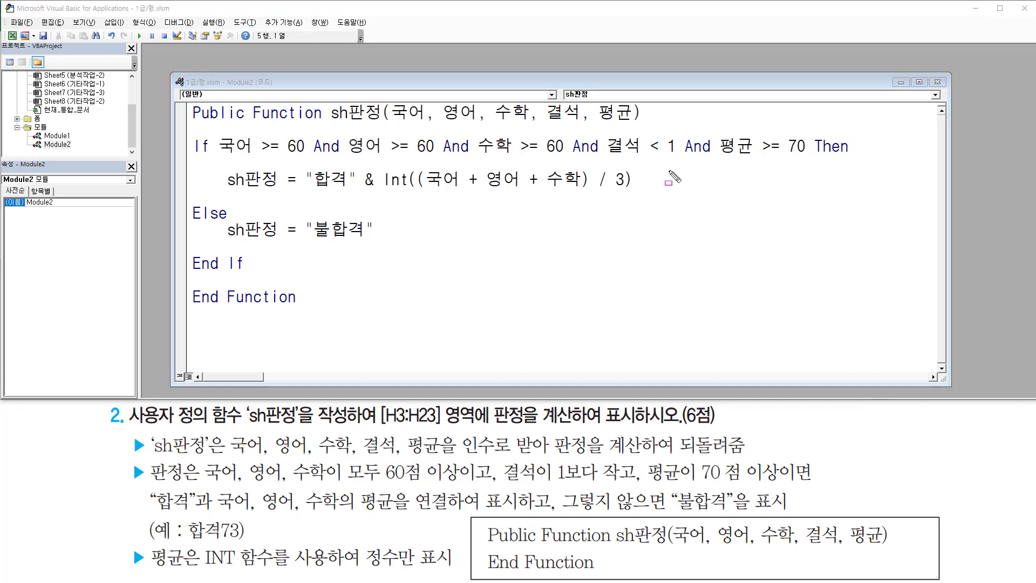
{"action": "mouse_move", "coordinate": [212, 156]}
{"action": "left_mouse_down"}
{"action": "mouse_move", "coordinate": [783, 170]}
{"action": "mouse_move", "coordinate": [806, 155]}
{"action": "mouse_move", "coordinate": [806, 135]}
{"action": "left_mouse_up"}
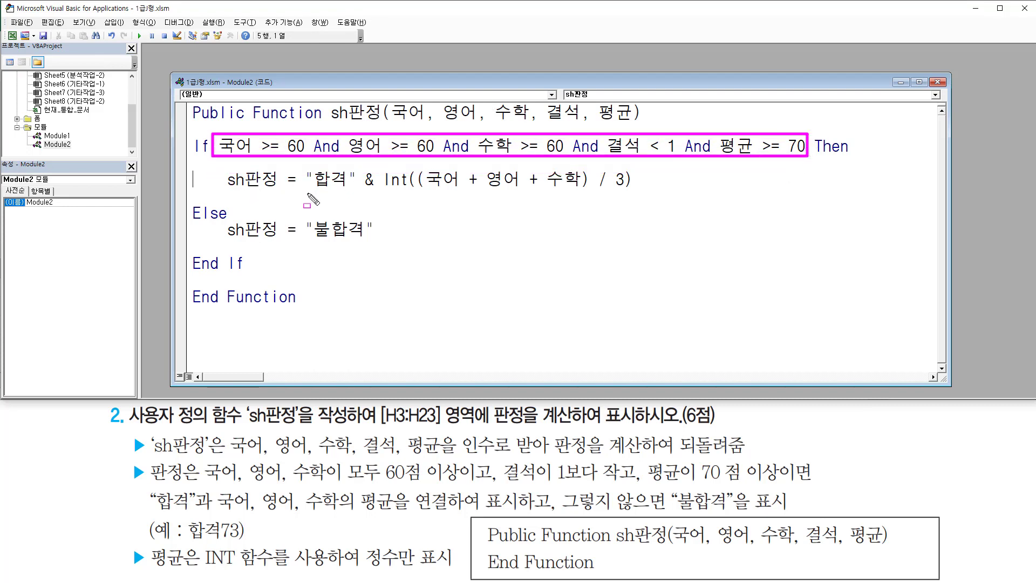
{"action": "mouse_move", "coordinate": [307, 189]}
{"action": "left_mouse_down"}
{"action": "mouse_move", "coordinate": [683, 193]}
{"action": "mouse_move", "coordinate": [634, 191]}
{"action": "left_mouse_up"}
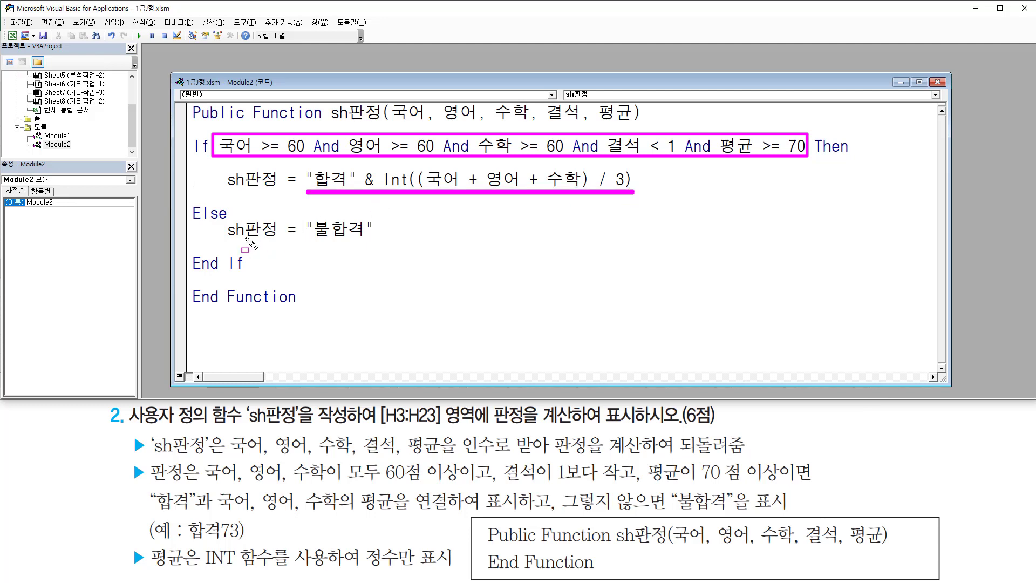
{"action": "left_click_drag", "start_coordinate": [306, 242], "coordinate": [379, 242]}
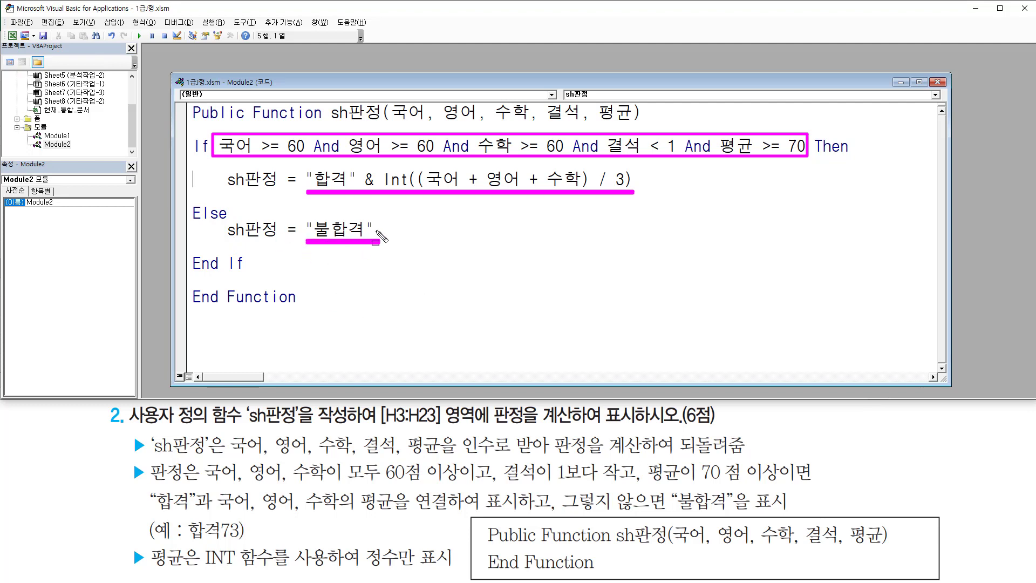
{"action": "key", "text": "Escape"}
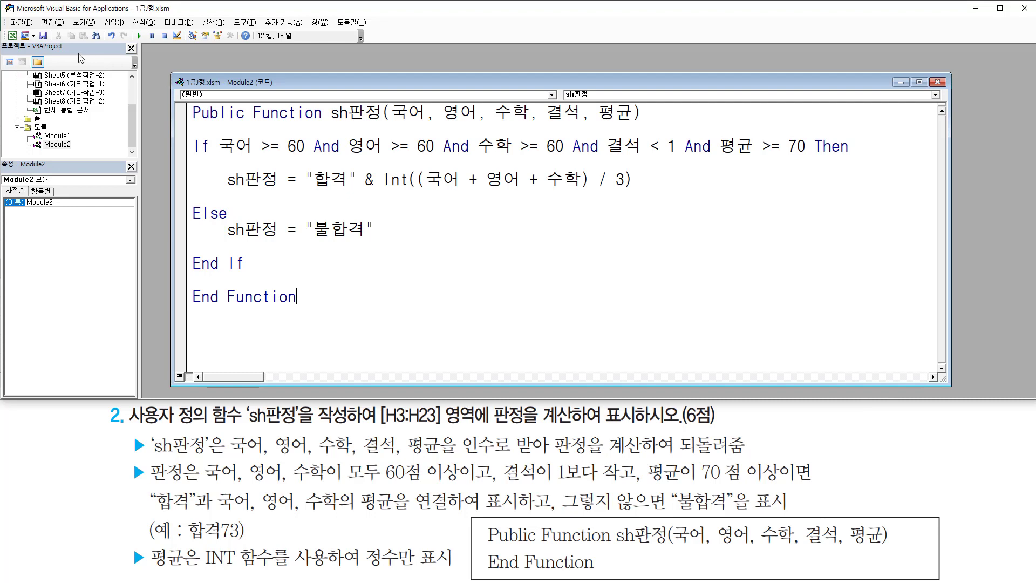
Switch to Excel and start inserting a function in cell H3 of the 판정 column.
{"action": "left_click", "coordinate": [13, 36]}
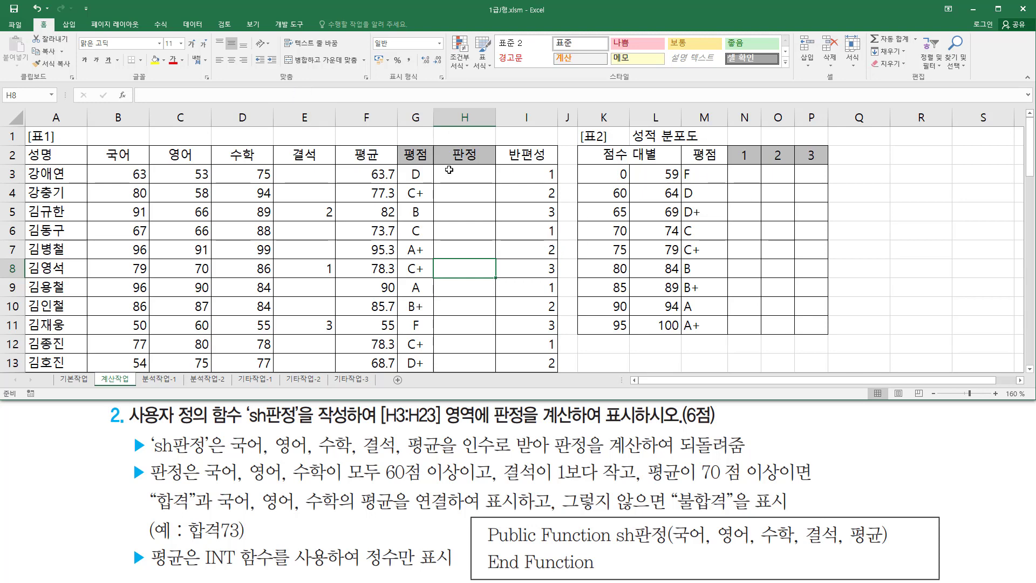
{"action": "left_click_drag", "start_coordinate": [442, 166], "coordinate": [491, 182]}
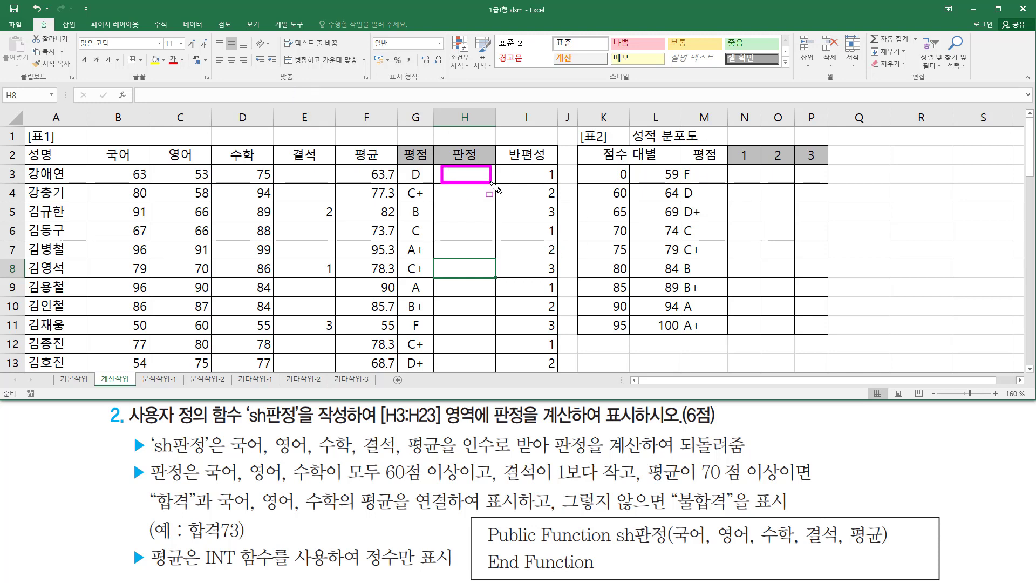
{"action": "key", "text": "Escape"}
{"action": "left_click", "coordinate": [472, 177]}
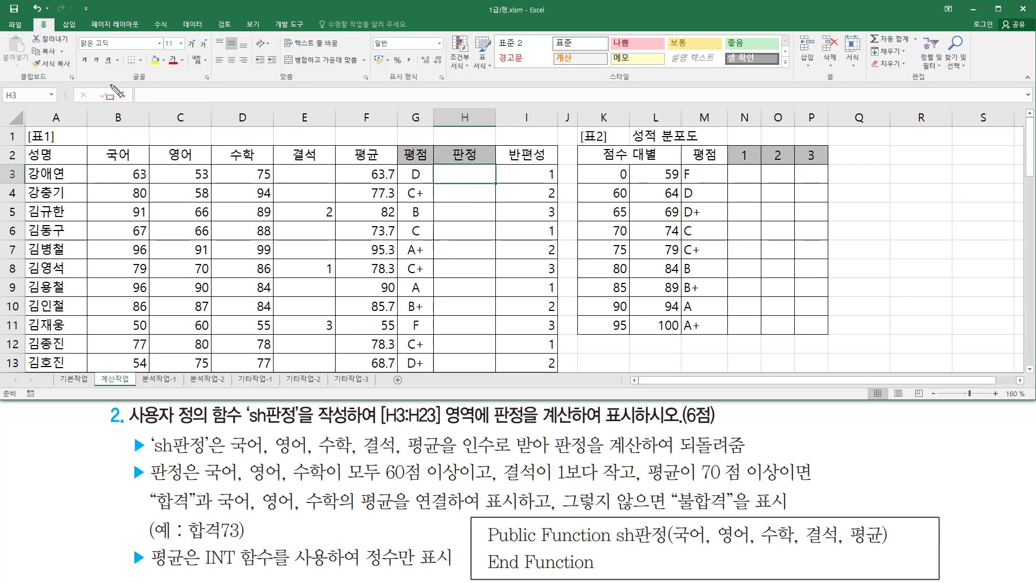
{"action": "left_click_drag", "start_coordinate": [116, 83], "coordinate": [135, 110]}
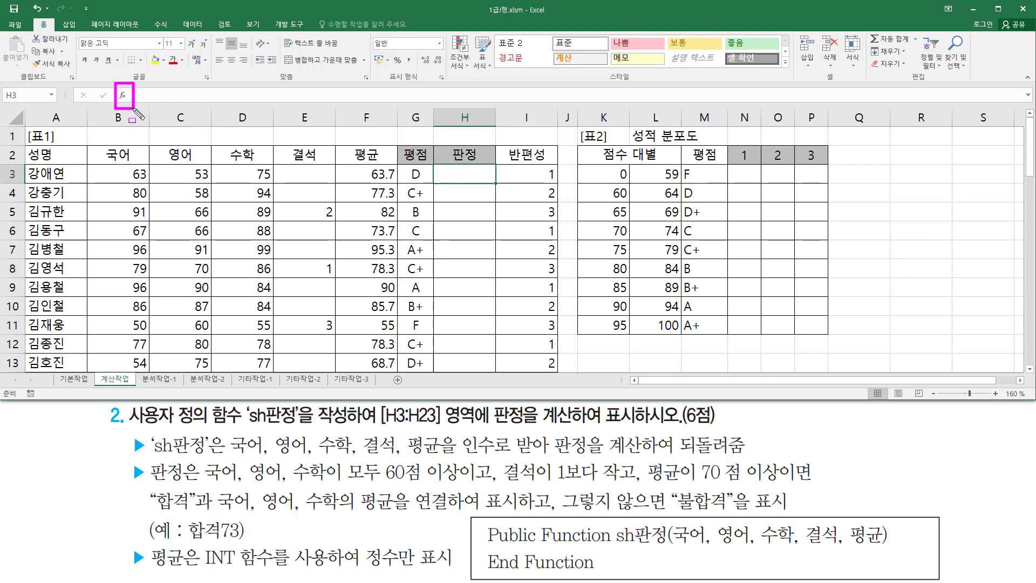
{"action": "key", "text": "Escape"}
{"action": "left_click", "coordinate": [123, 95]}
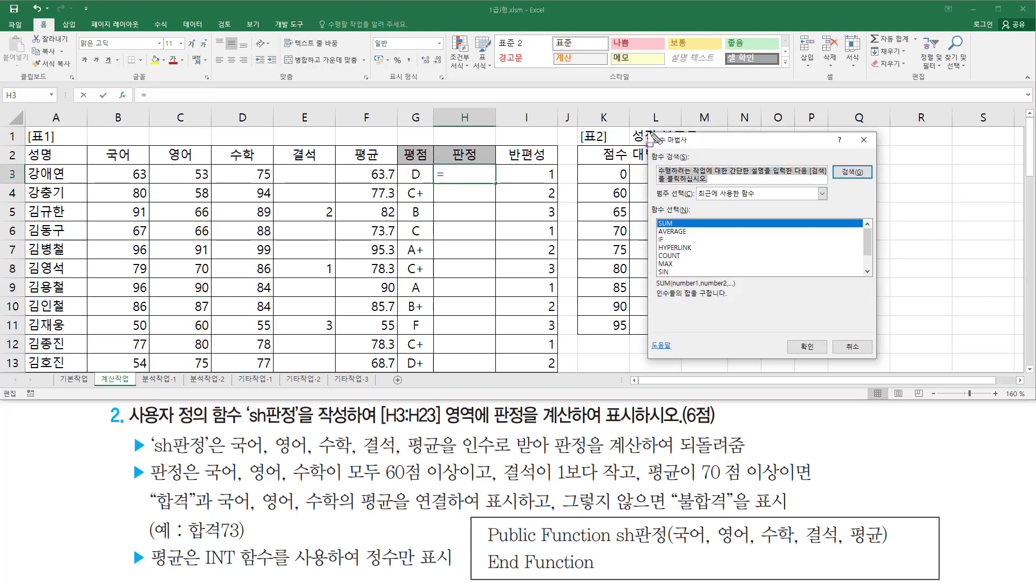
Choose the sh판정 function from the 사용자 정의 category for cell H3.
{"action": "mouse_move", "coordinate": [649, 131]}
{"action": "left_mouse_down"}
{"action": "mouse_move", "coordinate": [669, 238]}
{"action": "mouse_move", "coordinate": [878, 361]}
{"action": "left_mouse_up"}
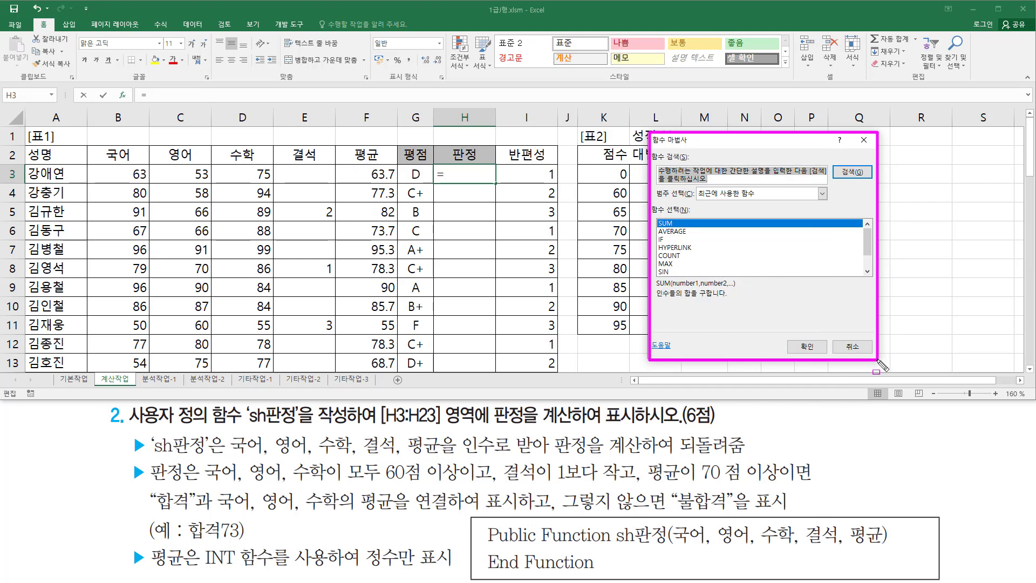
{"action": "key", "text": "Escape"}
{"action": "mouse_move", "coordinate": [653, 188]}
{"action": "left_mouse_down"}
{"action": "mouse_move", "coordinate": [694, 203]}
{"action": "mouse_move", "coordinate": [794, 200]}
{"action": "left_mouse_up"}
{"action": "key", "text": "Escape"}
{"action": "left_click", "coordinate": [822, 193]}
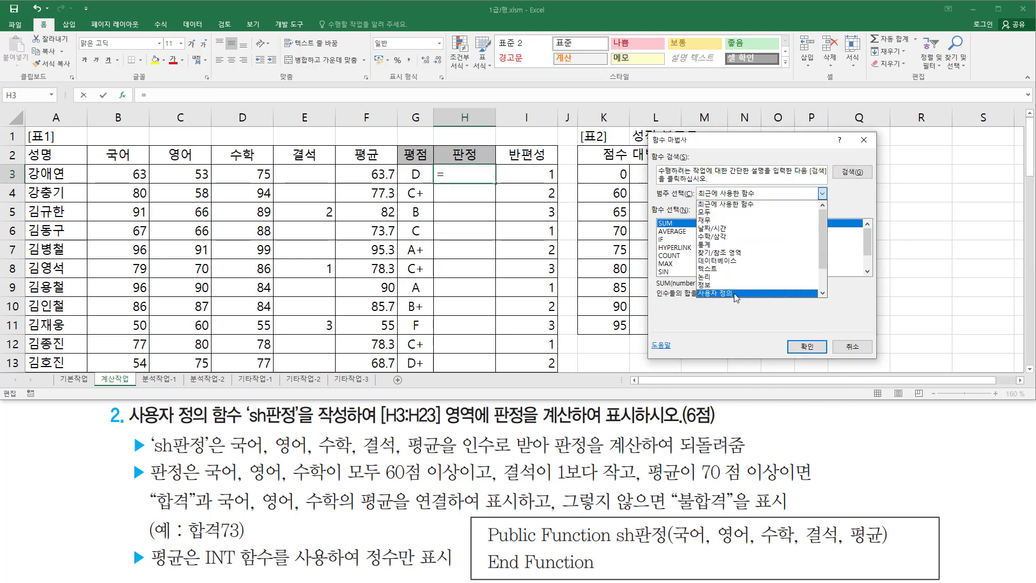
{"action": "left_click", "coordinate": [734, 295]}
{"action": "mouse_move", "coordinate": [656, 187]}
{"action": "left_mouse_down"}
{"action": "mouse_move", "coordinate": [755, 201]}
{"action": "mouse_move", "coordinate": [744, 201]}
{"action": "left_mouse_up"}
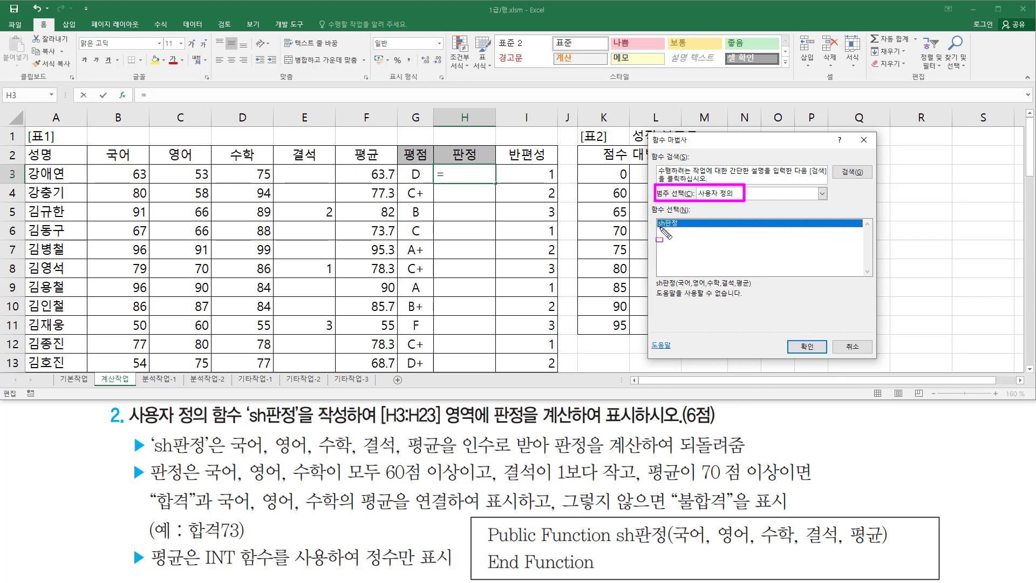
{"action": "mouse_move", "coordinate": [657, 229]}
{"action": "left_mouse_down"}
{"action": "mouse_move", "coordinate": [686, 231]}
{"action": "mouse_move", "coordinate": [687, 216]}
{"action": "left_mouse_up"}
{"action": "left_click_drag", "start_coordinate": [794, 339], "coordinate": [820, 355]}
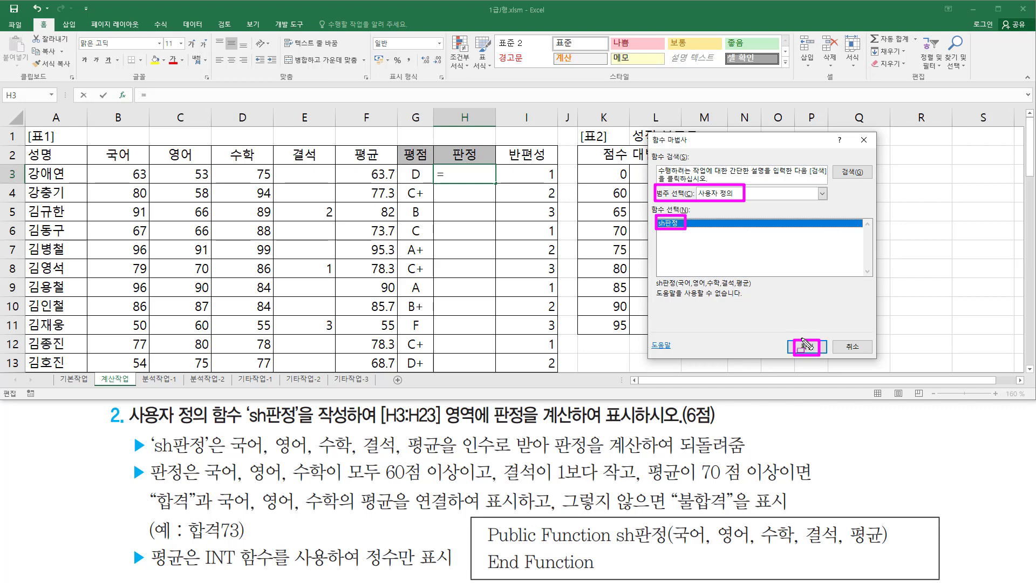
{"action": "left_click", "coordinate": [799, 345]}
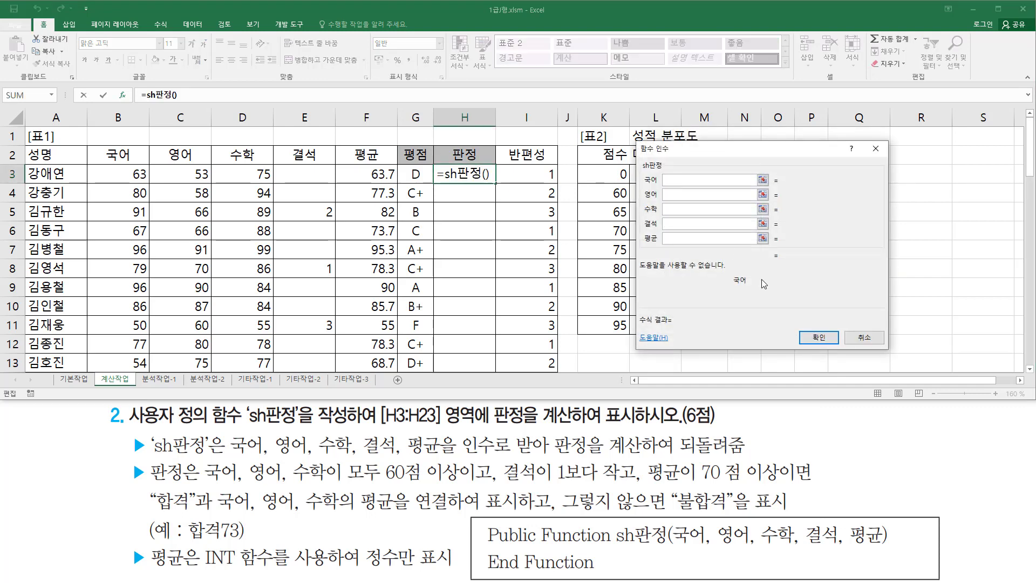
{"action": "mouse_move", "coordinate": [641, 171]}
{"action": "left_mouse_down"}
{"action": "mouse_move", "coordinate": [671, 255]}
{"action": "mouse_move", "coordinate": [781, 258]}
{"action": "mouse_move", "coordinate": [775, 249]}
{"action": "left_mouse_up"}
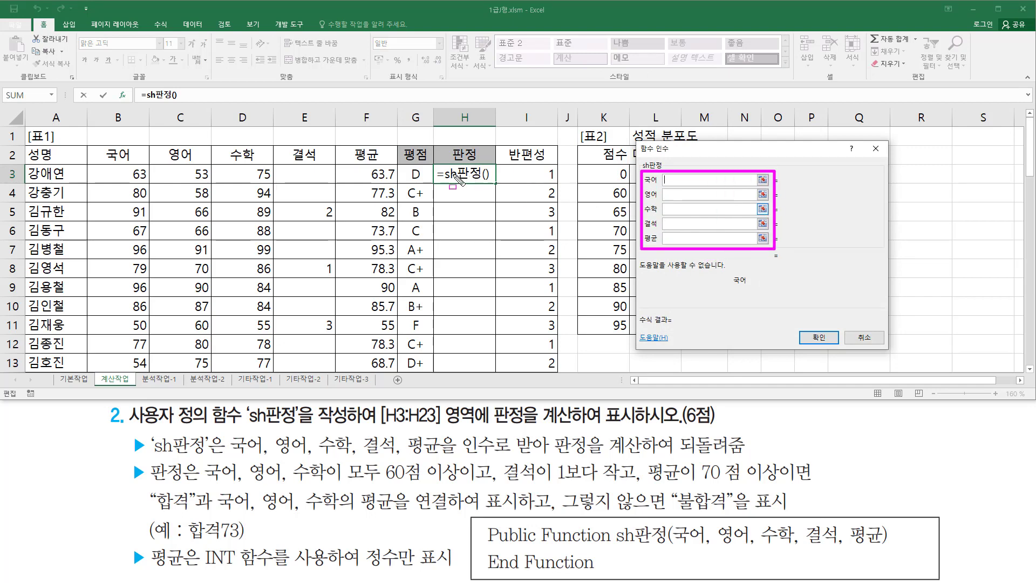
{"action": "key", "text": "Escape"}
{"action": "left_click_drag", "start_coordinate": [443, 166], "coordinate": [489, 182]}
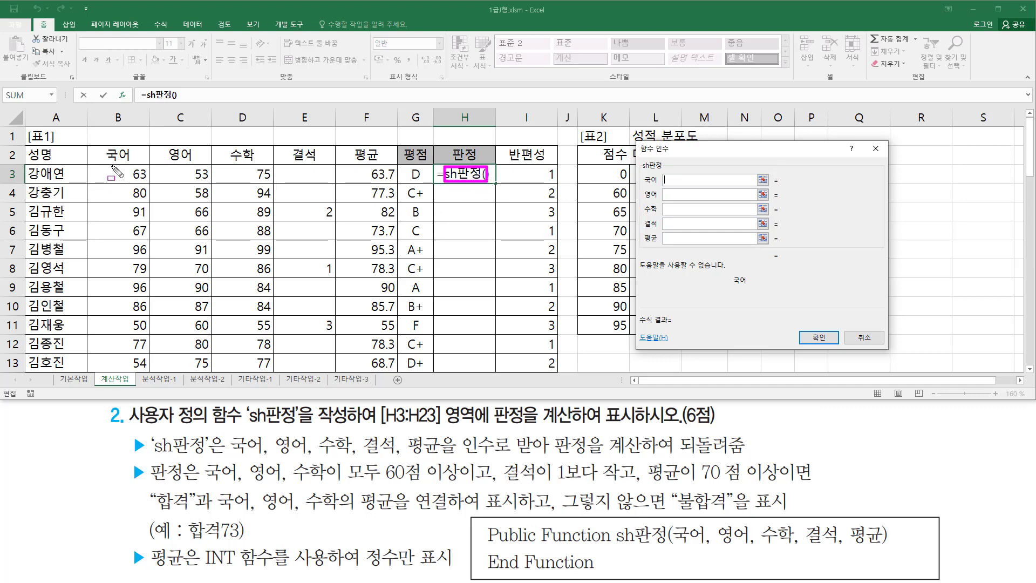
{"action": "mouse_move", "coordinate": [128, 162]}
{"action": "left_mouse_down"}
{"action": "mouse_move", "coordinate": [152, 183]}
{"action": "mouse_move", "coordinate": [397, 184]}
{"action": "left_mouse_up"}
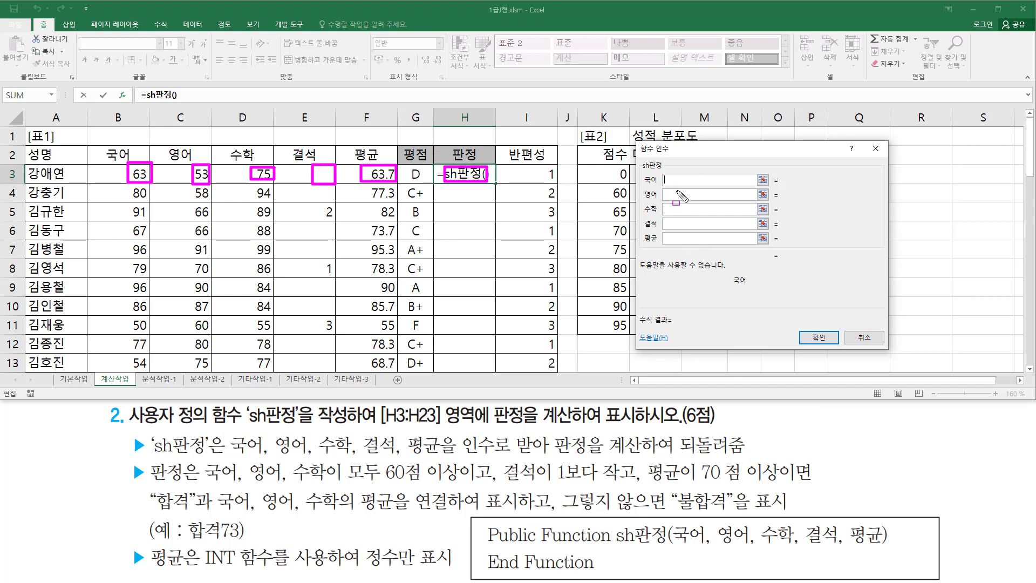
{"action": "key", "text": "Escape"}
Set the sh판정 arguments 국어, 영어, 수학, 결석 and 평균 to B3, C3, D3, E3 and F3, and confirm the formula in H3.
{"action": "left_click", "coordinate": [676, 179]}
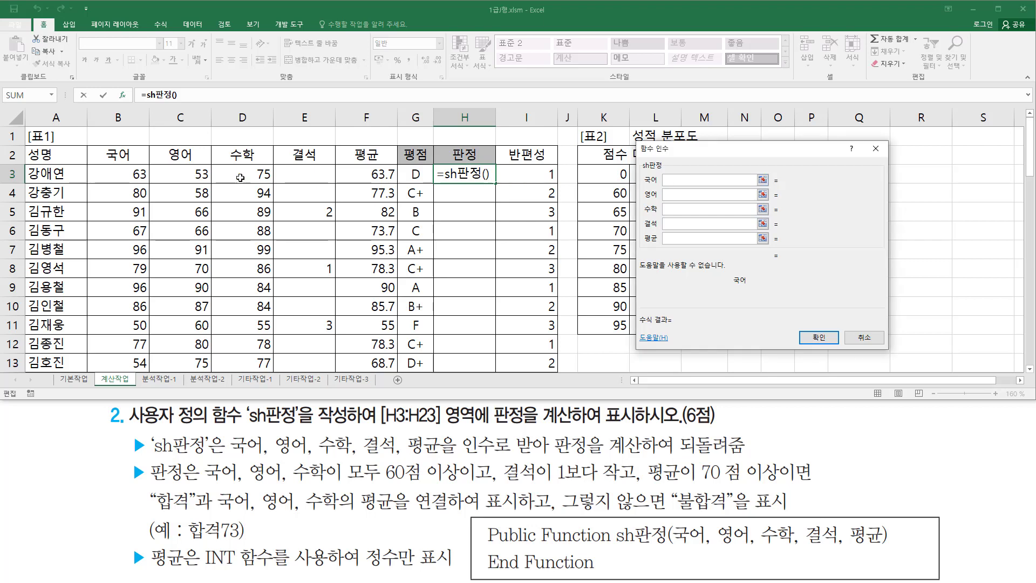
{"action": "left_click", "coordinate": [144, 170]}
{"action": "key", "text": "Tab"}
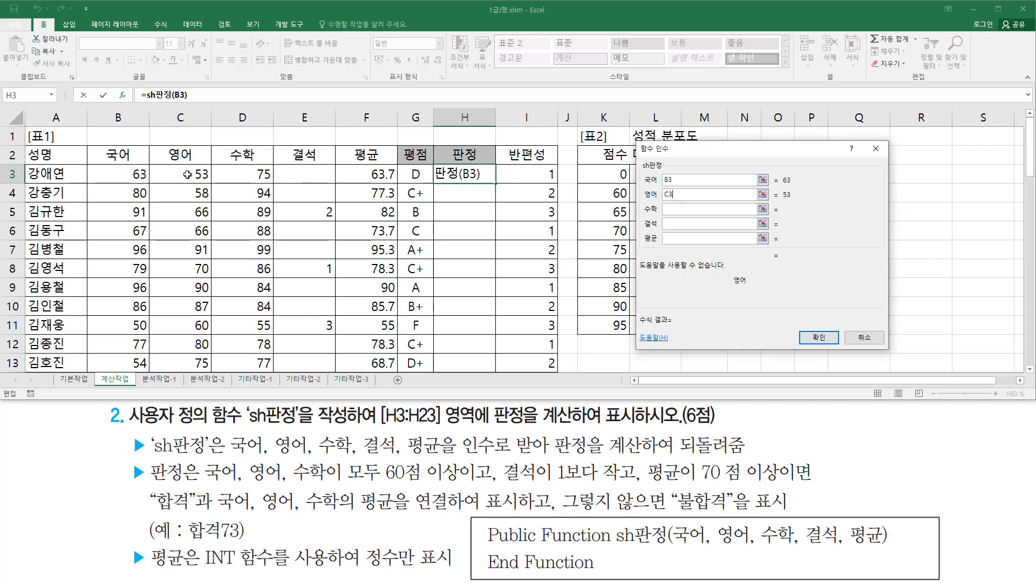
{"action": "left_click", "coordinate": [678, 207]}
{"action": "left_click", "coordinate": [267, 180]}
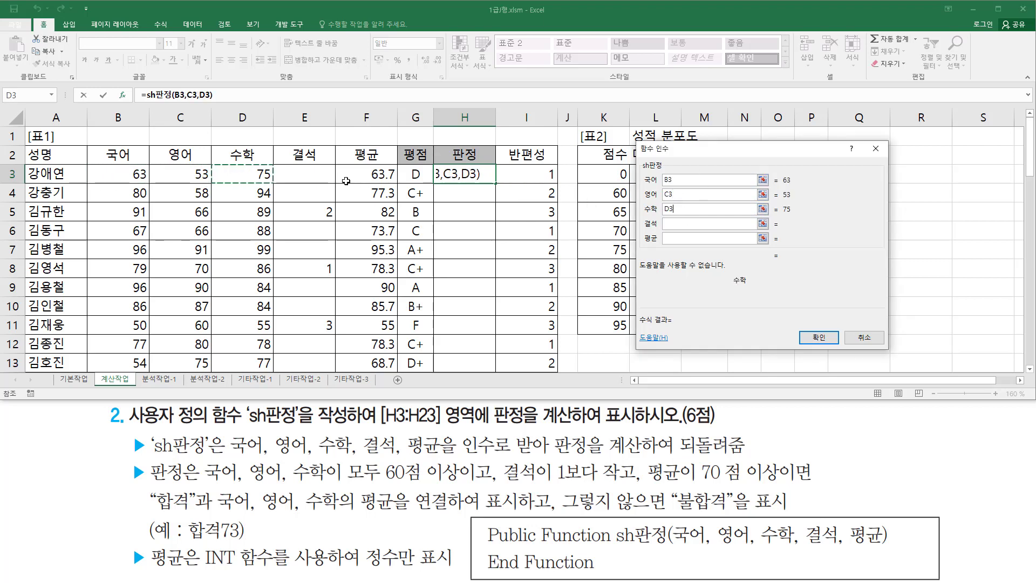
{"action": "left_click", "coordinate": [667, 223]}
{"action": "left_click", "coordinate": [324, 174]}
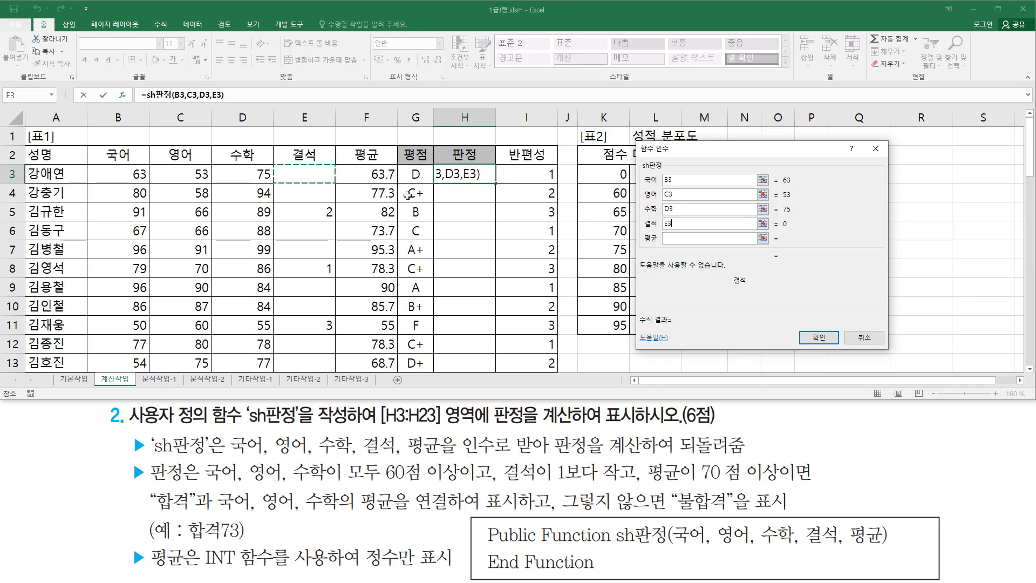
{"action": "left_click", "coordinate": [697, 241]}
{"action": "left_click", "coordinate": [374, 171]}
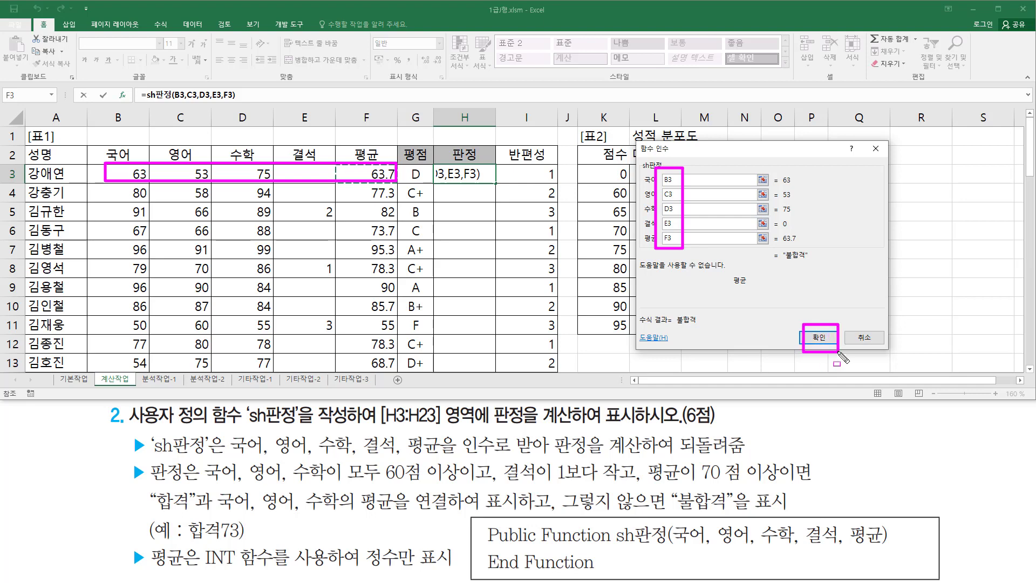
{"action": "left_click", "coordinate": [821, 338]}
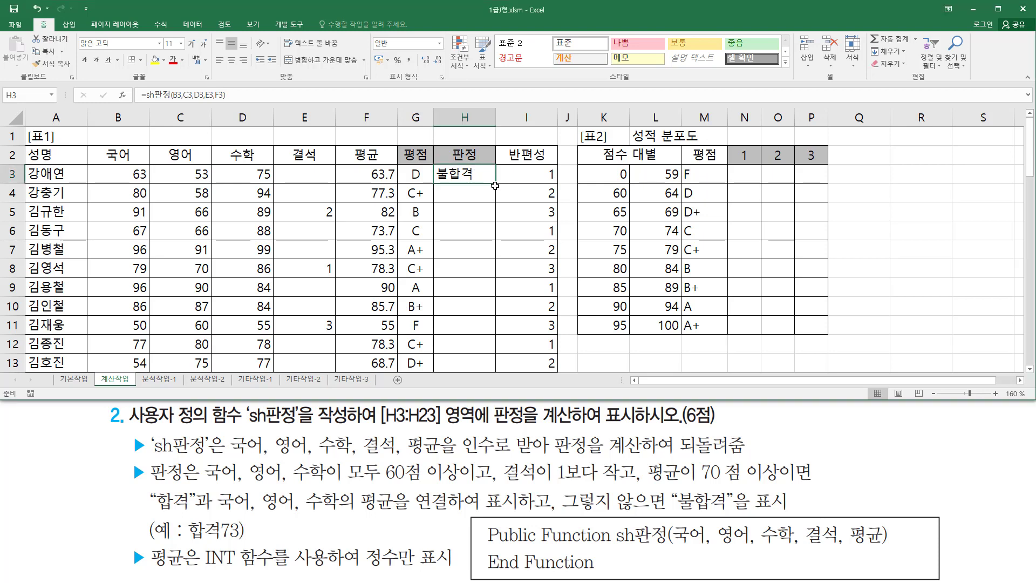
Fill the sh판정 formula from H3 down through H23 and return to the top of the table.
{"action": "mouse_move", "coordinate": [498, 186]}
{"action": "left_mouse_down"}
{"action": "mouse_move", "coordinate": [497, 364]}
{"action": "mouse_move", "coordinate": [496, 352]}
{"action": "left_mouse_up"}
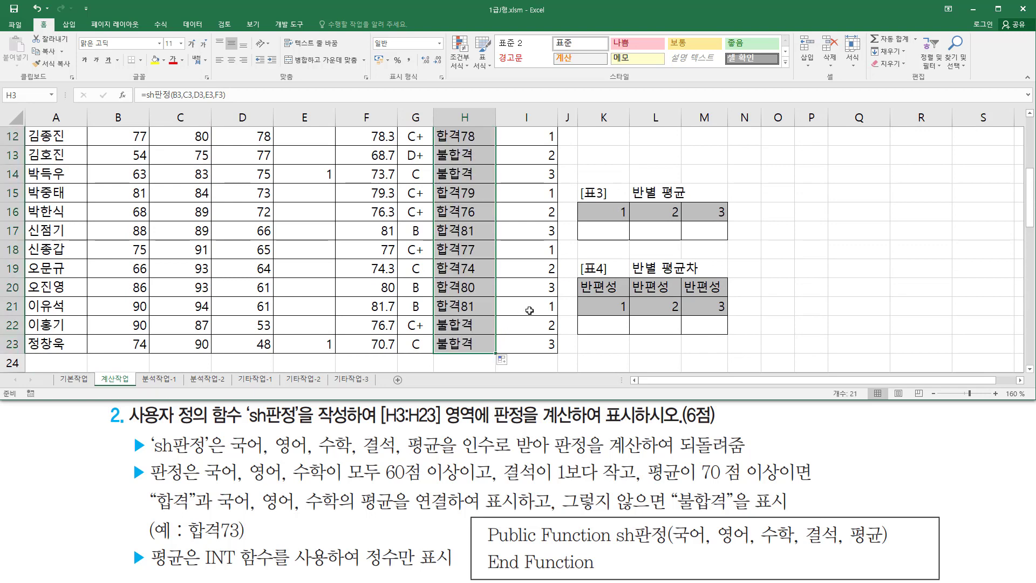
{"action": "scroll", "coordinate": [530, 310], "scroll_direction": "up", "scroll_amount": 4}
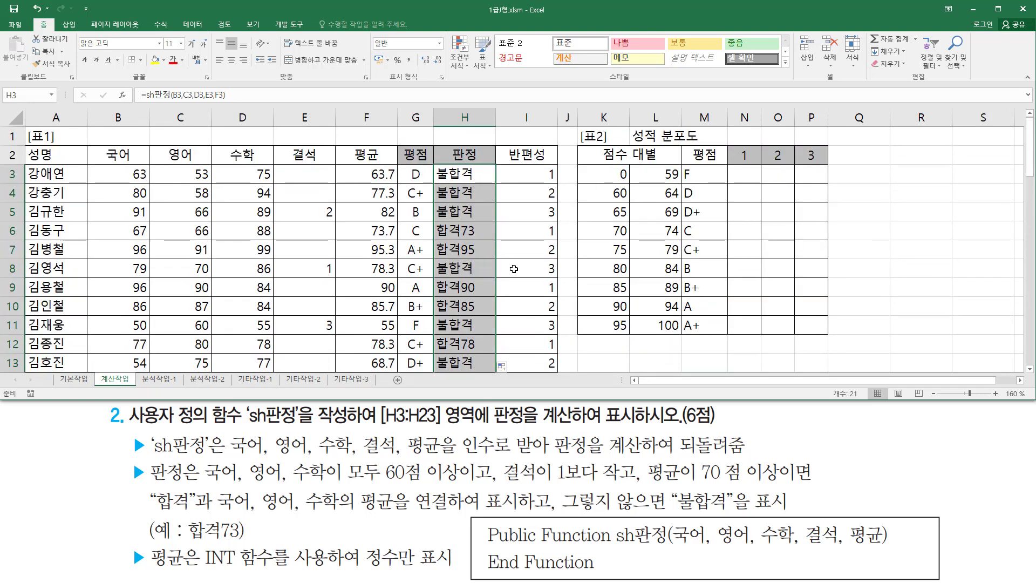
{"action": "left_click", "coordinate": [510, 245]}
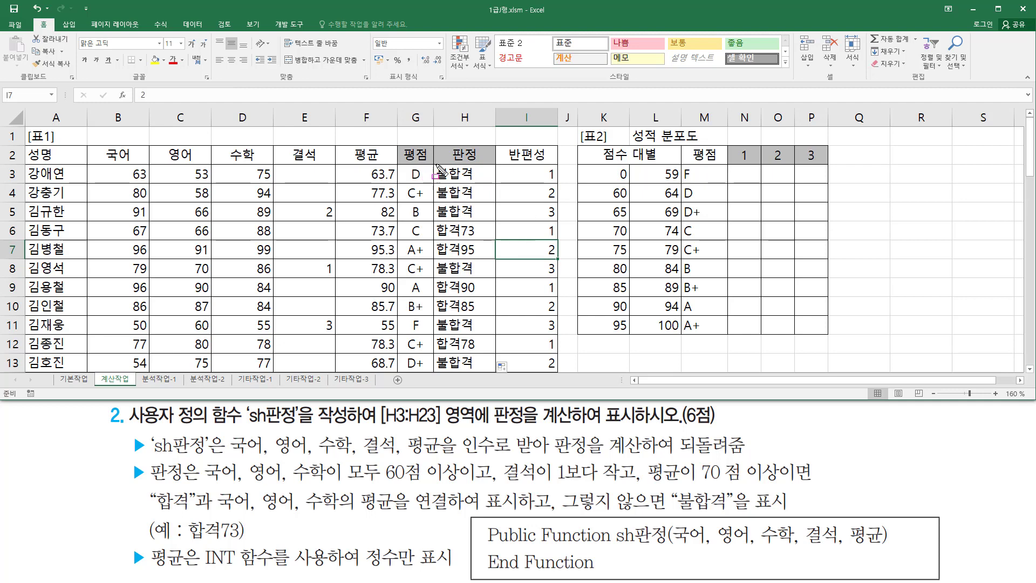
{"action": "mouse_move", "coordinate": [436, 164]}
{"action": "left_mouse_down"}
{"action": "mouse_move", "coordinate": [476, 218]}
{"action": "mouse_move", "coordinate": [453, 249]}
{"action": "mouse_move", "coordinate": [453, 316]}
{"action": "mouse_move", "coordinate": [436, 316]}
{"action": "mouse_move", "coordinate": [456, 352]}
{"action": "left_mouse_up"}
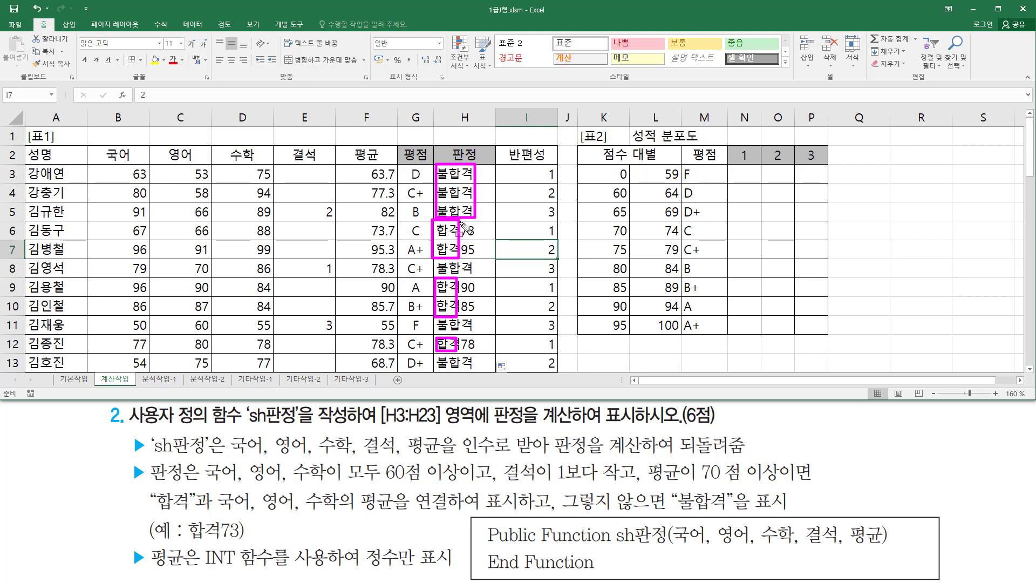
{"action": "mouse_move", "coordinate": [462, 222]}
{"action": "left_mouse_down"}
{"action": "mouse_move", "coordinate": [479, 254]}
{"action": "mouse_move", "coordinate": [460, 223]}
{"action": "left_mouse_up"}
{"action": "mouse_move", "coordinate": [458, 279]}
{"action": "left_mouse_down"}
{"action": "mouse_move", "coordinate": [474, 291]}
{"action": "mouse_move", "coordinate": [479, 351]}
{"action": "left_mouse_up"}
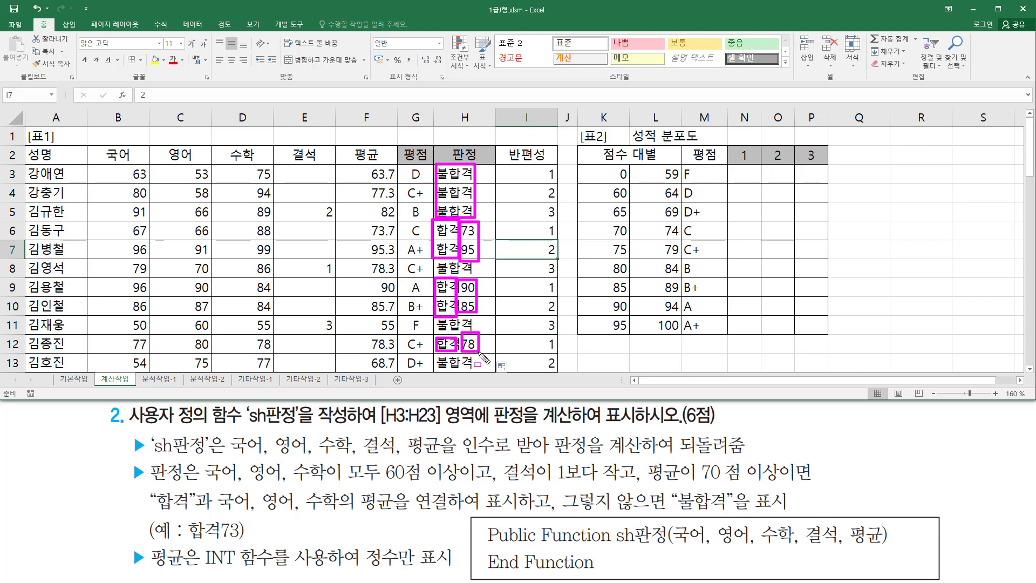
{"action": "key", "text": "Escape"}
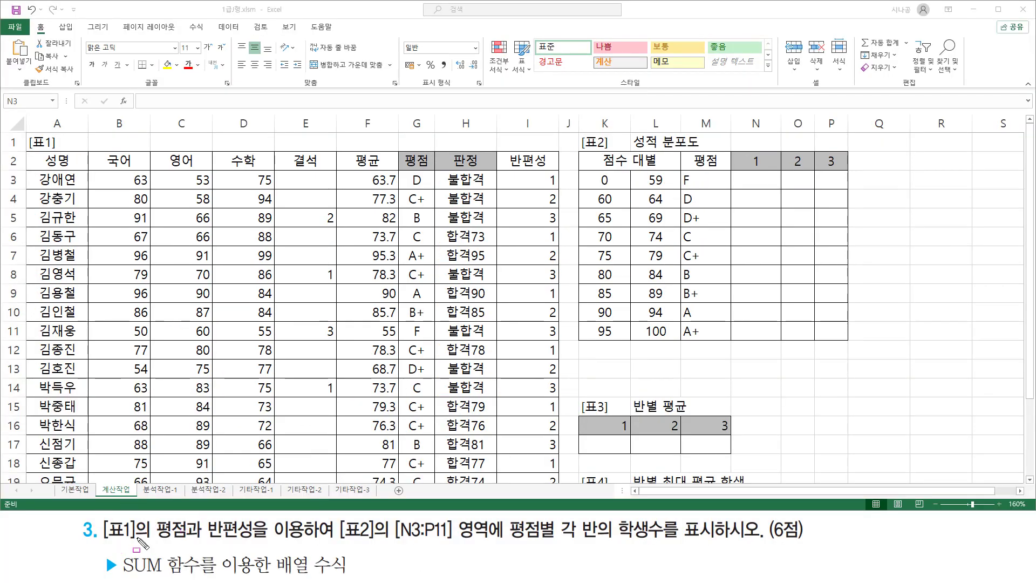
Examine task 3 against the 평점 and 반편성 columns of 표1 and the target range N3:P11 of 표2.
{"action": "left_click_drag", "start_coordinate": [103, 540], "coordinate": [328, 540]}
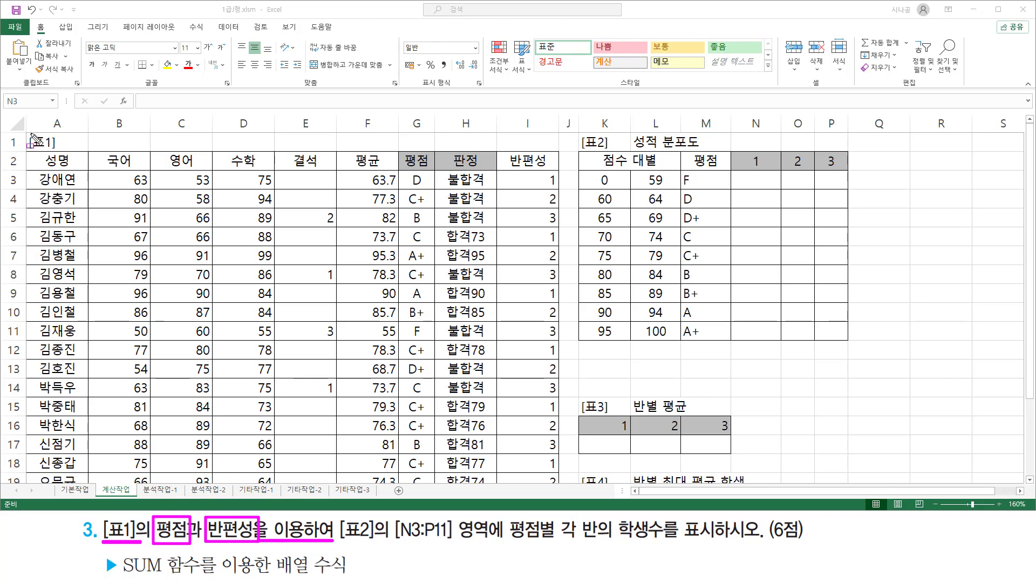
{"action": "left_click_drag", "start_coordinate": [30, 135], "coordinate": [505, 262]}
{"action": "left_click_drag", "start_coordinate": [433, 210], "coordinate": [28, 132]}
{"action": "left_click_drag", "start_coordinate": [400, 152], "coordinate": [435, 171]}
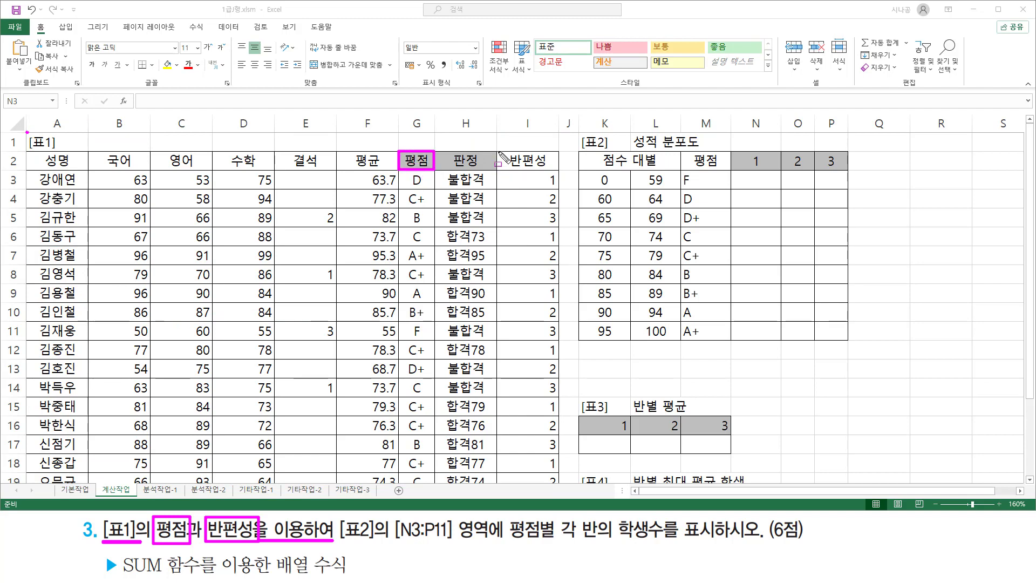
{"action": "left_click_drag", "start_coordinate": [500, 152], "coordinate": [557, 171]}
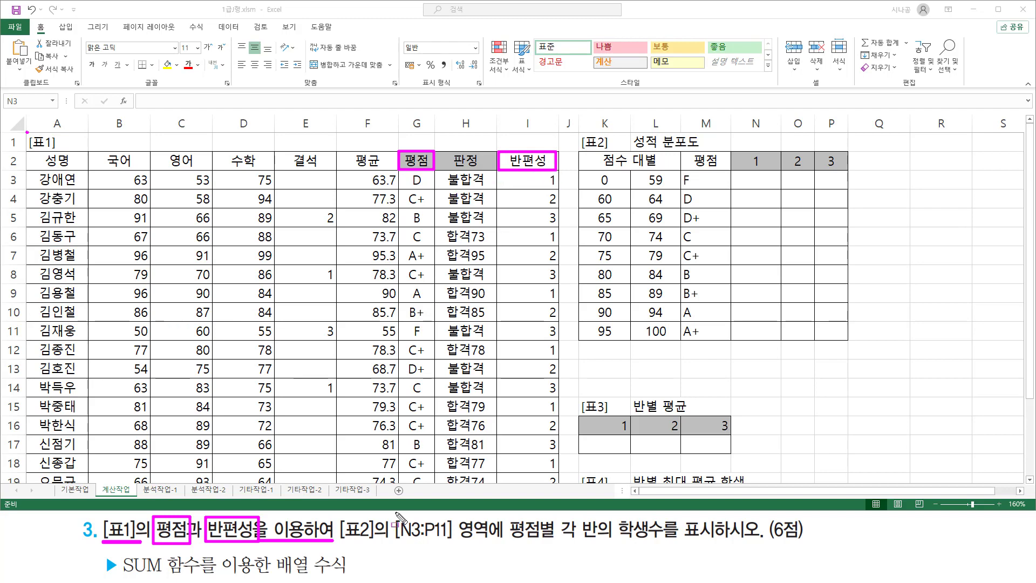
{"action": "left_click_drag", "start_coordinate": [336, 516], "coordinate": [492, 540]}
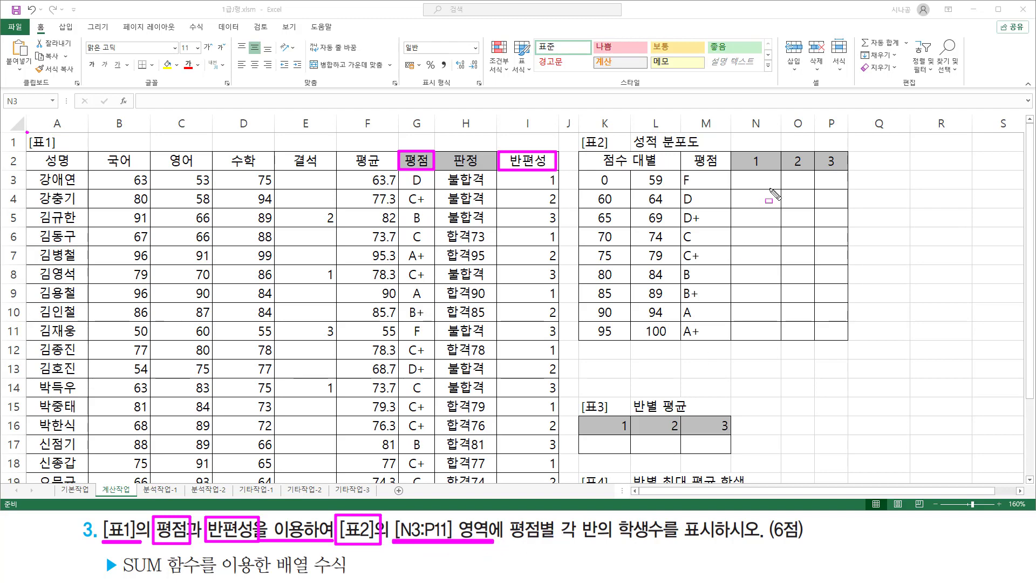
{"action": "mouse_move", "coordinate": [733, 172]}
{"action": "left_mouse_down"}
{"action": "mouse_move", "coordinate": [734, 197]}
{"action": "mouse_move", "coordinate": [834, 341]}
{"action": "mouse_move", "coordinate": [847, 340]}
{"action": "left_mouse_up"}
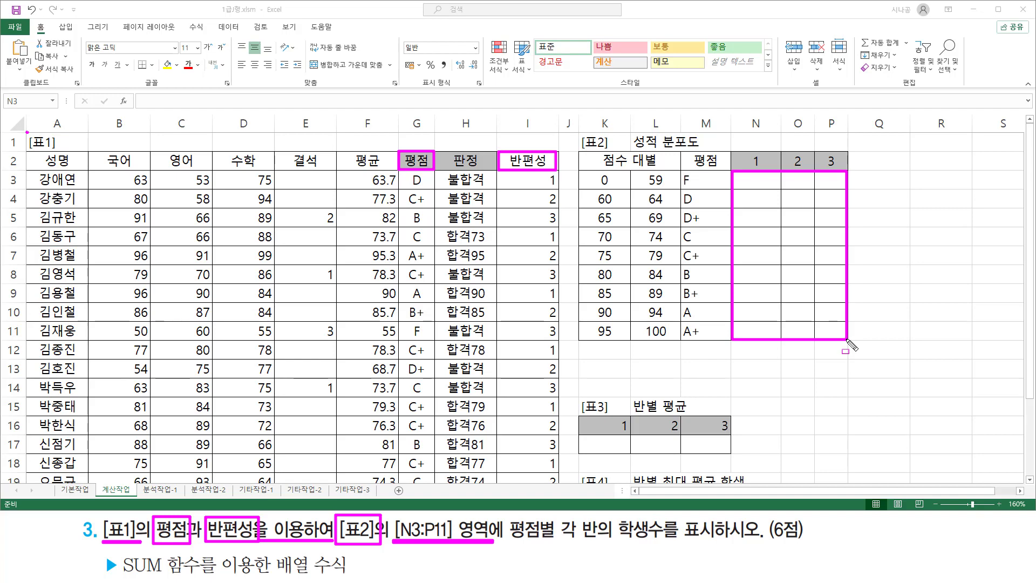
{"action": "mouse_move", "coordinate": [509, 516]}
{"action": "left_mouse_down"}
{"action": "mouse_move", "coordinate": [523, 542]}
{"action": "mouse_move", "coordinate": [721, 546]}
{"action": "left_mouse_up"}
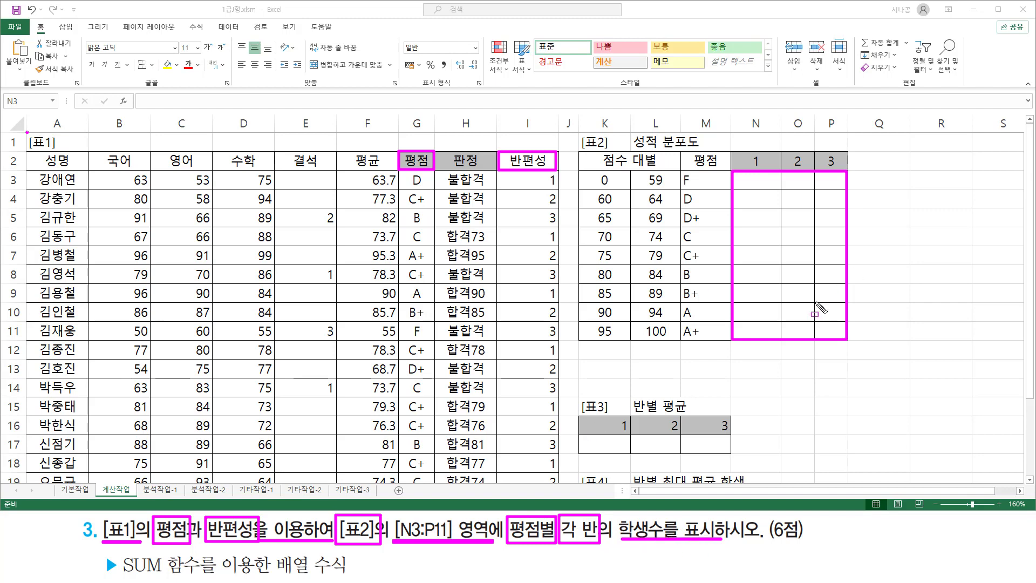
{"action": "key", "text": "Escape"}
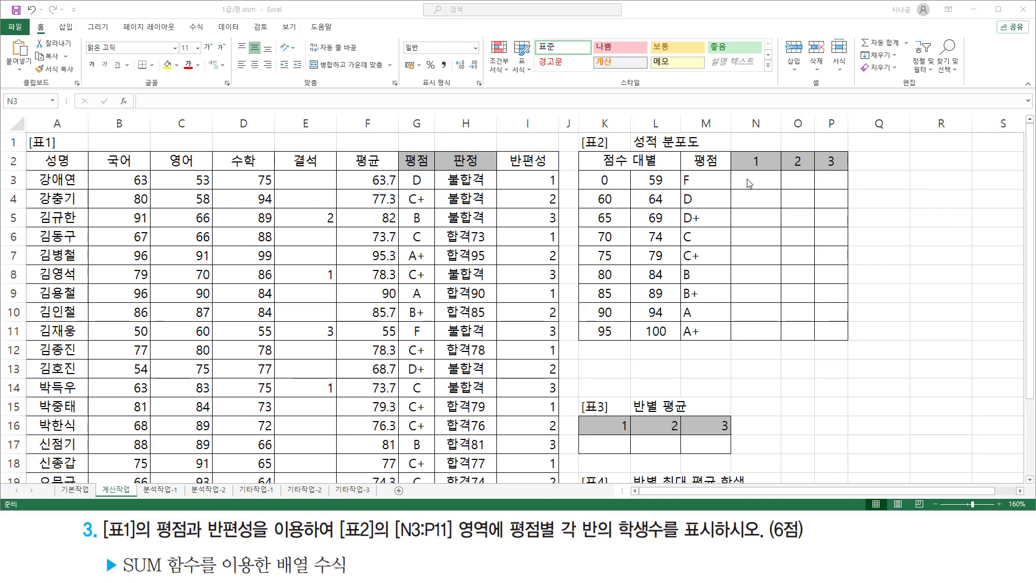
Examine how cells in 표2 pair a 평점 row with a class number, and read the SUM array formula requirement.
{"action": "mouse_move", "coordinate": [737, 173]}
{"action": "left_mouse_down"}
{"action": "mouse_move", "coordinate": [757, 190]}
{"action": "mouse_move", "coordinate": [776, 186]}
{"action": "left_mouse_up"}
{"action": "left_click_drag", "start_coordinate": [617, 541], "coordinate": [668, 541]}
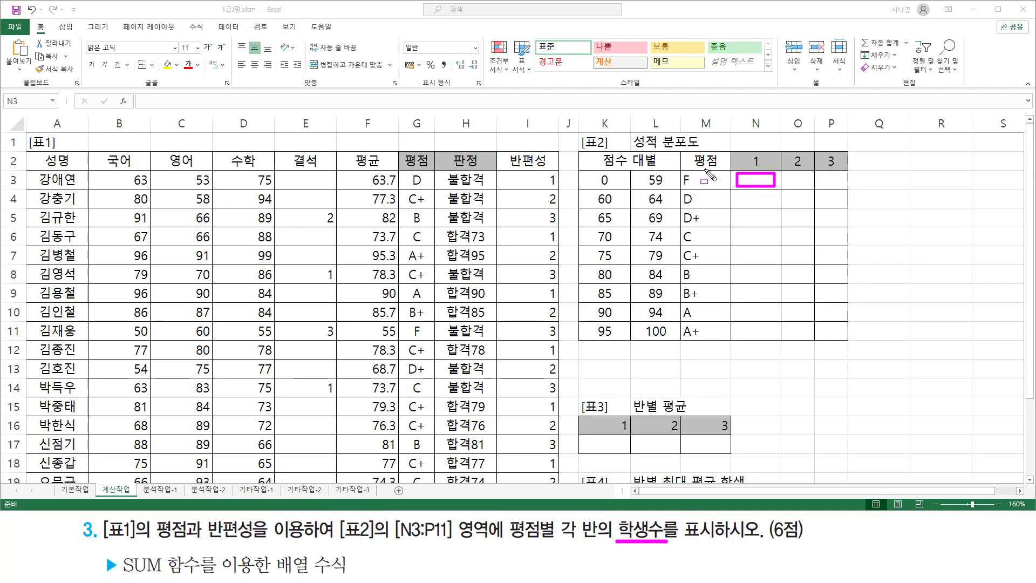
{"action": "left_click_drag", "start_coordinate": [679, 171], "coordinate": [700, 187]}
{"action": "left_click_drag", "start_coordinate": [746, 153], "coordinate": [769, 170]}
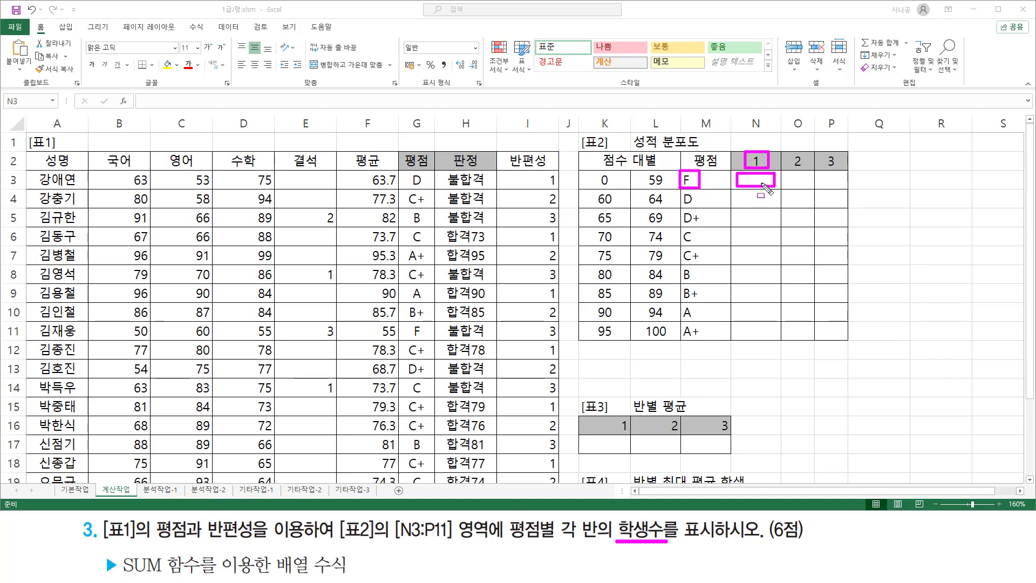
{"action": "left_click_drag", "start_coordinate": [783, 192], "coordinate": [812, 205]}
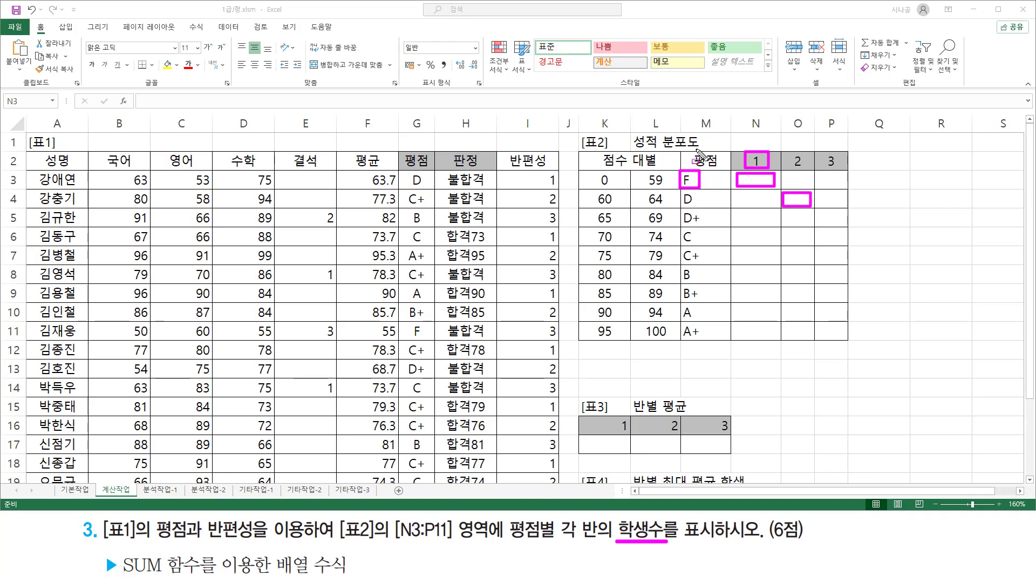
{"action": "left_click_drag", "start_coordinate": [681, 191], "coordinate": [699, 207]}
{"action": "mouse_move", "coordinate": [787, 150]}
{"action": "left_mouse_down"}
{"action": "mouse_move", "coordinate": [808, 168]}
{"action": "mouse_move", "coordinate": [791, 202]}
{"action": "mouse_move", "coordinate": [811, 206]}
{"action": "left_mouse_up"}
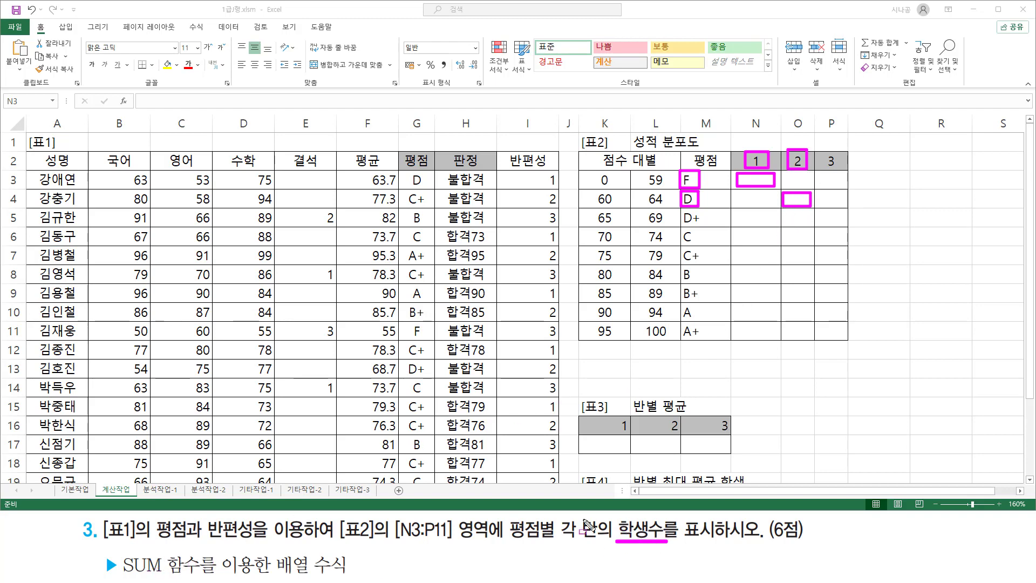
{"action": "left_click_drag", "start_coordinate": [119, 553], "coordinate": [360, 579]}
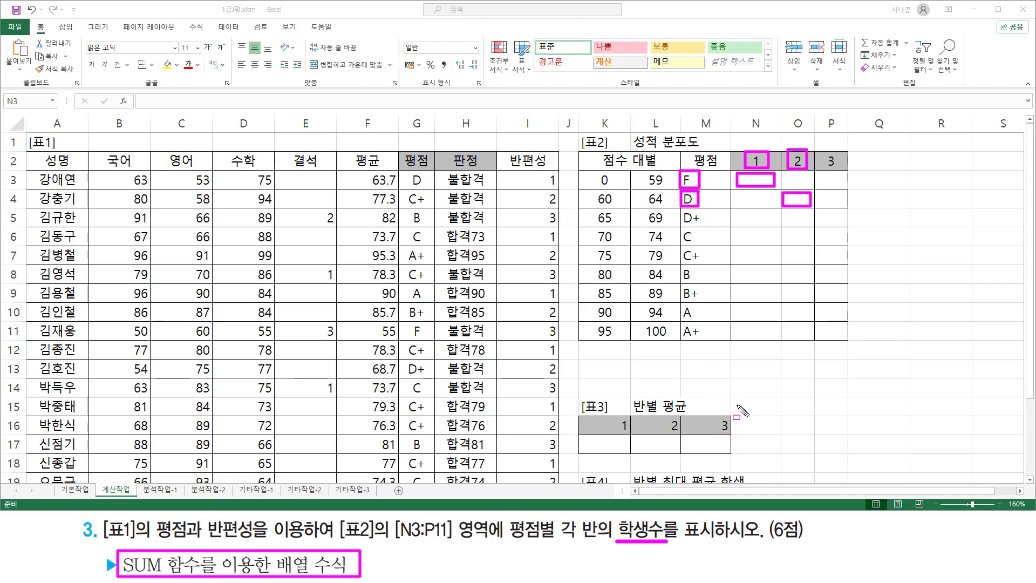
{"action": "key", "text": "Escape"}
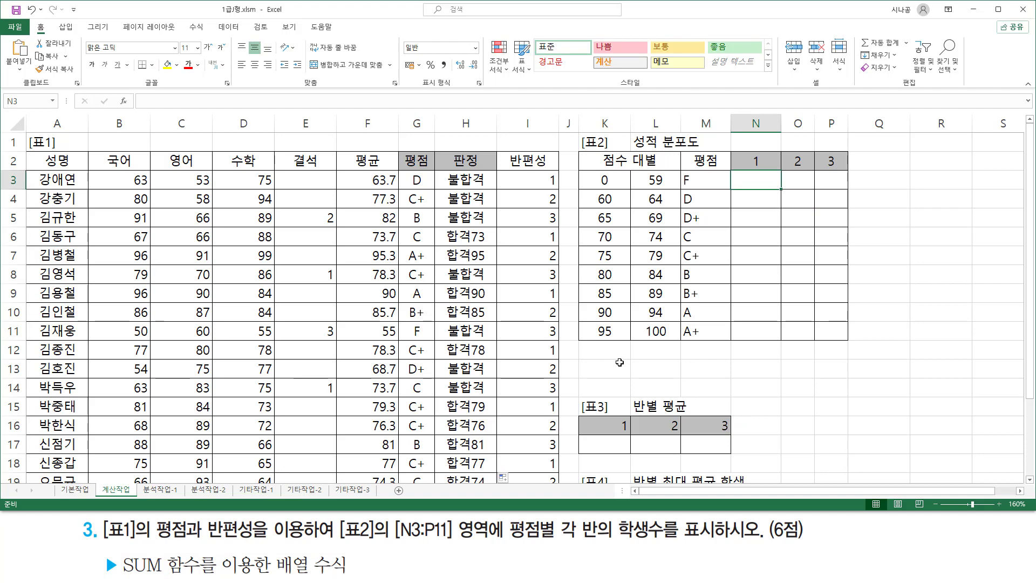
Write the formula pattern "sum( (조건1) * (조건2) )" as a text note in cell K13.
{"action": "left_click", "coordinate": [615, 364]}
{"action": "type", "text": "녀"}
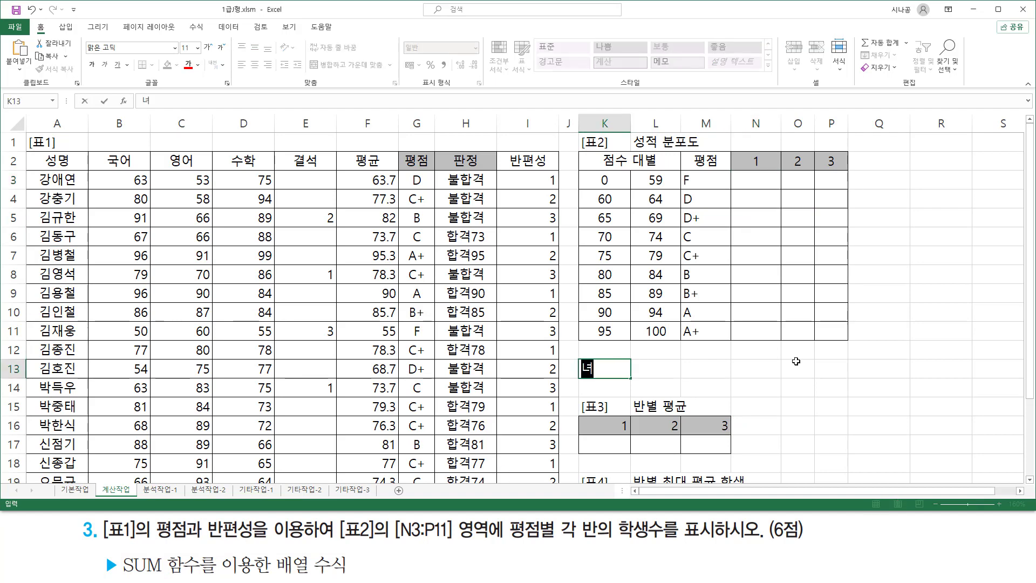
{"action": "key", "text": "BackSpace"}
{"action": "type", "text": "sum( ("}
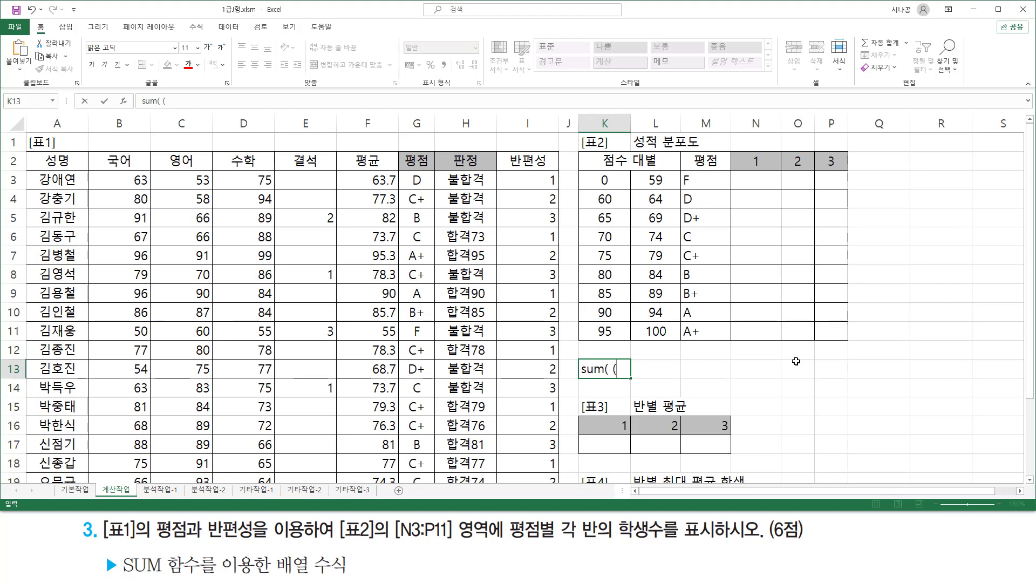
{"action": "type", "text": "조건1) * (조건2) "}
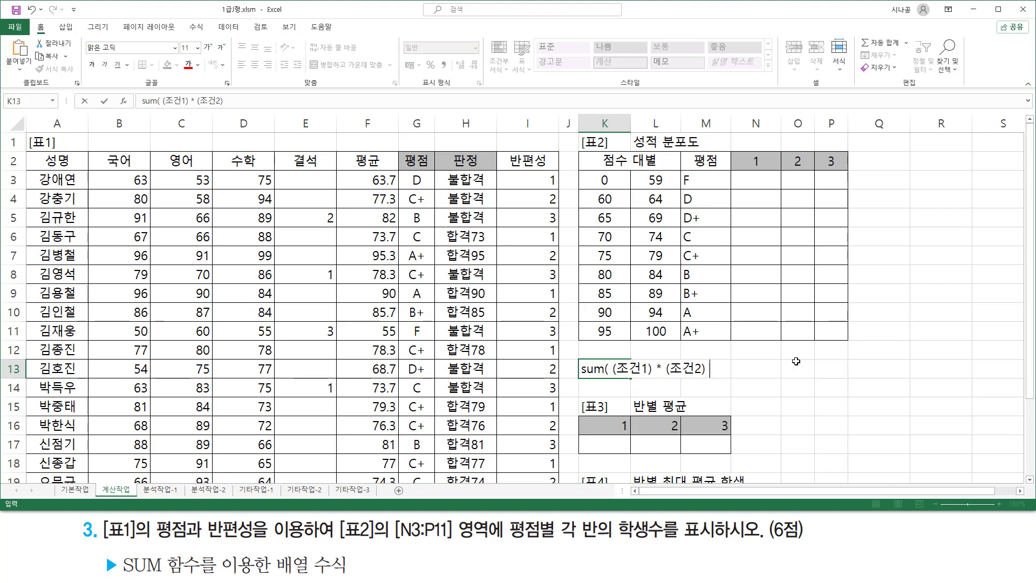
{"action": "type", "text": ")"}
{"action": "key", "text": "Return"}
{"action": "key", "text": "Up"}
{"action": "key", "text": "Up"}
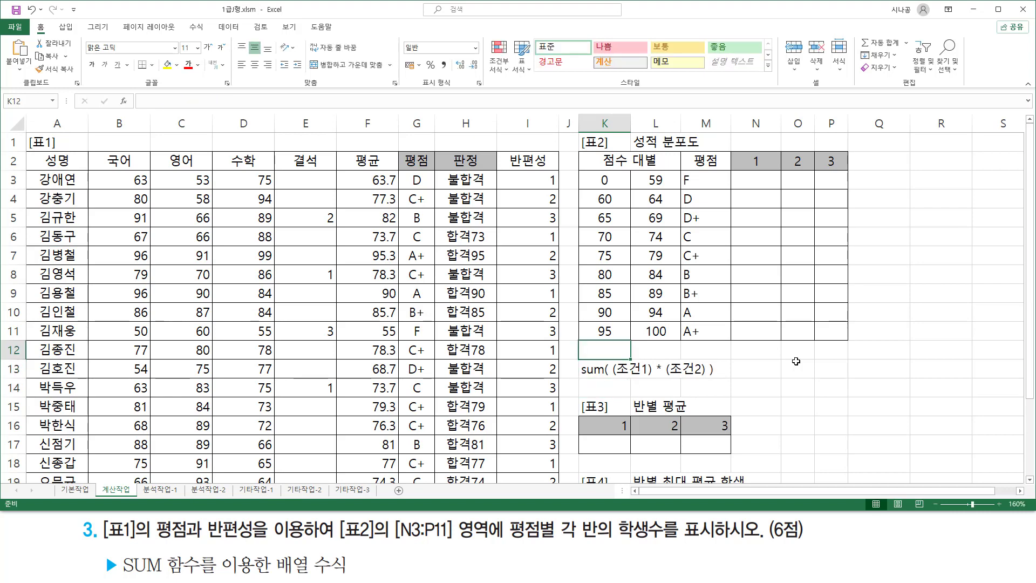
Begin a SUM formula in N3 with the first condition comparing the 평점 range to the row's grade: (G3:G23 = M3.
{"action": "left_click", "coordinate": [757, 182]}
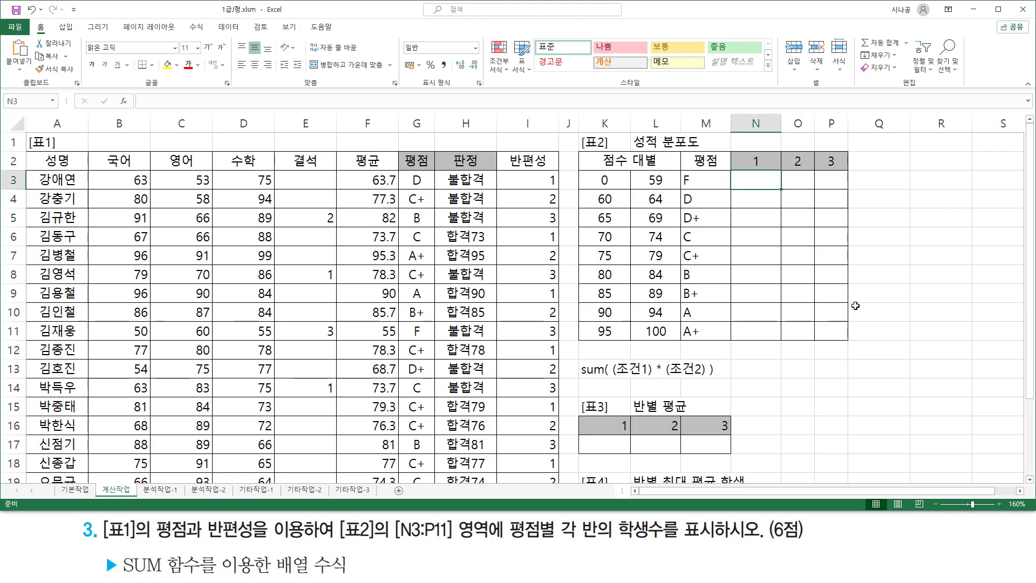
{"action": "type", "text": "="}
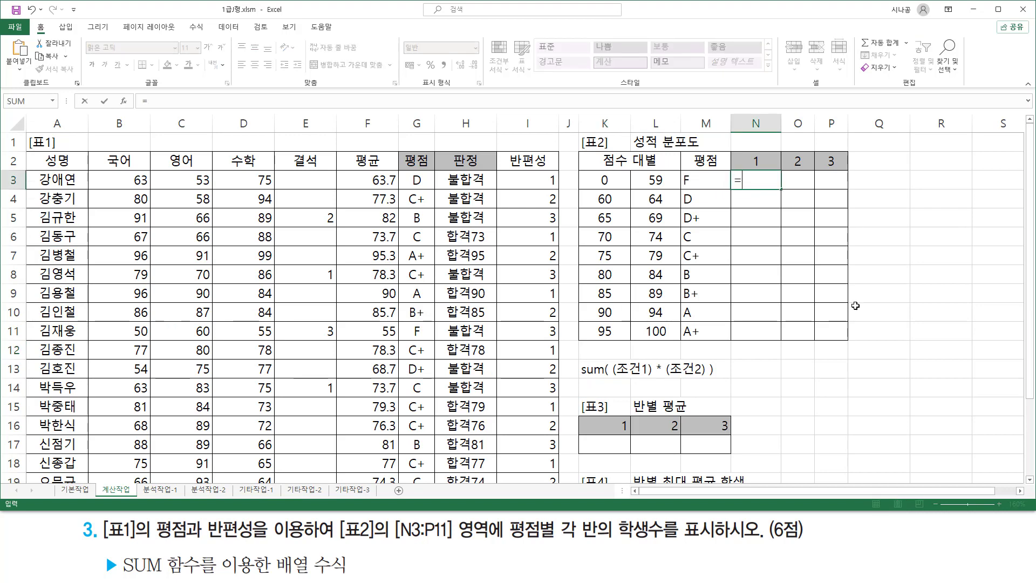
{"action": "type", "text": "sum"}
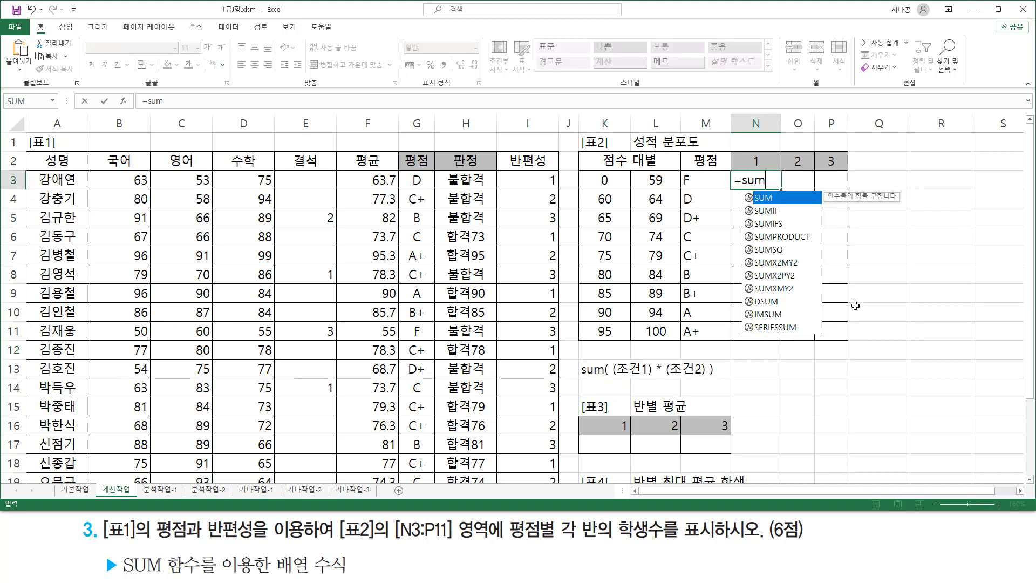
{"action": "type", "text": "("}
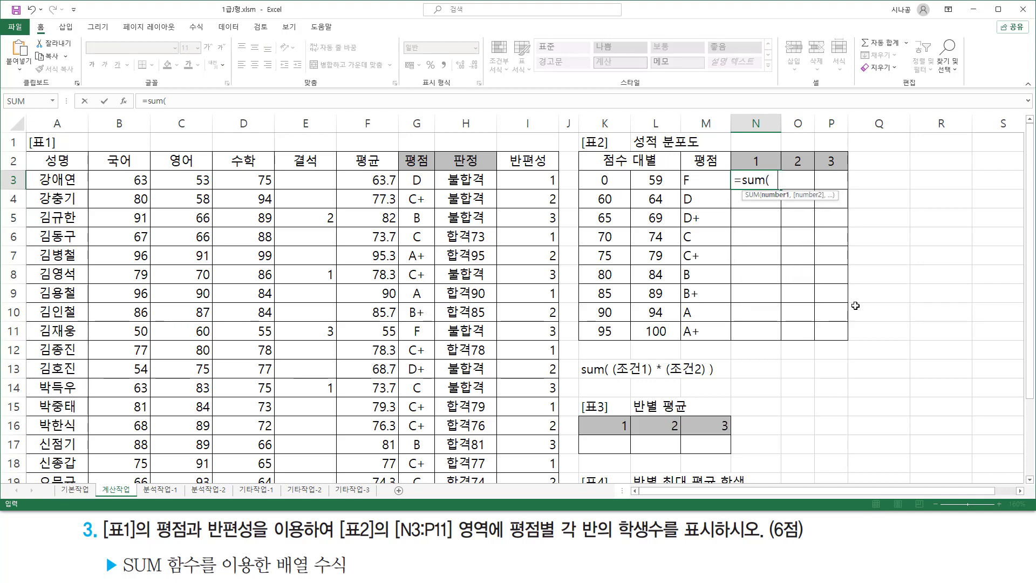
{"action": "type", "text": " ("}
{"action": "left_click_drag", "start_coordinate": [416, 180], "coordinate": [419, 443]}
{"action": "scroll", "coordinate": [505, 336], "scroll_direction": "up", "scroll_amount": 2}
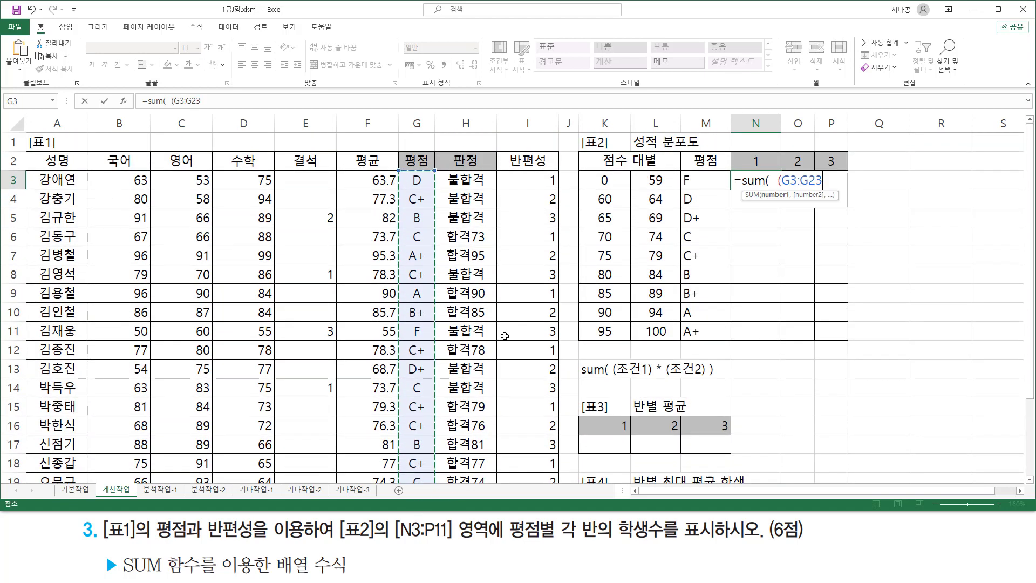
{"action": "type", "text": "="}
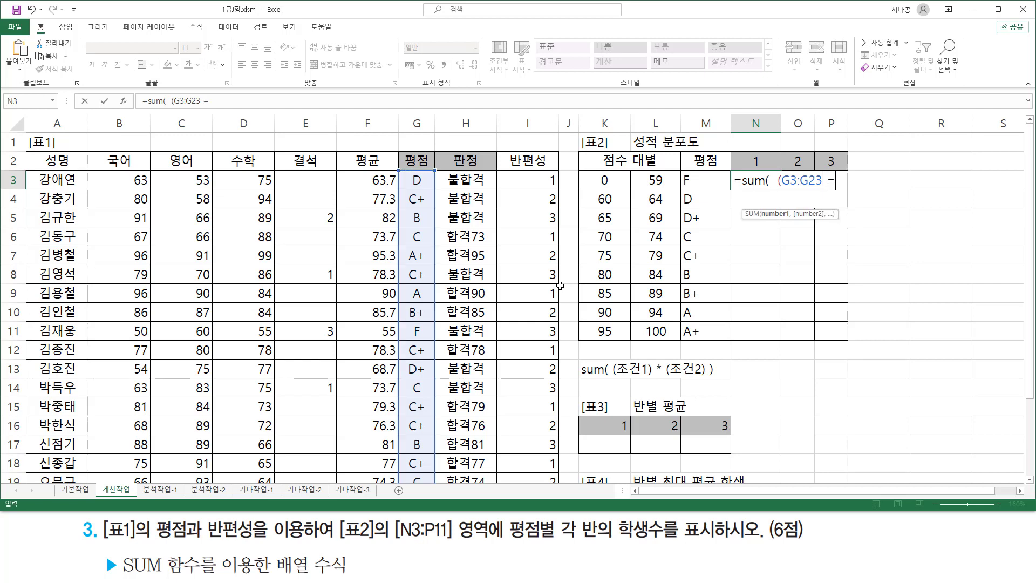
{"action": "left_click", "coordinate": [698, 186]}
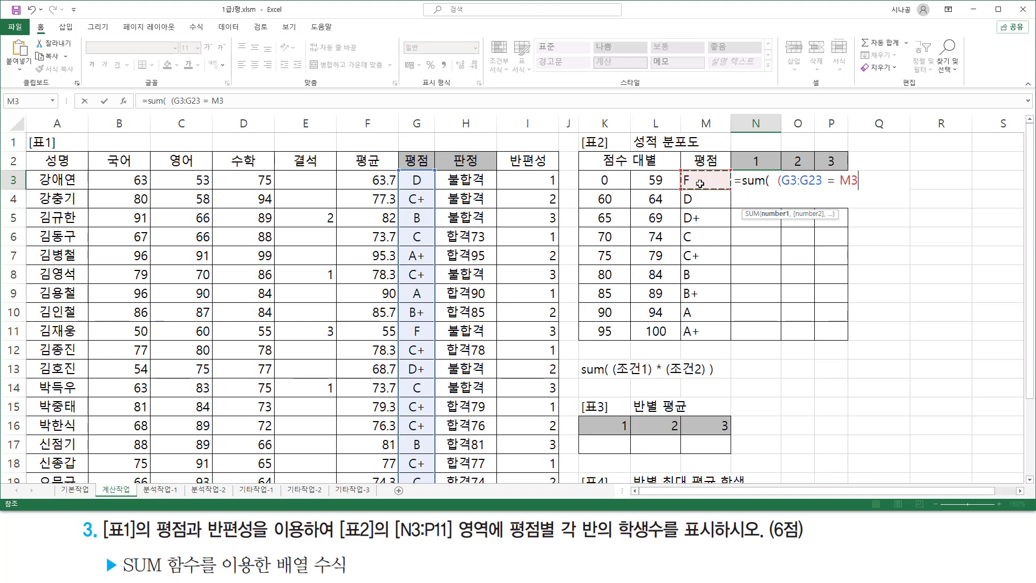
Multiply by the second condition (I3:I23 = N2), close the SUM, and enter the N3 formula as an array formula.
{"action": "type", "text": ")_"}
{"action": "type", "text": "*"}
{"action": "type", "text": " ("}
{"action": "left_click_drag", "start_coordinate": [528, 180], "coordinate": [533, 417]}
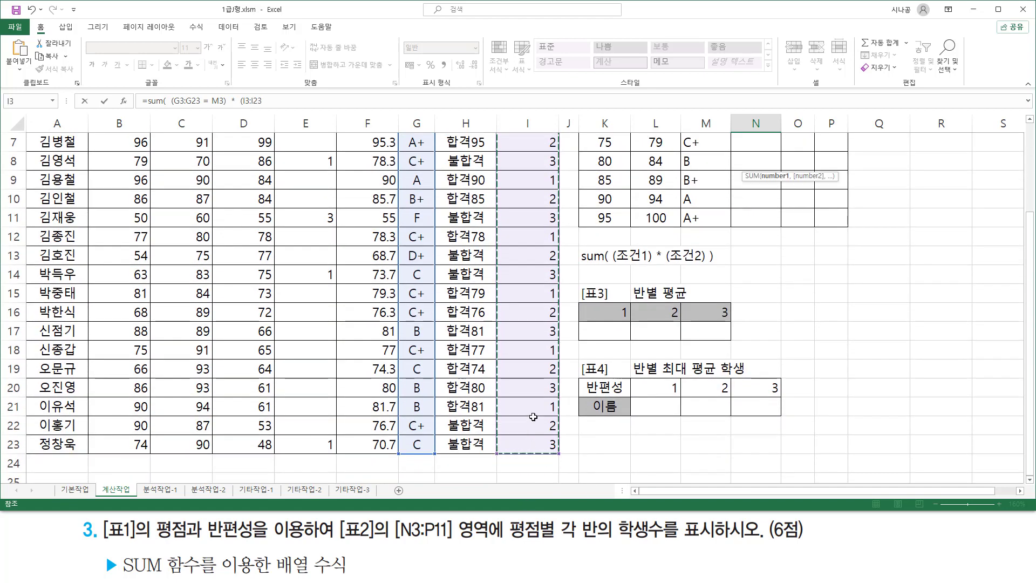
{"action": "scroll", "coordinate": [533, 417], "scroll_direction": "up", "scroll_amount": 2}
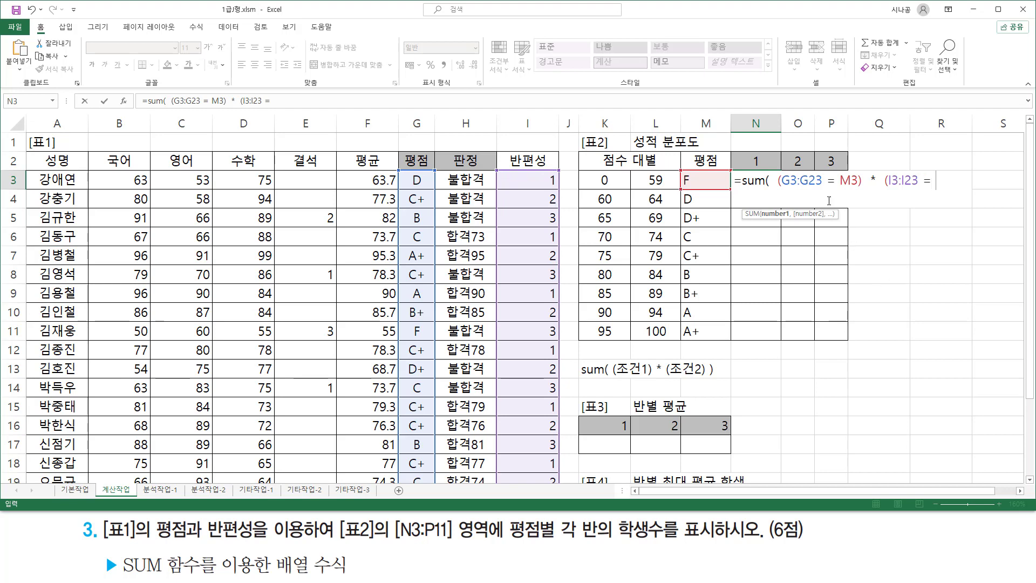
{"action": "left_click", "coordinate": [756, 160]}
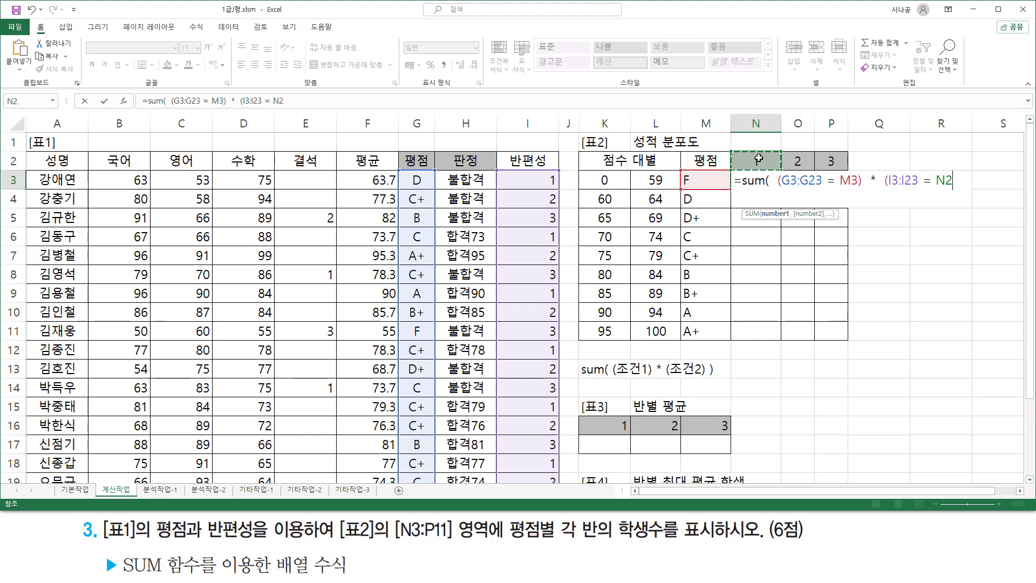
{"action": "type", "text": ") )"}
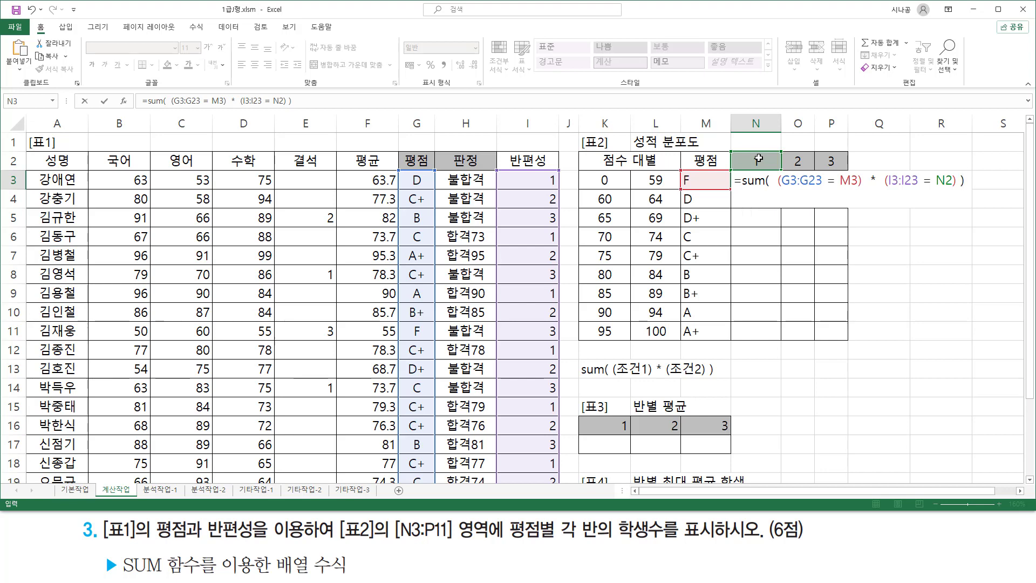
{"action": "left_click", "coordinate": [962, 181]}
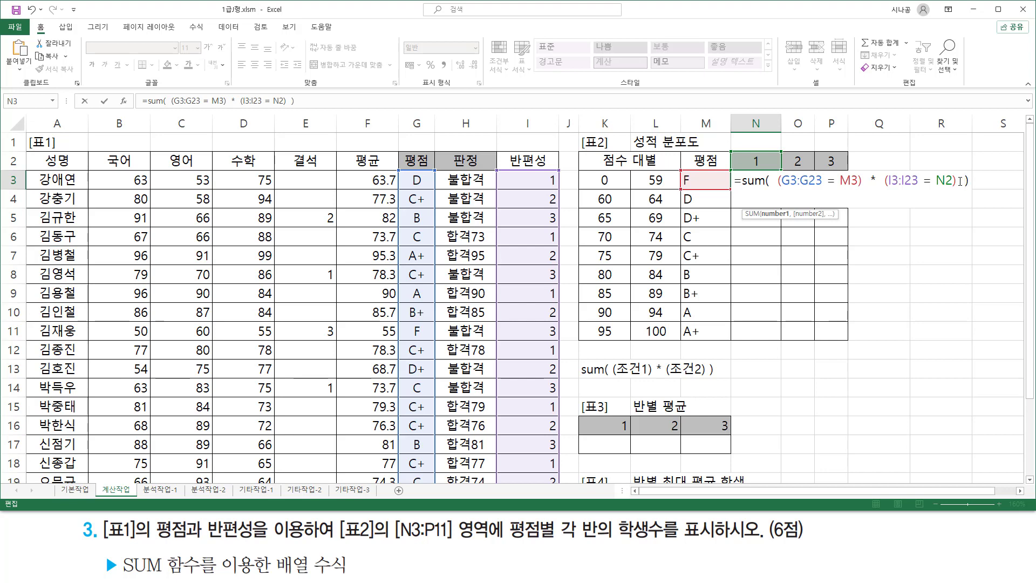
{"action": "key", "text": "ctrl+shift+Return"}
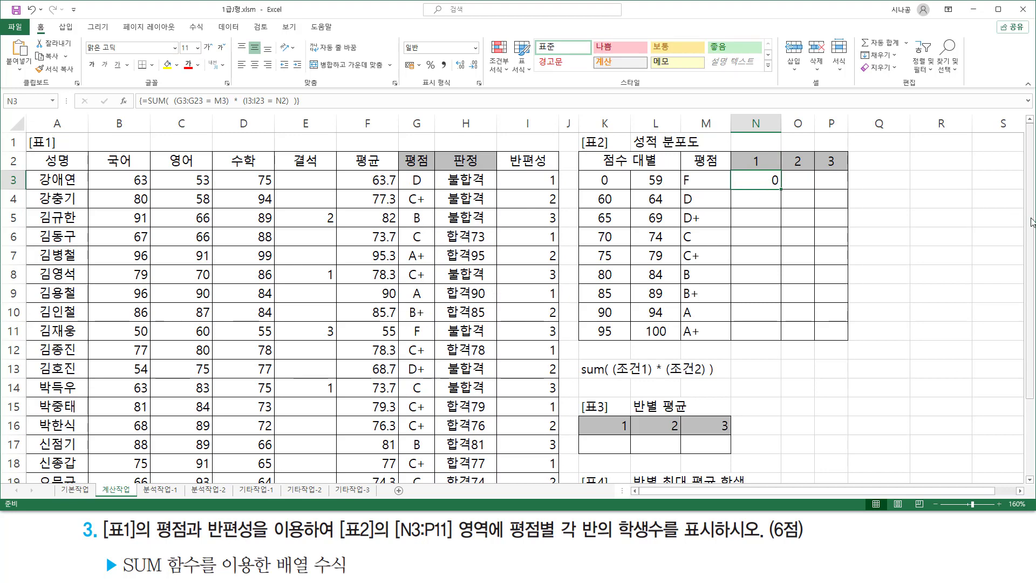
Check the N3 count against the F-grade row and its 반편성 value in 표1, and review the fill range N3:P11.
{"action": "left_click_drag", "start_coordinate": [1032, 221], "coordinate": [1032, 275]}
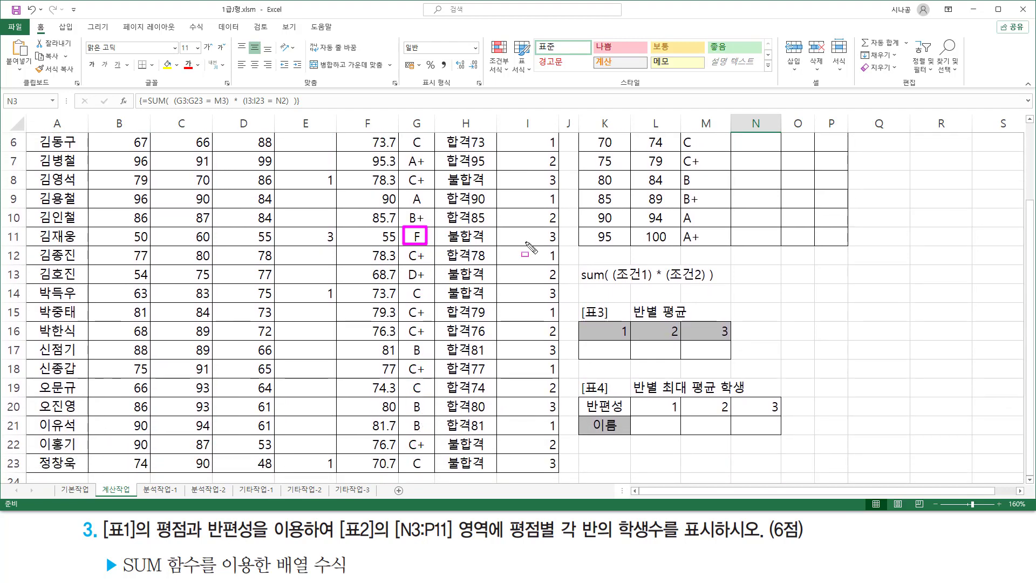
{"action": "left_click_drag", "start_coordinate": [540, 243], "coordinate": [559, 243]}
{"action": "key", "text": "Escape"}
{"action": "scroll", "coordinate": [800, 242], "scroll_direction": "up", "scroll_amount": 2}
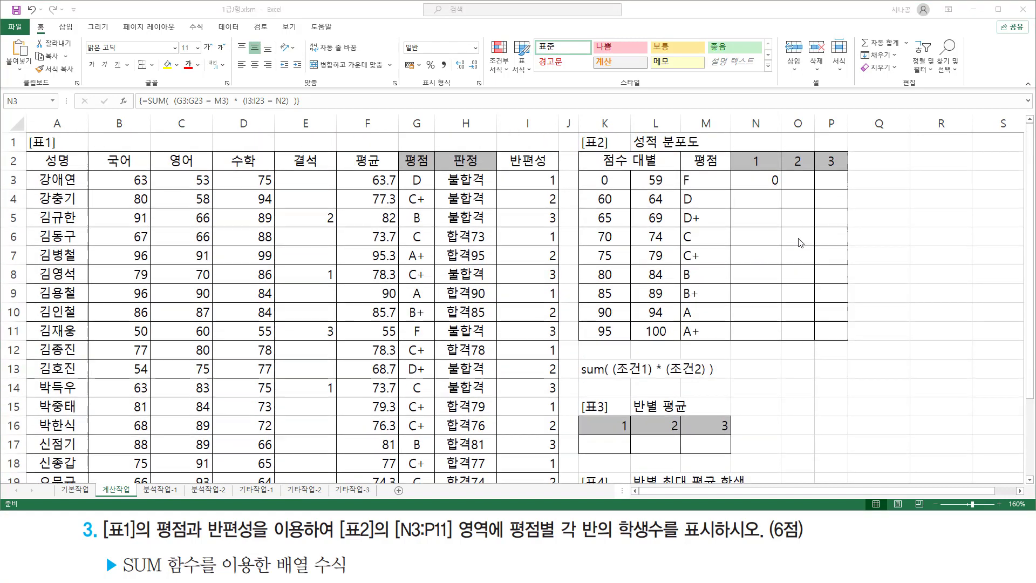
{"action": "left_click_drag", "start_coordinate": [755, 172], "coordinate": [784, 189]}
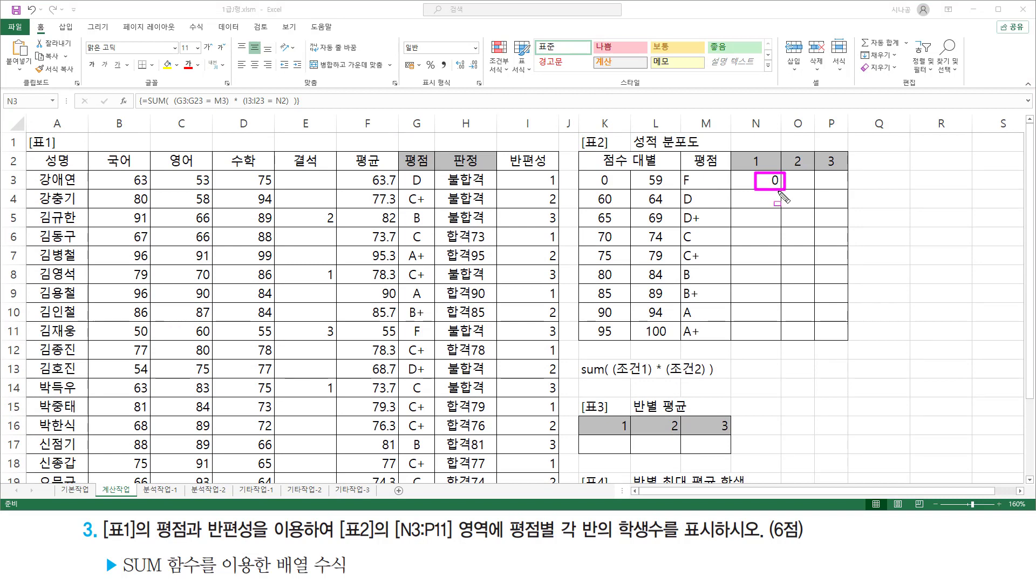
{"action": "key", "text": "Escape"}
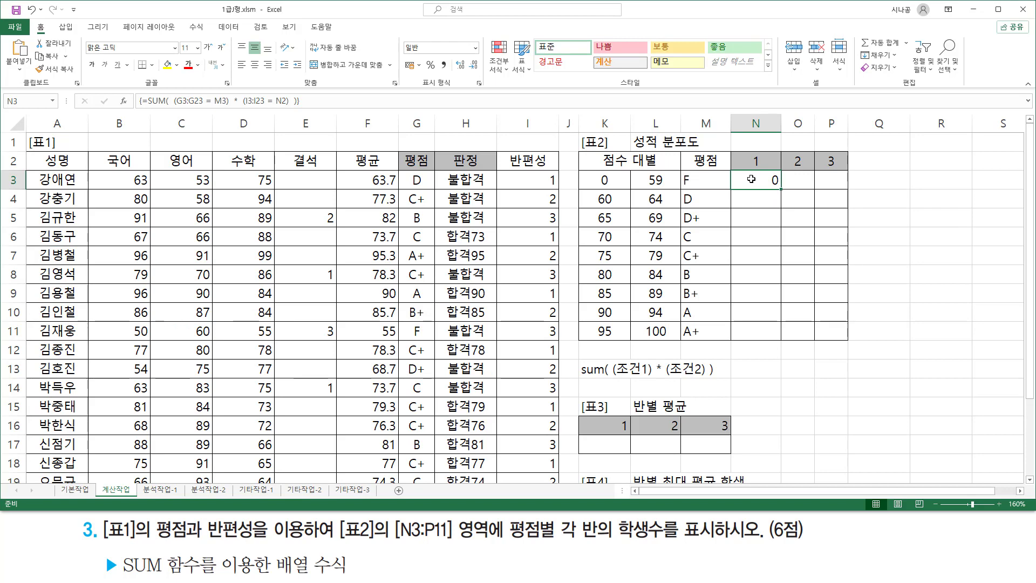
{"action": "left_click_drag", "start_coordinate": [732, 172], "coordinate": [824, 325]}
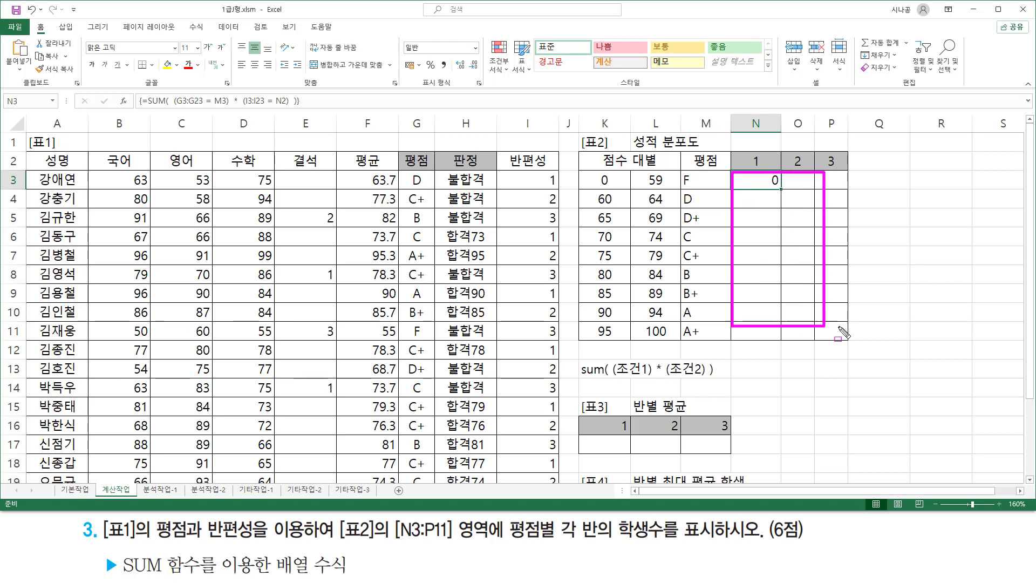
{"action": "key", "text": "Escape"}
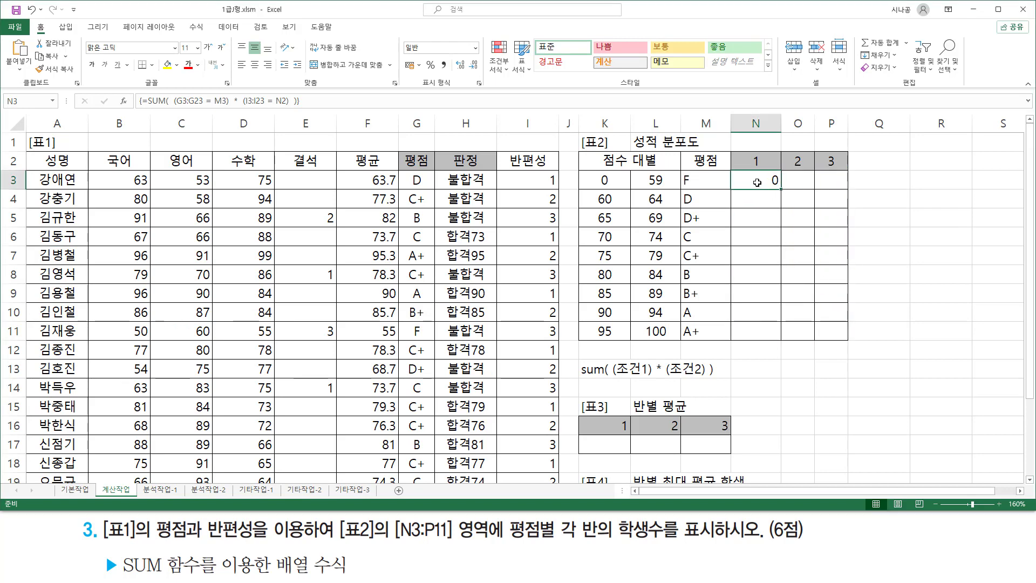
Make both ranges in the N3 formula absolute, as $G$3:$G$23 and $I$3:$I$23.
{"action": "double_click", "coordinate": [756, 180]}
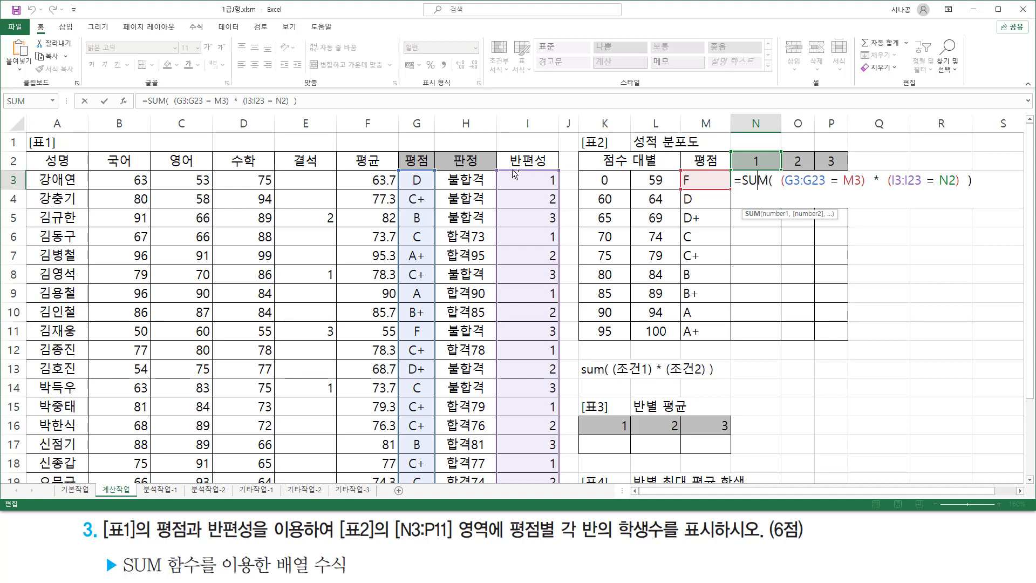
{"action": "left_click_drag", "start_coordinate": [400, 172], "coordinate": [436, 478]}
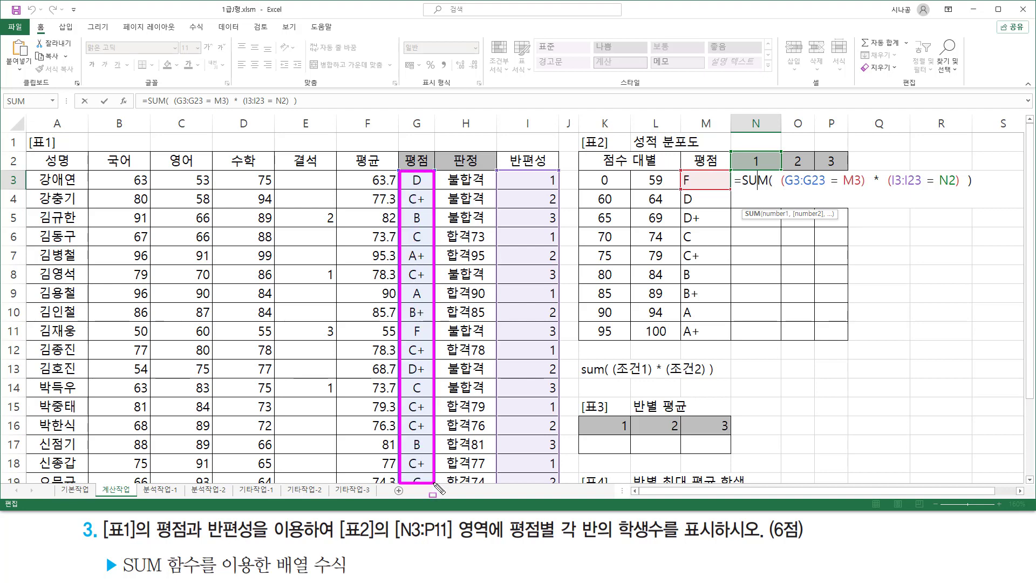
{"action": "left_click_drag", "start_coordinate": [506, 172], "coordinate": [562, 481]}
{"action": "key", "text": "Escape"}
{"action": "left_click_drag", "start_coordinate": [792, 185], "coordinate": [812, 186]}
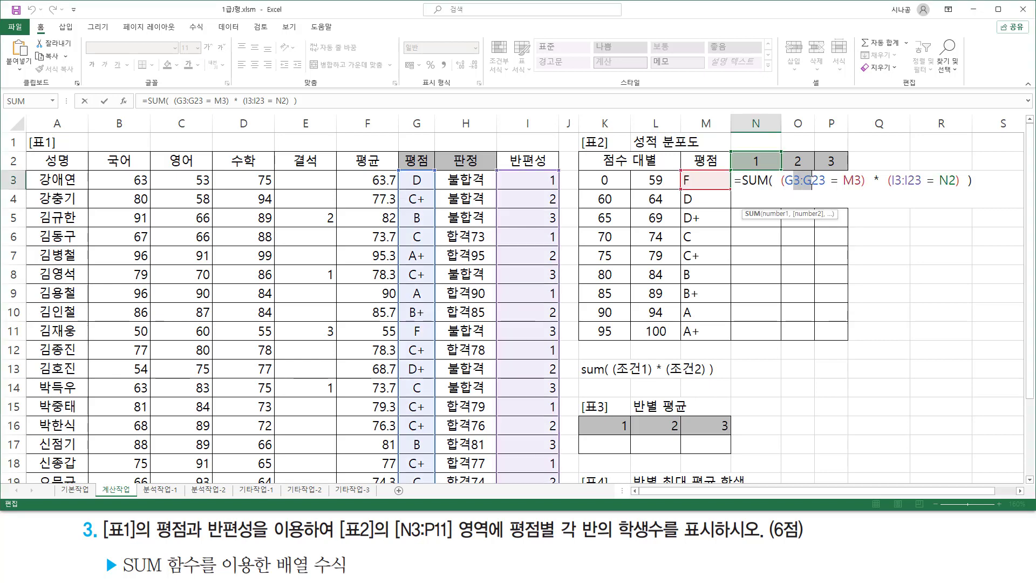
{"action": "key", "text": "F4"}
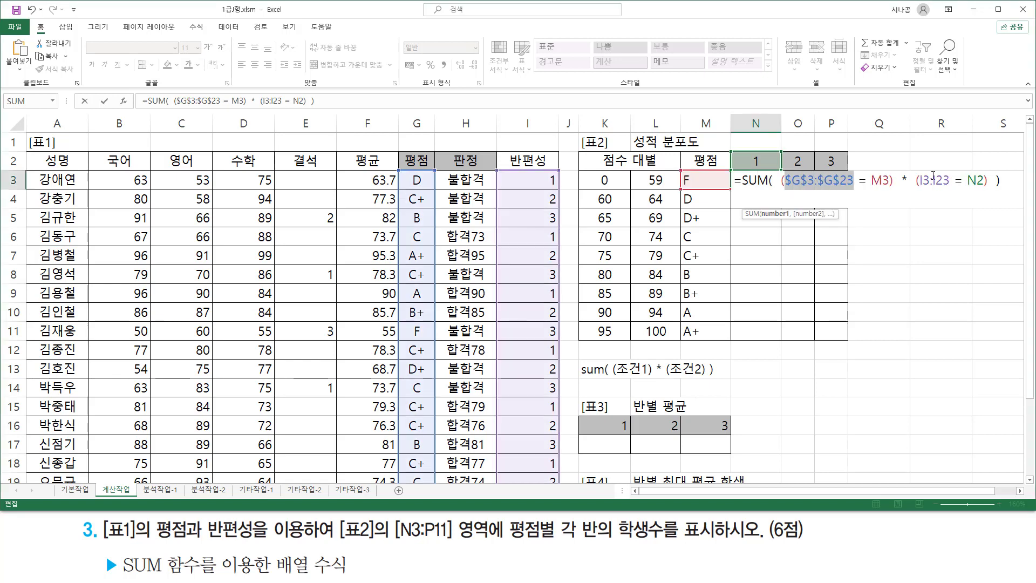
{"action": "left_click_drag", "start_coordinate": [923, 180], "coordinate": [949, 180]}
{"action": "key", "text": "F4"}
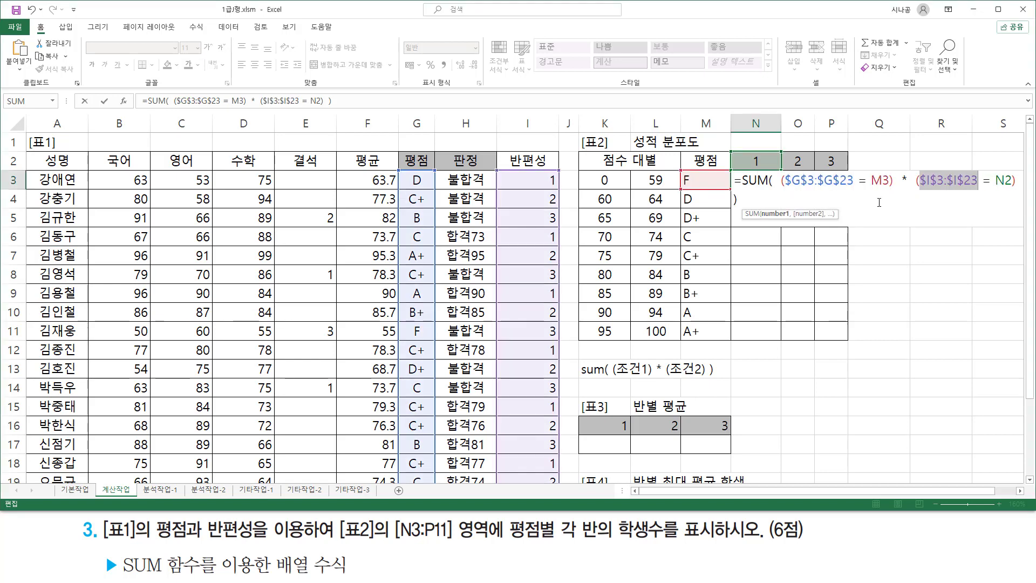
Review the M3 and N2 references against their cells, and re-enter the N3 formula as an array formula.
{"action": "key", "text": "ctrl+2"}
{"action": "left_click_drag", "start_coordinate": [871, 188], "coordinate": [888, 188]}
{"action": "left_click_drag", "start_coordinate": [996, 189], "coordinate": [1011, 189]}
{"action": "left_click_drag", "start_coordinate": [742, 152], "coordinate": [782, 165]}
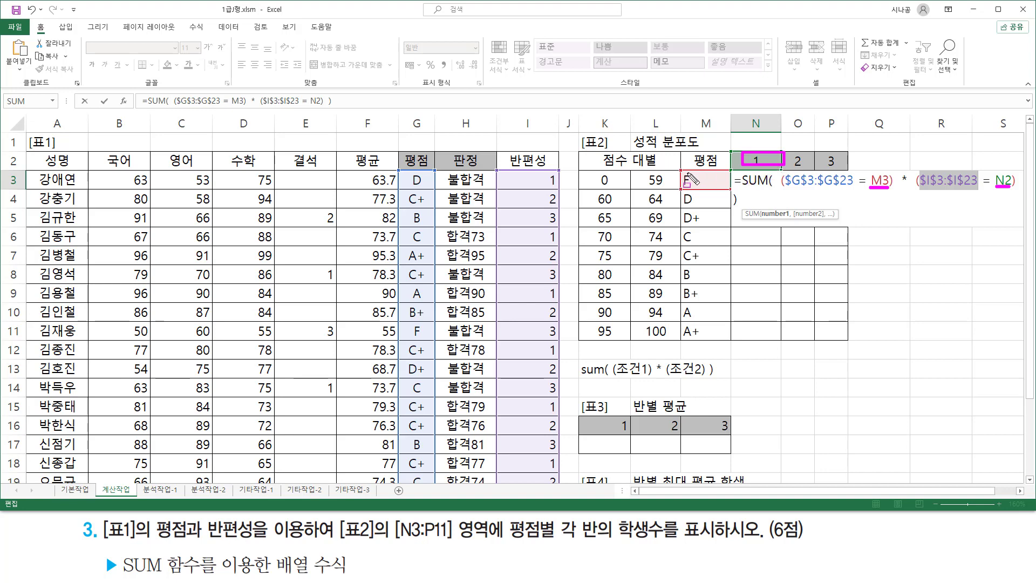
{"action": "left_click_drag", "start_coordinate": [685, 173], "coordinate": [736, 200]}
{"action": "key", "text": "Escape"}
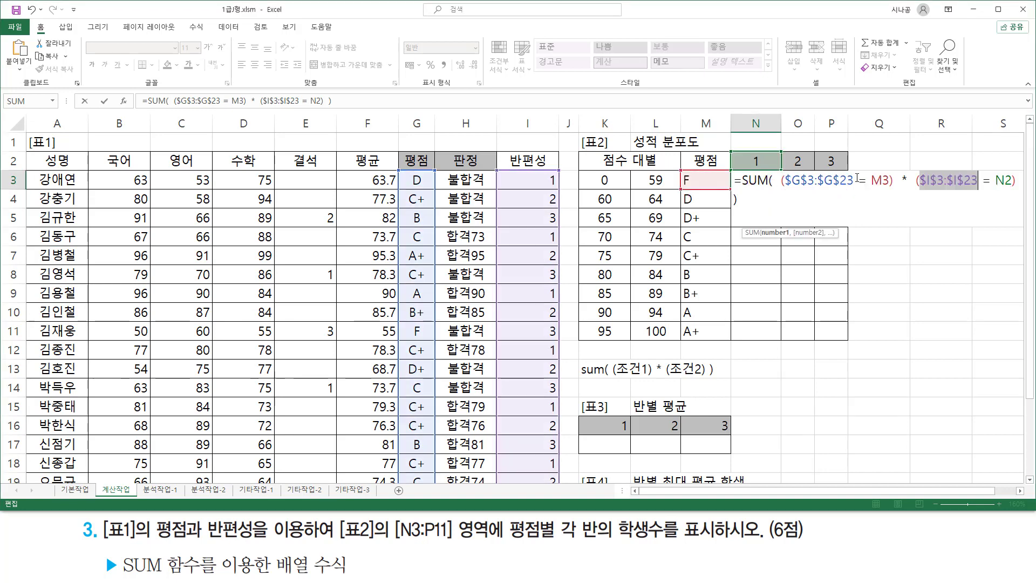
{"action": "left_click", "coordinate": [858, 179]}
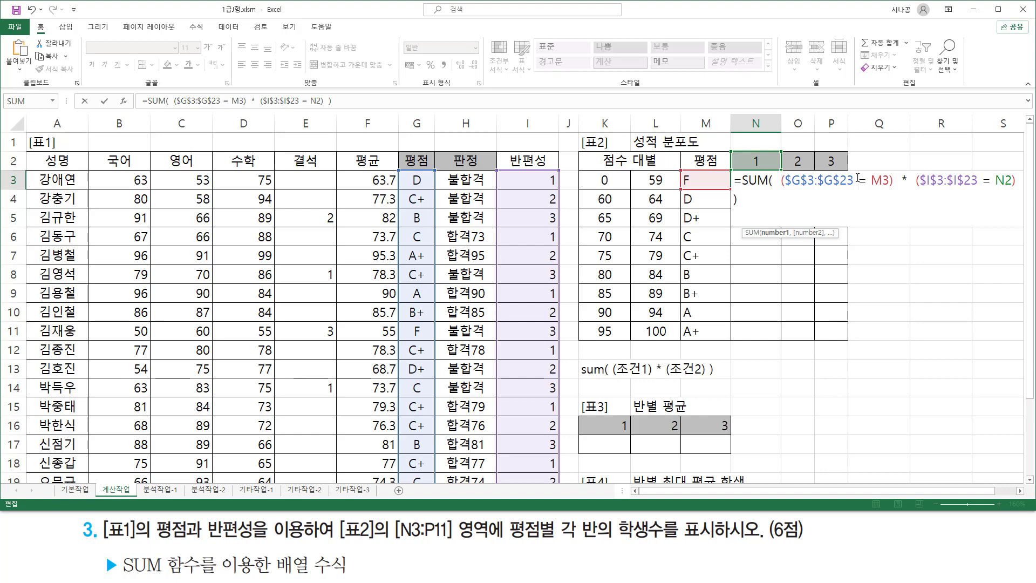
{"action": "key", "text": "ctrl+shift+Return"}
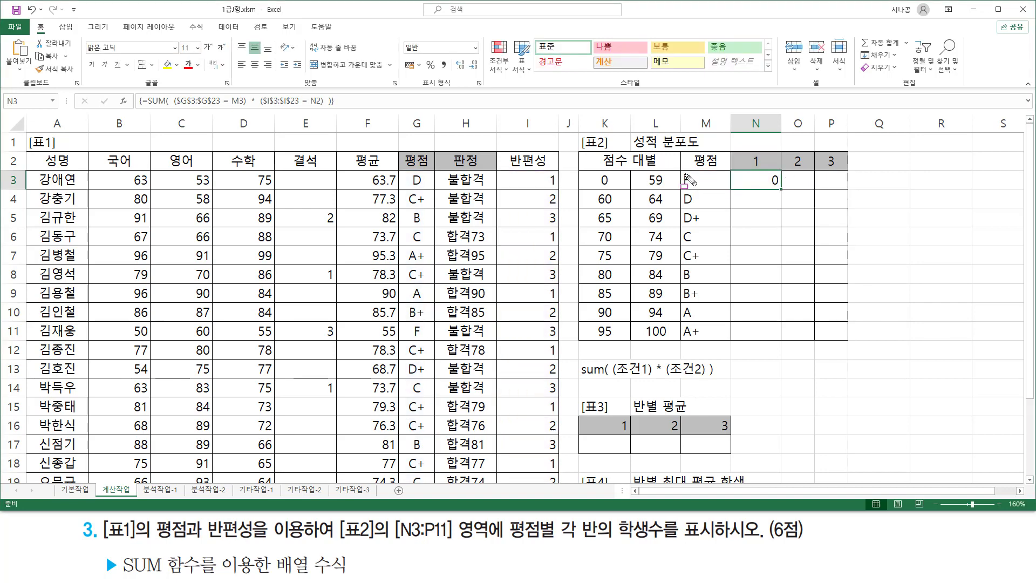
Examine which 평점 cell in column M each row of column N must reference as the formula goes down.
{"action": "left_click_drag", "start_coordinate": [682, 172], "coordinate": [726, 188]}
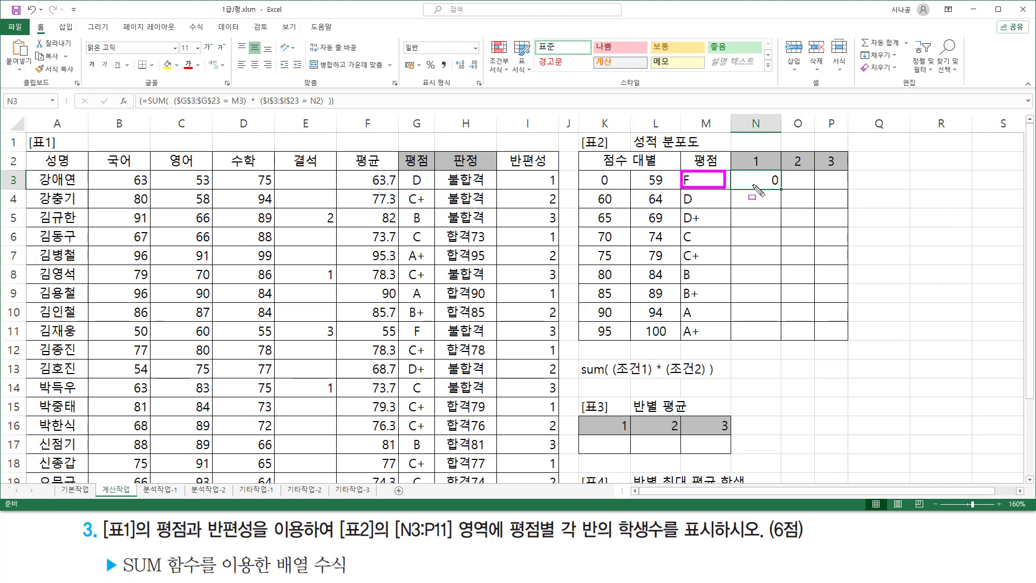
{"action": "left_click_drag", "start_coordinate": [751, 185], "coordinate": [779, 185]}
{"action": "left_click_drag", "start_coordinate": [744, 204], "coordinate": [774, 204]}
{"action": "left_click_drag", "start_coordinate": [679, 190], "coordinate": [770, 225]}
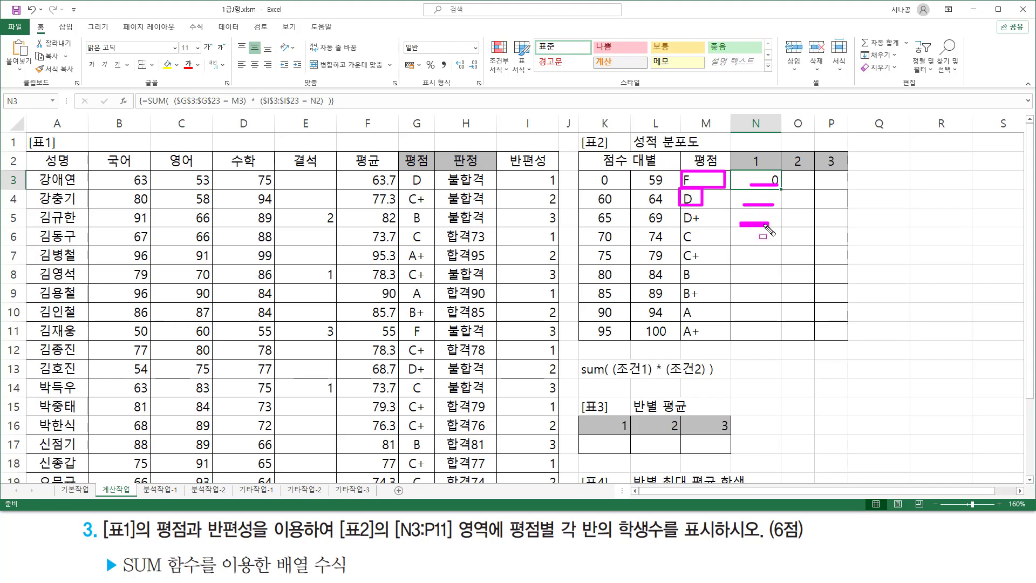
{"action": "mouse_move", "coordinate": [681, 209]}
{"action": "left_mouse_down"}
{"action": "mouse_move", "coordinate": [701, 219]}
{"action": "mouse_move", "coordinate": [681, 211]}
{"action": "left_mouse_up"}
{"action": "mouse_move", "coordinate": [744, 242]}
{"action": "left_mouse_down"}
{"action": "mouse_move", "coordinate": [769, 243]}
{"action": "mouse_move", "coordinate": [745, 242]}
{"action": "left_mouse_up"}
{"action": "mouse_move", "coordinate": [681, 229]}
{"action": "left_mouse_down"}
{"action": "mouse_move", "coordinate": [696, 243]}
{"action": "mouse_move", "coordinate": [681, 242]}
{"action": "mouse_move", "coordinate": [681, 230]}
{"action": "left_mouse_up"}
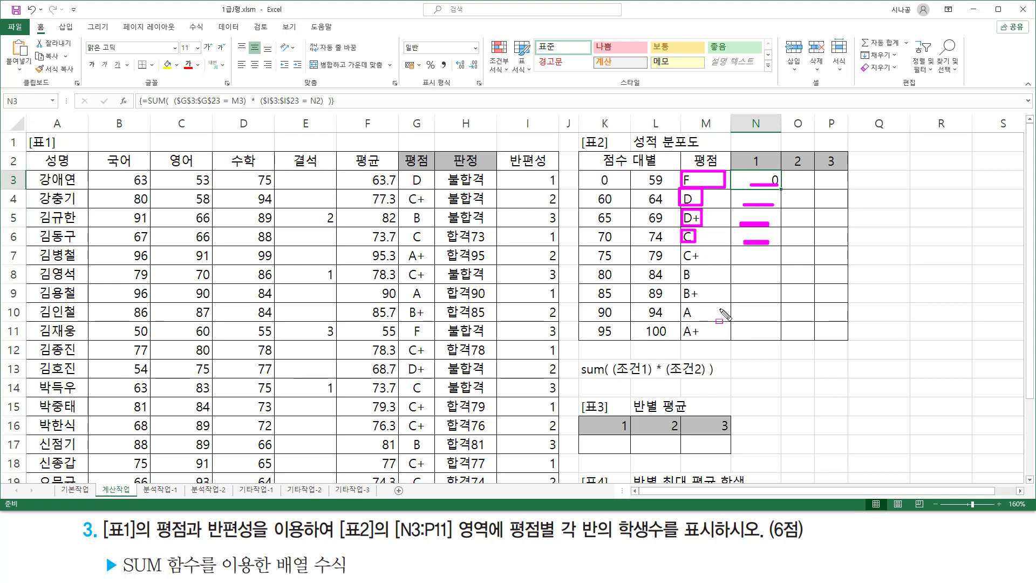
{"action": "key", "text": "Escape"}
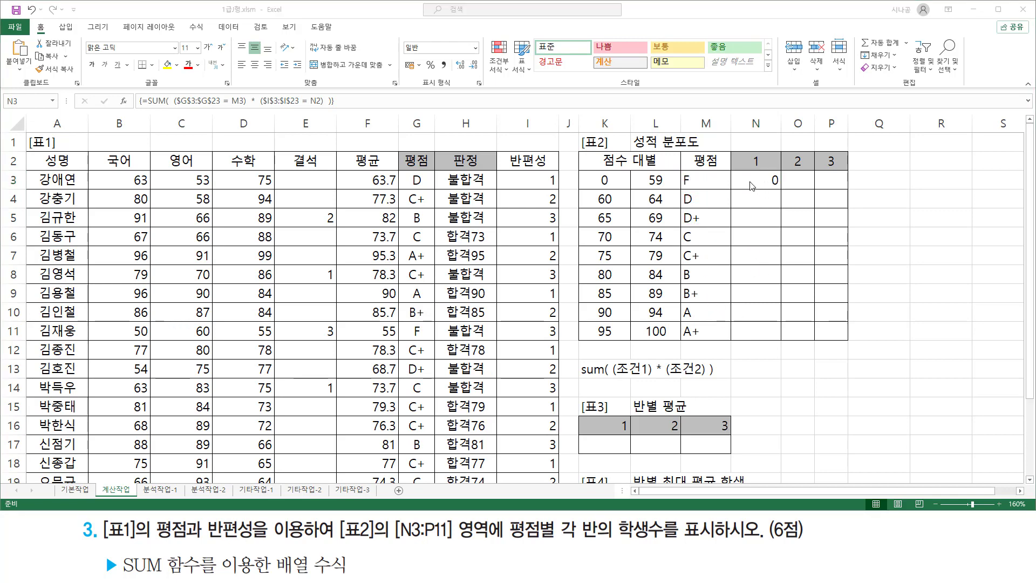
Examine how the row 3 cells N3, O3 and P3 must all reference the same 평점 cell M3.
{"action": "key", "text": "ctrl+2"}
{"action": "left_click_drag", "start_coordinate": [745, 174], "coordinate": [770, 185]}
{"action": "left_click_drag", "start_coordinate": [679, 172], "coordinate": [698, 186]}
{"action": "mouse_move", "coordinate": [786, 172]}
{"action": "left_mouse_down"}
{"action": "mouse_move", "coordinate": [803, 186]}
{"action": "mouse_move", "coordinate": [824, 172]}
{"action": "mouse_move", "coordinate": [844, 186]}
{"action": "left_mouse_up"}
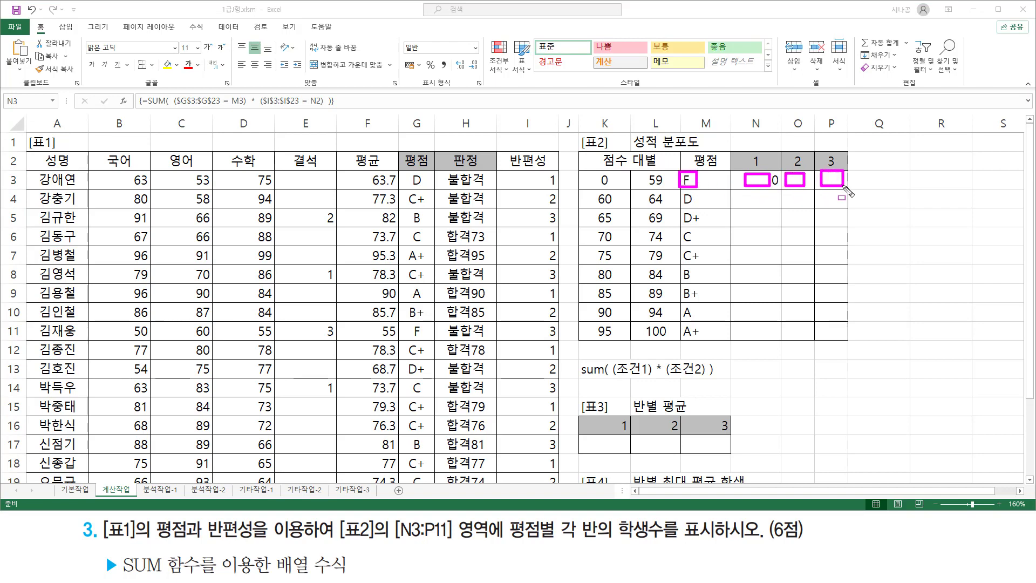
{"action": "mouse_move", "coordinate": [677, 168]}
{"action": "left_mouse_down"}
{"action": "mouse_move", "coordinate": [686, 183]}
{"action": "mouse_move", "coordinate": [708, 187]}
{"action": "mouse_move", "coordinate": [845, 191]}
{"action": "left_mouse_up"}
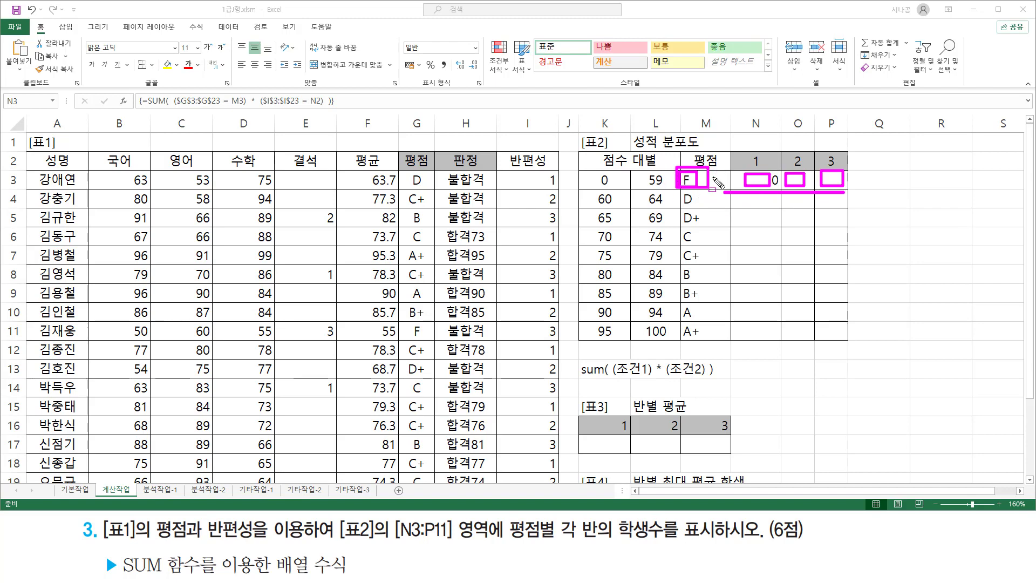
{"action": "key", "text": "Escape"}
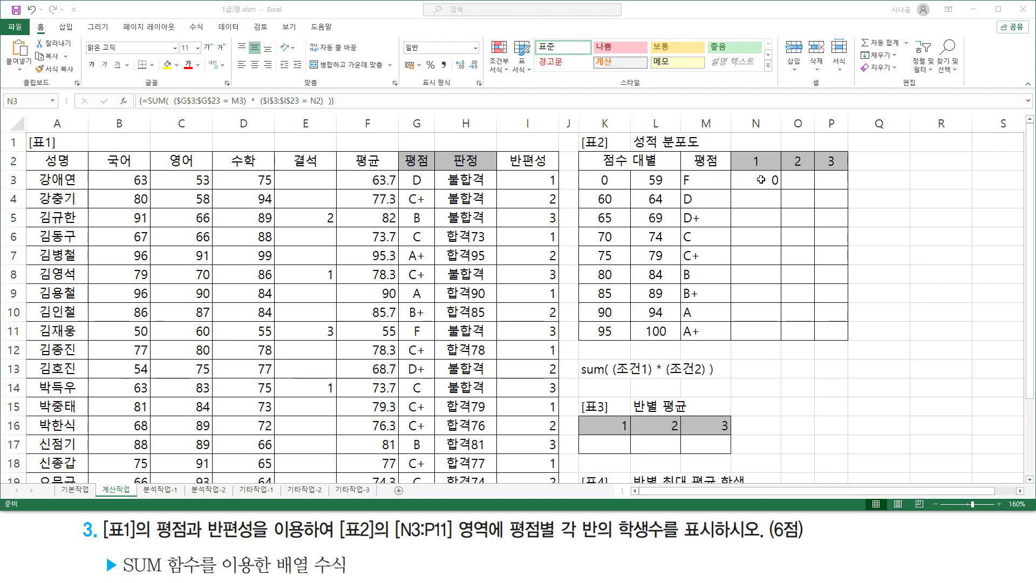
Change the M3 reference in the N3 formula to the mixed reference $M3.
{"action": "double_click", "coordinate": [758, 178]}
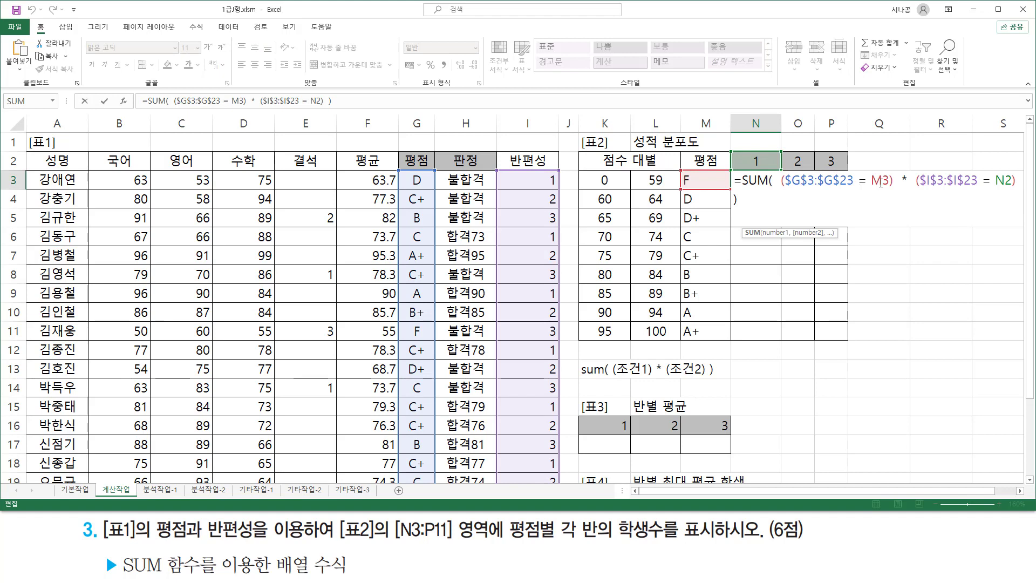
{"action": "left_click", "coordinate": [881, 182]}
{"action": "key", "text": "F4"}
{"action": "key", "text": "F4"}
{"action": "key", "text": "F4"}
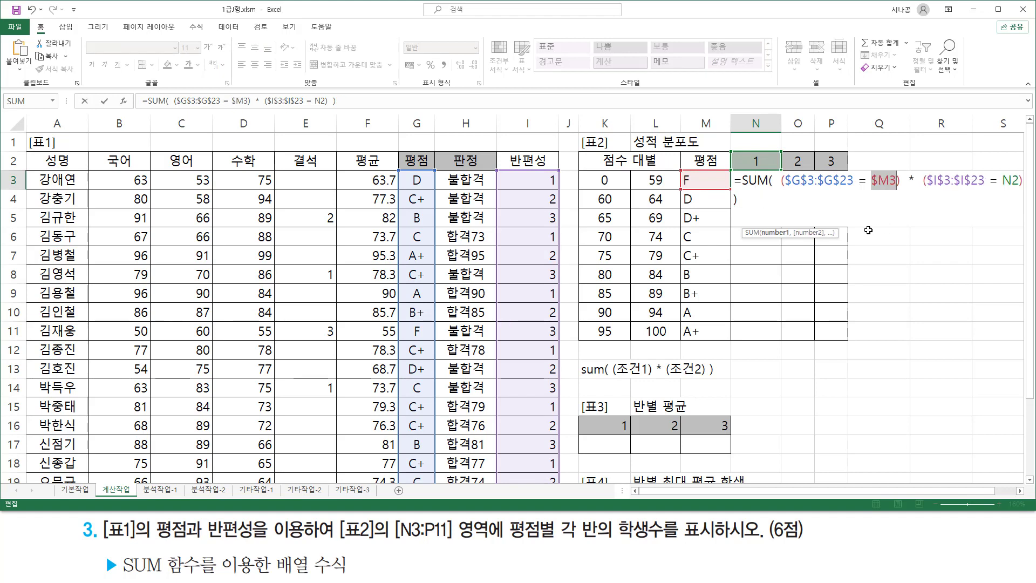
{"action": "left_click", "coordinate": [897, 183]}
Examine which class number cell in row 2 the N3 formula must reference as it goes down and across.
{"action": "left_click_drag", "start_coordinate": [999, 190], "coordinate": [1023, 190]}
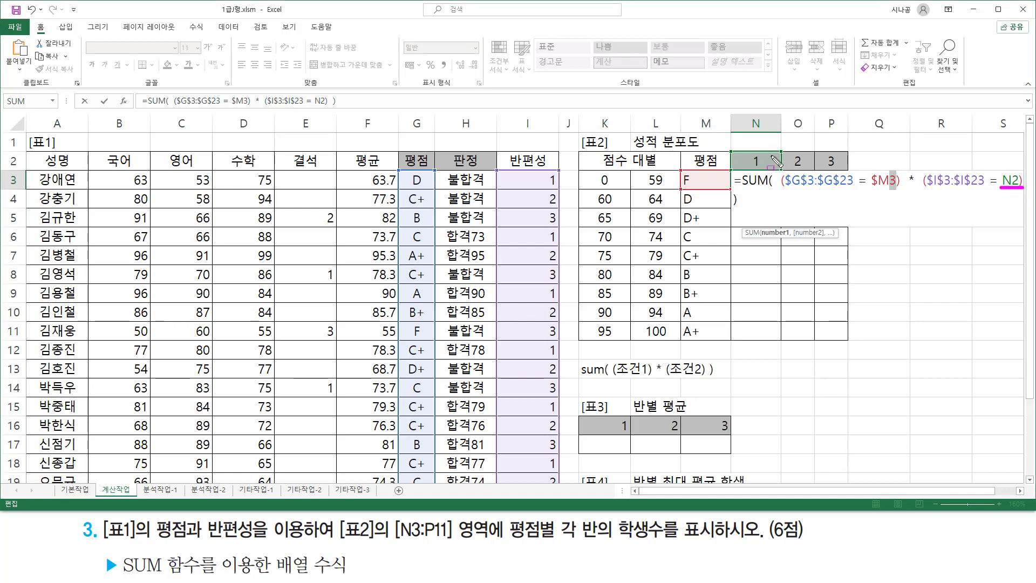
{"action": "mouse_move", "coordinate": [737, 152]}
{"action": "left_mouse_down"}
{"action": "mouse_move", "coordinate": [740, 165]}
{"action": "mouse_move", "coordinate": [775, 166]}
{"action": "left_mouse_up"}
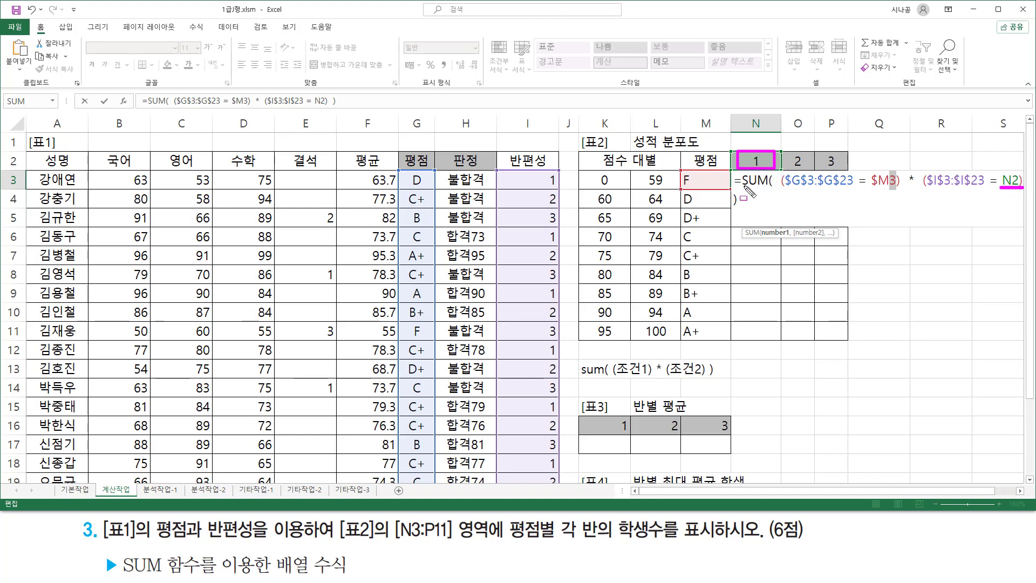
{"action": "mouse_move", "coordinate": [742, 178]}
{"action": "left_mouse_down"}
{"action": "mouse_move", "coordinate": [744, 186]}
{"action": "mouse_move", "coordinate": [773, 184]}
{"action": "mouse_move", "coordinate": [768, 173]}
{"action": "mouse_move", "coordinate": [756, 202]}
{"action": "mouse_move", "coordinate": [768, 203]}
{"action": "mouse_move", "coordinate": [770, 223]}
{"action": "mouse_move", "coordinate": [748, 264]}
{"action": "mouse_move", "coordinate": [772, 263]}
{"action": "mouse_move", "coordinate": [743, 273]}
{"action": "mouse_move", "coordinate": [759, 280]}
{"action": "mouse_move", "coordinate": [769, 335]}
{"action": "left_mouse_up"}
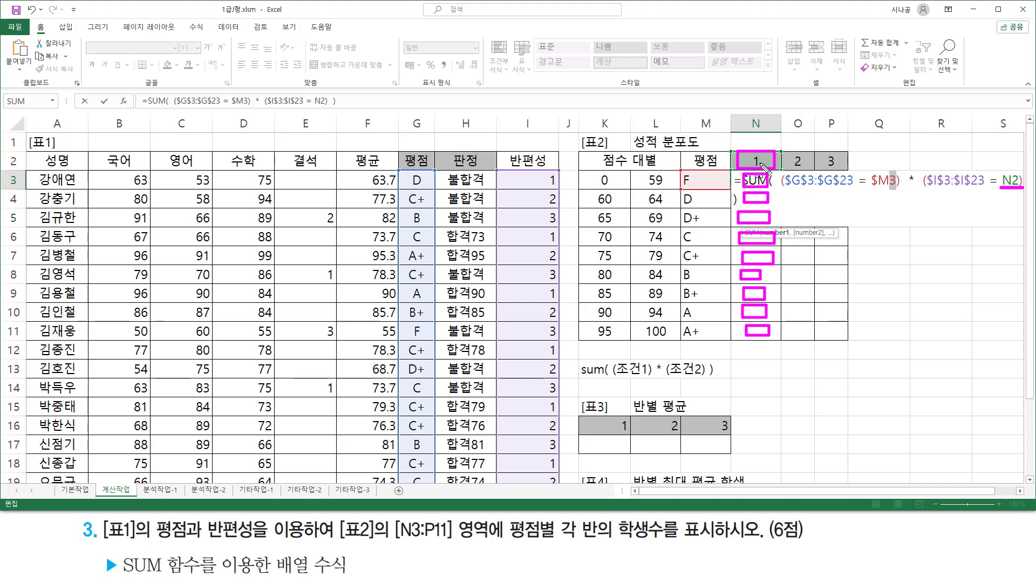
{"action": "mouse_move", "coordinate": [785, 186]}
{"action": "left_mouse_down"}
{"action": "mouse_move", "coordinate": [808, 187]}
{"action": "mouse_move", "coordinate": [811, 174]}
{"action": "left_mouse_up"}
{"action": "mouse_move", "coordinate": [791, 167]}
{"action": "left_mouse_down"}
{"action": "mouse_move", "coordinate": [850, 182]}
{"action": "mouse_move", "coordinate": [822, 188]}
{"action": "mouse_move", "coordinate": [850, 194]}
{"action": "mouse_move", "coordinate": [836, 167]}
{"action": "left_mouse_up"}
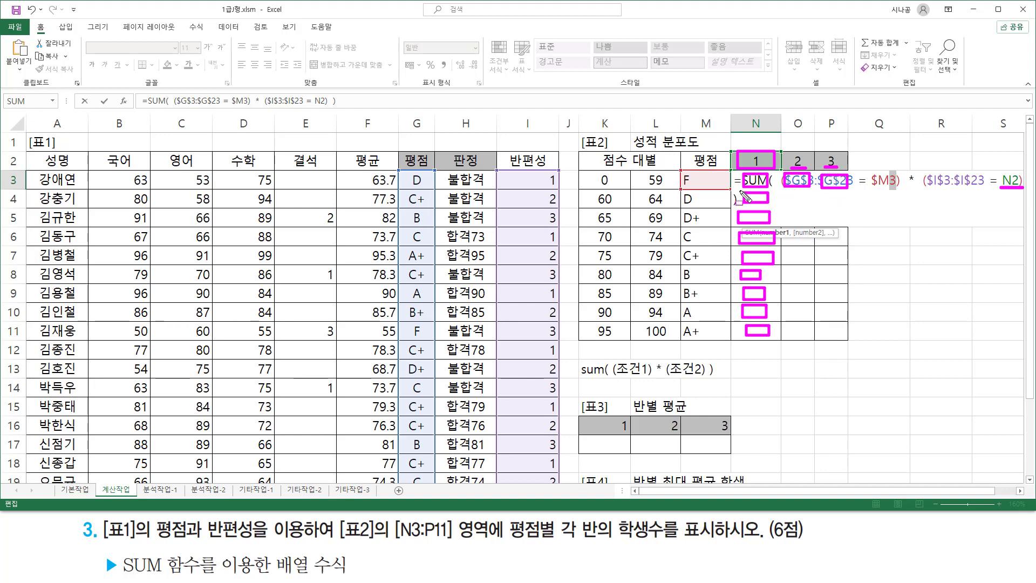
{"action": "left_click_drag", "start_coordinate": [737, 190], "coordinate": [862, 190]}
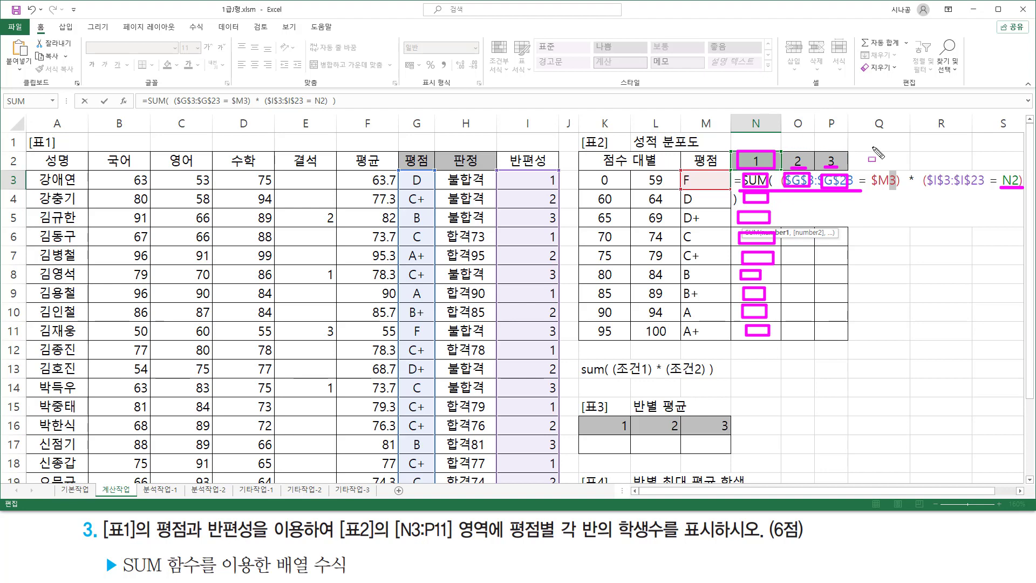
{"action": "key", "text": "Escape"}
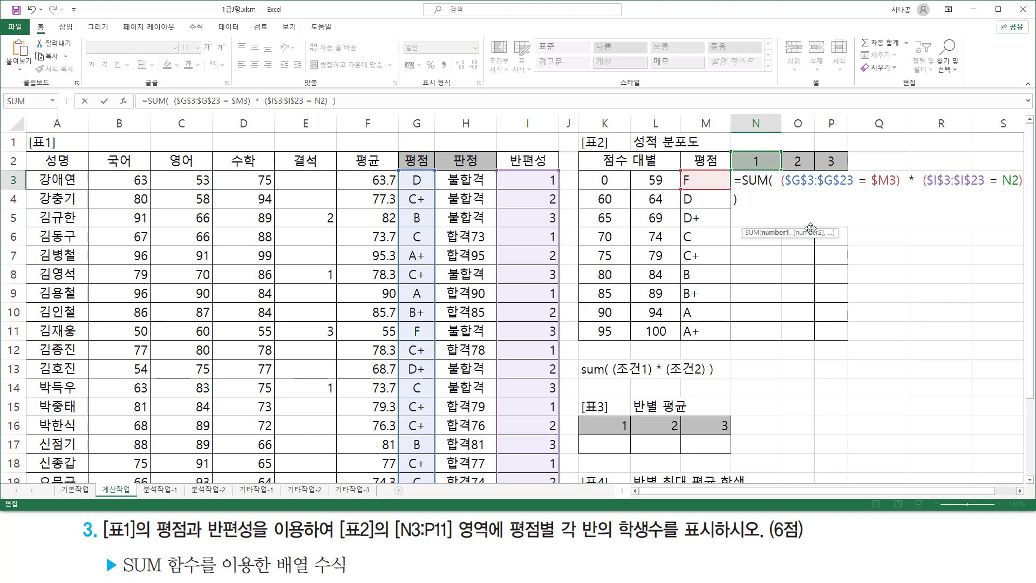
Change the N2 reference in the formula to N$2, and fill the array formula through N3:P11.
{"action": "key", "text": "F4"}
{"action": "key", "text": "F4"}
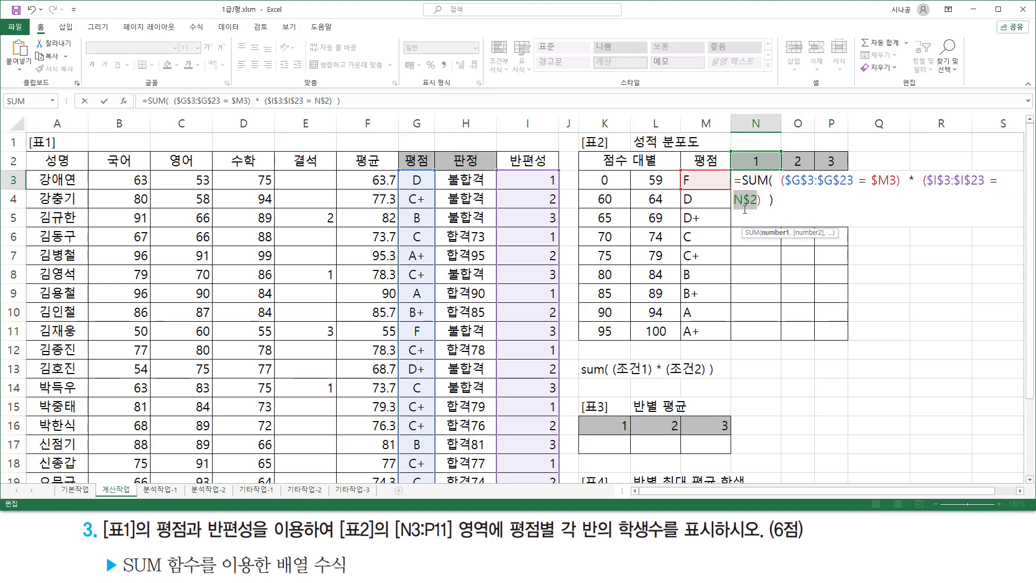
{"action": "key", "text": "ctrl+2"}
{"action": "left_click_drag", "start_coordinate": [732, 207], "coordinate": [760, 207]}
{"action": "key", "text": "Escape"}
{"action": "key", "text": "ctrl+shift+Return"}
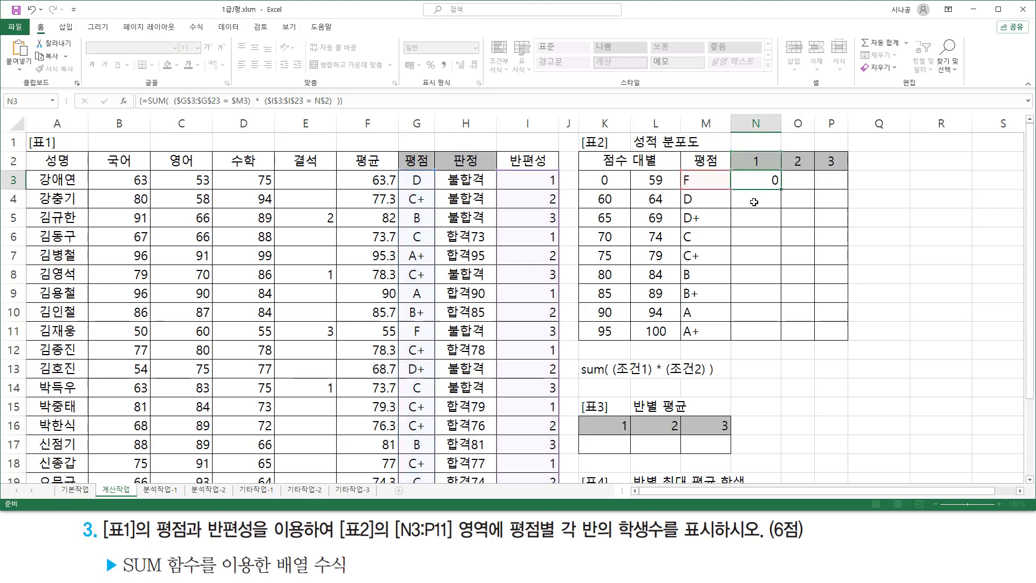
{"action": "left_click_drag", "start_coordinate": [778, 190], "coordinate": [845, 343]}
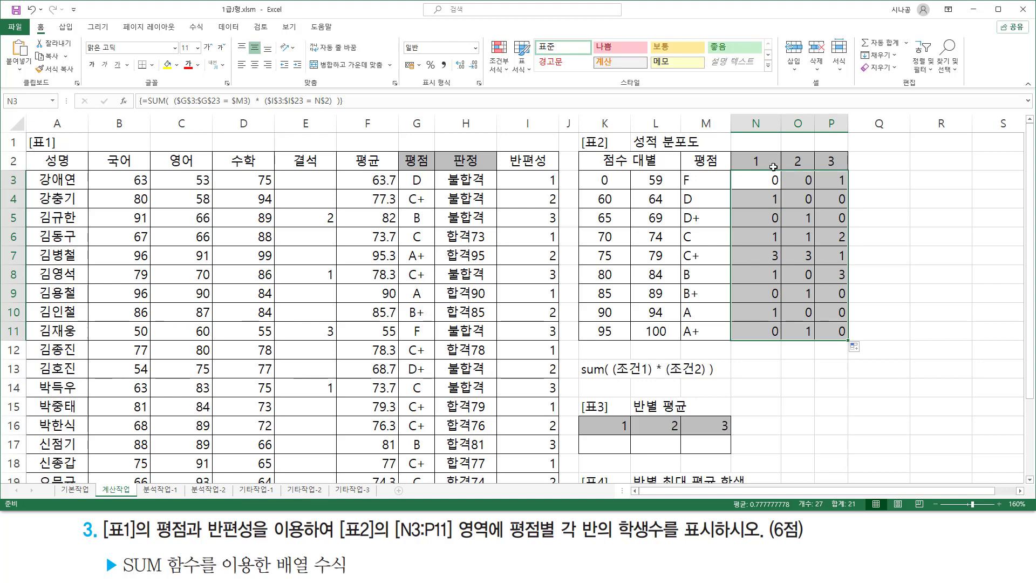
Write the formula =SUM( ($G$3:$G$23 = $M3) * ($I$3:$I$23 = N$2) ) as text in K12, in red font.
{"action": "left_click", "coordinate": [625, 348]}
{"action": "type", "text": "'"}
{"action": "type", "text": "=SUM( ($G$3:$G$23 = $M3)  *  ($I$3:$I$23 = N$2)  )"}
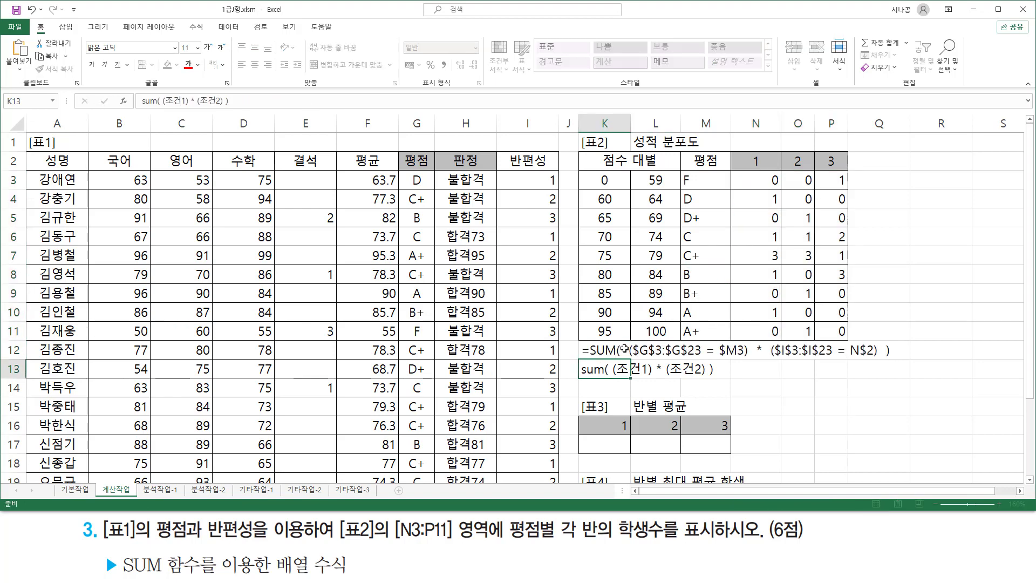
{"action": "key", "text": "Return"}
{"action": "left_click", "coordinate": [624, 348]}
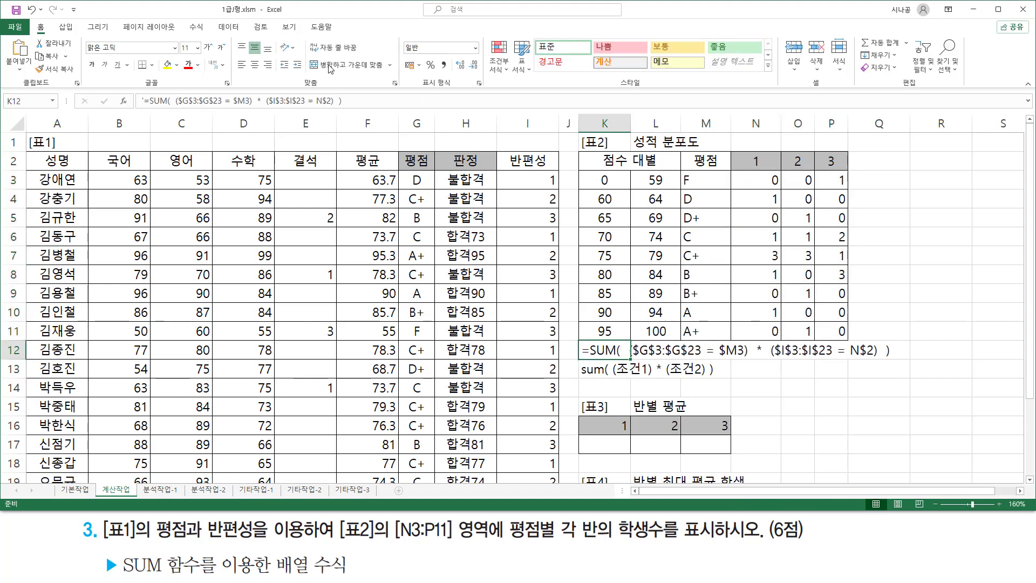
{"action": "left_click", "coordinate": [188, 64]}
{"action": "left_click", "coordinate": [870, 438]}
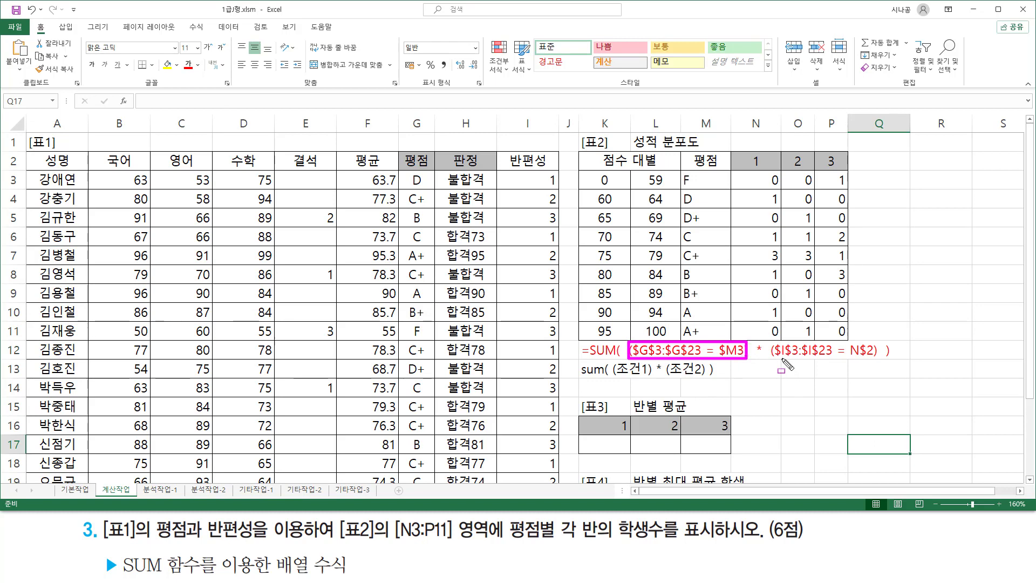
Review the structure of the SUM formula text in K12 and its class condition.
{"action": "mouse_move", "coordinate": [769, 342]}
{"action": "left_mouse_down"}
{"action": "mouse_move", "coordinate": [774, 353]}
{"action": "mouse_move", "coordinate": [882, 359]}
{"action": "left_mouse_up"}
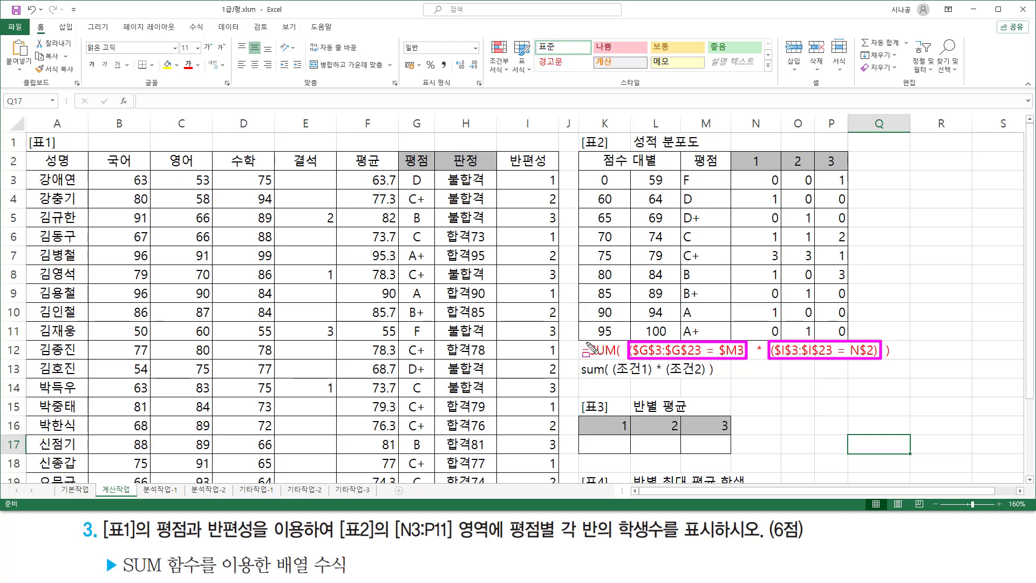
{"action": "left_click_drag", "start_coordinate": [579, 340], "coordinate": [898, 362]}
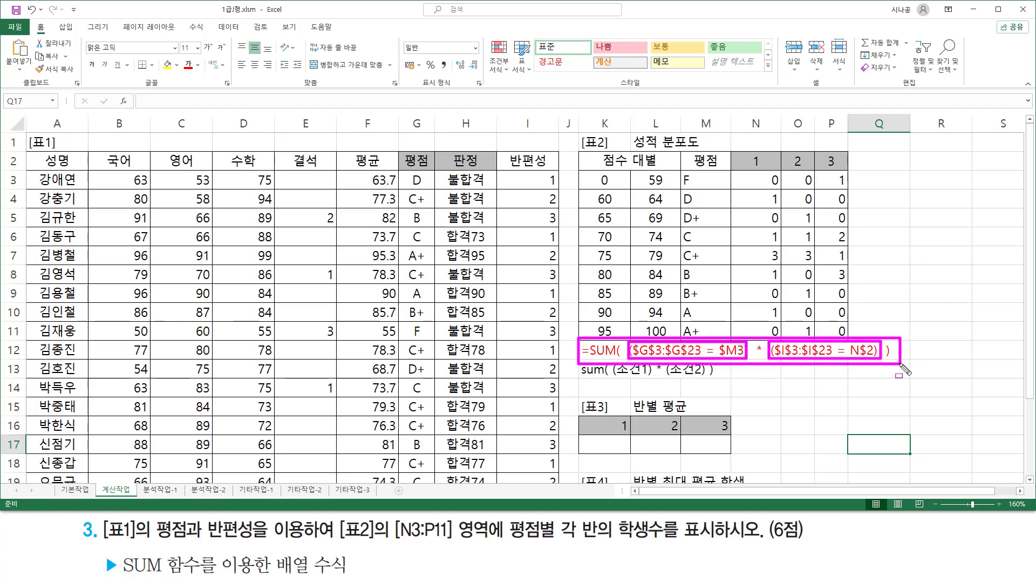
{"action": "key", "text": "Escape"}
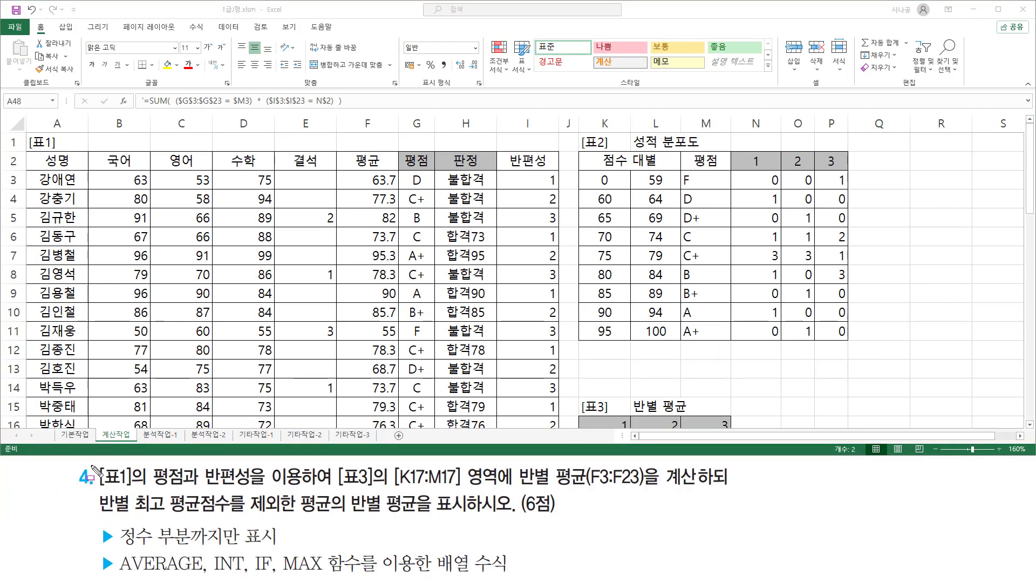
Read what task 4 requires for K17:M17, and examine which class number above each cell applies.
{"action": "left_click_drag", "start_coordinate": [94, 463], "coordinate": [135, 490]}
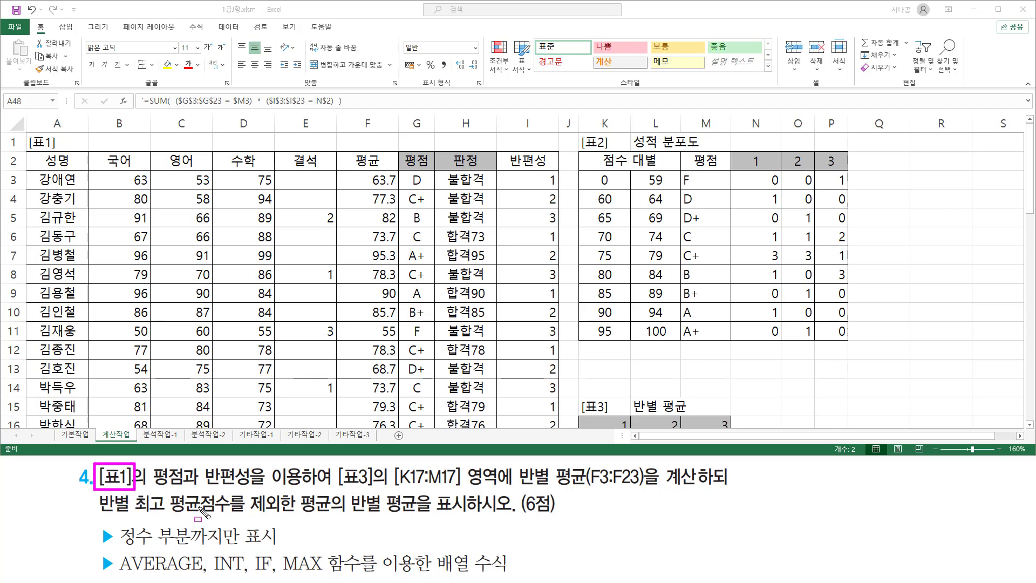
{"action": "mouse_move", "coordinate": [335, 461]}
{"action": "left_mouse_down"}
{"action": "mouse_move", "coordinate": [385, 490]}
{"action": "mouse_move", "coordinate": [698, 491]}
{"action": "left_mouse_up"}
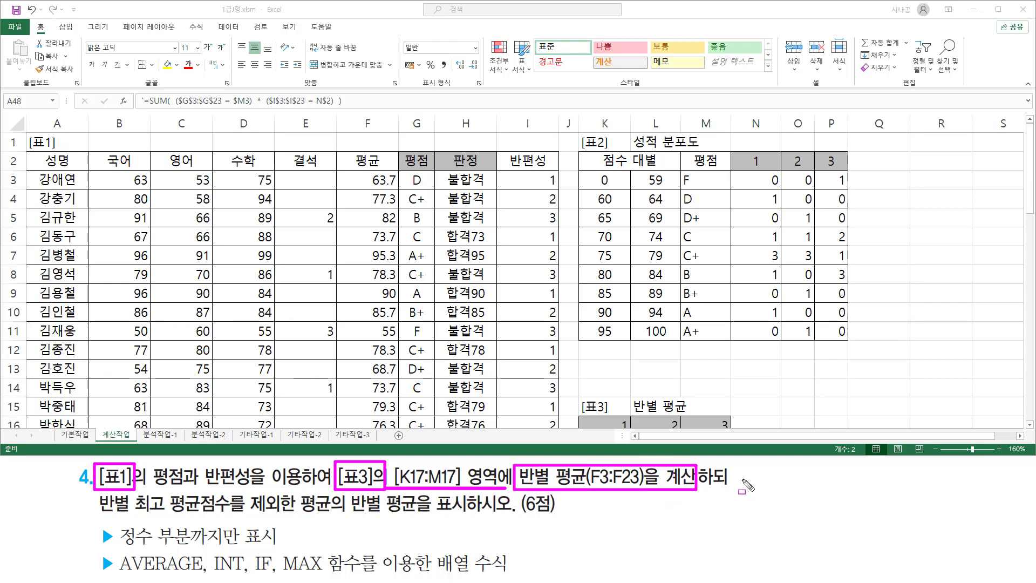
{"action": "key", "text": "Escape"}
{"action": "scroll", "coordinate": [1031, 430], "scroll_direction": "down", "scroll_amount": 1}
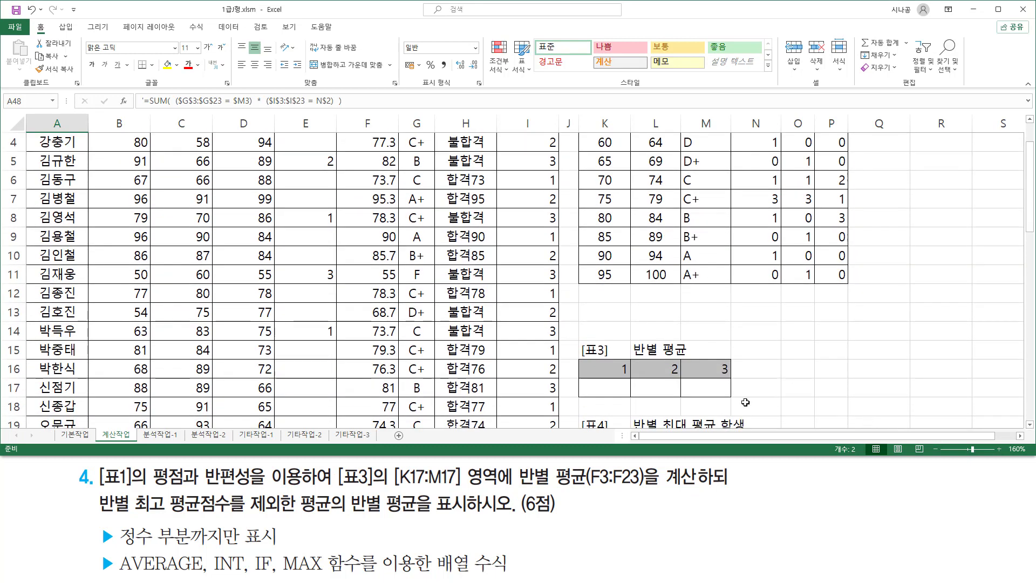
{"action": "mouse_move", "coordinate": [582, 382]}
{"action": "left_mouse_down"}
{"action": "mouse_move", "coordinate": [599, 405]}
{"action": "mouse_move", "coordinate": [734, 411]}
{"action": "mouse_move", "coordinate": [733, 398]}
{"action": "left_mouse_up"}
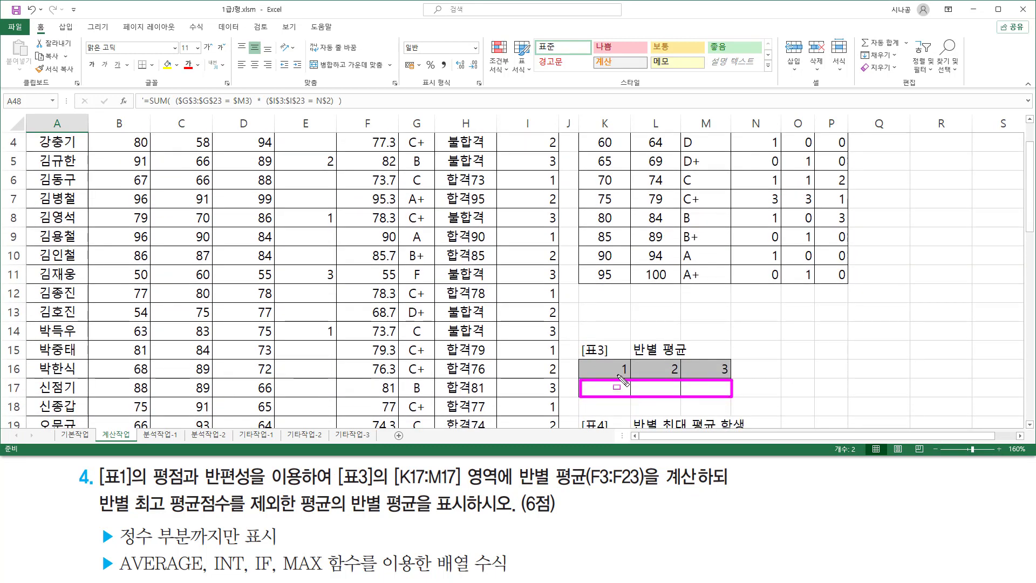
{"action": "mouse_move", "coordinate": [617, 372]}
{"action": "left_mouse_down"}
{"action": "mouse_move", "coordinate": [627, 373]}
{"action": "mouse_move", "coordinate": [608, 392]}
{"action": "mouse_move", "coordinate": [671, 361]}
{"action": "mouse_move", "coordinate": [673, 391]}
{"action": "mouse_move", "coordinate": [655, 384]}
{"action": "mouse_move", "coordinate": [721, 388]}
{"action": "left_mouse_up"}
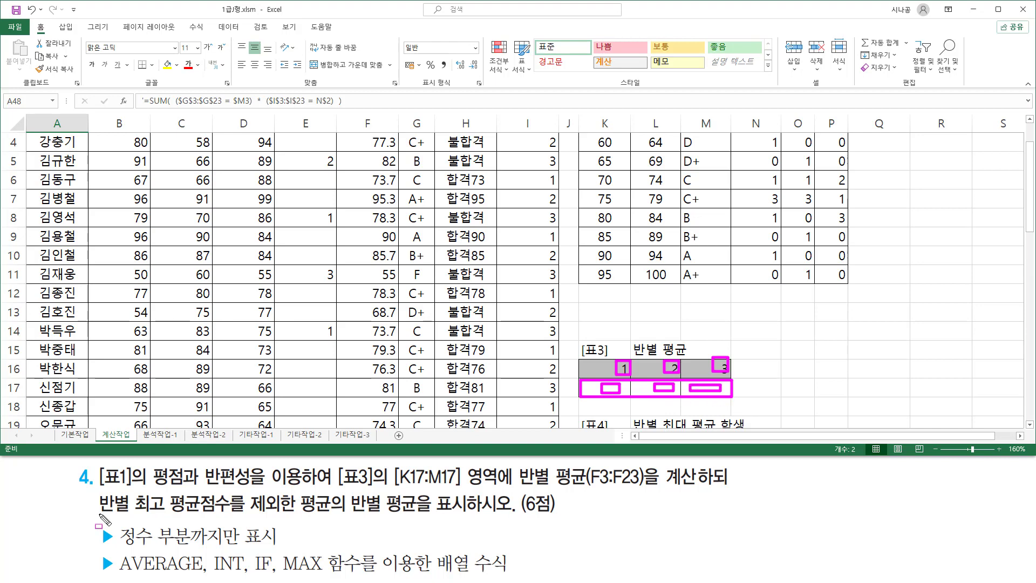
{"action": "mouse_move", "coordinate": [100, 513]}
{"action": "left_mouse_down"}
{"action": "mouse_move", "coordinate": [240, 512]}
{"action": "mouse_move", "coordinate": [235, 502]}
{"action": "mouse_move", "coordinate": [296, 497]}
{"action": "mouse_move", "coordinate": [326, 515]}
{"action": "mouse_move", "coordinate": [466, 513]}
{"action": "left_mouse_up"}
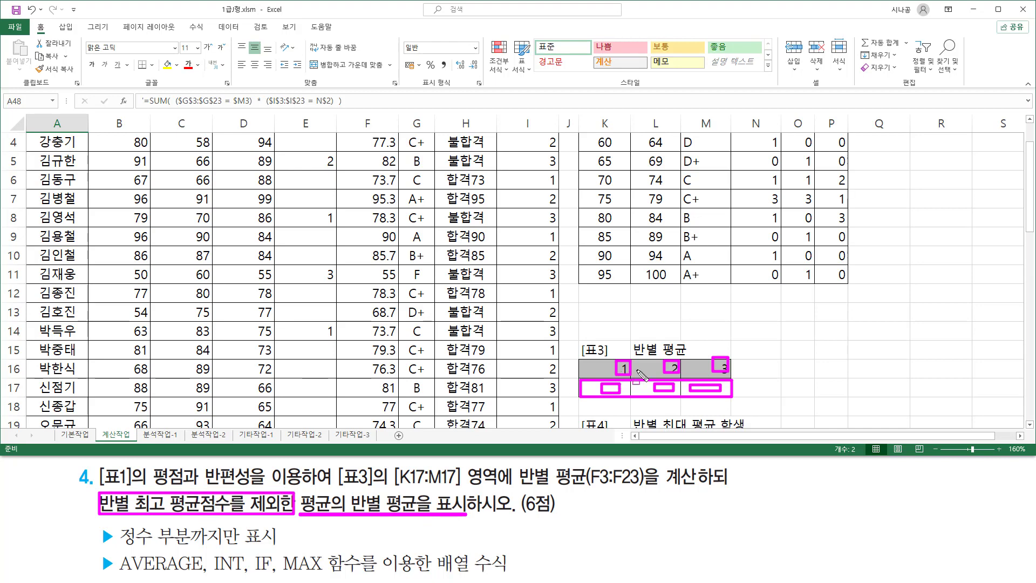
{"action": "key", "text": "Escape"}
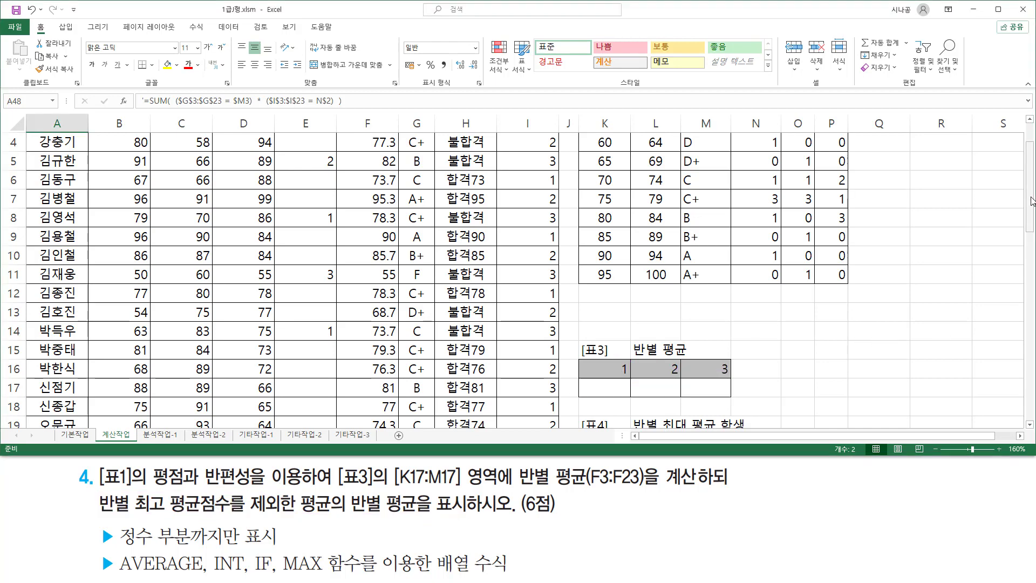
Examine the 평균 column and task 4's MAX array formula requirement for finding each class's highest average.
{"action": "left_click_drag", "start_coordinate": [1031, 192], "coordinate": [1033, 171]}
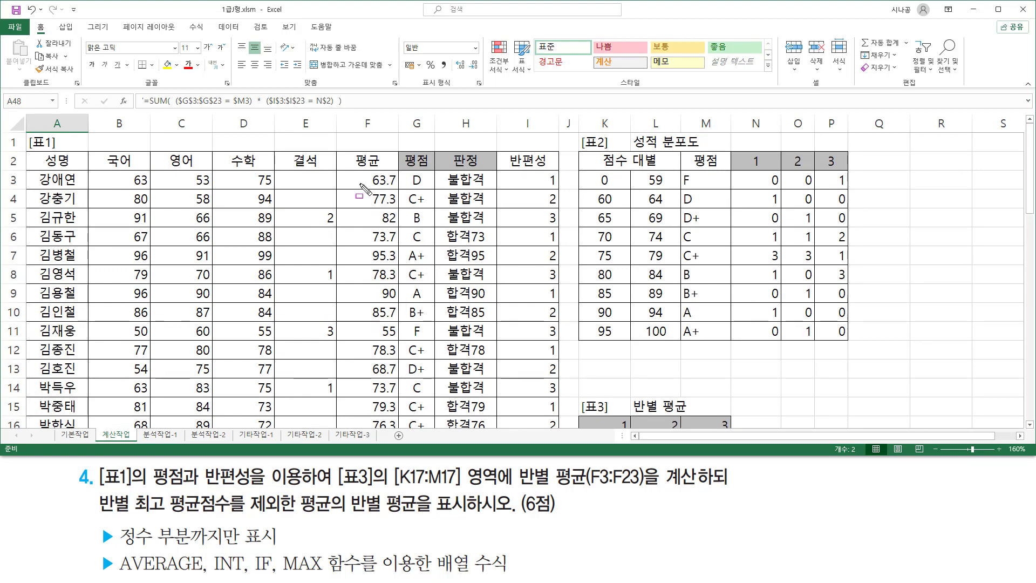
{"action": "mouse_move", "coordinate": [350, 144]}
{"action": "left_mouse_down"}
{"action": "mouse_move", "coordinate": [392, 172]}
{"action": "mouse_move", "coordinate": [381, 435]}
{"action": "mouse_move", "coordinate": [397, 425]}
{"action": "left_mouse_up"}
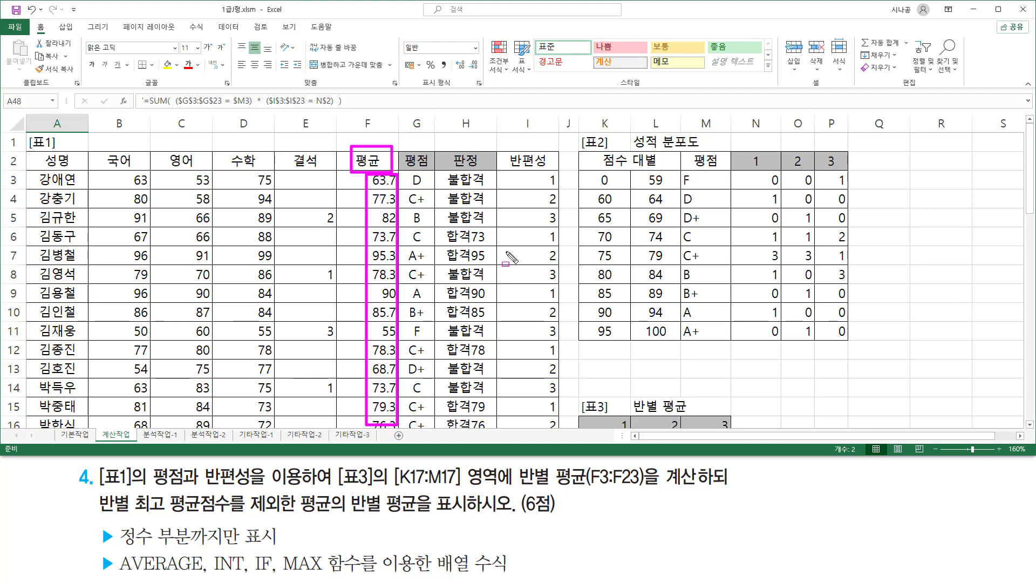
{"action": "mouse_move", "coordinate": [93, 490]}
{"action": "left_mouse_down"}
{"action": "mouse_move", "coordinate": [131, 520]}
{"action": "mouse_move", "coordinate": [237, 515]}
{"action": "left_mouse_up"}
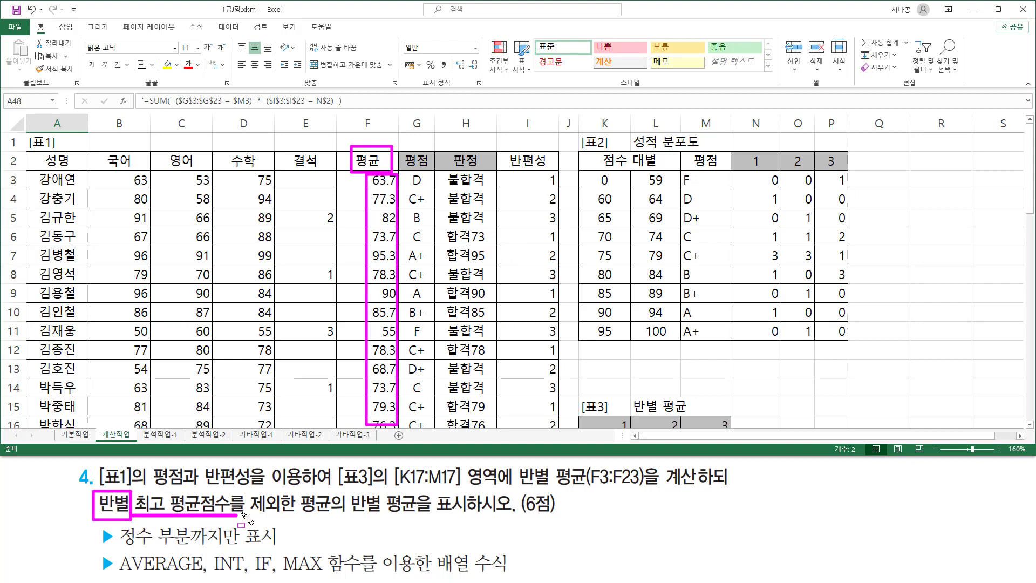
{"action": "key", "text": "Escape"}
{"action": "left_click_drag", "start_coordinate": [1032, 204], "coordinate": [1033, 241]}
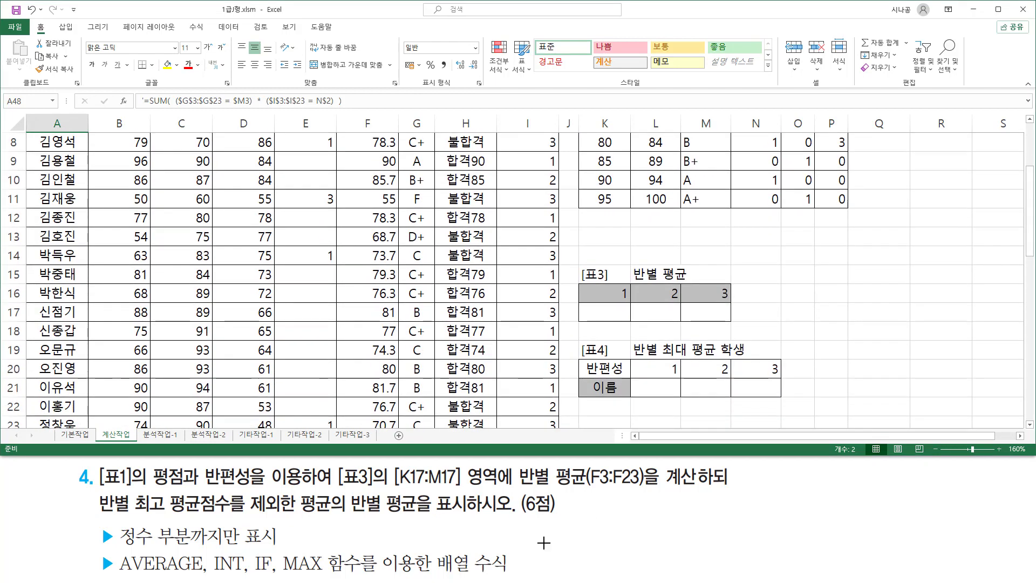
{"action": "mouse_move", "coordinate": [281, 549]}
{"action": "left_mouse_down"}
{"action": "mouse_move", "coordinate": [285, 574]}
{"action": "mouse_move", "coordinate": [357, 574]}
{"action": "left_mouse_up"}
{"action": "left_click_drag", "start_coordinate": [438, 575], "coordinate": [512, 576]}
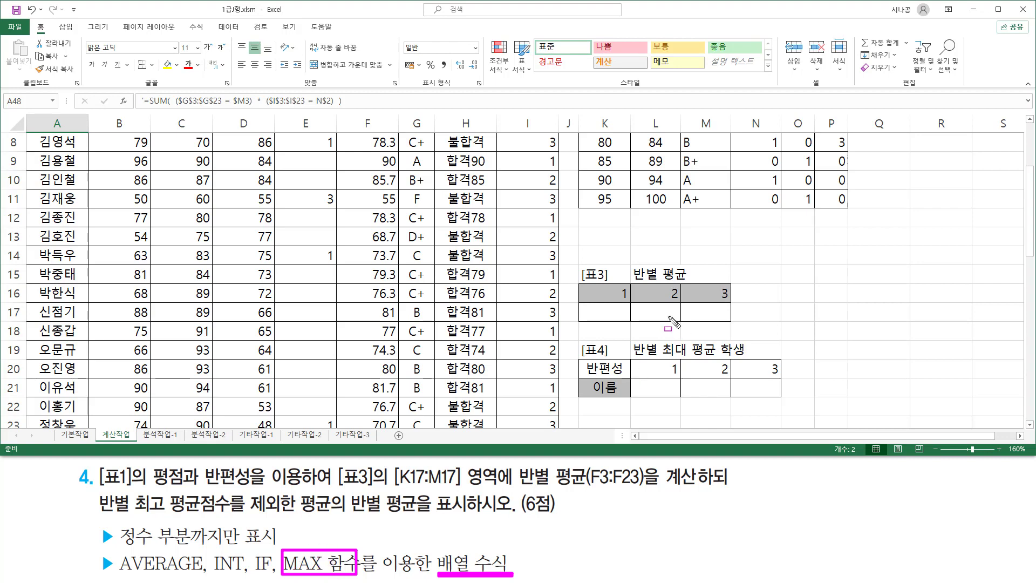
{"action": "left_click_drag", "start_coordinate": [607, 285], "coordinate": [630, 301]}
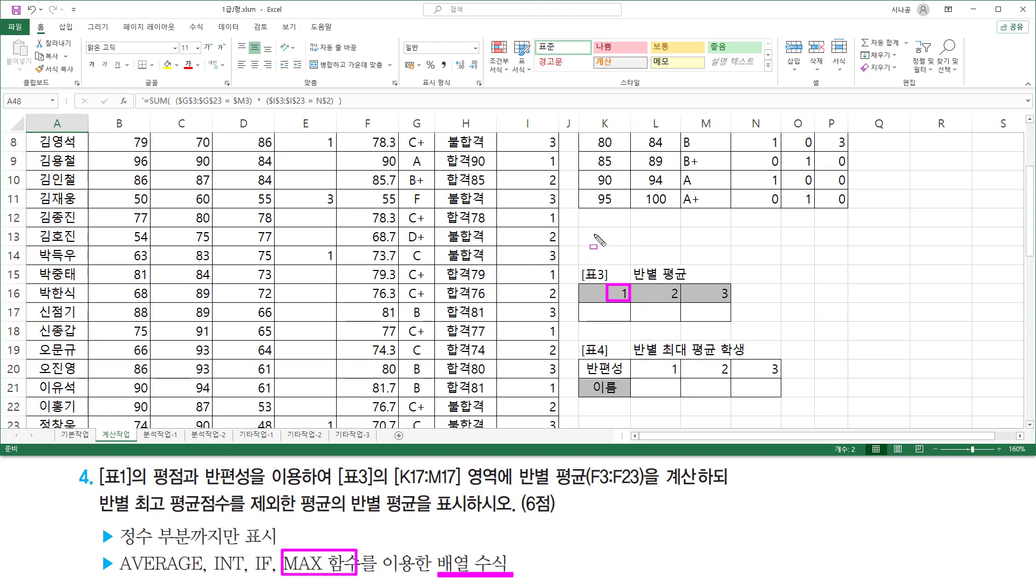
{"action": "key", "text": "Escape"}
Write the formula outline max( (조건) * (평균) ) as a text note in K12.
{"action": "left_click", "coordinate": [616, 220]}
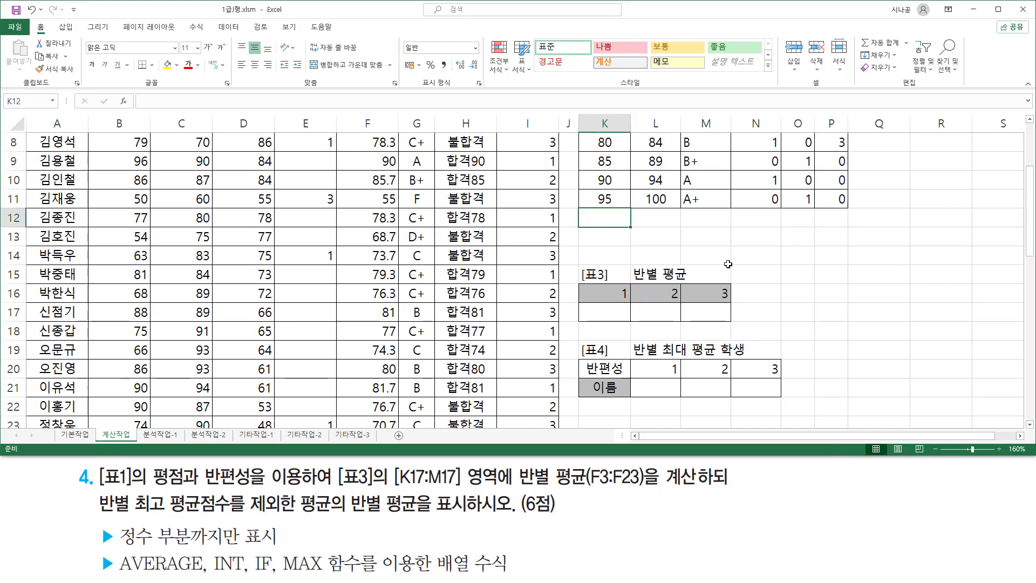
{"action": "type", "text": "ㅡㅁ"}
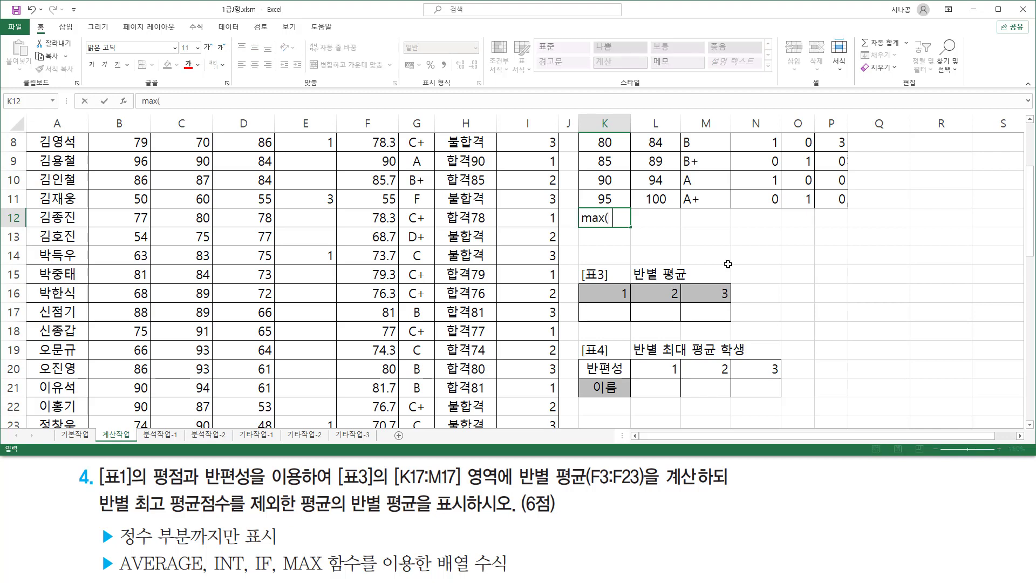
{"action": "type", "text": "("}
{"action": "type", "text": "wh"}
{"action": "type", "text": "조거"}
{"action": "type", "text": ")"}
{"action": "type", "text": " * (평균"}
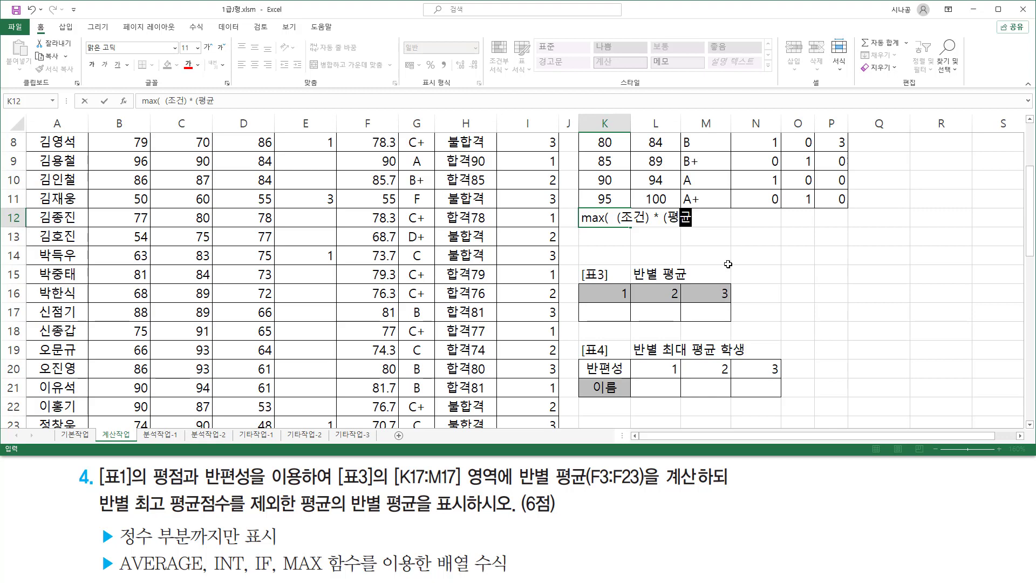
{"action": "type", "text": ")"}
{"action": "key", "text": "F2"}
{"action": "key", "text": "Return"}
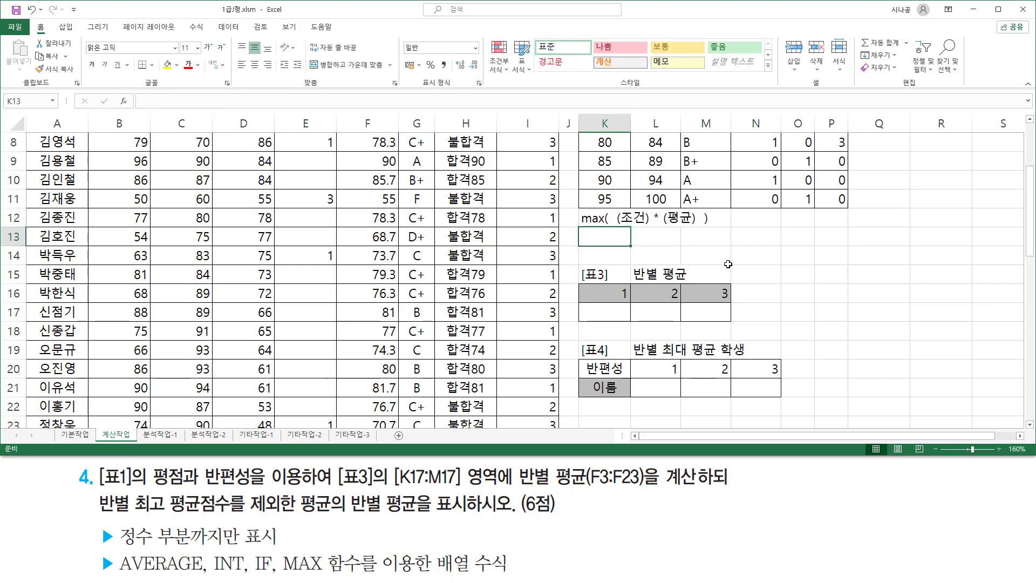
Start a MAX formula in K17 with the class condition I3:I23=K16 in its own parentheses.
{"action": "left_click", "coordinate": [616, 312]}
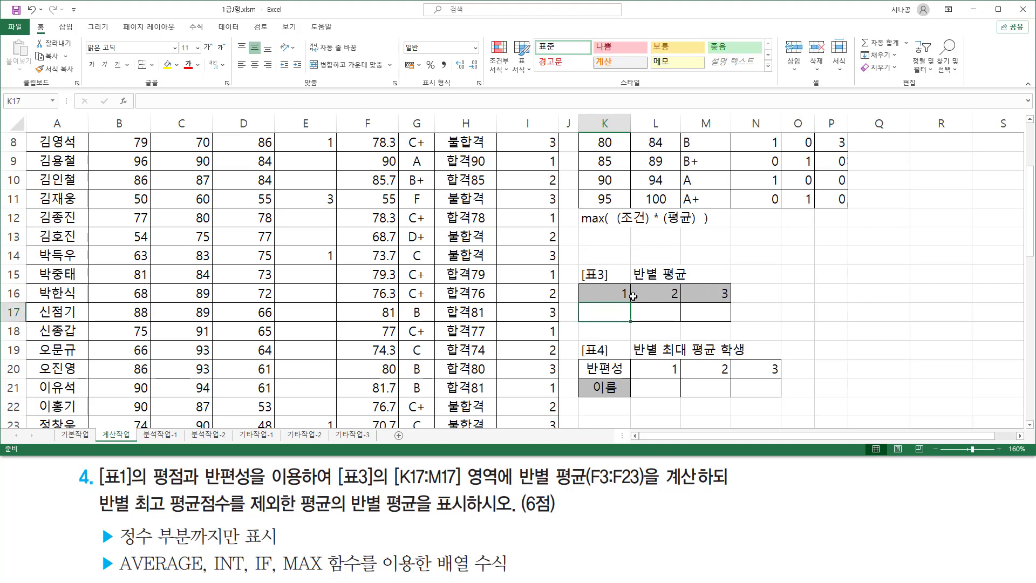
{"action": "type", "text": "="}
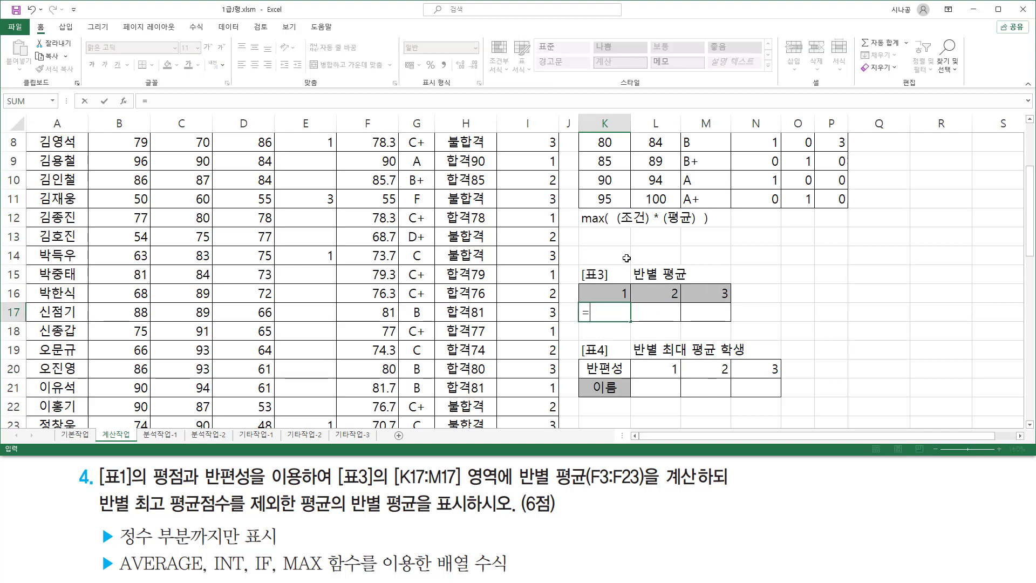
{"action": "type", "text": "max"}
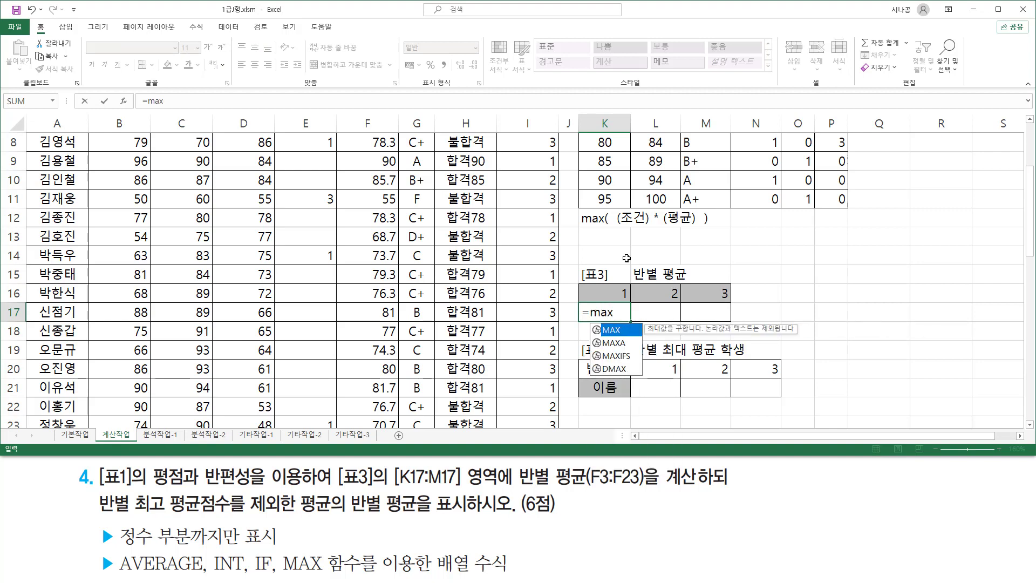
{"action": "key", "text": "Tab"}
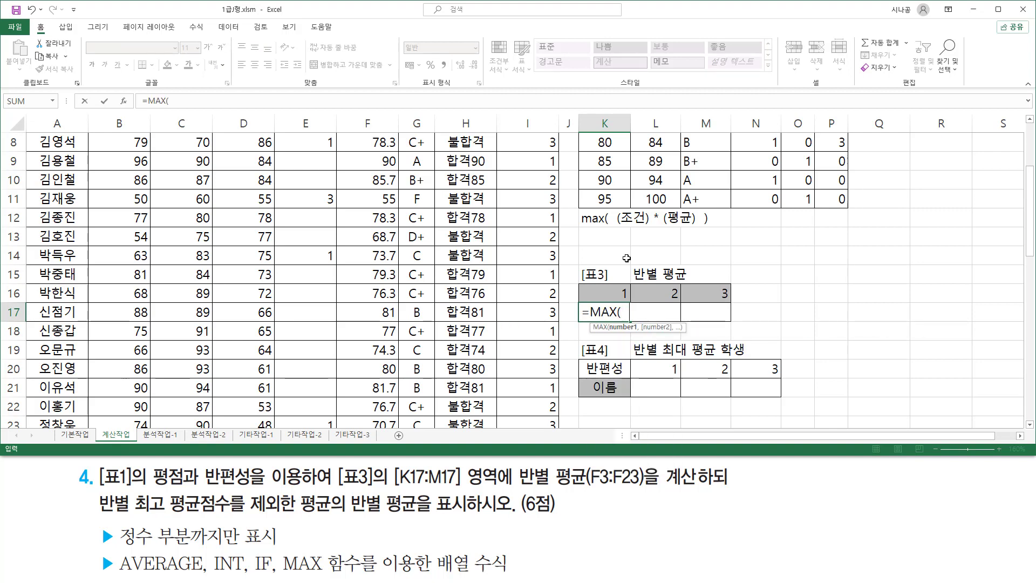
{"action": "type", "text": "("}
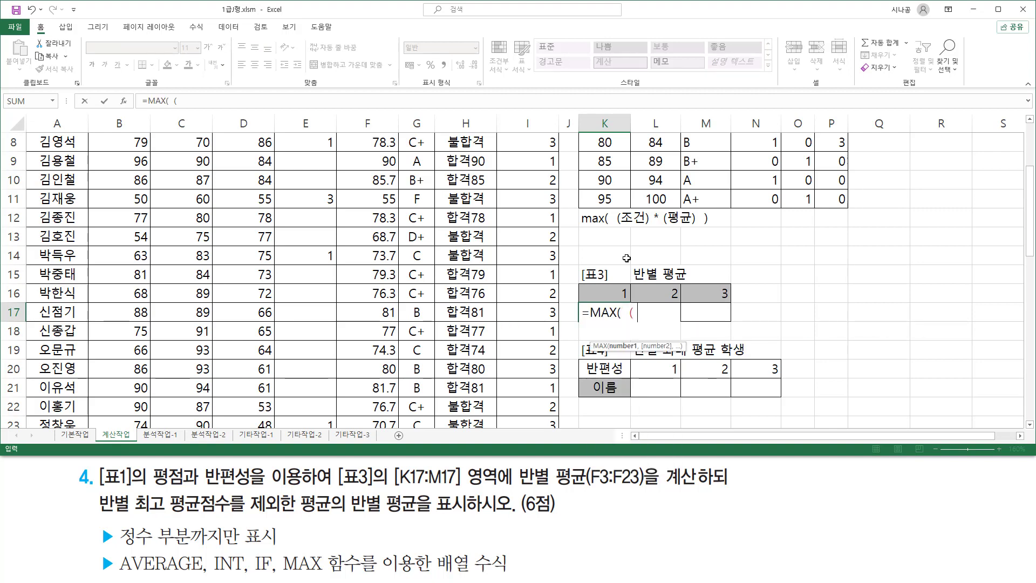
{"action": "scroll", "coordinate": [463, 273], "scroll_direction": "up", "scroll_amount": 3}
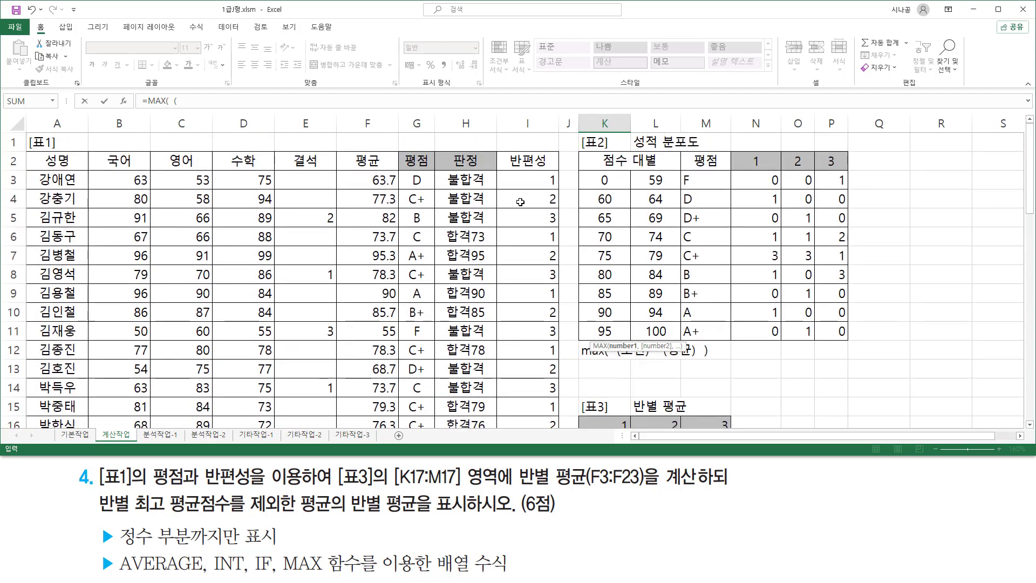
{"action": "left_click_drag", "start_coordinate": [526, 180], "coordinate": [516, 495]}
{"action": "left_click_drag", "start_coordinate": [519, 500], "coordinate": [547, 388]}
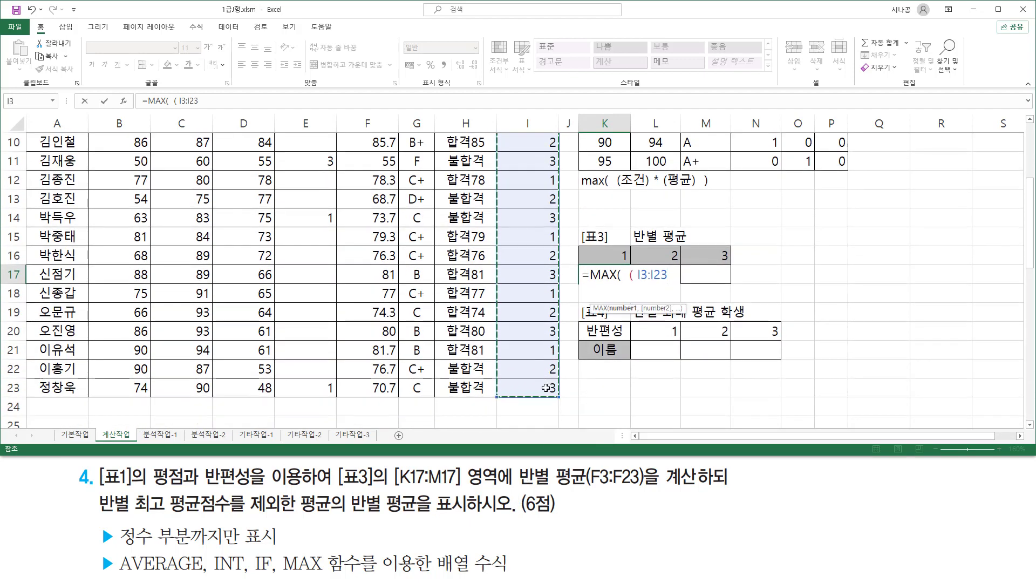
{"action": "type", "text": "="}
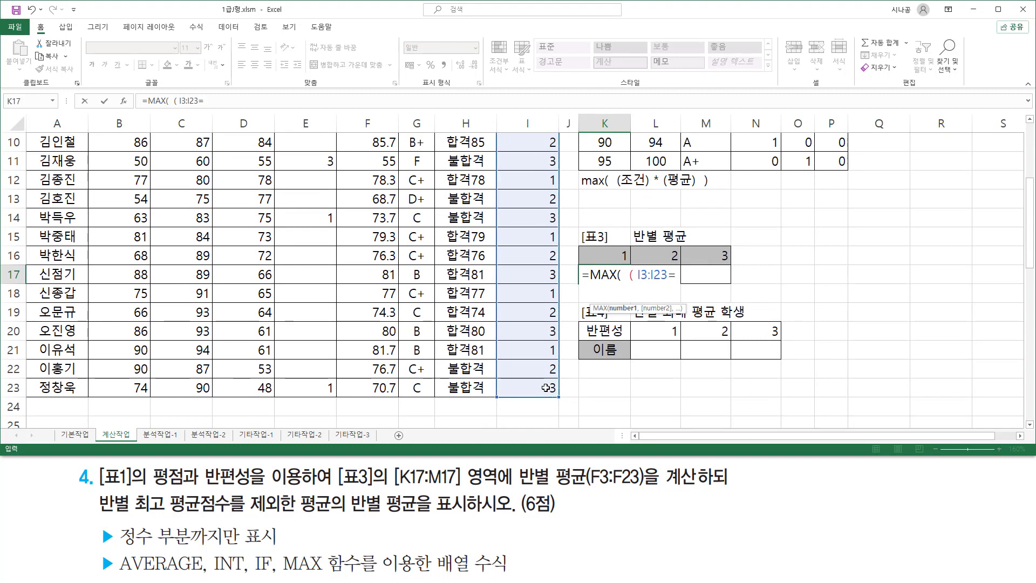
{"action": "left_click", "coordinate": [599, 255]}
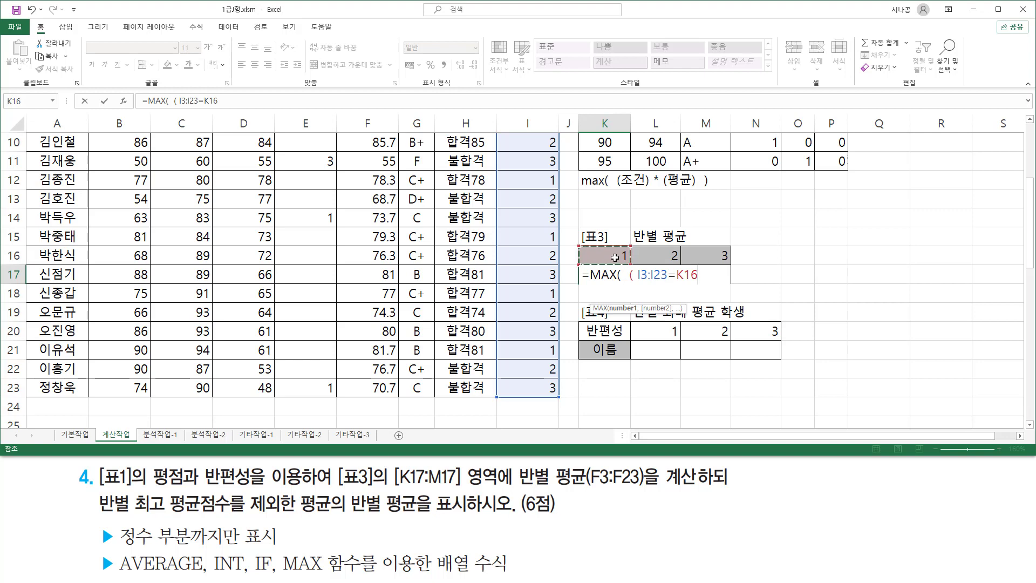
Multiply the class condition by the averages in (F3:F23), close the MAX formula and enter it as an array formula in K17.
{"action": "type", "text": ") * ("}
{"action": "scroll", "coordinate": [381, 183], "scroll_direction": "up", "scroll_amount": 3}
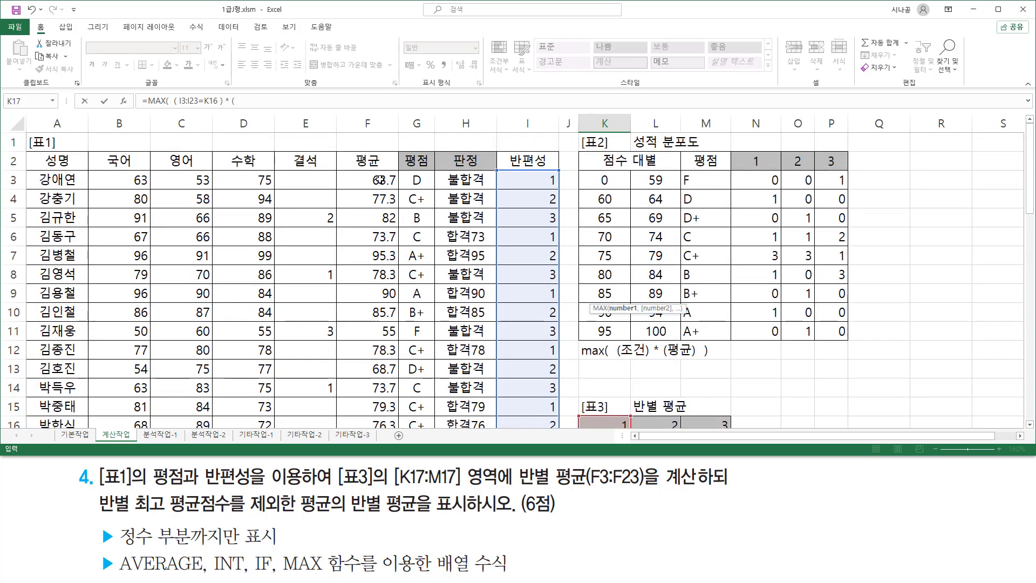
{"action": "left_click_drag", "start_coordinate": [379, 180], "coordinate": [377, 381]}
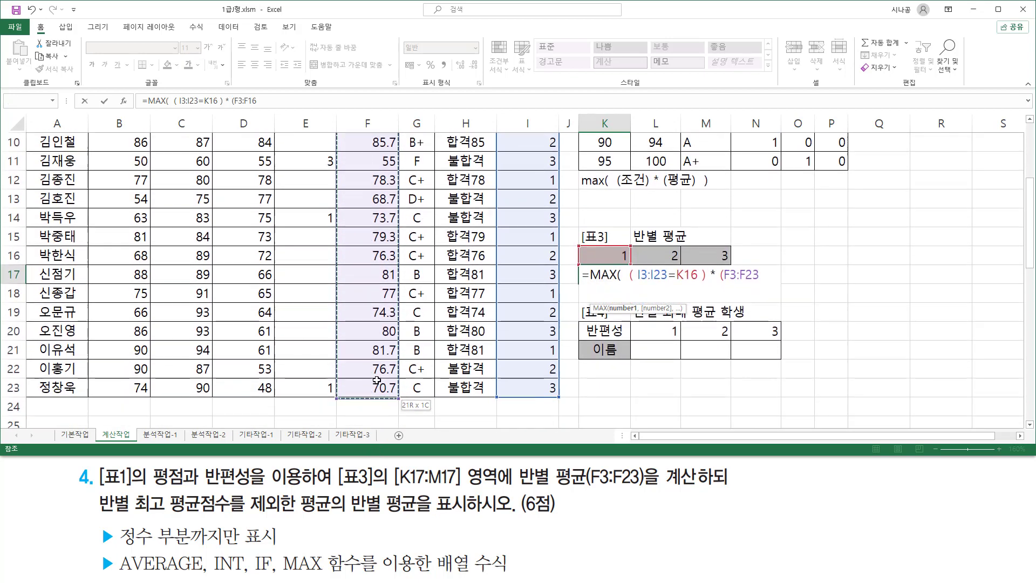
{"action": "scroll", "coordinate": [377, 384], "scroll_direction": "up", "scroll_amount": 3}
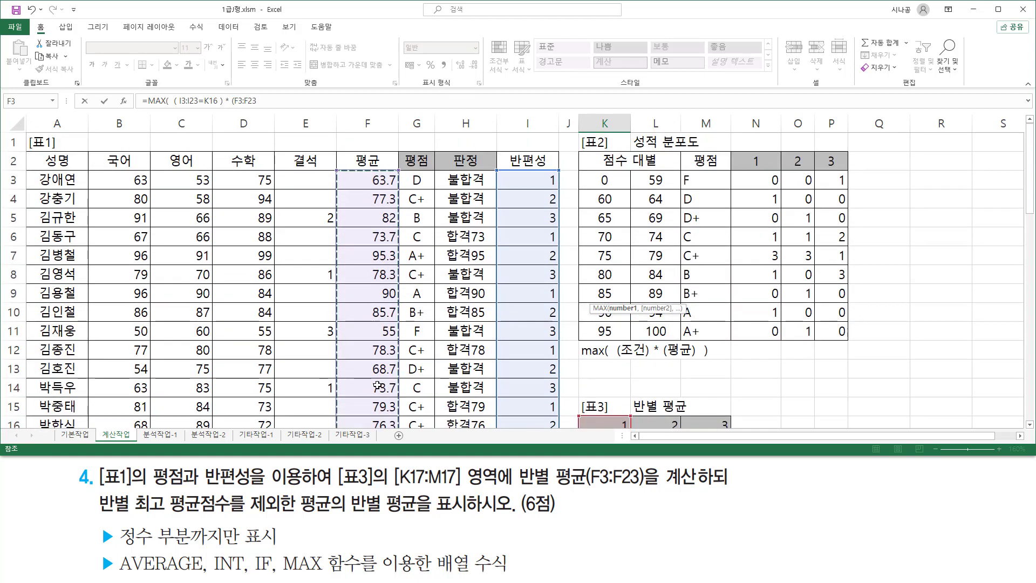
{"action": "scroll", "coordinate": [377, 384], "scroll_direction": "down", "scroll_amount": 6}
{"action": "scroll", "coordinate": [429, 361], "scroll_direction": "up", "scroll_amount": 6}
{"action": "scroll", "coordinate": [966, 378], "scroll_direction": "down", "scroll_amount": 2}
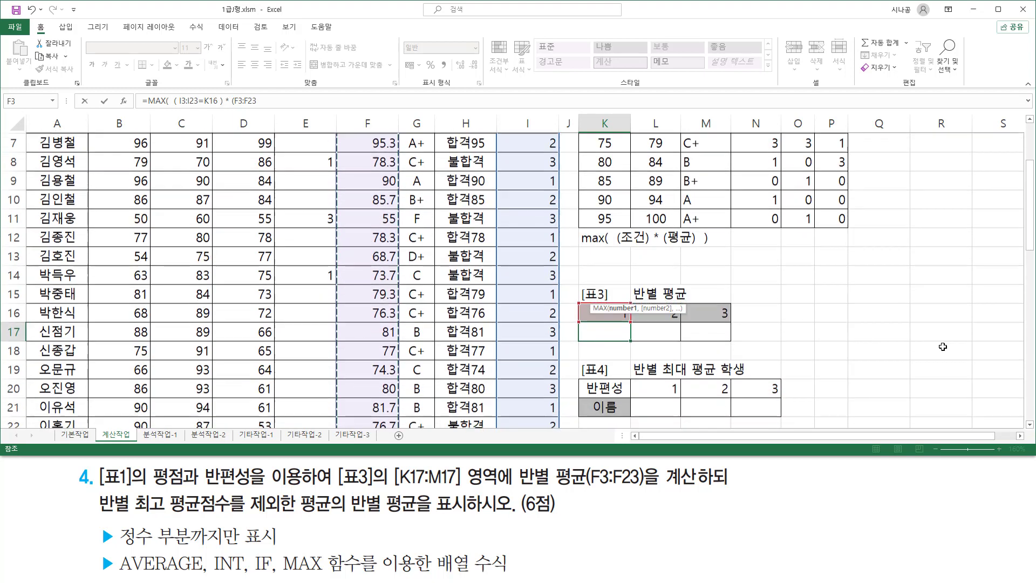
{"action": "type", "text": ")"}
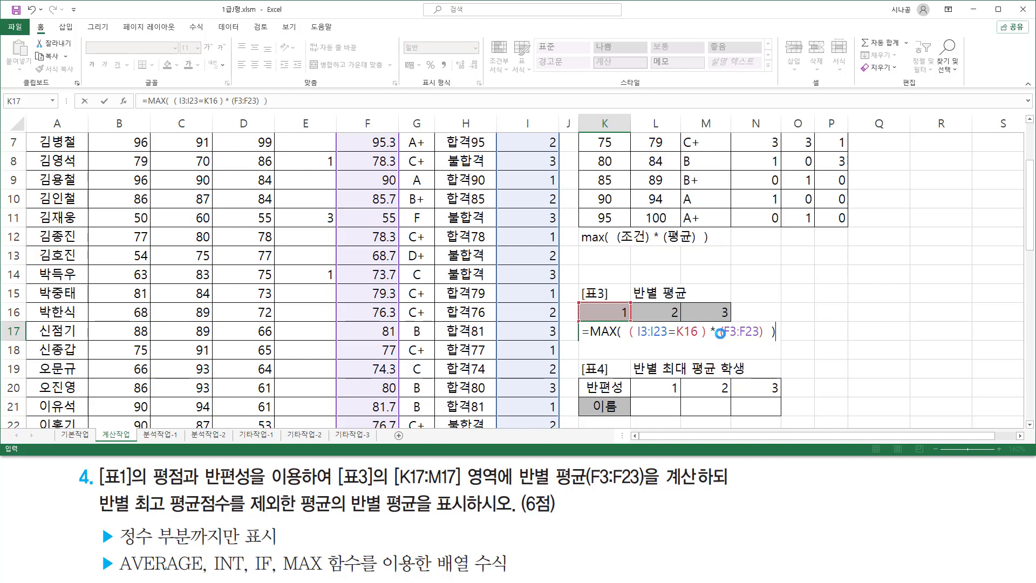
{"action": "left_click_drag", "start_coordinate": [634, 340], "coordinate": [764, 341]}
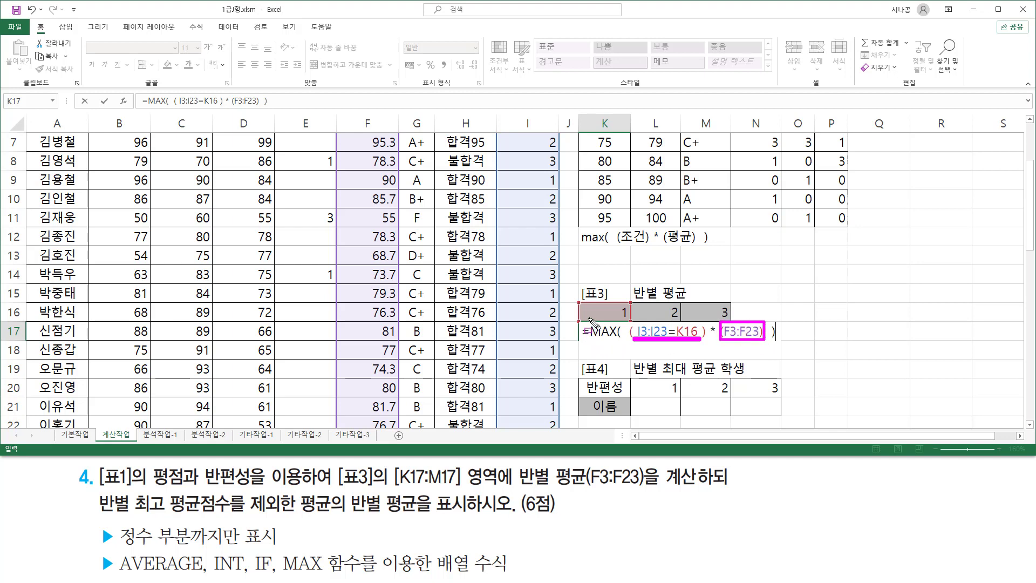
{"action": "left_click_drag", "start_coordinate": [588, 317], "coordinate": [792, 351]}
{"action": "key", "text": "Escape"}
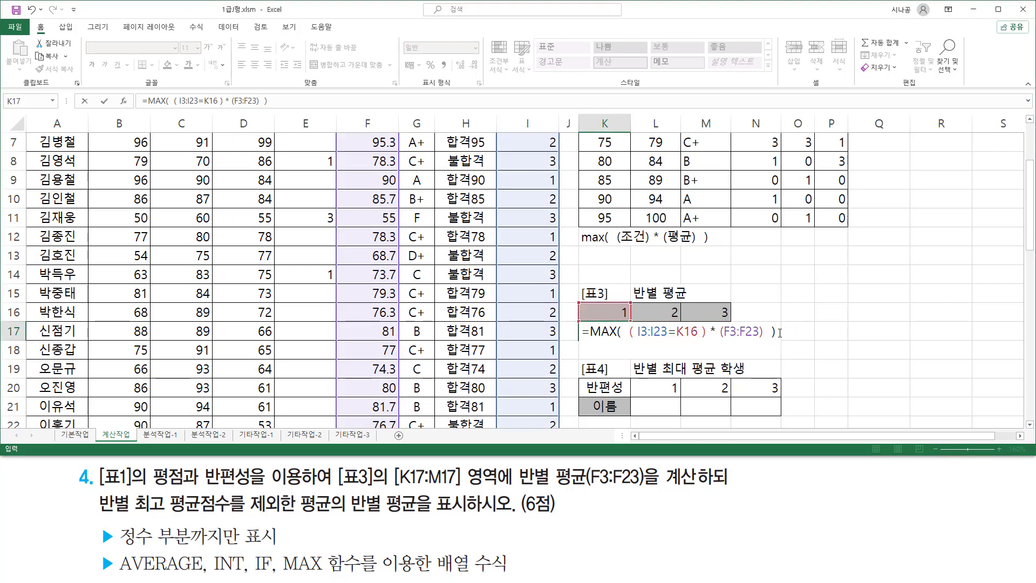
{"action": "key", "text": "ctrl+shift+Return"}
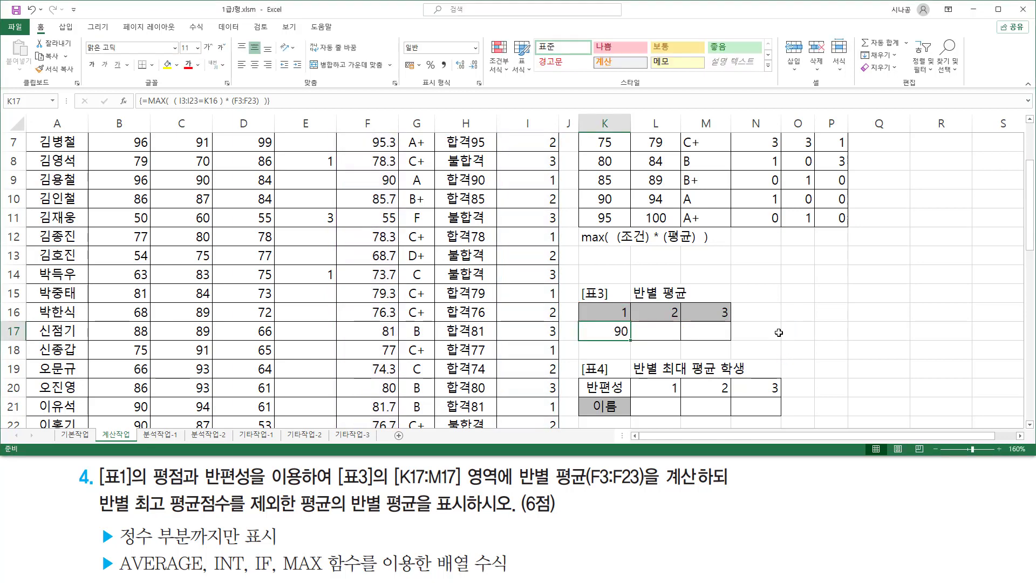
Reopen K17's MAX formula and make its ranges absolute as $I$3:$I$23 and $F$3:$F$23.
{"action": "double_click", "coordinate": [609, 333]}
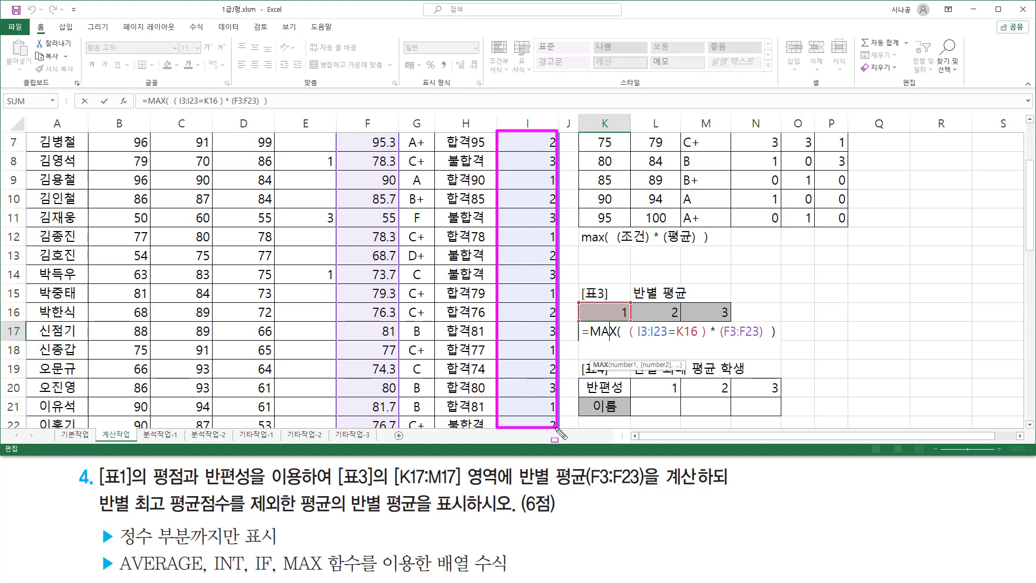
{"action": "left_click_drag", "start_coordinate": [329, 128], "coordinate": [412, 424]}
{"action": "left_click_drag", "start_coordinate": [640, 332], "coordinate": [662, 335]}
{"action": "key", "text": "F4"}
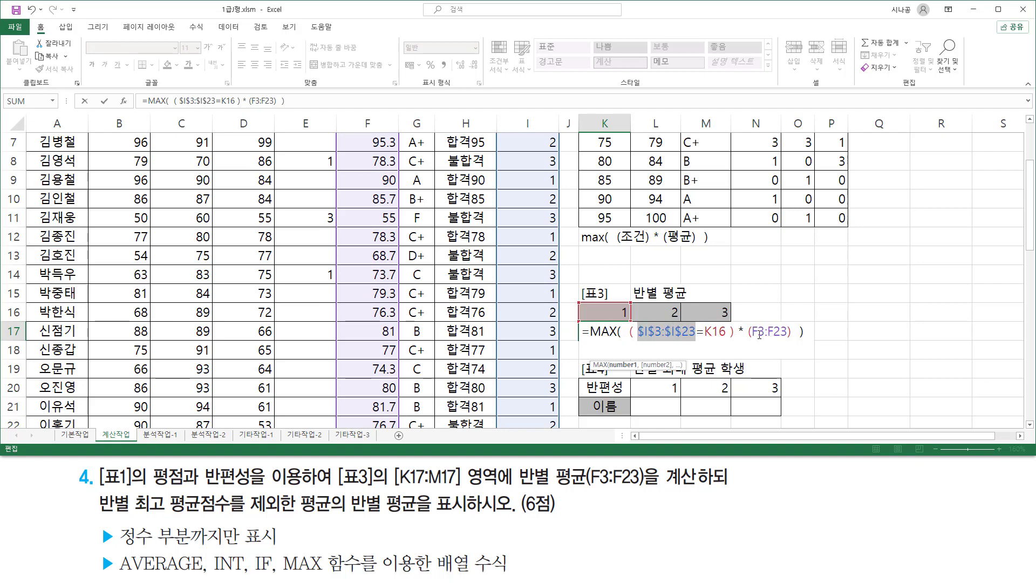
{"action": "left_click_drag", "start_coordinate": [755, 332], "coordinate": [787, 333]}
{"action": "key", "text": "F4"}
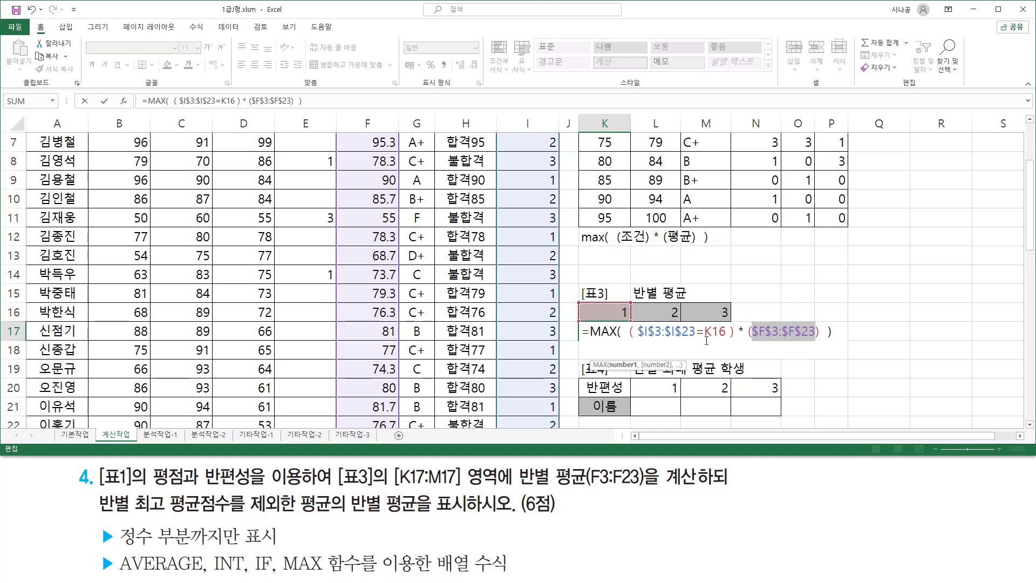
Examine how the K16 reference in the MAX formula relates to the class numbers in K16:M16.
{"action": "key", "text": "ctrl+2"}
{"action": "left_click_drag", "start_coordinate": [704, 339], "coordinate": [728, 339]}
{"action": "mouse_move", "coordinate": [586, 316]}
{"action": "left_mouse_down"}
{"action": "mouse_move", "coordinate": [584, 304]}
{"action": "mouse_move", "coordinate": [628, 307]}
{"action": "mouse_move", "coordinate": [626, 319]}
{"action": "left_mouse_up"}
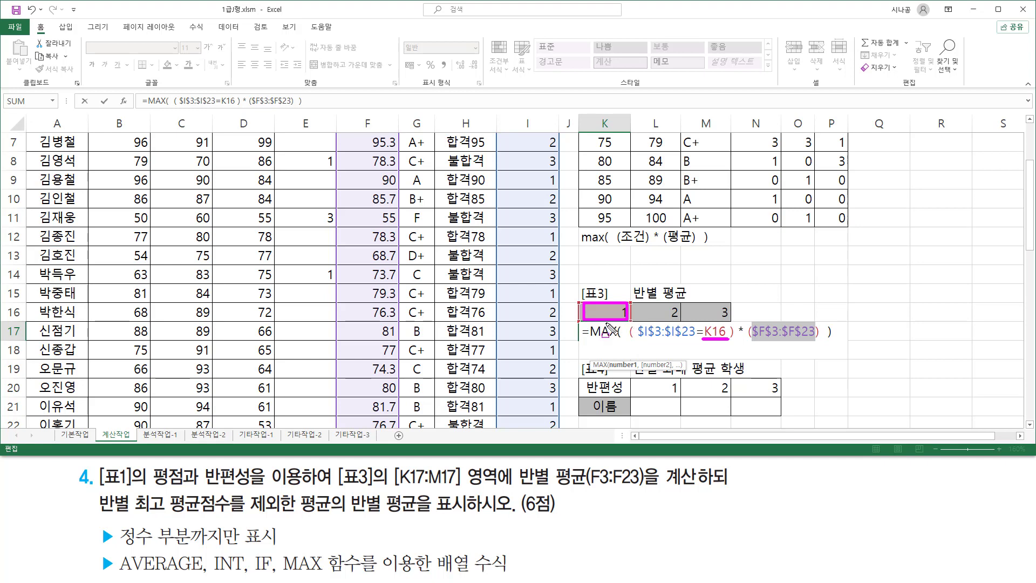
{"action": "mouse_move", "coordinate": [641, 317]}
{"action": "left_mouse_down"}
{"action": "mouse_move", "coordinate": [663, 304]}
{"action": "mouse_move", "coordinate": [734, 319]}
{"action": "left_mouse_up"}
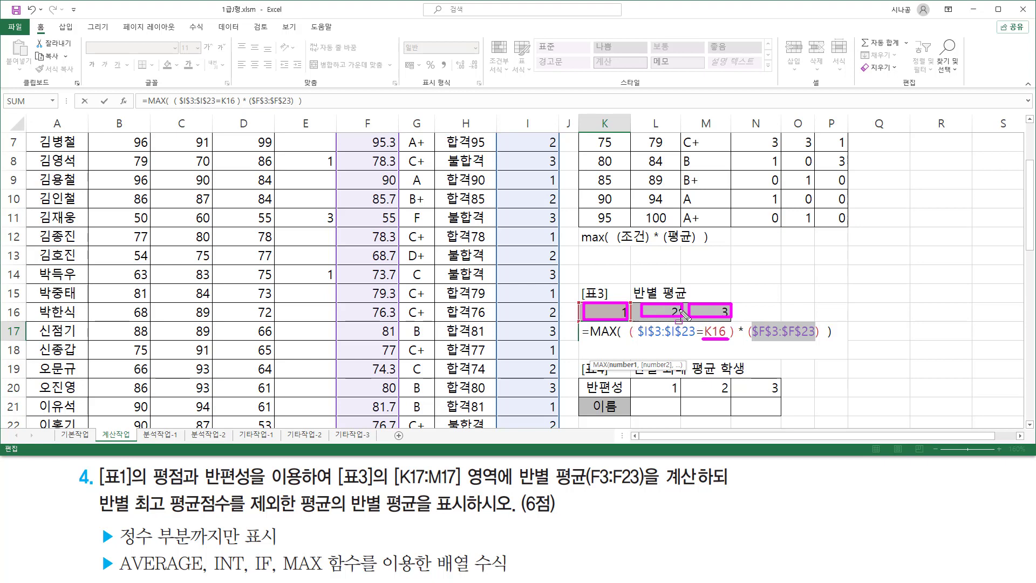
{"action": "key", "text": "Escape"}
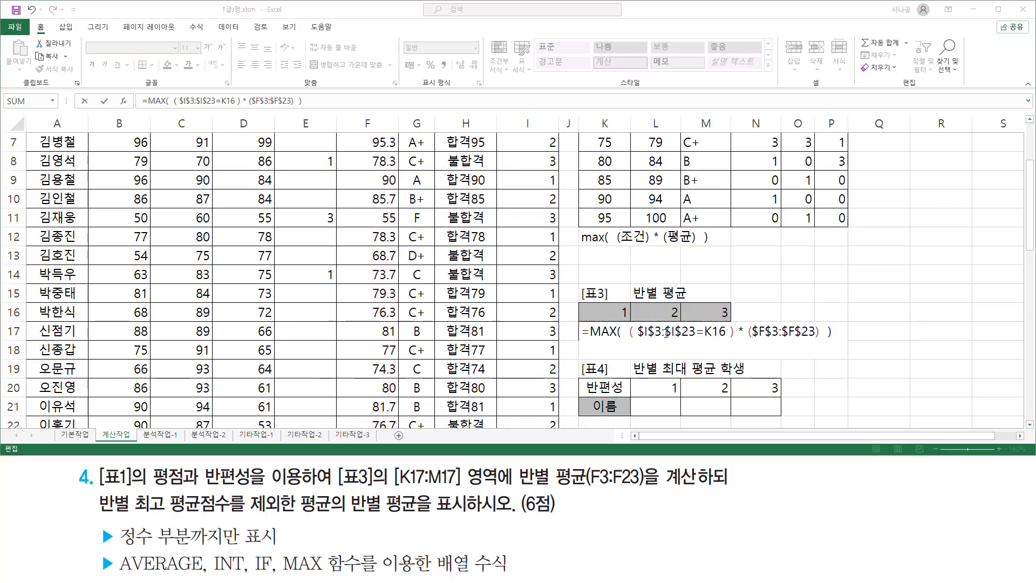
{"action": "left_click", "coordinate": [683, 331]}
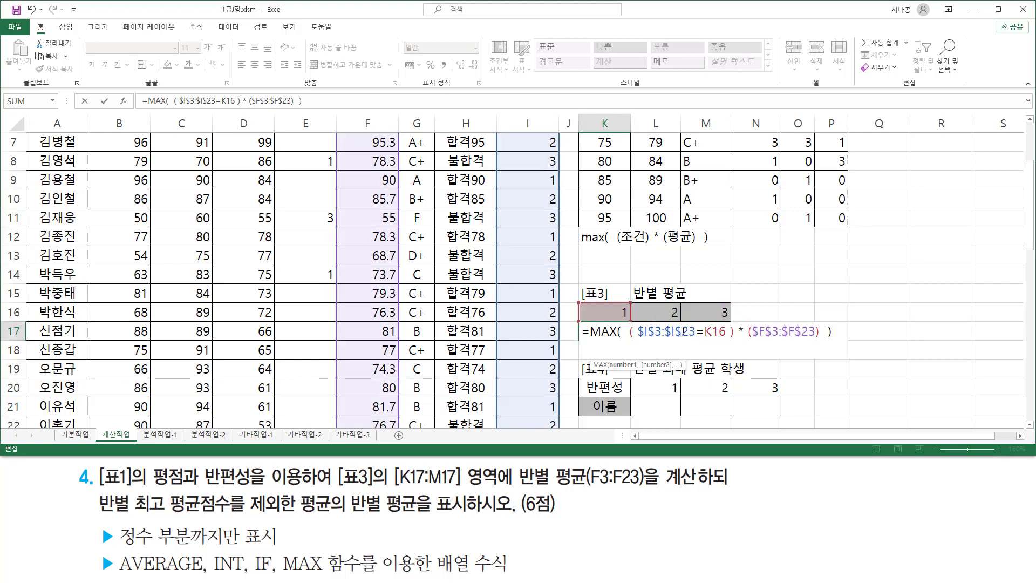
Enter K17's MAX formula as an array formula and fill it across to M17.
{"action": "key", "text": "ctrl+shift+Return"}
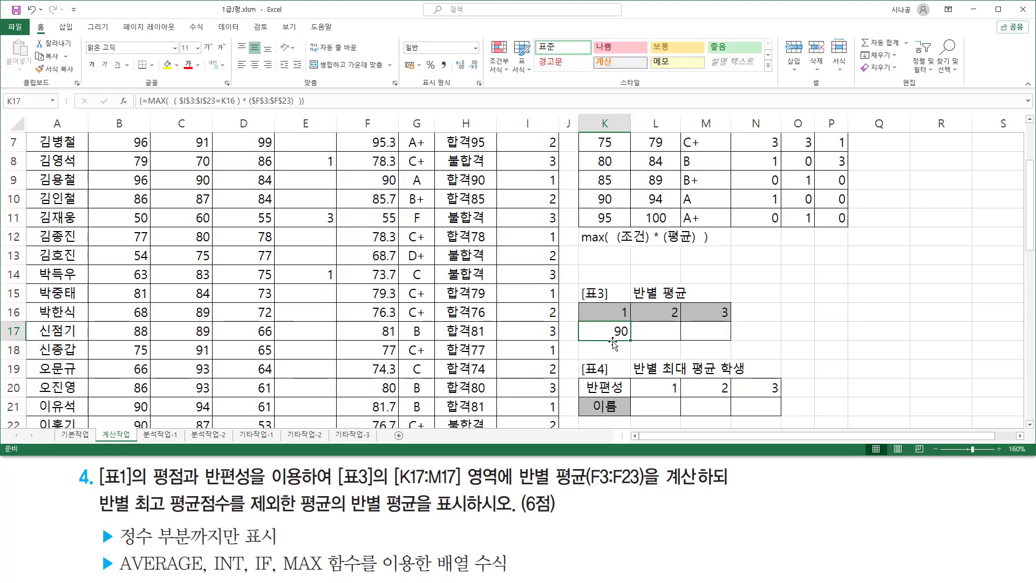
{"action": "left_click_drag", "start_coordinate": [630, 340], "coordinate": [728, 347]}
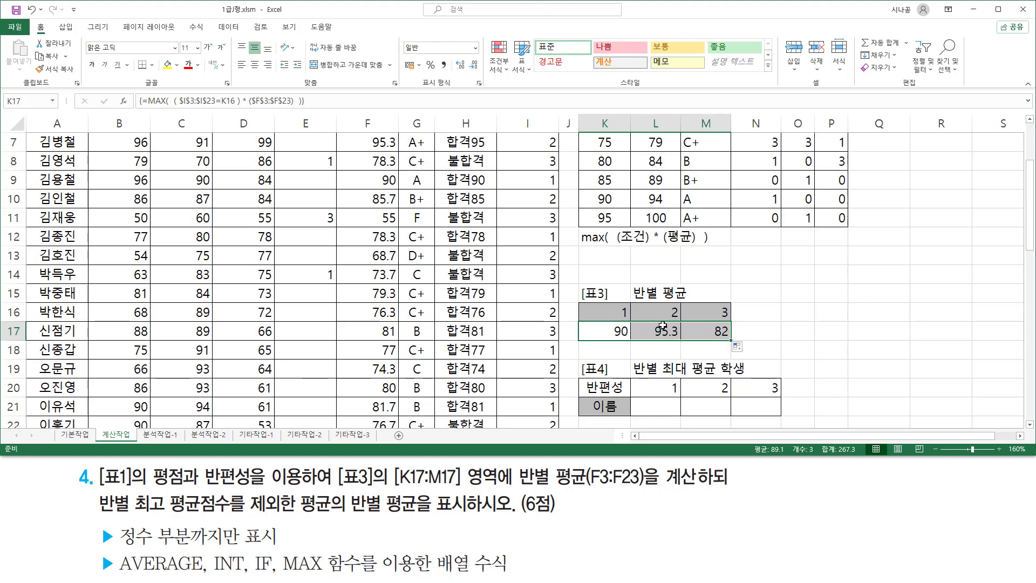
{"action": "key", "text": "ctrl+shift+d"}
{"action": "left_click_drag", "start_coordinate": [651, 339], "coordinate": [728, 337]}
{"action": "left_click_drag", "start_coordinate": [611, 338], "coordinate": [629, 338]}
{"action": "left_click_drag", "start_coordinate": [98, 512], "coordinate": [464, 514]}
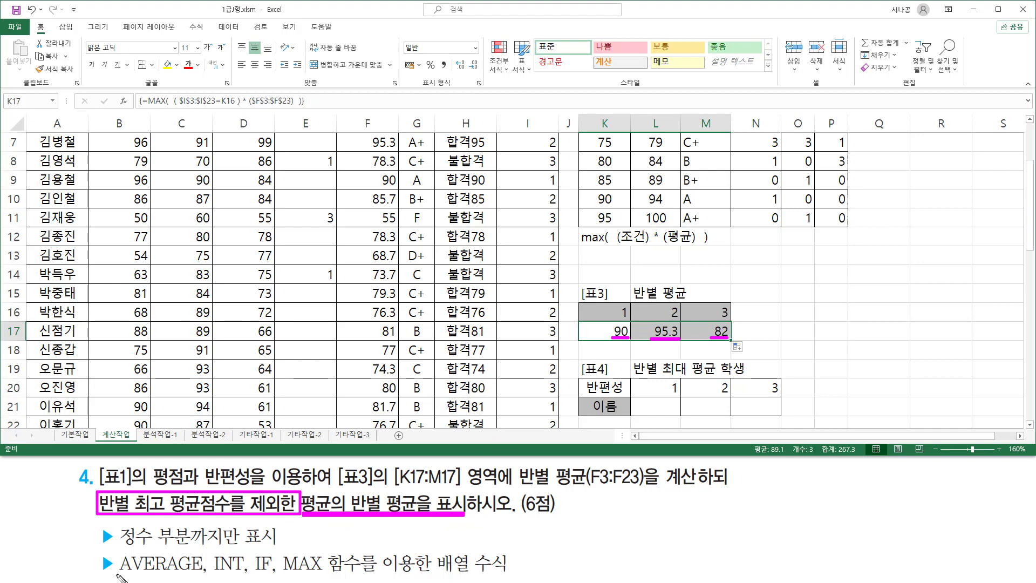
{"action": "left_click_drag", "start_coordinate": [116, 573], "coordinate": [272, 573]}
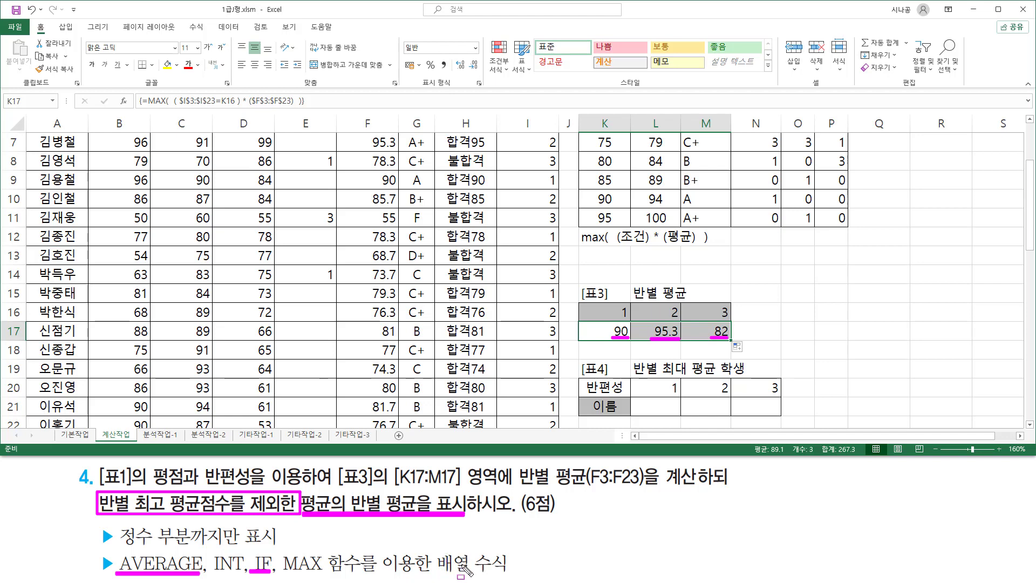
Start a plain-text formula outline in K13 reading "average( if( (반편성=1) * ( 평균".
{"action": "left_click", "coordinate": [604, 255]}
{"action": "type", "text": "avera"}
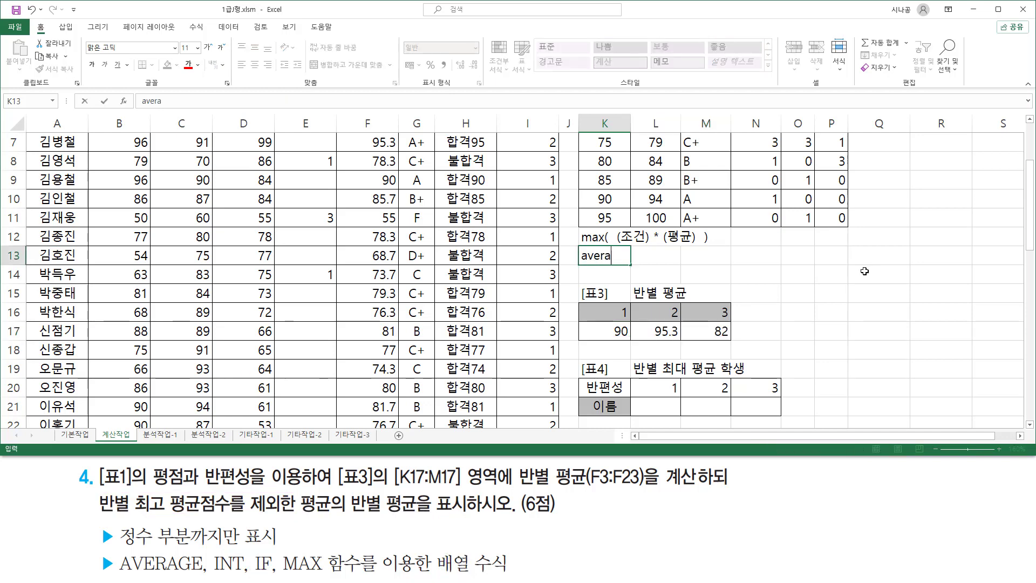
{"action": "type", "text": "ge(  if"}
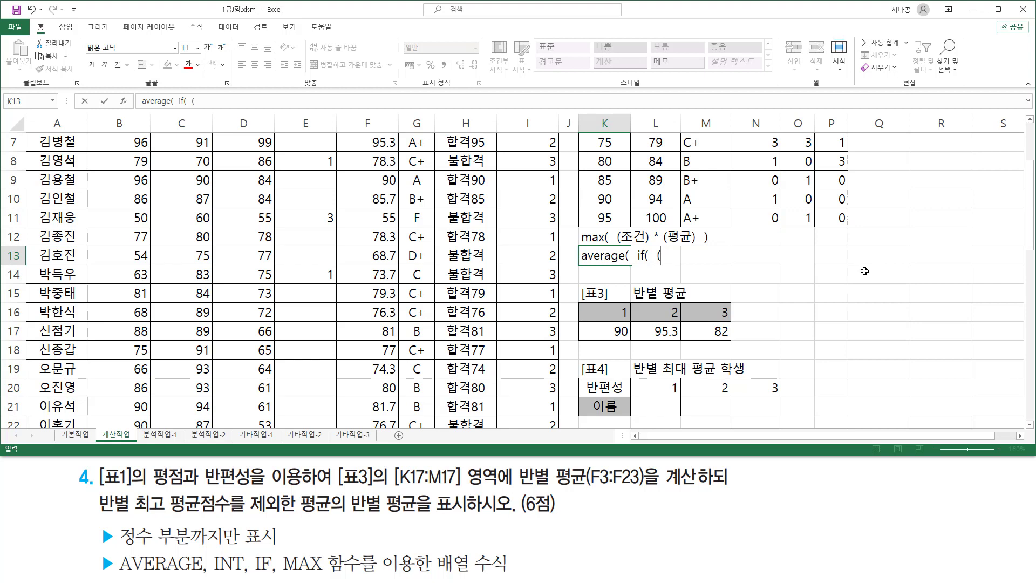
{"action": "type", "text": "(반편성"}
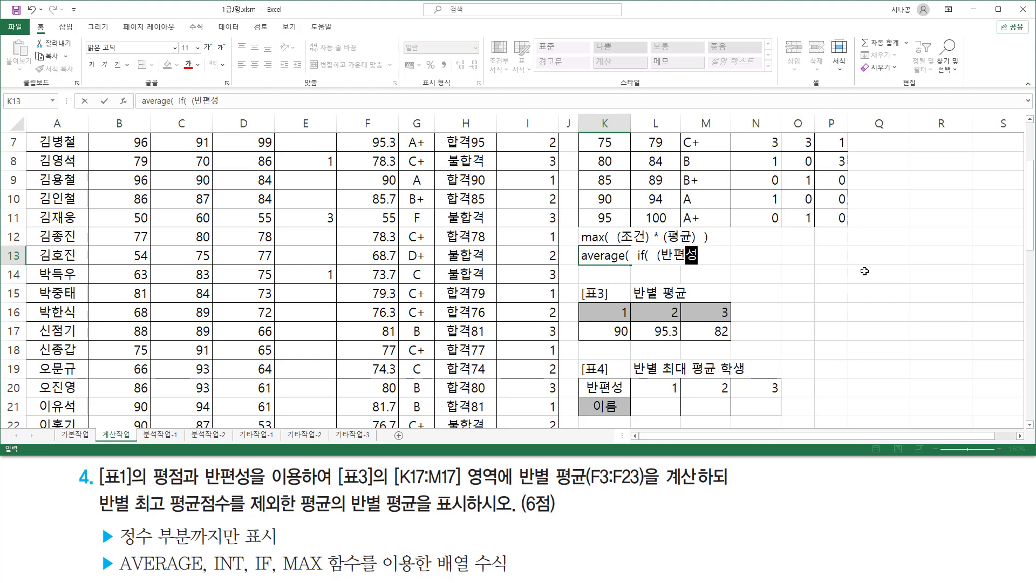
{"action": "type", "text": "=1"}
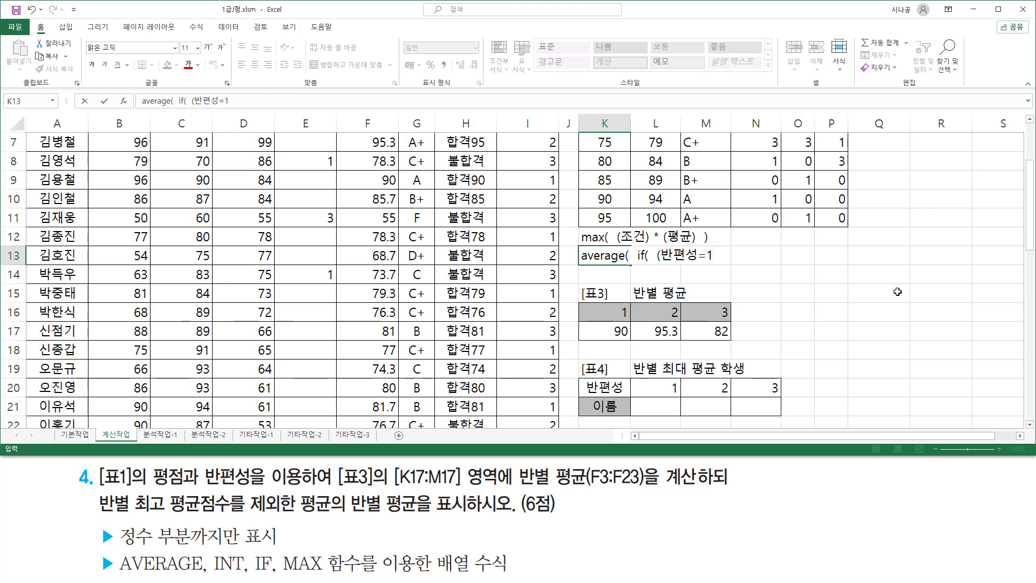
{"action": "type", "text": ") * ( 평균"}
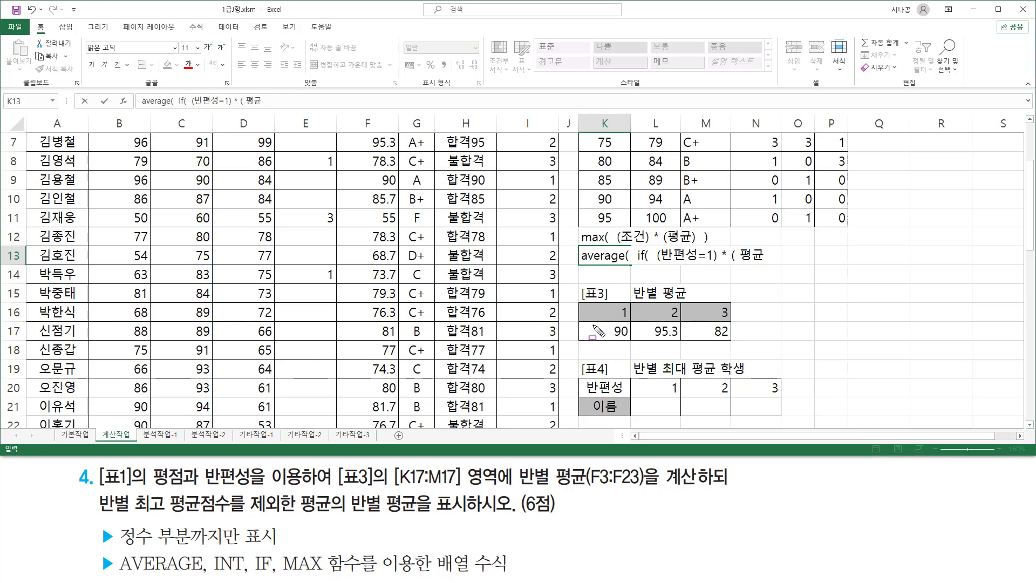
Complete the outline in K13 by adding "<> max ) , 평균 ) )" and enter it.
{"action": "mouse_move", "coordinate": [591, 322]}
{"action": "left_mouse_down"}
{"action": "mouse_move", "coordinate": [620, 340]}
{"action": "mouse_move", "coordinate": [729, 342]}
{"action": "left_mouse_up"}
{"action": "key", "text": "Escape"}
{"action": "left_click", "coordinate": [775, 254]}
{"action": "type", "text": "<> max"}
{"action": "left_click_drag", "start_coordinate": [735, 265], "coordinate": [766, 265]}
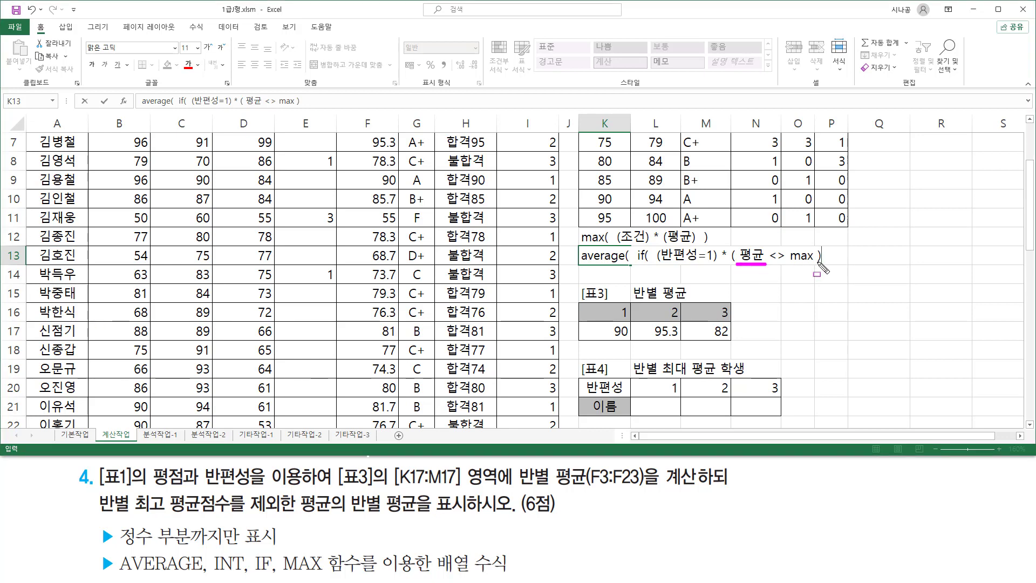
{"action": "key", "text": "Escape"}
{"action": "type", "text": "vudrb"}
{"action": "key", "text": "BackSpace"}
{"action": "key", "text": "BackSpace"}
{"action": "key", "text": "BackSpace"}
{"action": "key", "text": "BackSpace"}
{"action": "key", "text": "BackSpace"}
{"action": "key", "text": "Hangul"}
{"action": "type", "text": "ㅍ평균"}
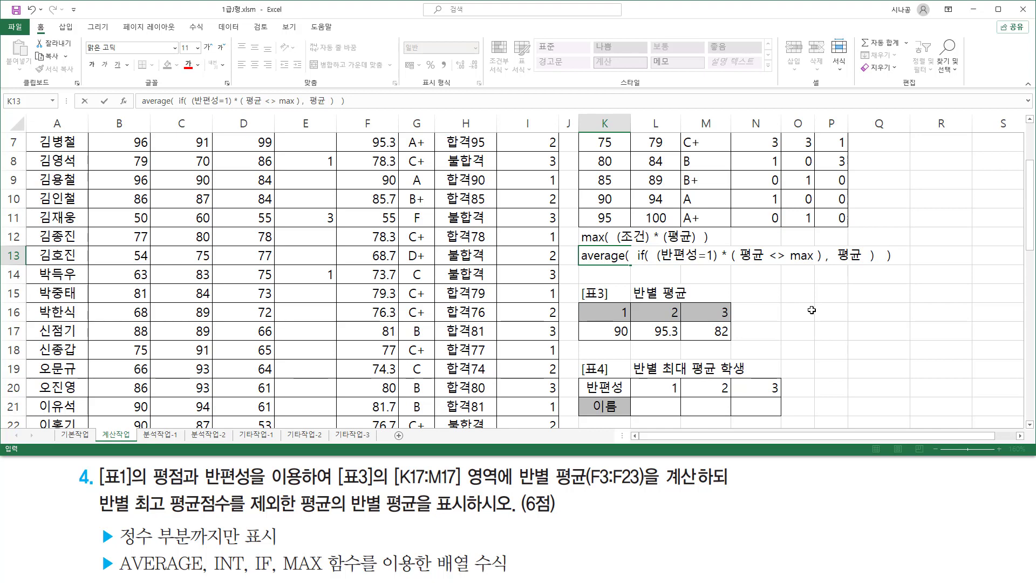
{"action": "key", "text": "Return"}
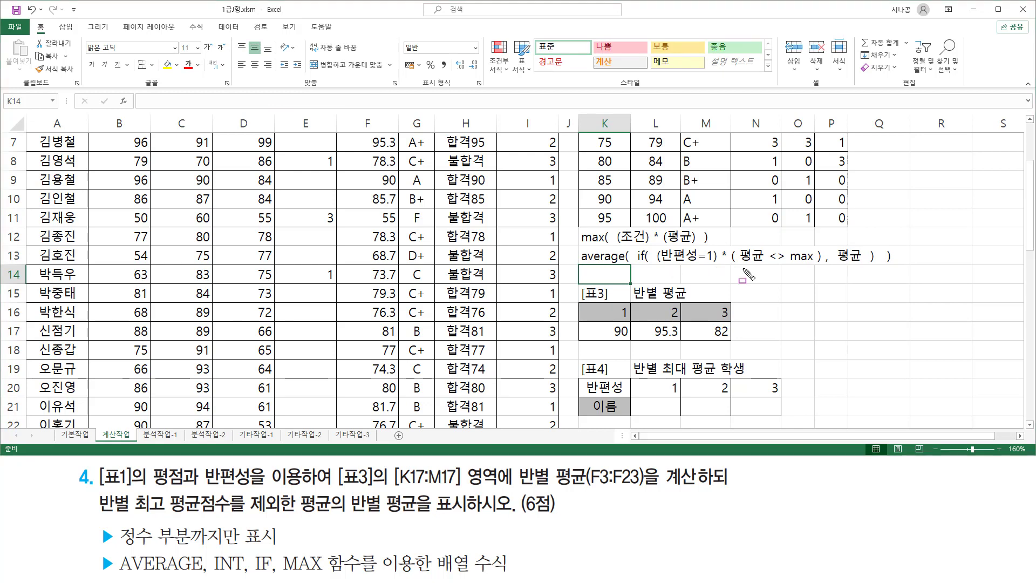
{"action": "mouse_move", "coordinate": [738, 265]}
{"action": "left_mouse_down"}
{"action": "mouse_move", "coordinate": [816, 265]}
{"action": "mouse_move", "coordinate": [817, 252]}
{"action": "left_mouse_up"}
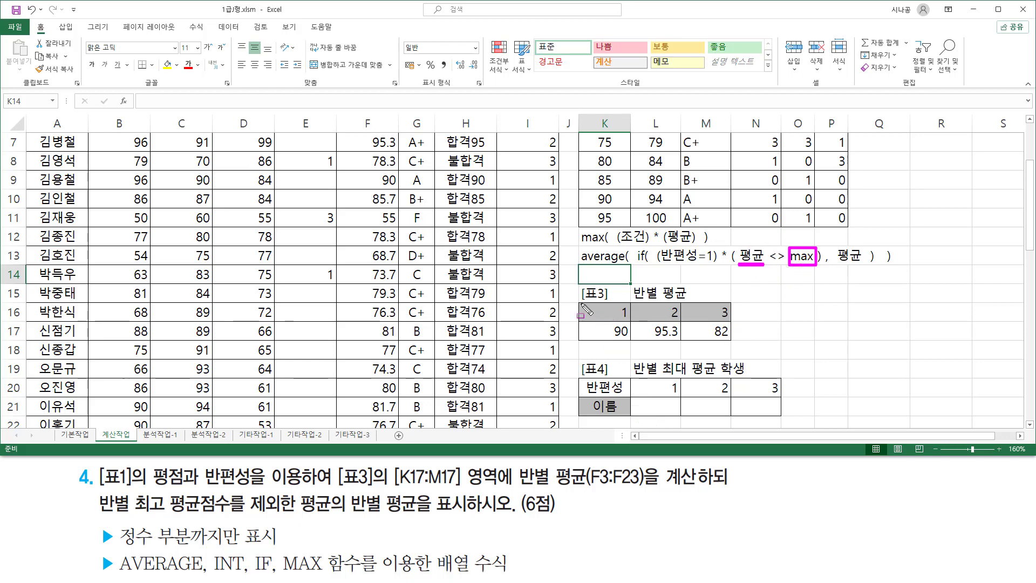
{"action": "left_click_drag", "start_coordinate": [582, 303], "coordinate": [630, 340]}
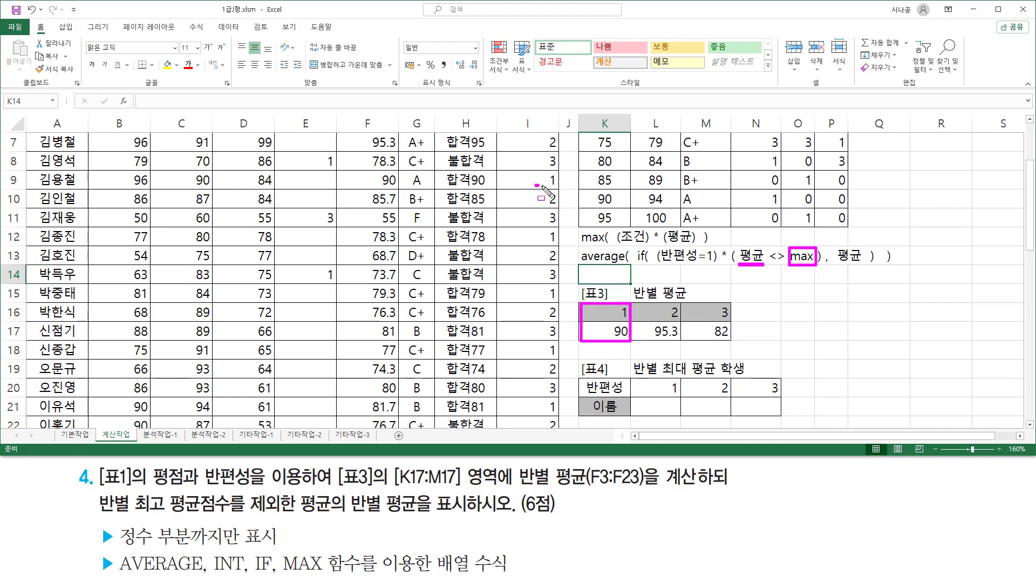
{"action": "left_click_drag", "start_coordinate": [535, 186], "coordinate": [562, 186]}
{"action": "mouse_move", "coordinate": [374, 171]}
{"action": "left_mouse_down"}
{"action": "mouse_move", "coordinate": [388, 187]}
{"action": "mouse_move", "coordinate": [399, 171]}
{"action": "left_mouse_up"}
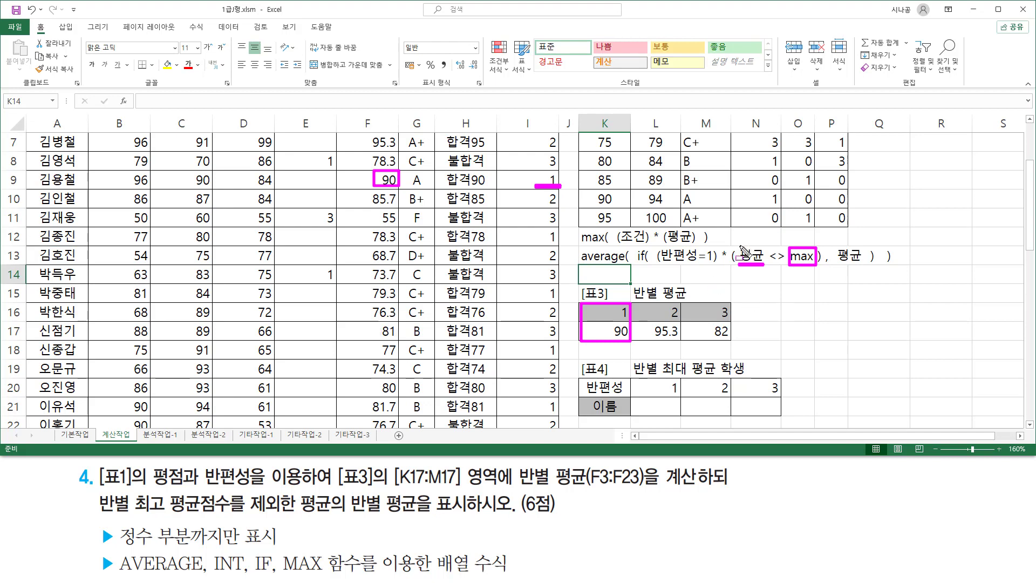
{"action": "left_click_drag", "start_coordinate": [738, 241], "coordinate": [766, 265]}
{"action": "key", "text": "Escape"}
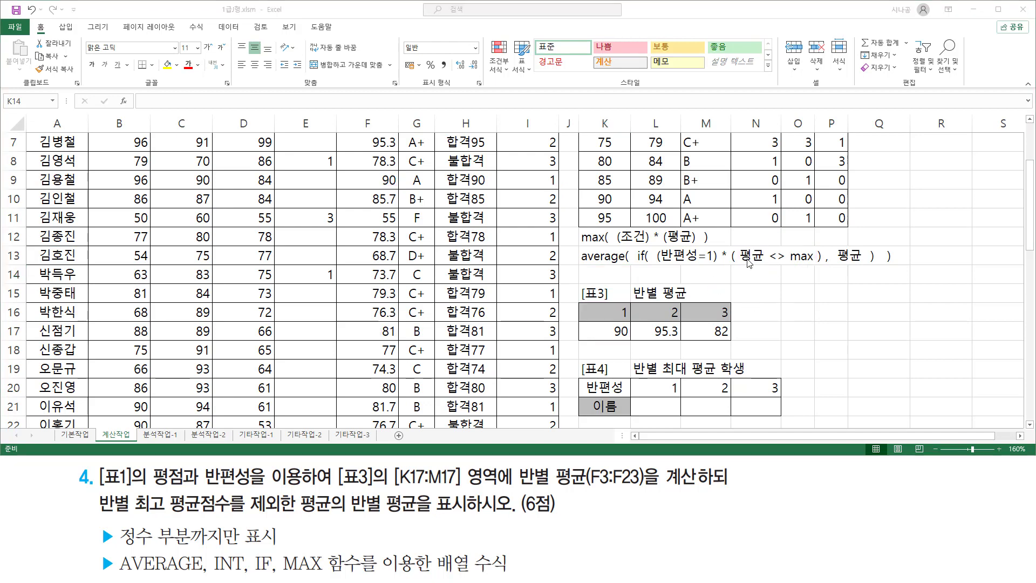
In K13's outline, expand the 평균 before "<> max" into "(반편성=1) * (평균)", reusing a copy of the existing class condition.
{"action": "double_click", "coordinate": [610, 255]}
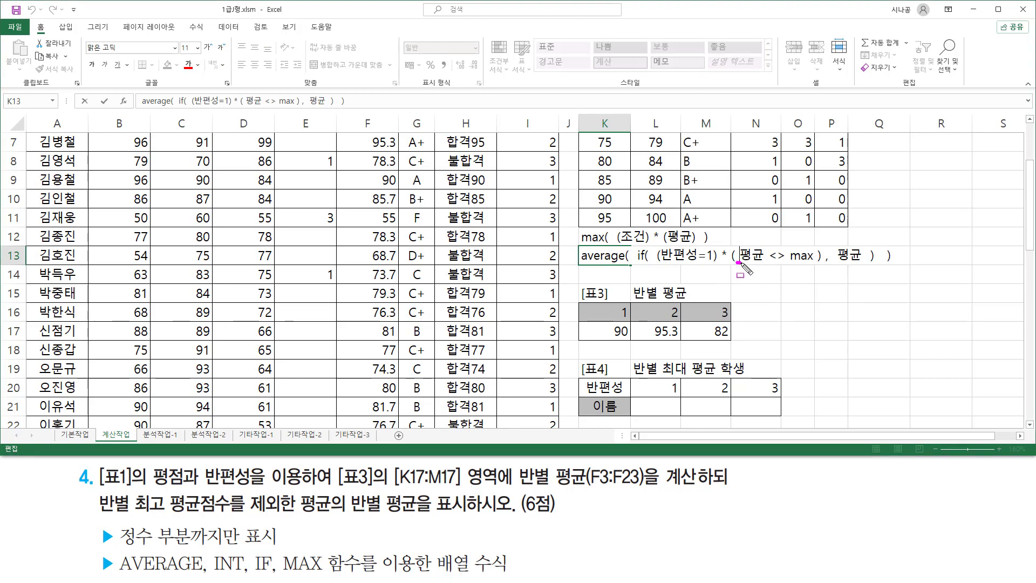
{"action": "left_click_drag", "start_coordinate": [737, 263], "coordinate": [813, 265]}
{"action": "key", "text": "Escape"}
{"action": "left_click_drag", "start_coordinate": [657, 256], "coordinate": [718, 256]}
{"action": "key", "text": "ctrl+c"}
{"action": "left_click", "coordinate": [742, 255]}
{"action": "key", "text": "ctrl+v"}
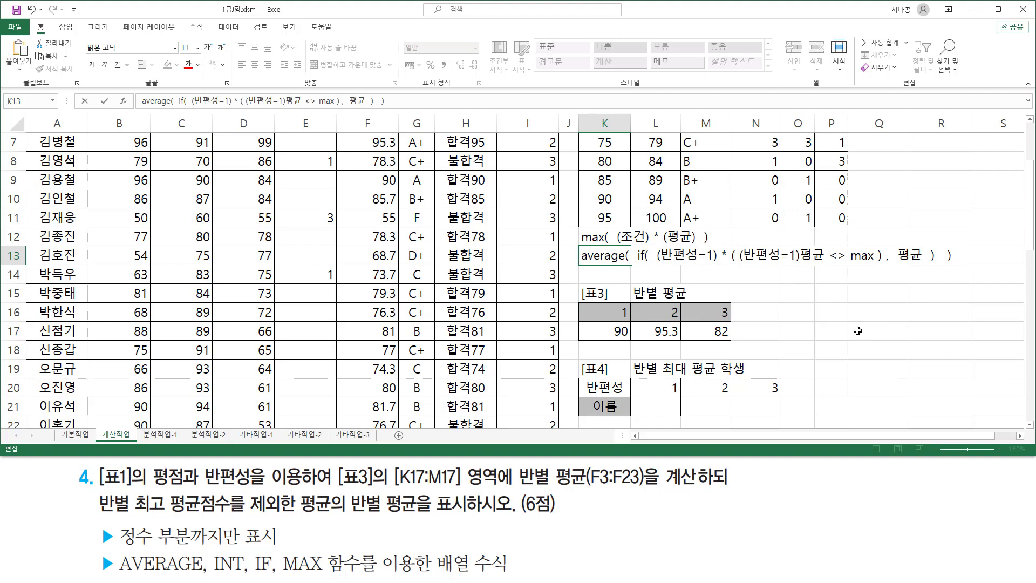
{"action": "type", "text": "* ("}
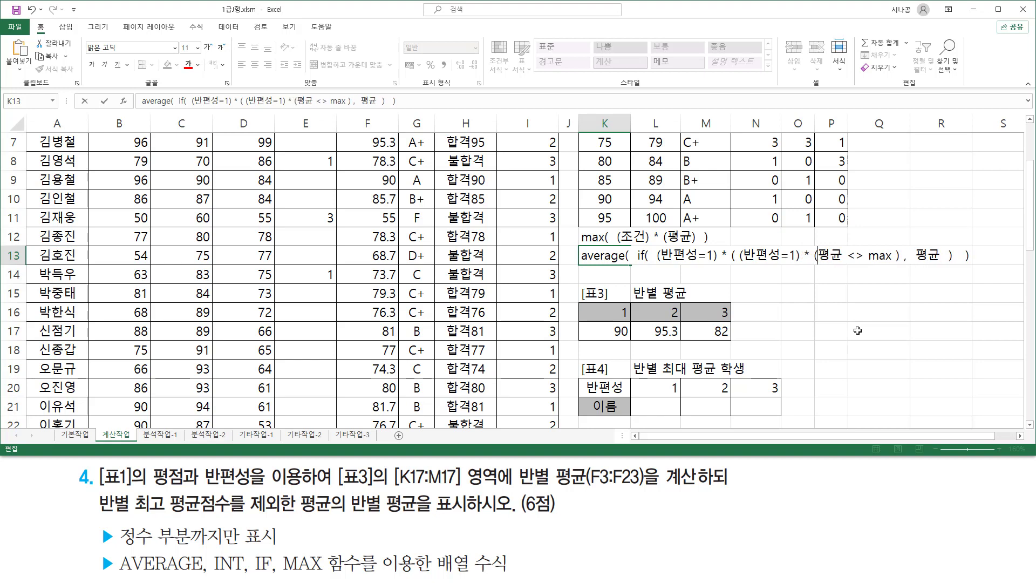
{"action": "key", "text": "Right"}
{"action": "type", "text": ")"}
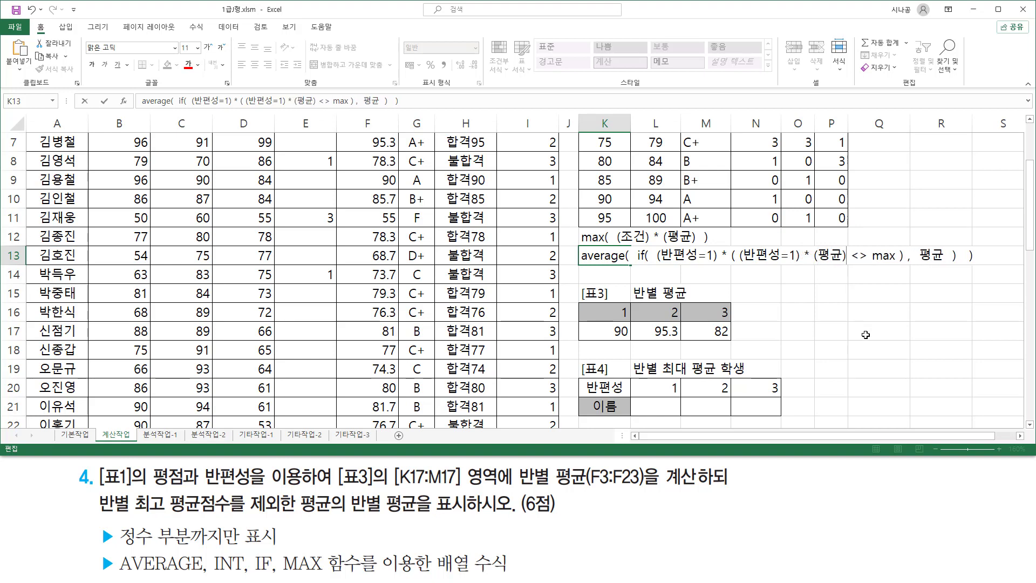
{"action": "left_click_drag", "start_coordinate": [742, 263], "coordinate": [895, 262]}
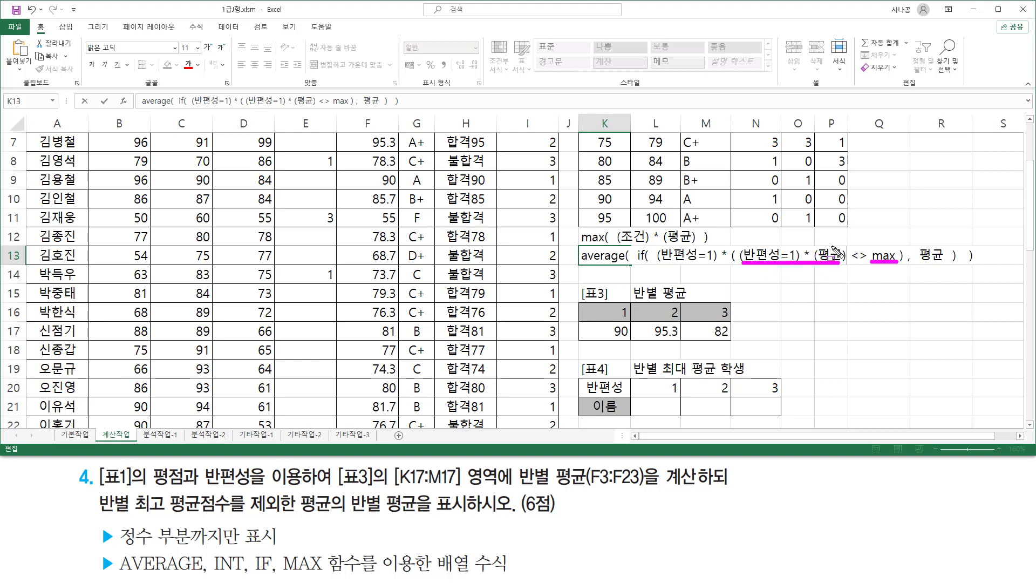
{"action": "mouse_move", "coordinate": [832, 247]}
{"action": "left_mouse_down"}
{"action": "mouse_move", "coordinate": [816, 258]}
{"action": "mouse_move", "coordinate": [831, 243]}
{"action": "left_mouse_up"}
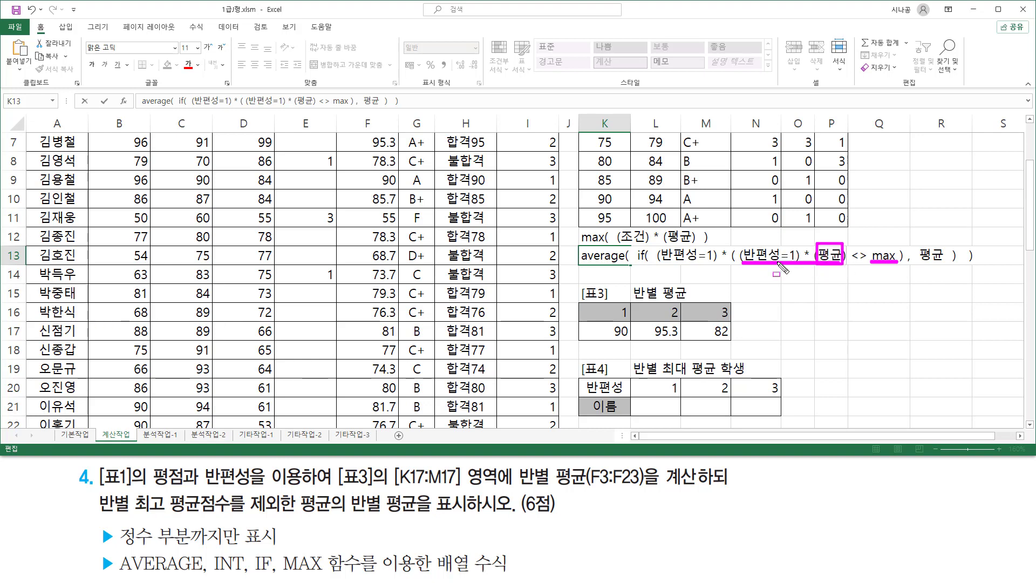
{"action": "mouse_move", "coordinate": [779, 263]}
{"action": "left_mouse_down"}
{"action": "mouse_move", "coordinate": [741, 253]}
{"action": "mouse_move", "coordinate": [767, 242]}
{"action": "mouse_move", "coordinate": [801, 263]}
{"action": "left_mouse_up"}
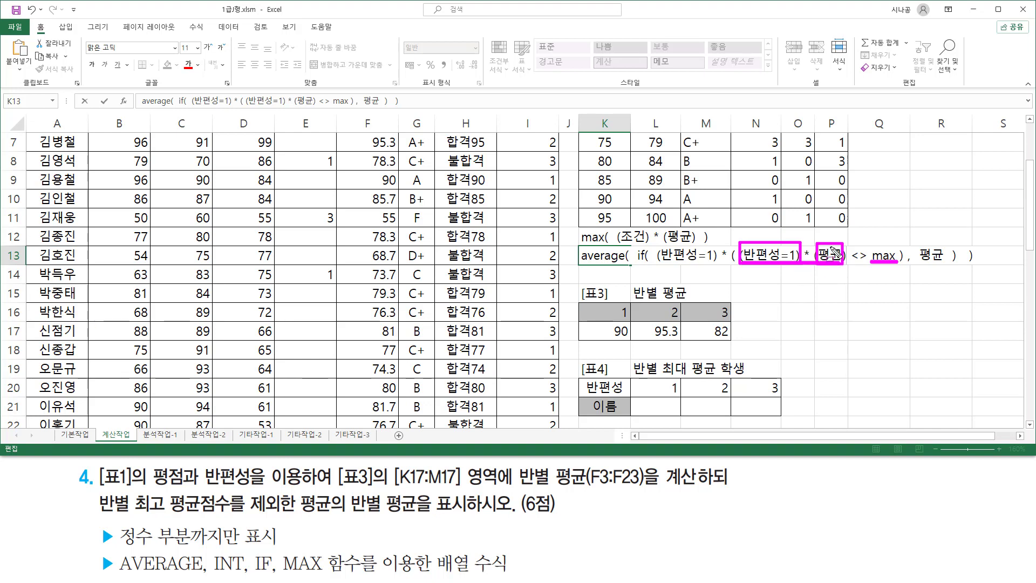
{"action": "mouse_move", "coordinate": [870, 264]}
{"action": "left_mouse_down"}
{"action": "mouse_move", "coordinate": [870, 245]}
{"action": "mouse_move", "coordinate": [901, 267]}
{"action": "mouse_move", "coordinate": [867, 262]}
{"action": "left_mouse_up"}
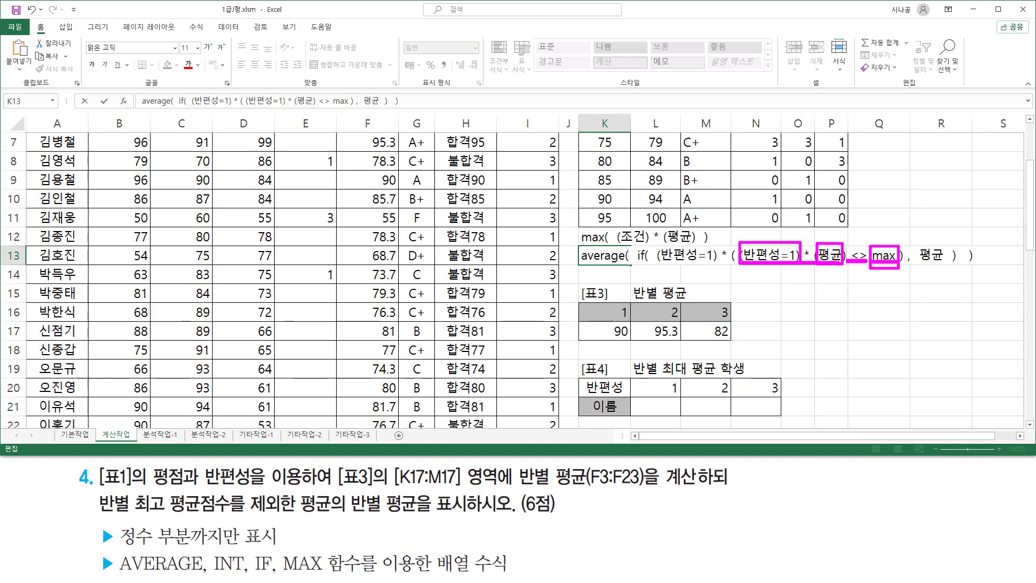
{"action": "left_click_drag", "start_coordinate": [771, 236], "coordinate": [796, 230]}
{"action": "left_click_drag", "start_coordinate": [780, 270], "coordinate": [787, 268]}
{"action": "key", "text": "Escape"}
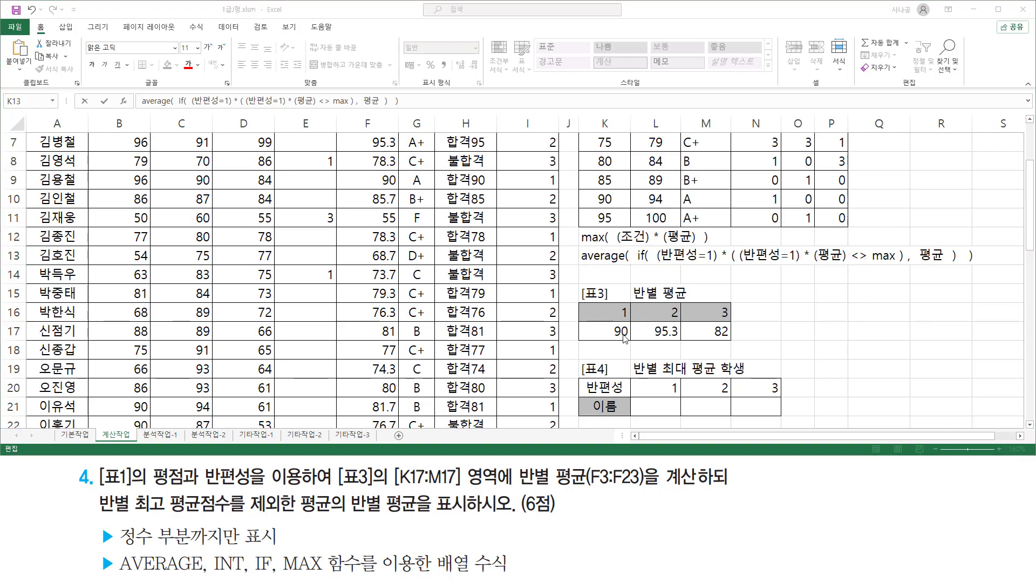
Cut the whole MAX expression out of K17's formula, leaving only the equals sign.
{"action": "left_click", "coordinate": [604, 332]}
{"action": "double_click", "coordinate": [603, 331]}
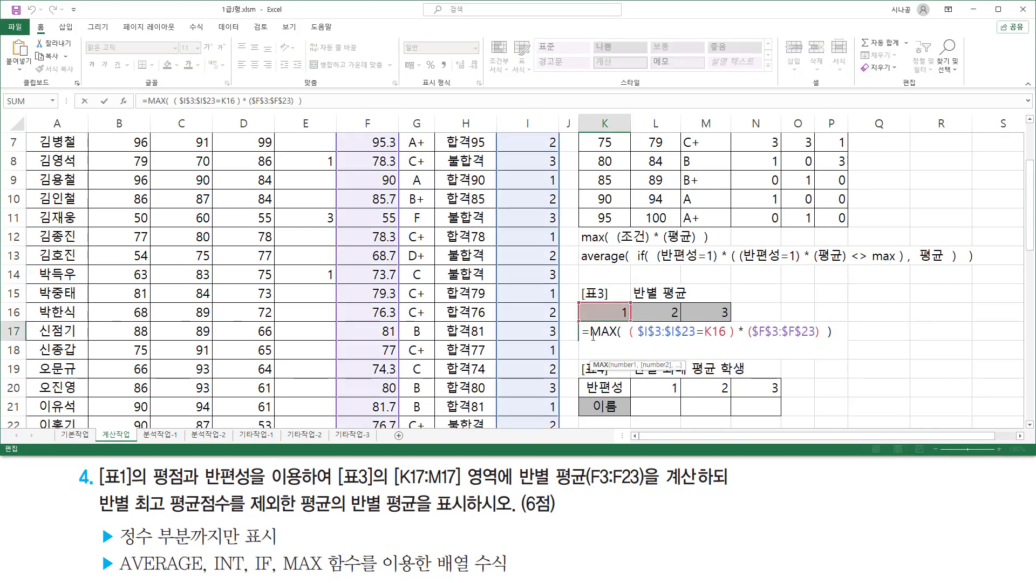
{"action": "left_click_drag", "start_coordinate": [590, 333], "coordinate": [1032, 333]}
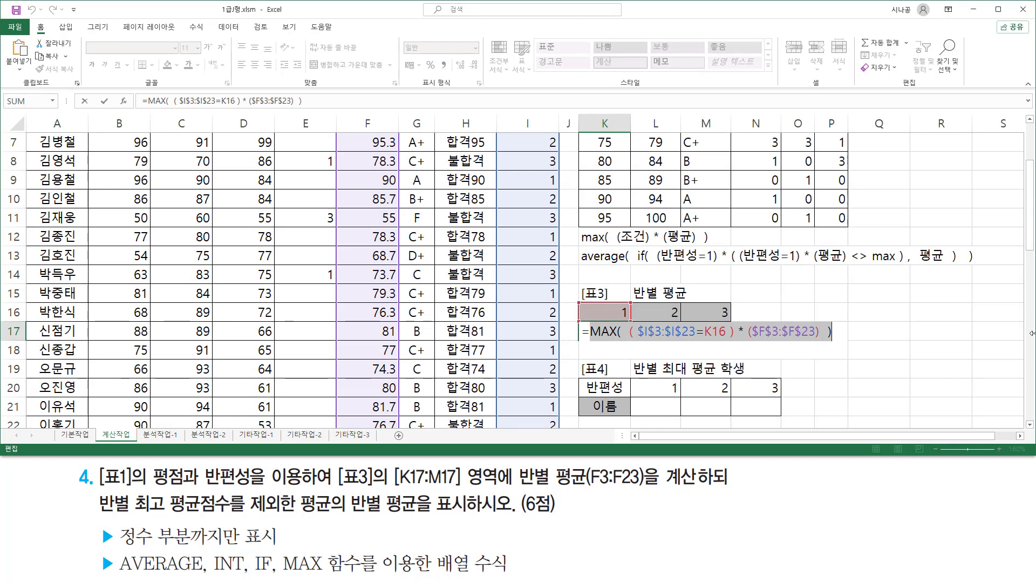
{"action": "key", "text": "ctrl+x"}
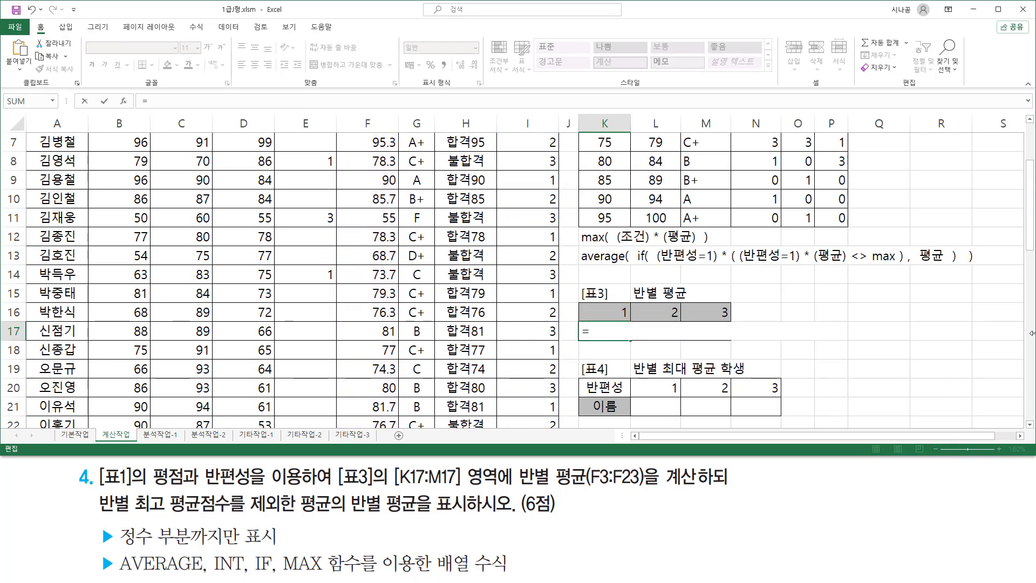
Begin K17's formula with an AVERAGE function containing a nested IF and an opening parenthesis for its first condition.
{"action": "type", "text": "a"}
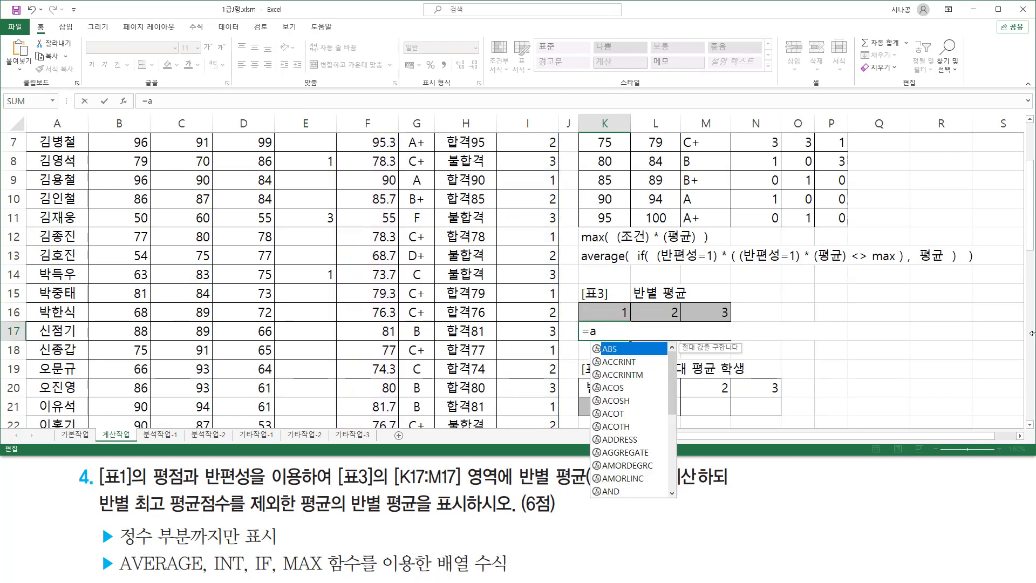
{"action": "type", "text": "vera"}
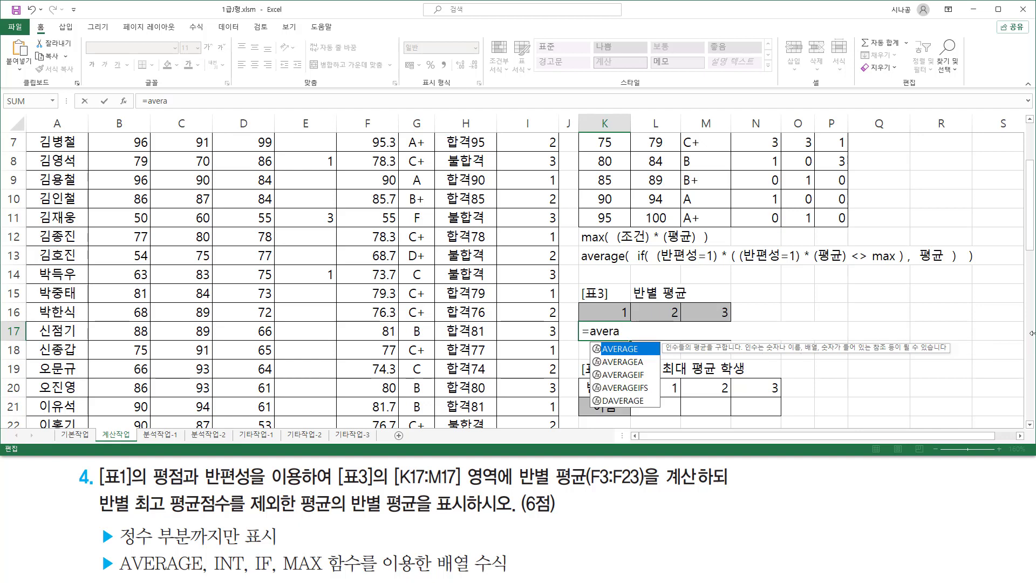
{"action": "key", "text": "Tab"}
{"action": "type", "text": "if"}
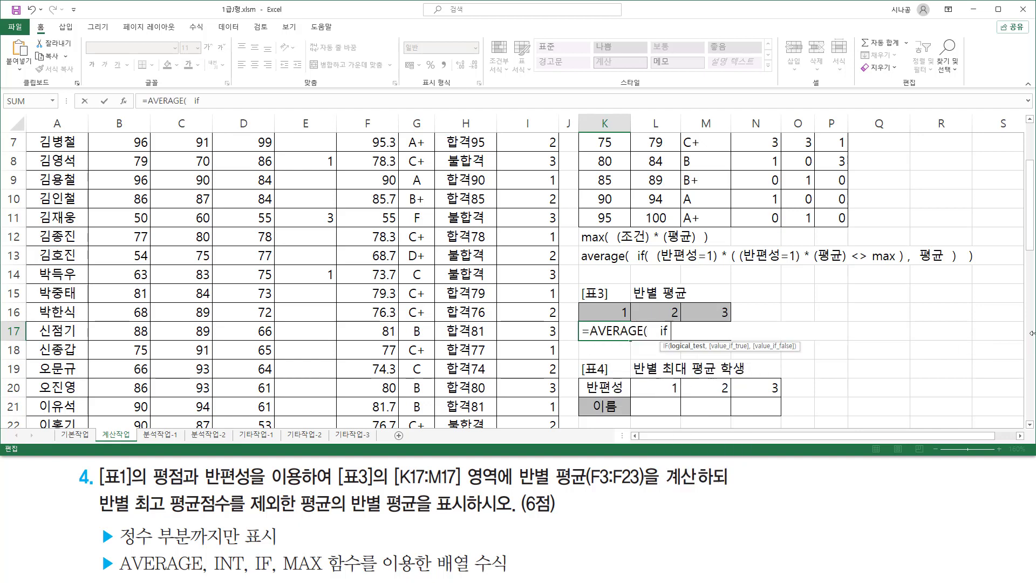
{"action": "type", "text": "(  ("}
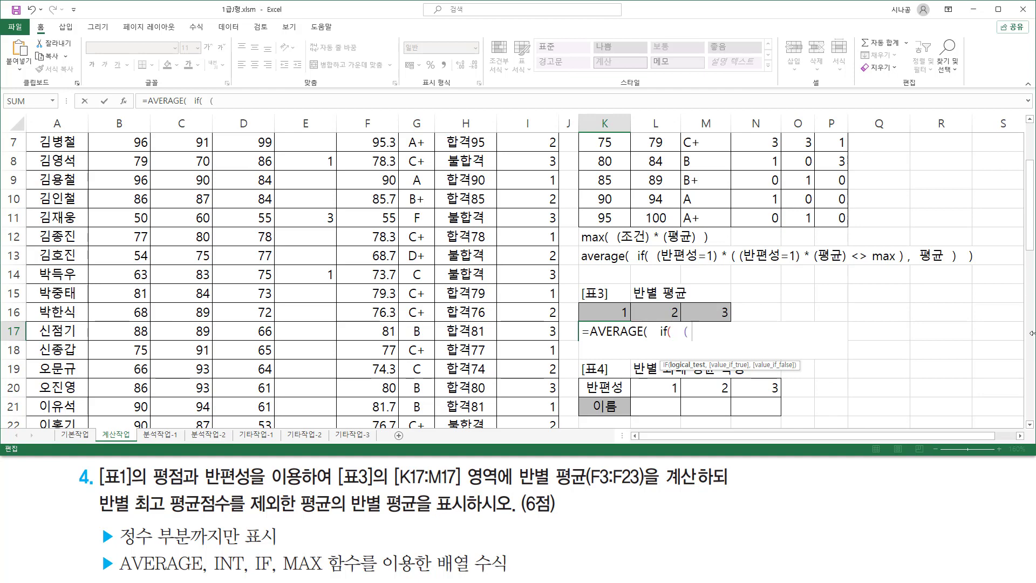
Complete the first IF condition in K17 as ( I3:I23 = K16 ), comparing the 반편성 column with the class number.
{"action": "scroll", "coordinate": [534, 237], "scroll_direction": "up", "scroll_amount": 2}
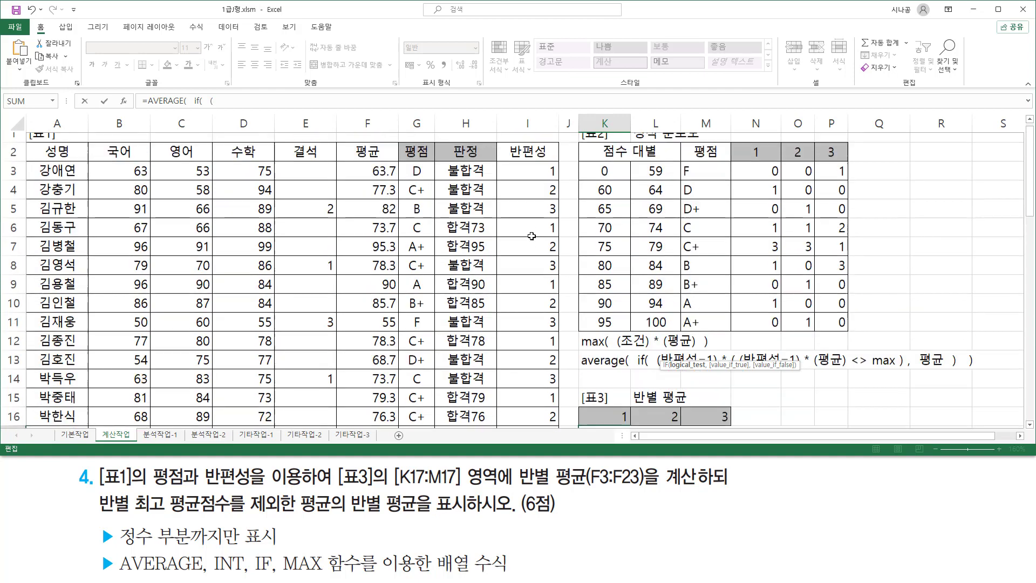
{"action": "type", "text": "("}
{"action": "left_click_drag", "start_coordinate": [537, 184], "coordinate": [542, 385]}
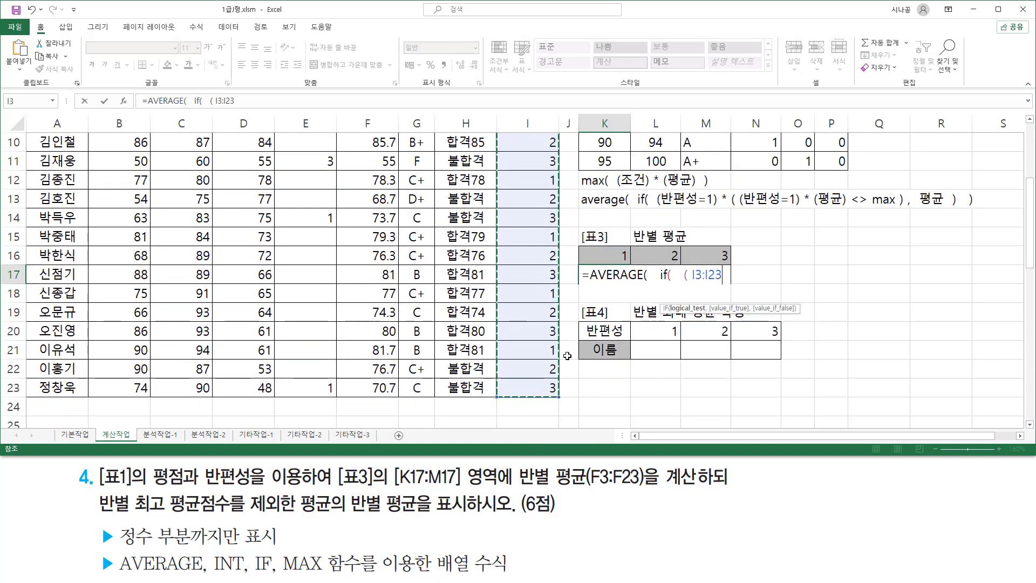
{"action": "type", "text": "="}
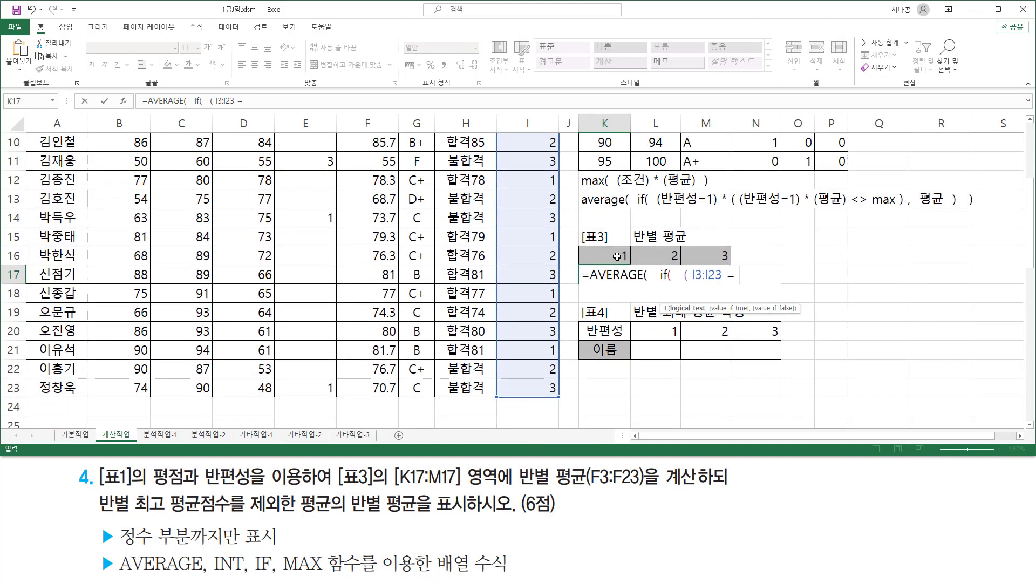
{"action": "left_click", "coordinate": [617, 254]}
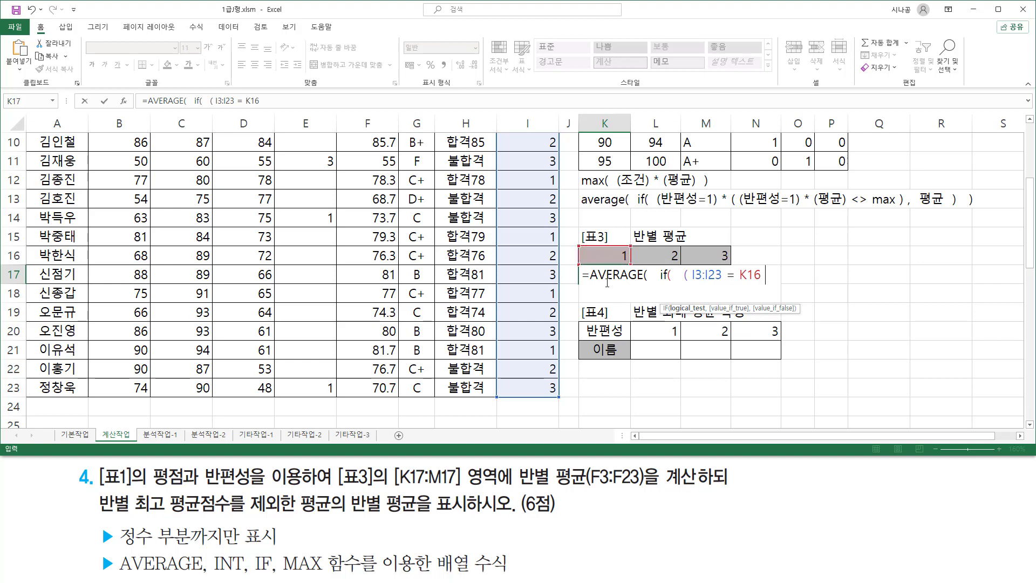
{"action": "type", "text": ")"}
{"action": "left_click_drag", "start_coordinate": [683, 282], "coordinate": [771, 283]}
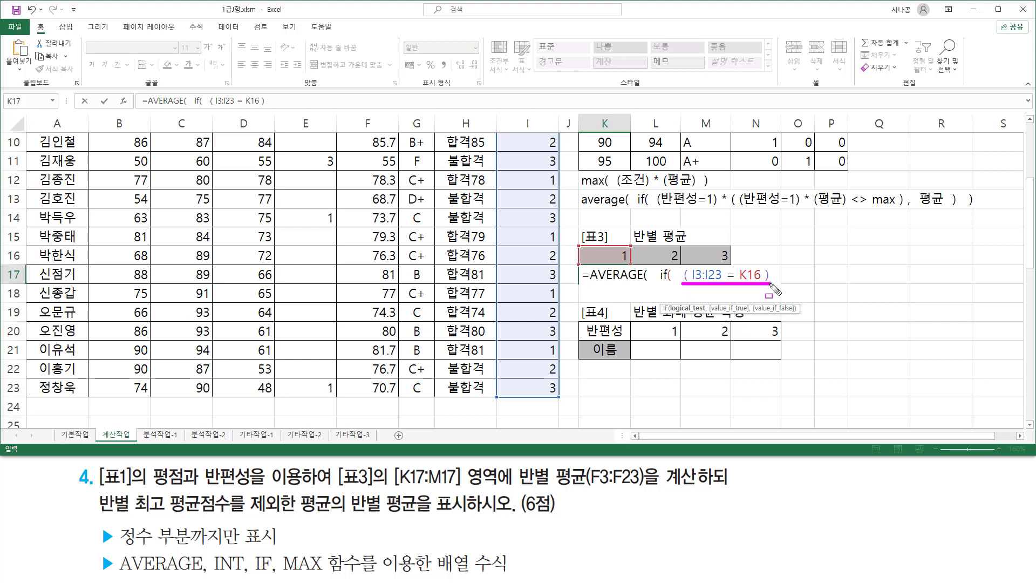
{"action": "left_click_drag", "start_coordinate": [658, 207], "coordinate": [720, 207]}
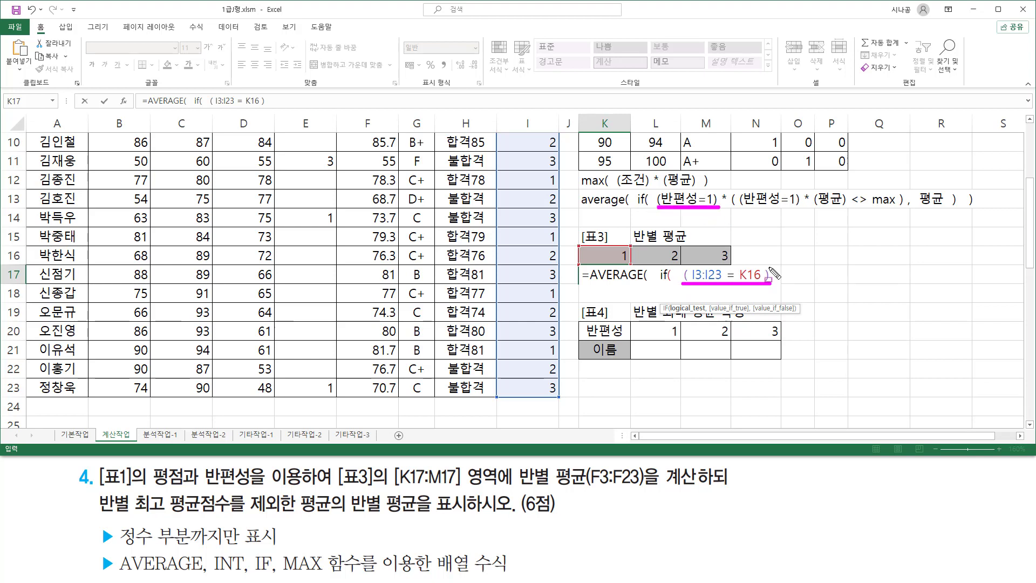
{"action": "key", "text": "Escape"}
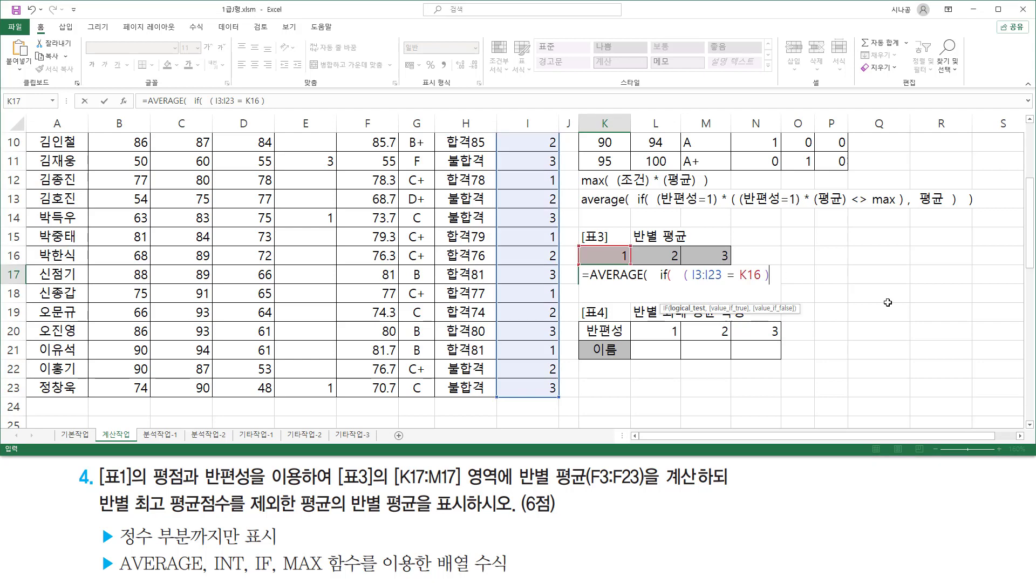
Append "* (" after K17's class condition and make its I3:I23 reference absolute as $I$3:$I$23.
{"action": "type", "text": "* ("}
{"action": "left_click_drag", "start_coordinate": [739, 206], "coordinate": [800, 206]}
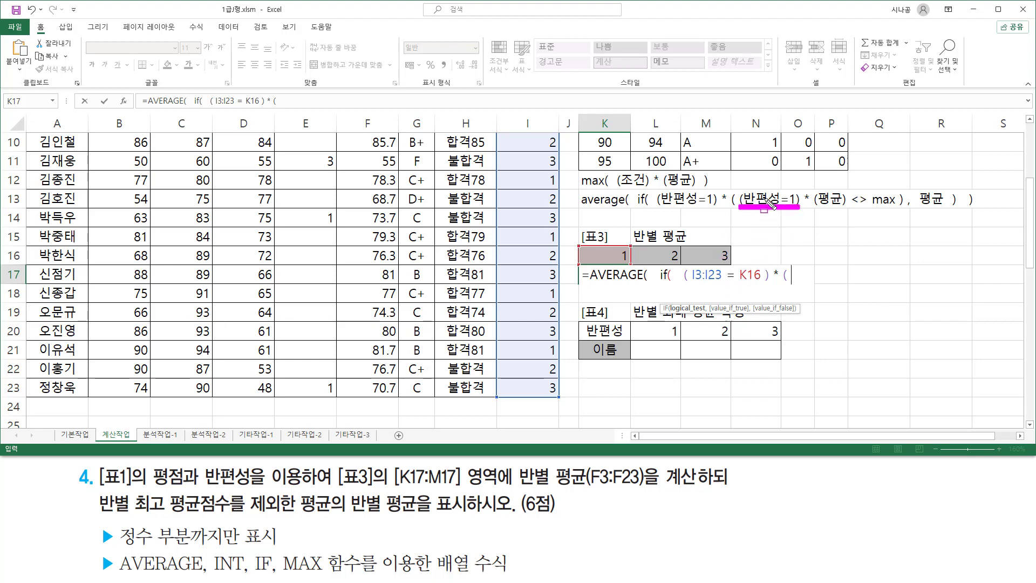
{"action": "left_click_drag", "start_coordinate": [743, 185], "coordinate": [803, 210]}
{"action": "mouse_move", "coordinate": [656, 185]}
{"action": "left_mouse_down"}
{"action": "mouse_move", "coordinate": [690, 210]}
{"action": "mouse_move", "coordinate": [722, 211]}
{"action": "left_mouse_up"}
{"action": "key", "text": "Escape"}
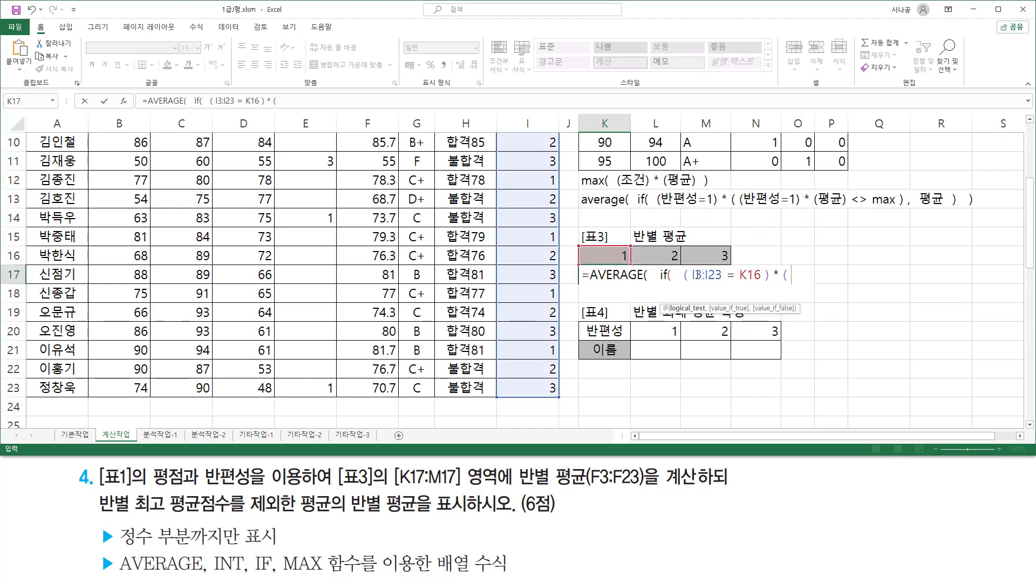
{"action": "left_click_drag", "start_coordinate": [695, 275], "coordinate": [715, 274]}
{"action": "key", "text": "F4"}
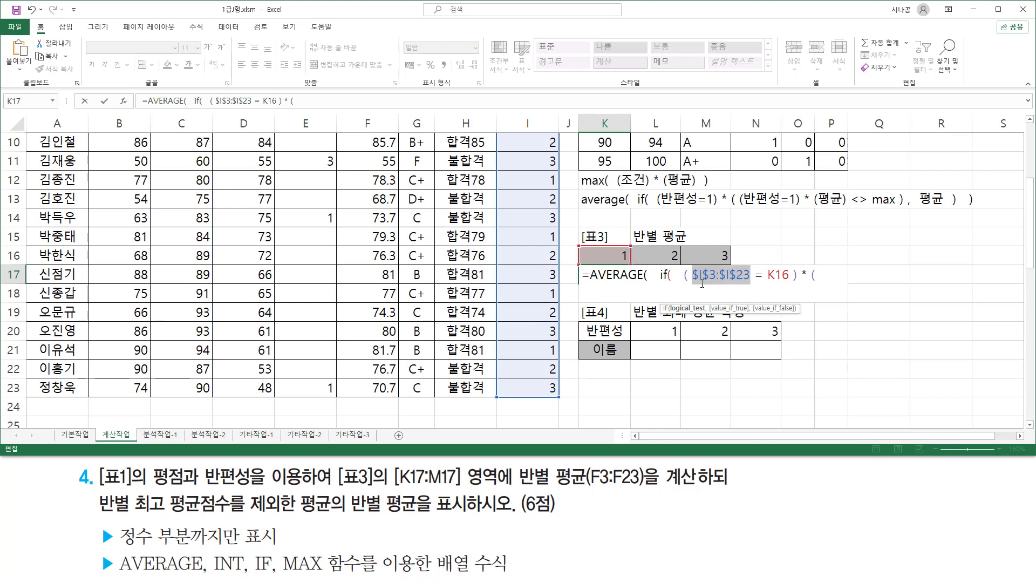
Duplicate the condition ( $I$3:$I$23 = K16 ) inside the new parenthesis and multiply it by ( F3:F23 ).
{"action": "left_click_drag", "start_coordinate": [685, 276], "coordinate": [798, 276]}
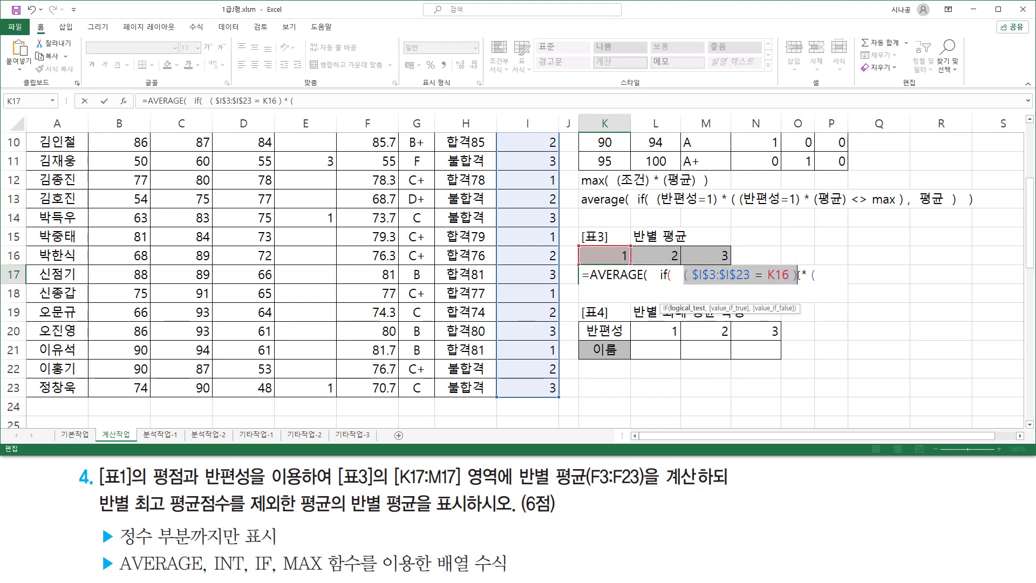
{"action": "left_click", "coordinate": [830, 275]}
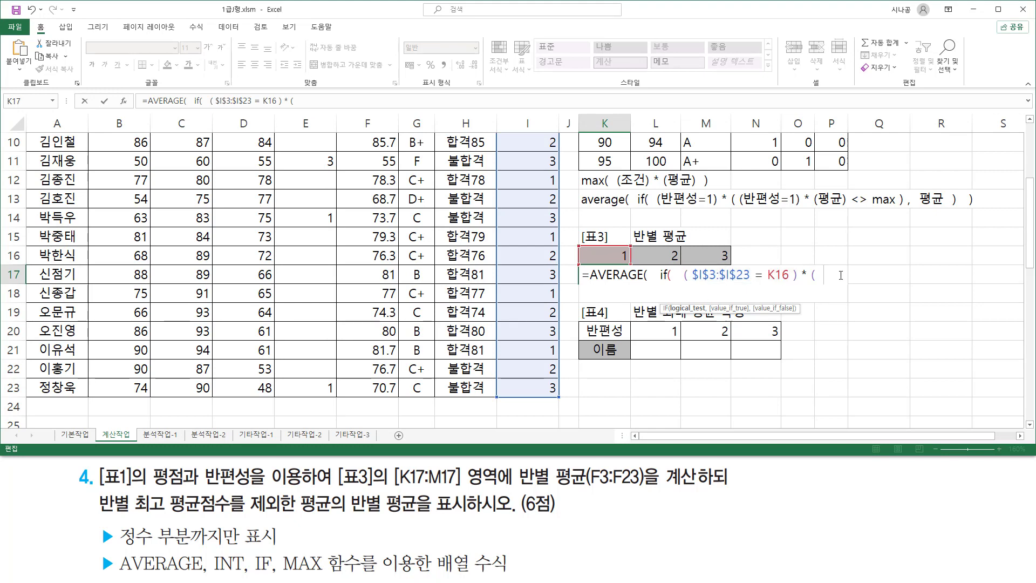
{"action": "key", "text": "ctrl+v"}
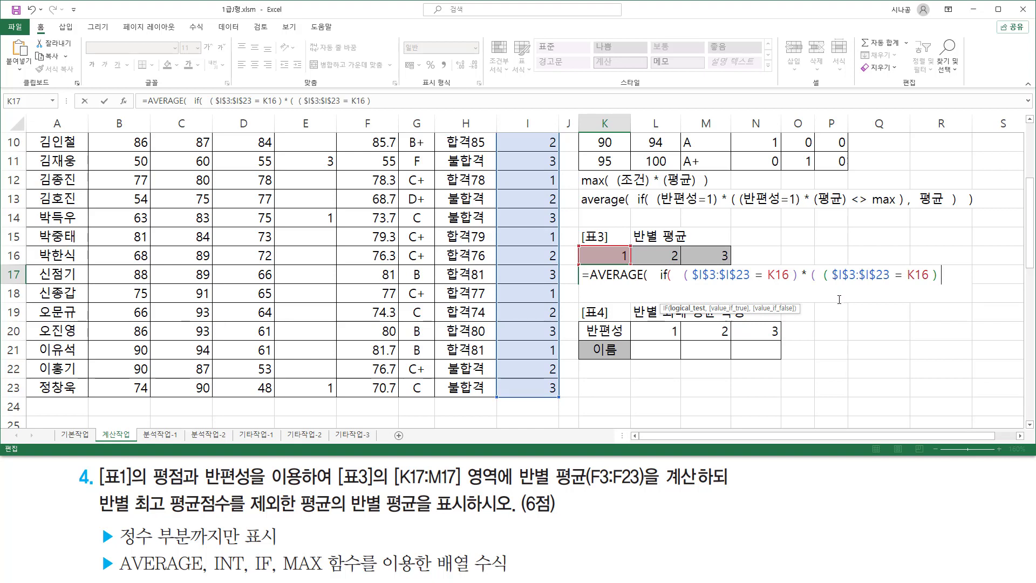
{"action": "type", "text": "* ("}
{"action": "scroll", "coordinate": [378, 195], "scroll_direction": "up", "scroll_amount": 3}
{"action": "left_click_drag", "start_coordinate": [376, 186], "coordinate": [378, 384]}
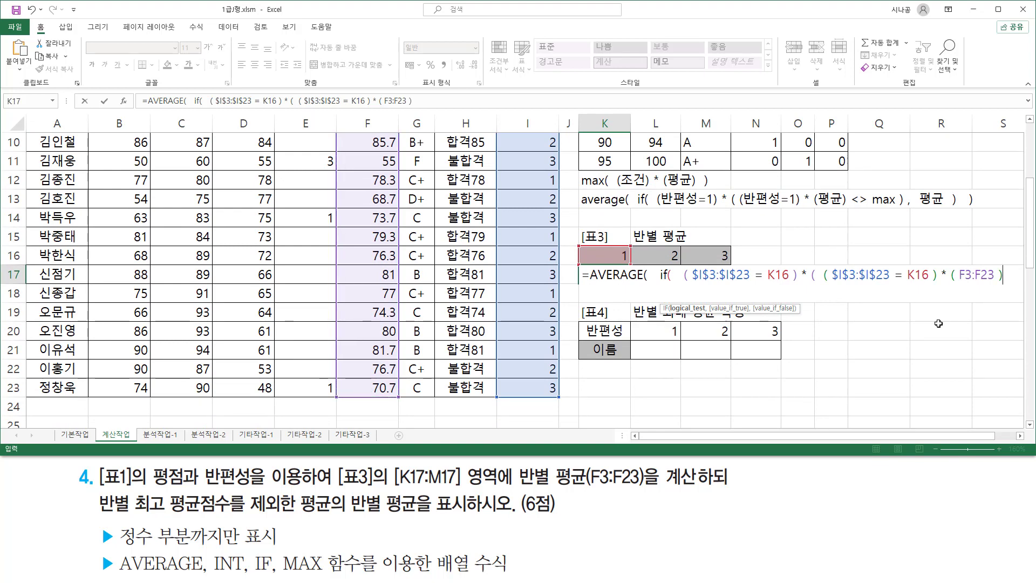
{"action": "mouse_move", "coordinate": [825, 286]}
{"action": "left_mouse_down"}
{"action": "mouse_move", "coordinate": [999, 286]}
{"action": "mouse_move", "coordinate": [1005, 266]}
{"action": "left_mouse_up"}
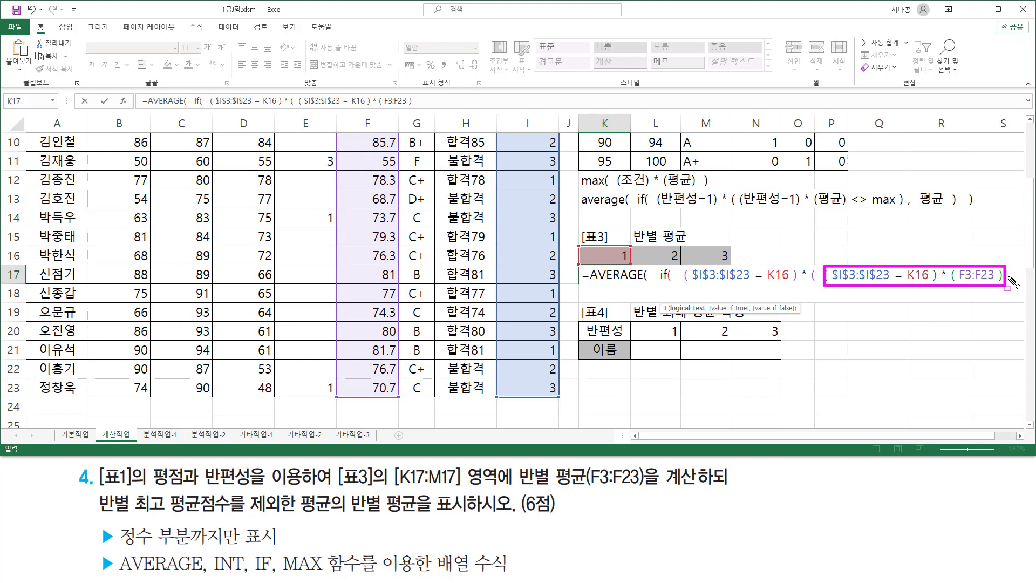
{"action": "left_click_drag", "start_coordinate": [852, 207], "coordinate": [894, 206]}
{"action": "key", "text": "Escape"}
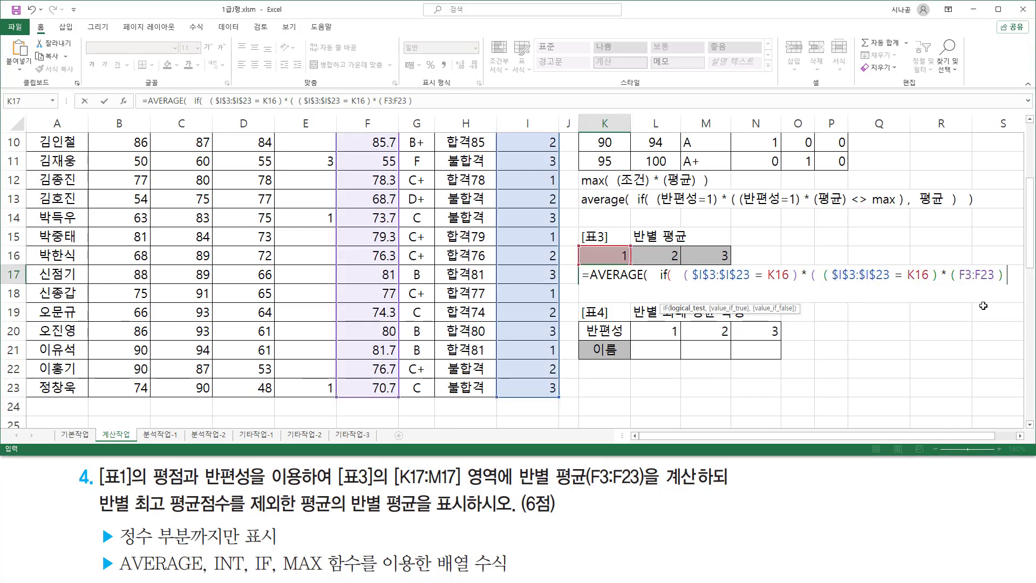
Append "<>" and the cut expression max( ( $I$3:$I$23 = K16 ) * ( $F$3:$F$23 ) ), and close the second condition's parenthesis.
{"action": "type", "text": "<>"}
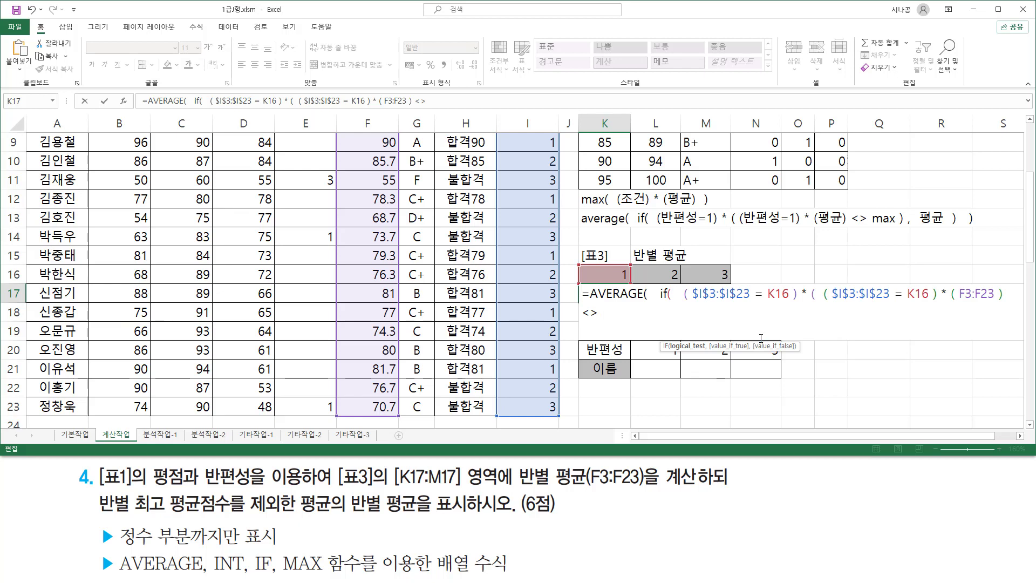
{"action": "type", "text": "max( ( $I$3:$I$23 = K16 ) * ( $F$3:$F$23 ) )"}
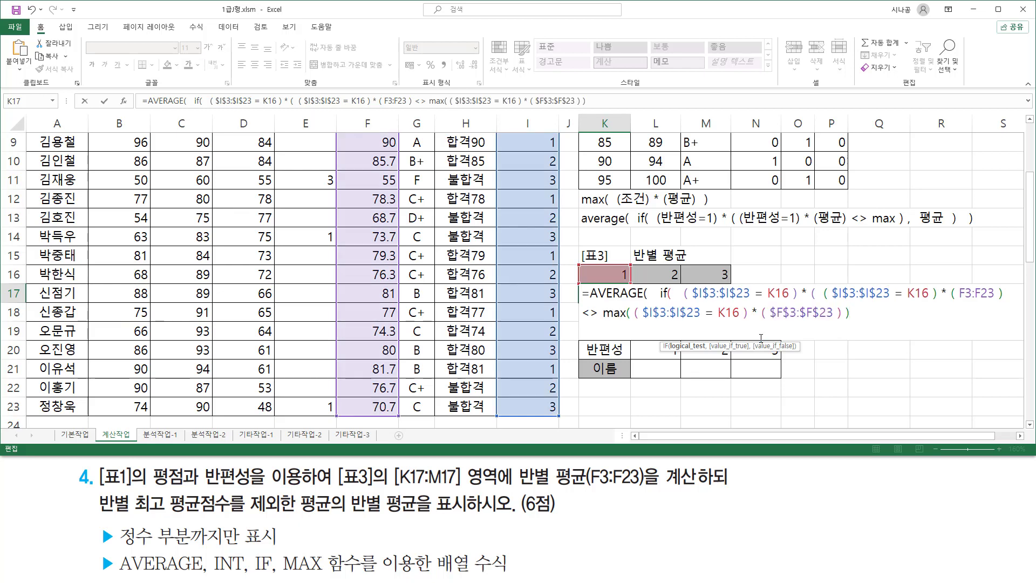
{"action": "left_click_drag", "start_coordinate": [605, 313], "coordinate": [893, 313]}
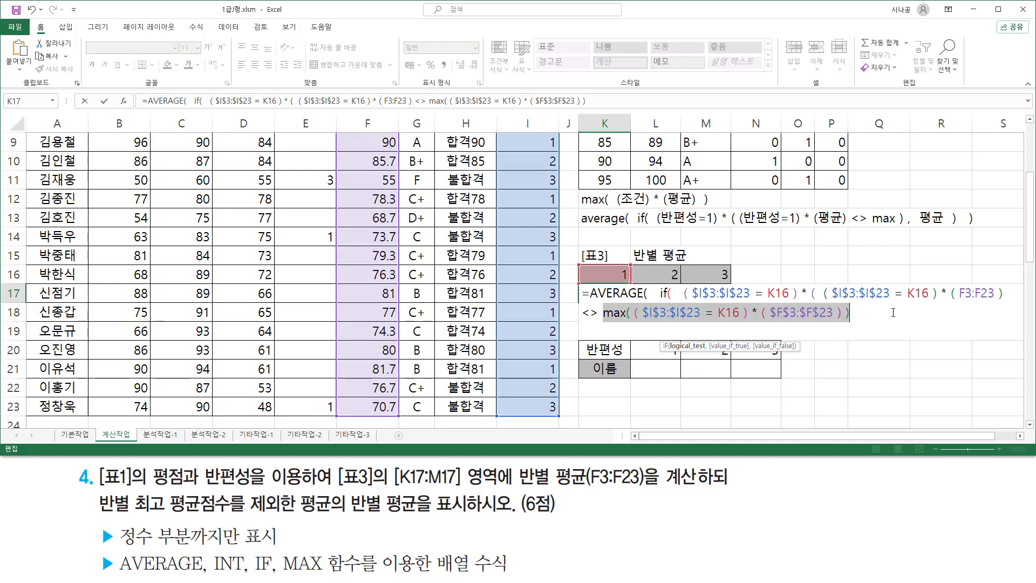
{"action": "left_click", "coordinate": [868, 313]}
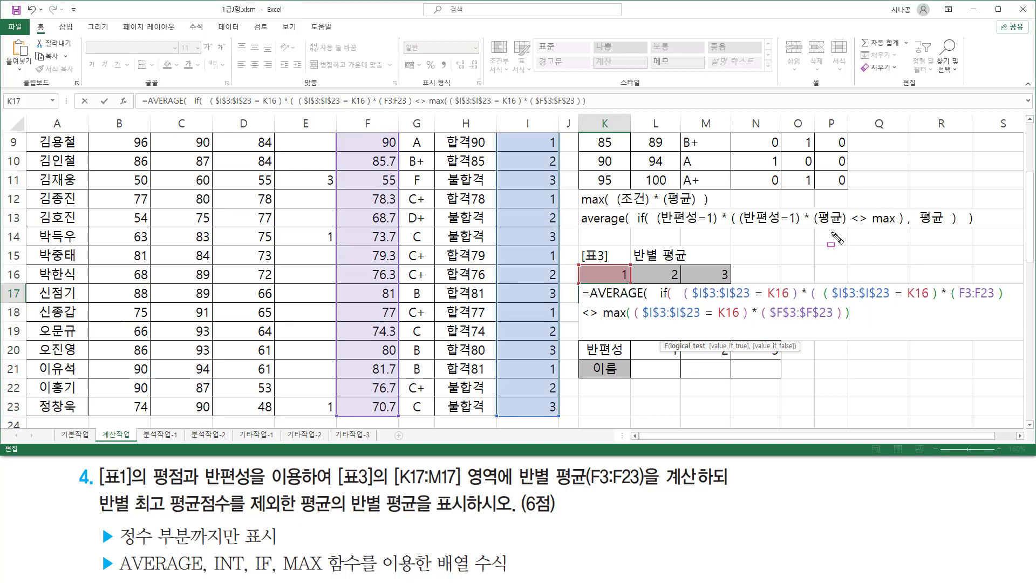
{"action": "left_click_drag", "start_coordinate": [820, 227], "coordinate": [903, 227]}
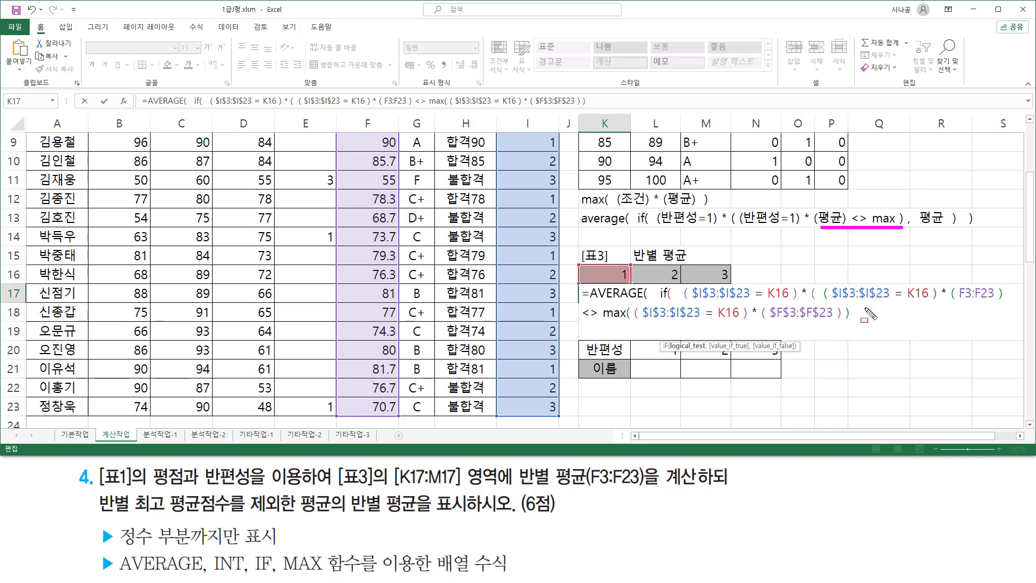
{"action": "key", "text": "Escape"}
{"action": "type", "text": ")"}
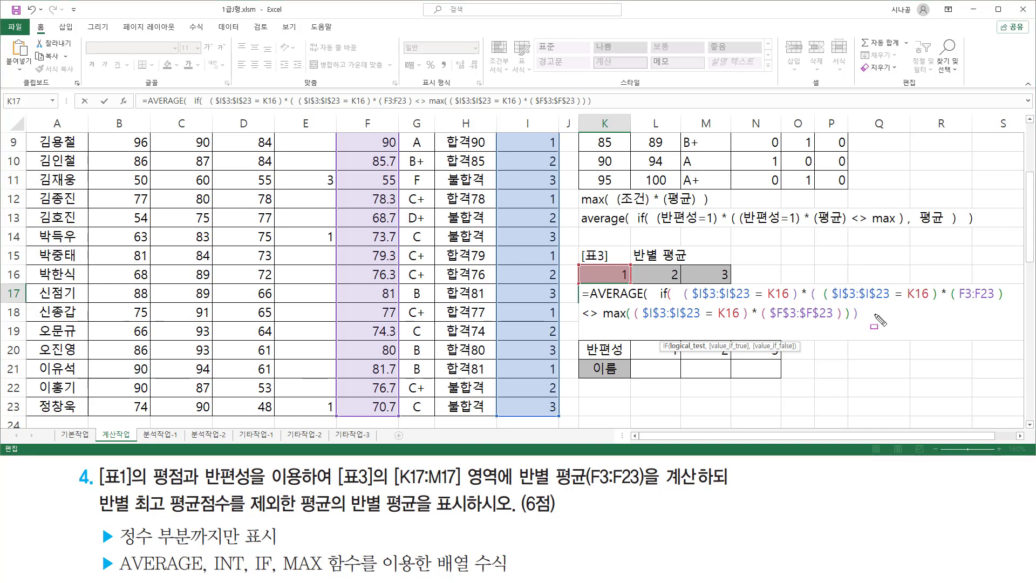
{"action": "left_click_drag", "start_coordinate": [683, 300], "coordinate": [994, 300]}
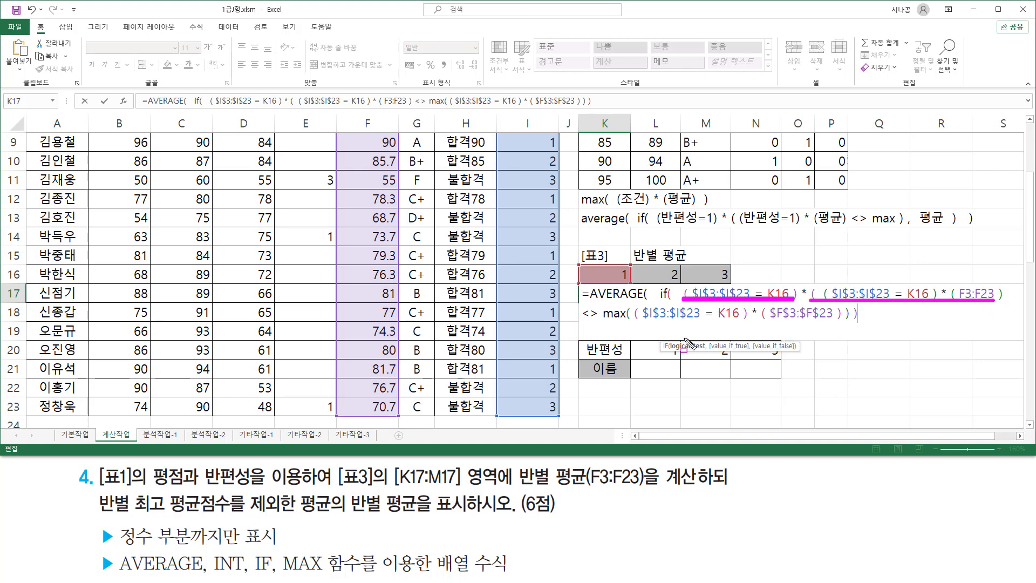
{"action": "left_click_drag", "start_coordinate": [582, 319], "coordinate": [861, 320]}
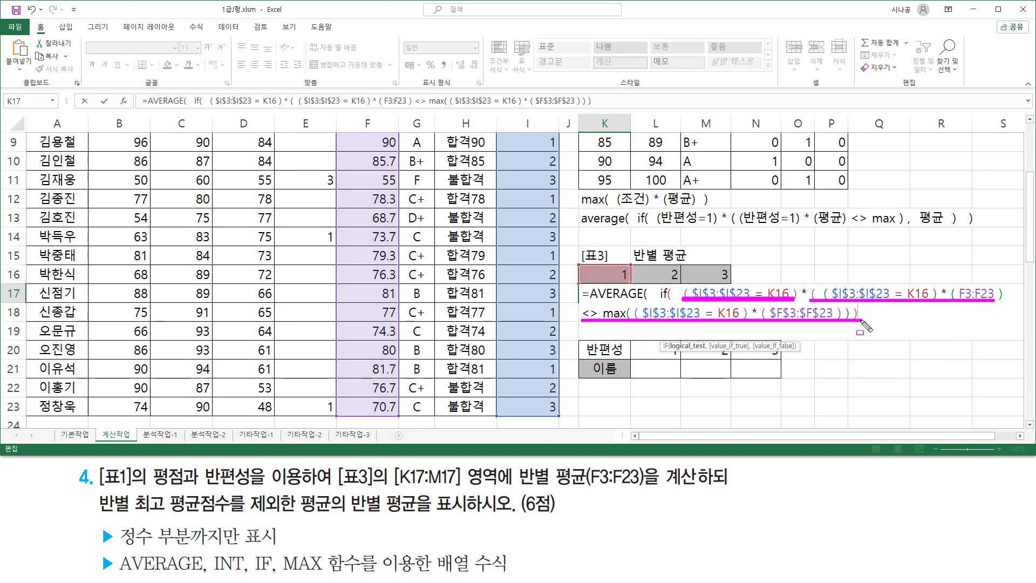
{"action": "key", "text": "Escape"}
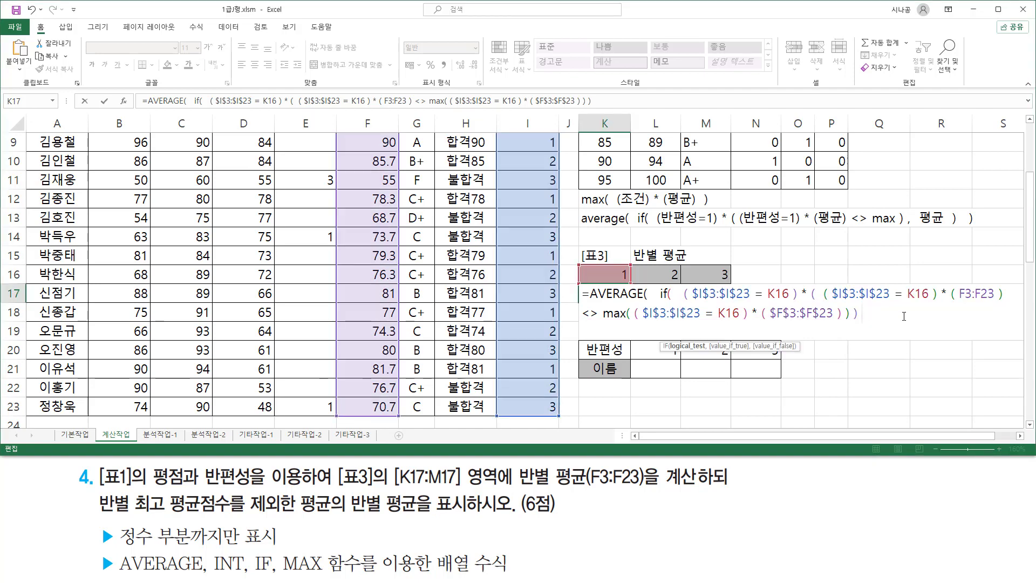
Add the 평균 range as IF's true value, close both functions, and make that reference absolute as $F$3:$F$23.
{"action": "type", "text": ","}
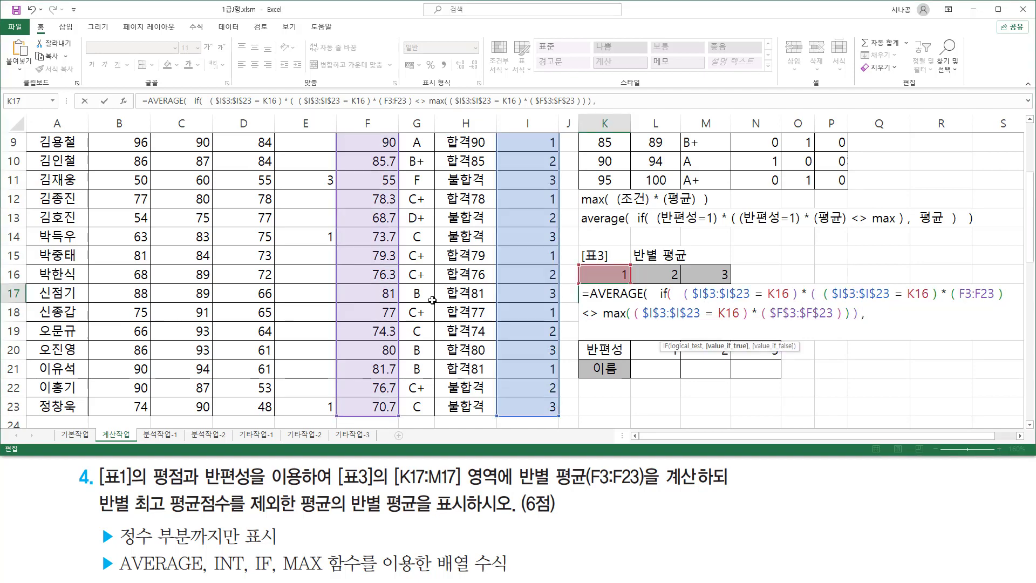
{"action": "scroll", "coordinate": [394, 254], "scroll_direction": "up", "scroll_amount": 3}
{"action": "left_click_drag", "start_coordinate": [377, 180], "coordinate": [383, 393]}
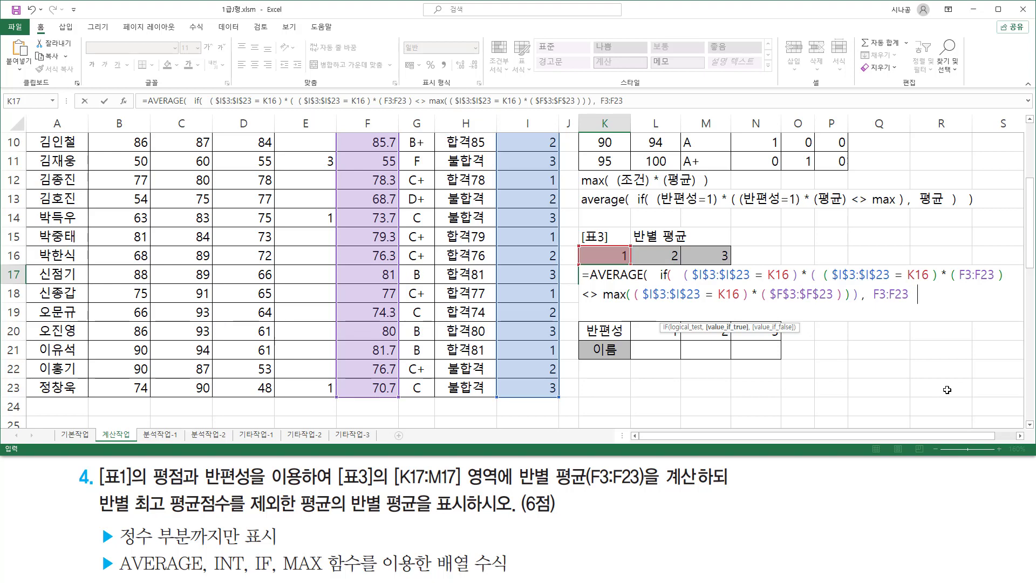
{"action": "type", "text": ")"}
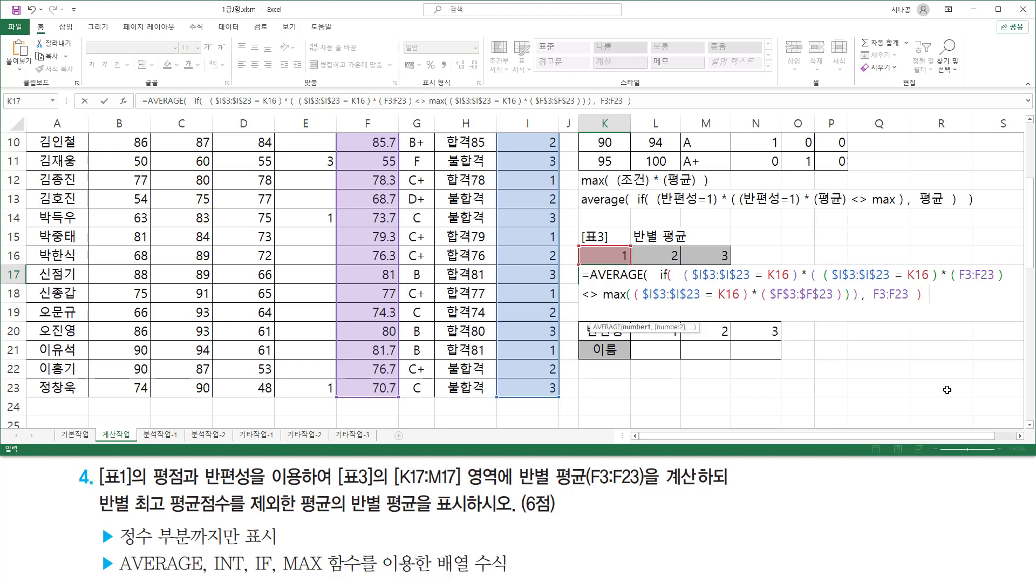
{"action": "type", "text": " )"}
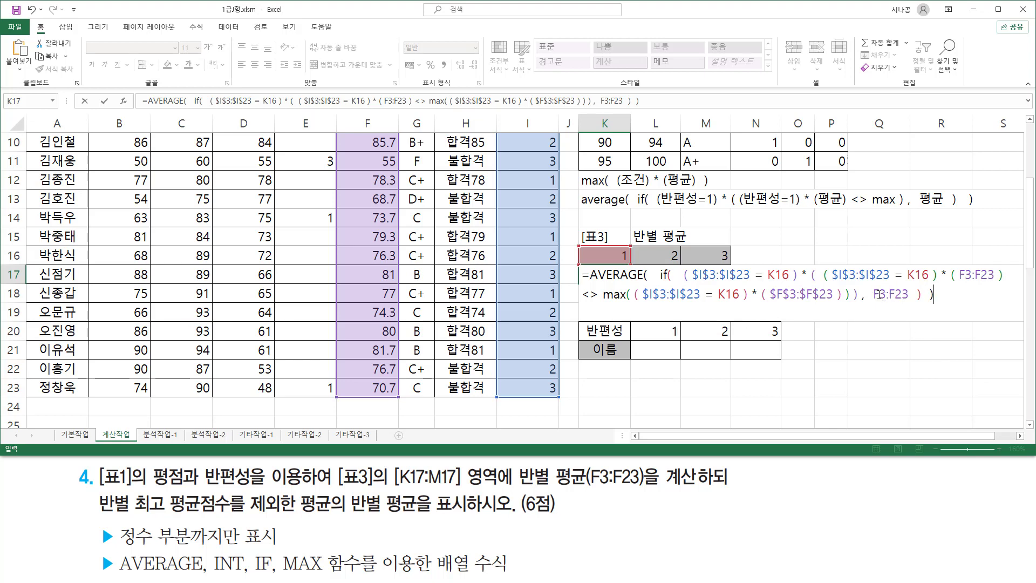
{"action": "left_click_drag", "start_coordinate": [879, 294], "coordinate": [905, 302]}
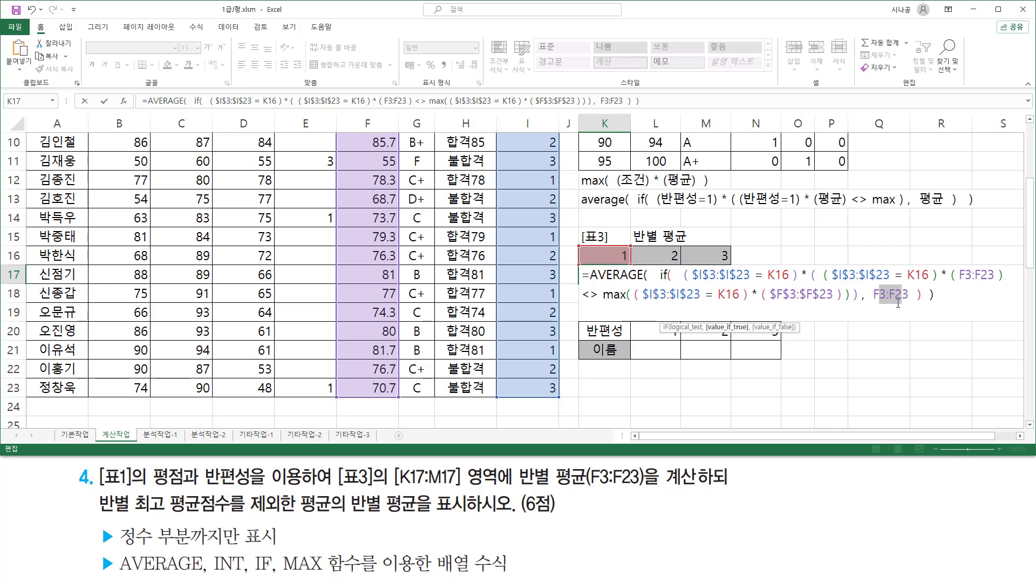
{"action": "key", "text": "F4"}
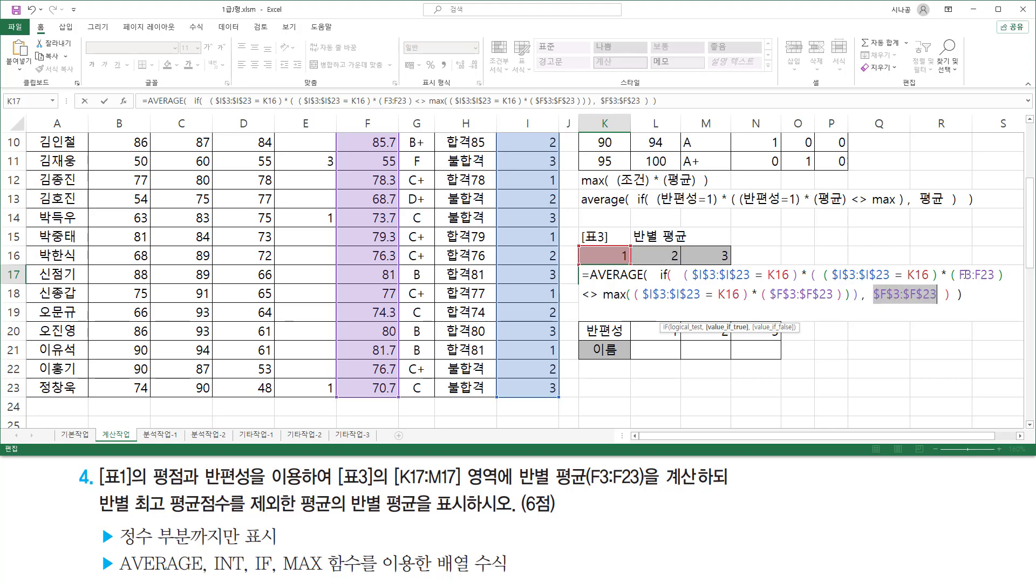
Make the remaining F3:F23 reference in K17 absolute as $F$3:$F$23, enter it as an array formula, and fill it across to M17.
{"action": "left_click_drag", "start_coordinate": [965, 276], "coordinate": [991, 279]}
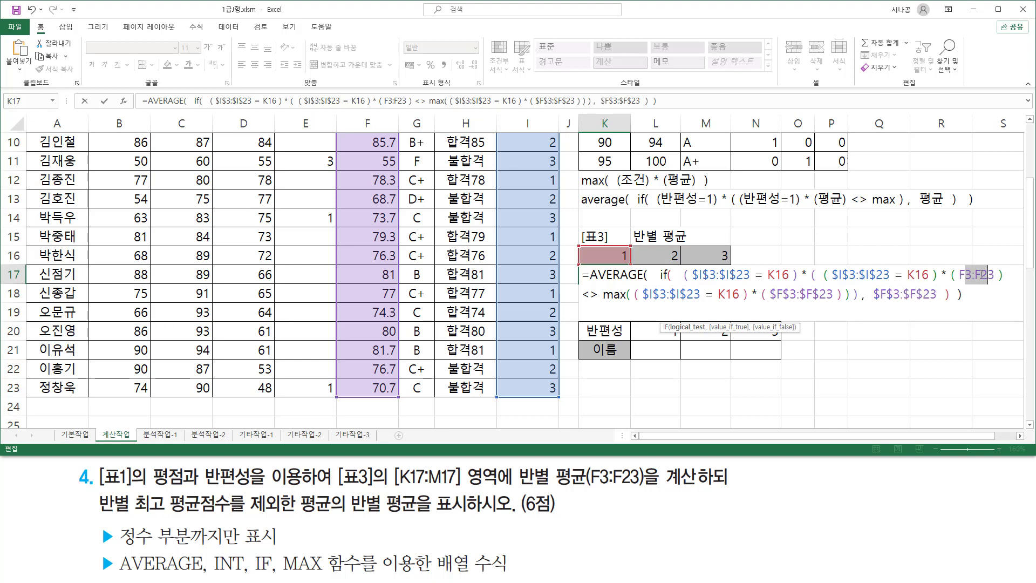
{"action": "key", "text": "F4"}
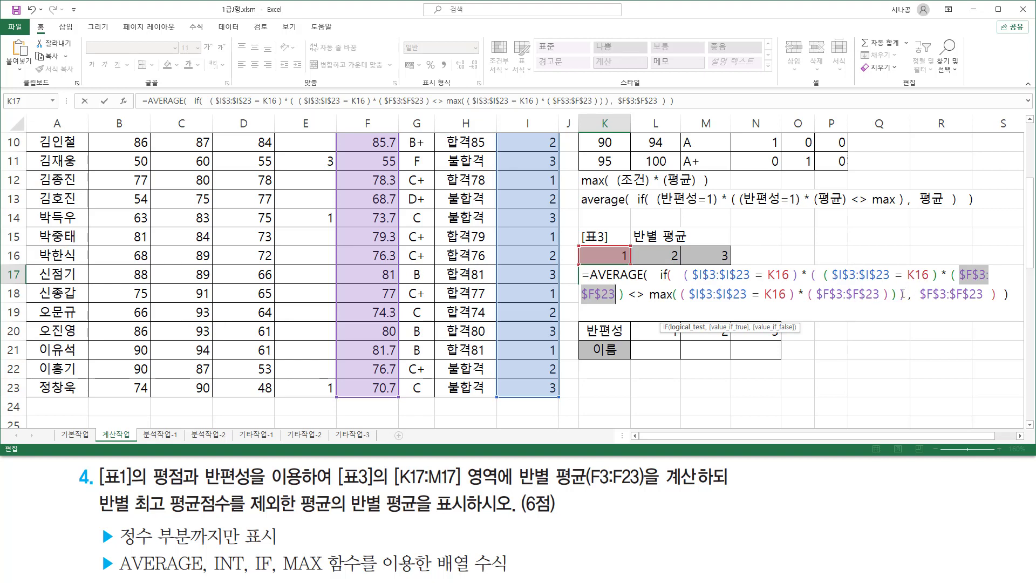
{"action": "key", "text": "ctrl+shift+Return"}
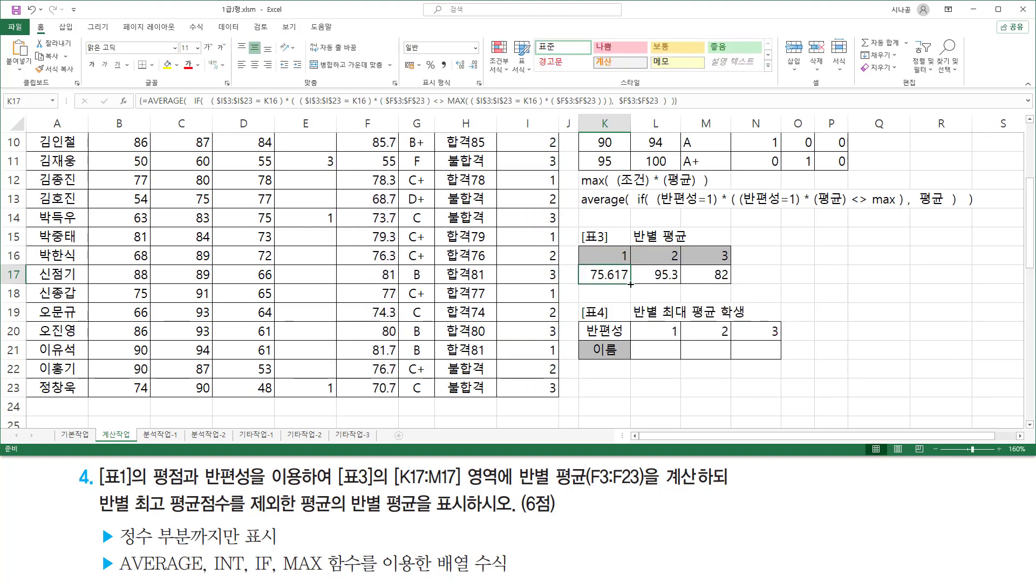
{"action": "left_click_drag", "start_coordinate": [631, 284], "coordinate": [740, 284]}
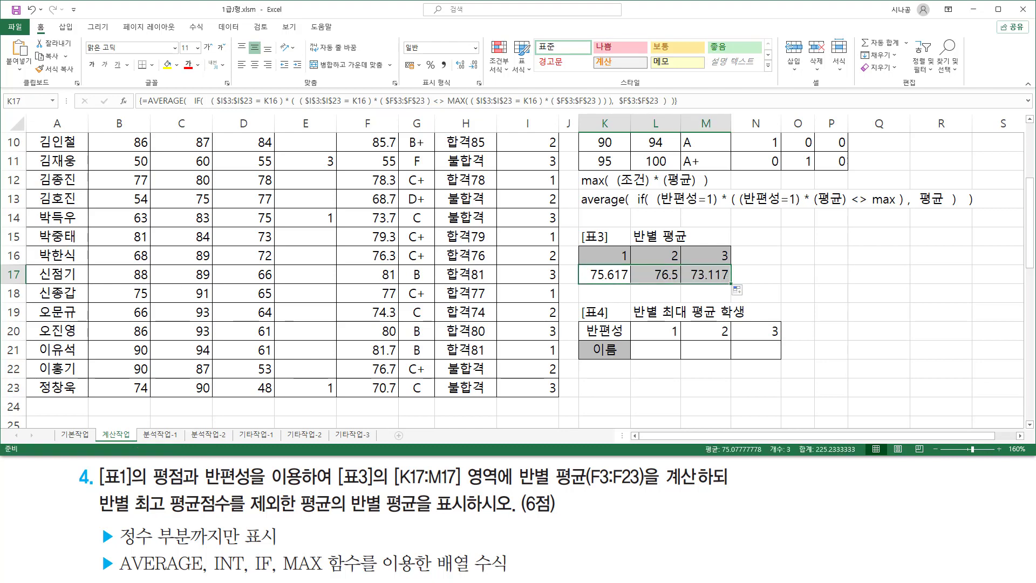
Compare the class averages in K17:M17 with the task's integer-part requirement and its INT function hint.
{"action": "key", "text": "alt+Tab"}
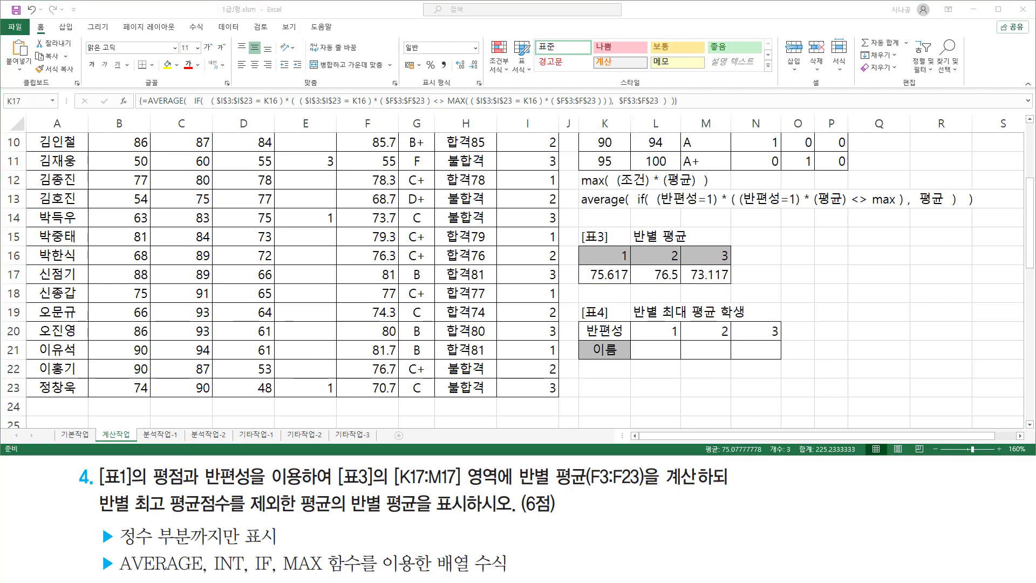
{"action": "key", "text": "alt+Tab"}
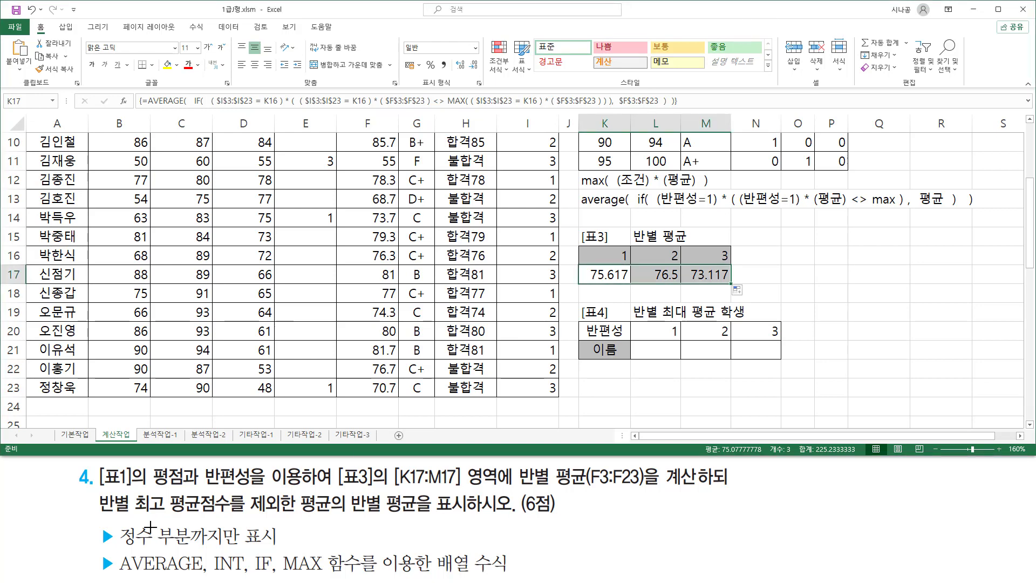
{"action": "mouse_move", "coordinate": [119, 522]}
{"action": "left_mouse_down"}
{"action": "mouse_move", "coordinate": [131, 558]}
{"action": "mouse_move", "coordinate": [296, 549]}
{"action": "left_mouse_up"}
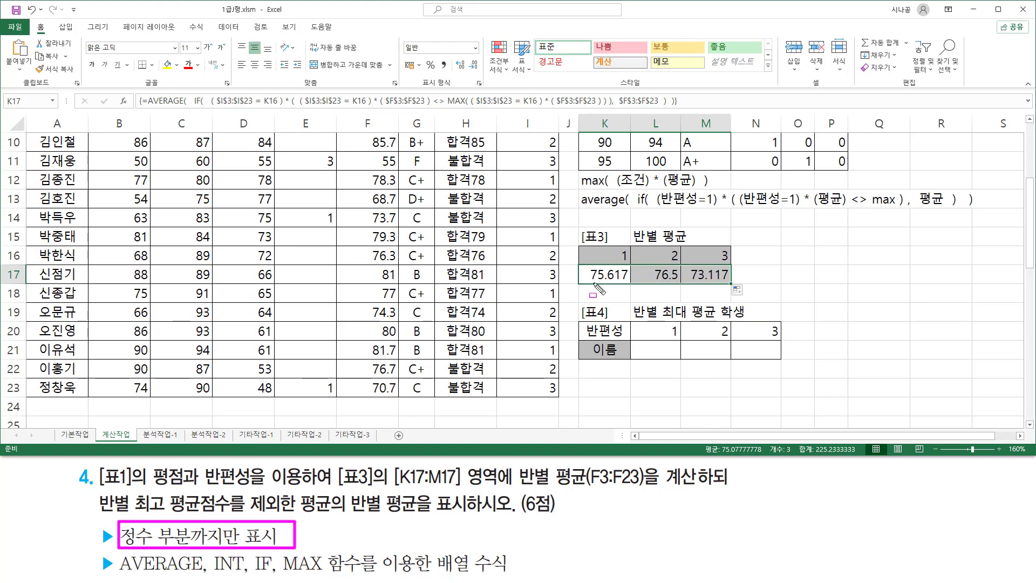
{"action": "mouse_move", "coordinate": [585, 284]}
{"action": "left_mouse_down"}
{"action": "mouse_move", "coordinate": [737, 284]}
{"action": "mouse_move", "coordinate": [736, 267]}
{"action": "left_mouse_up"}
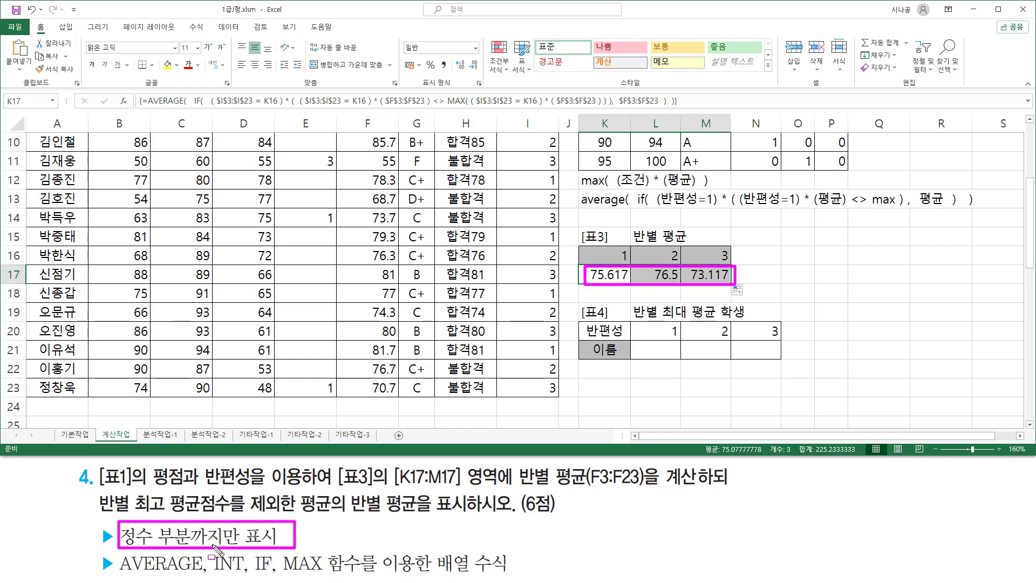
{"action": "left_click_drag", "start_coordinate": [210, 555], "coordinate": [247, 576]}
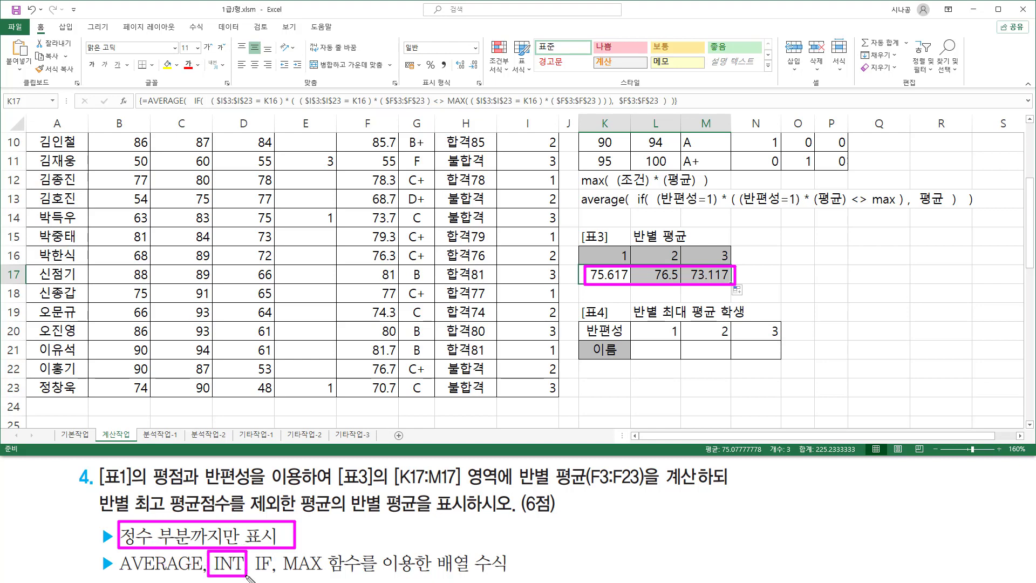
{"action": "key", "text": "Escape"}
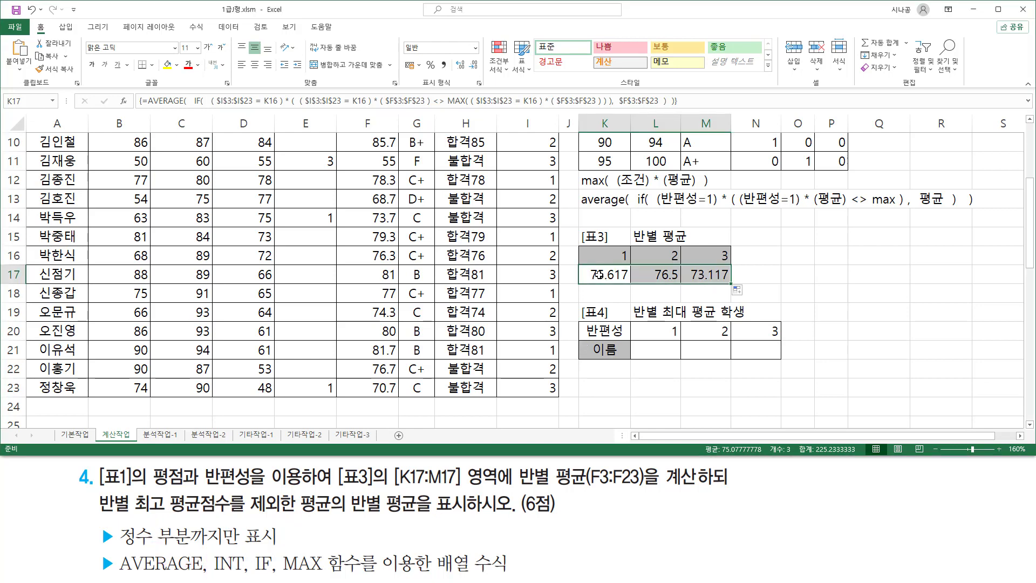
Wrap K17's AVERAGE expression in INT( ), re-enter it as an array formula, and fill it across to M17.
{"action": "double_click", "coordinate": [599, 274]}
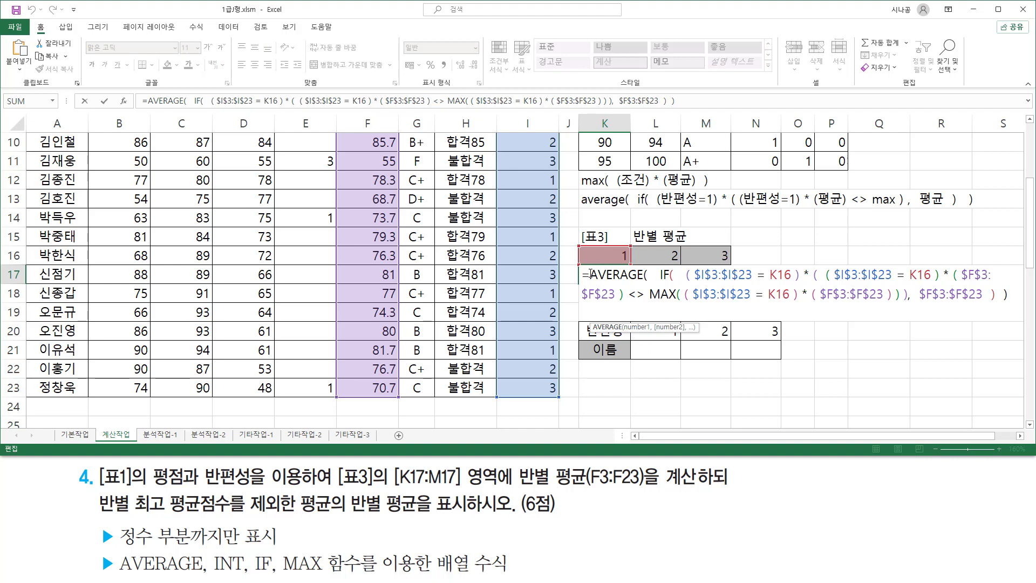
{"action": "left_click", "coordinate": [591, 274]}
{"action": "type", "text": "in"}
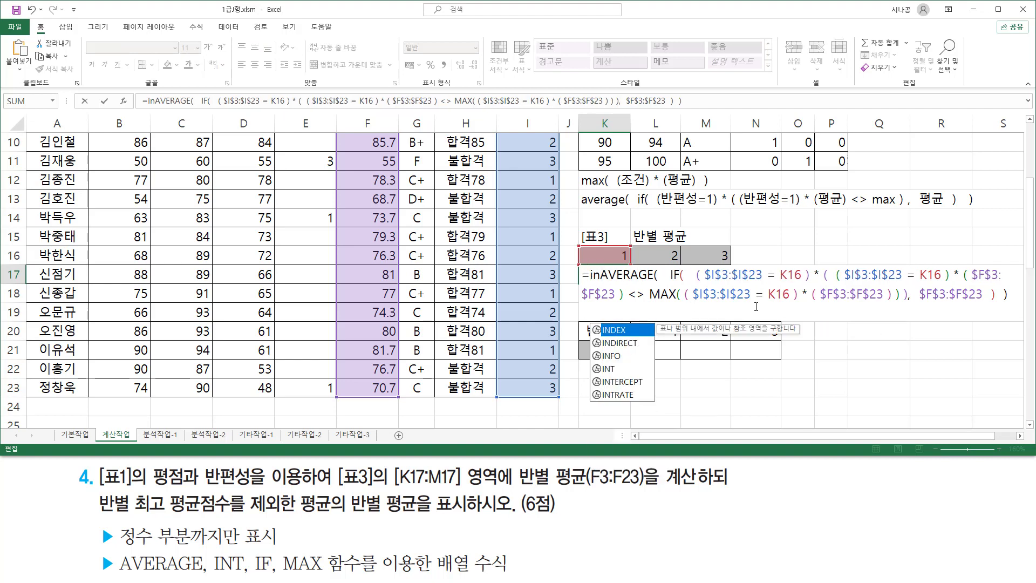
{"action": "type", "text": "t("}
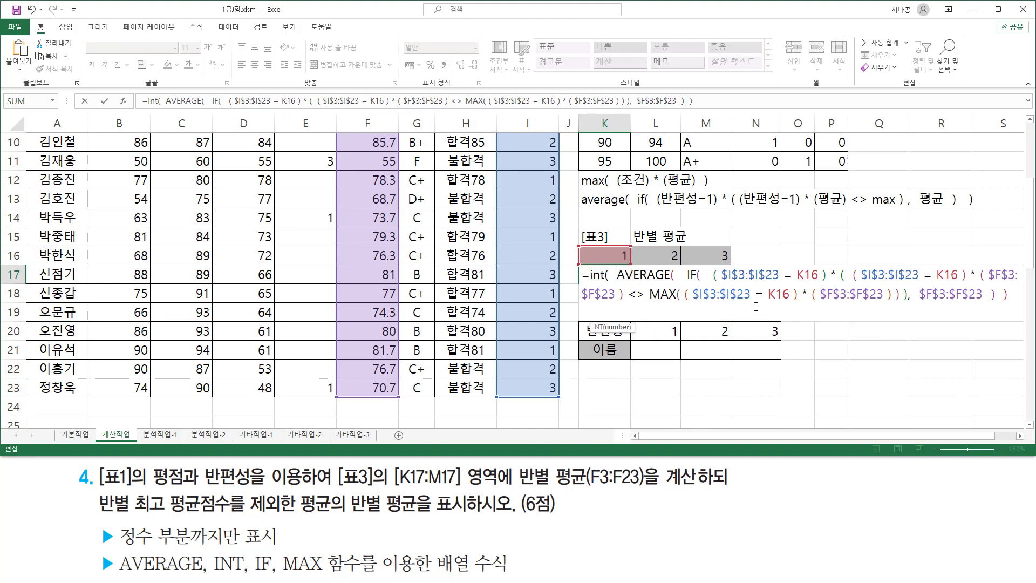
{"action": "left_click", "coordinate": [1032, 306]}
{"action": "type", "text": ")"}
{"action": "key", "text": "ctrl+shift+Return"}
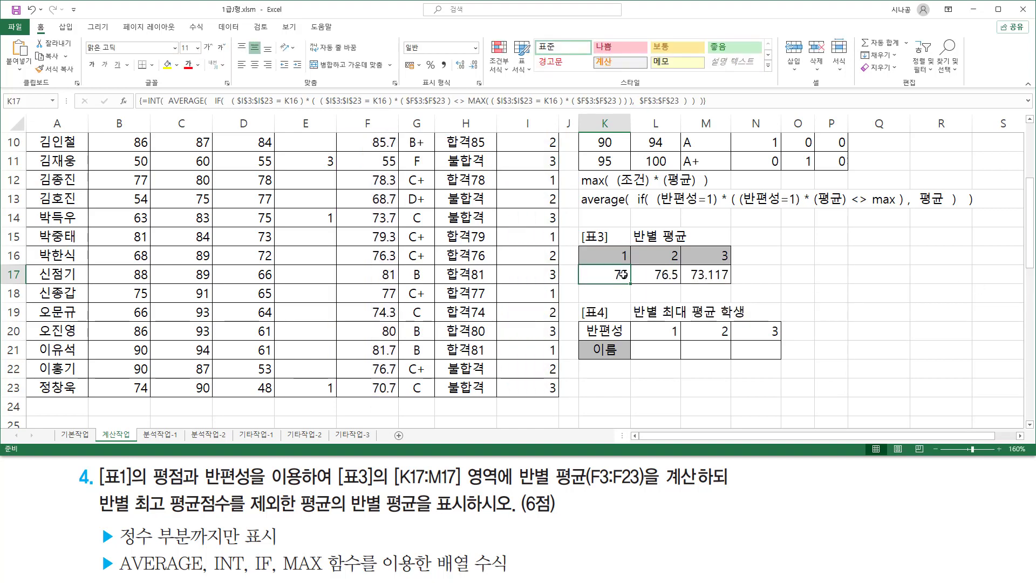
{"action": "left_click_drag", "start_coordinate": [632, 286], "coordinate": [734, 286]}
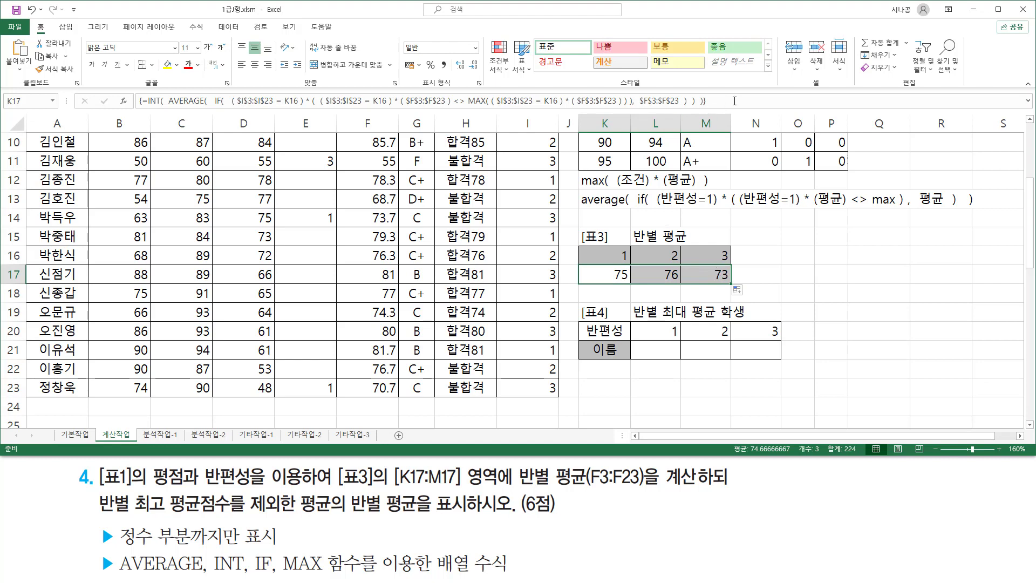
Record K17's full INT formula as apostrophe-prefixed text in K14 and color it red.
{"action": "left_click", "coordinate": [597, 220]}
{"action": "key", "text": "ctrl+v"}
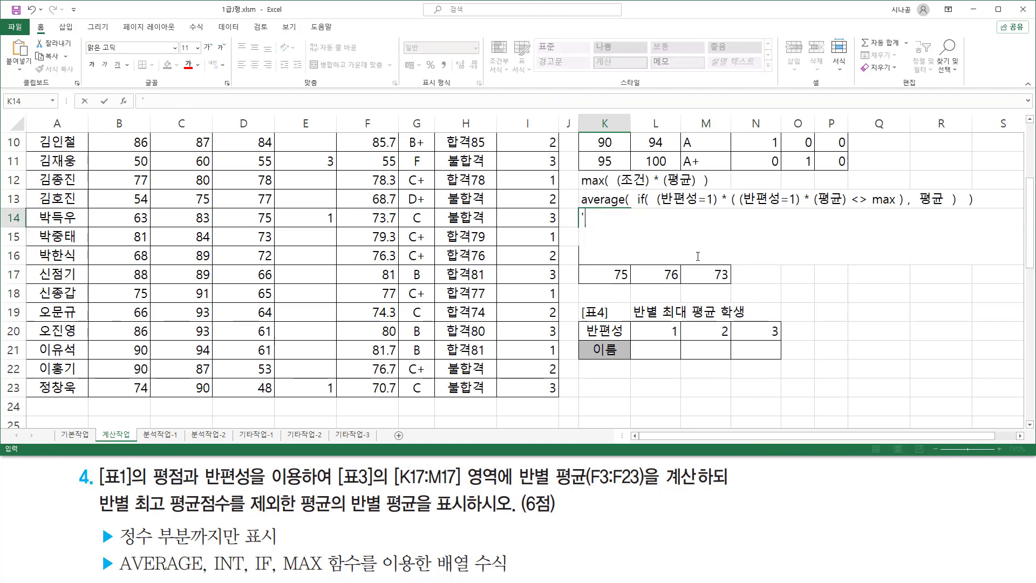
{"action": "key", "text": "Return"}
{"action": "key", "text": "Up"}
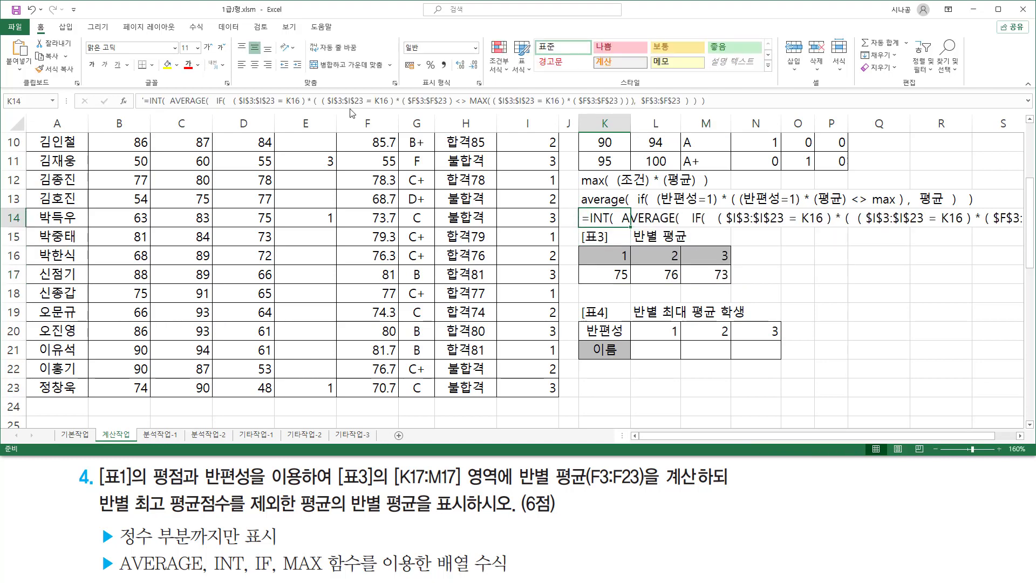
{"action": "left_click", "coordinate": [188, 64]}
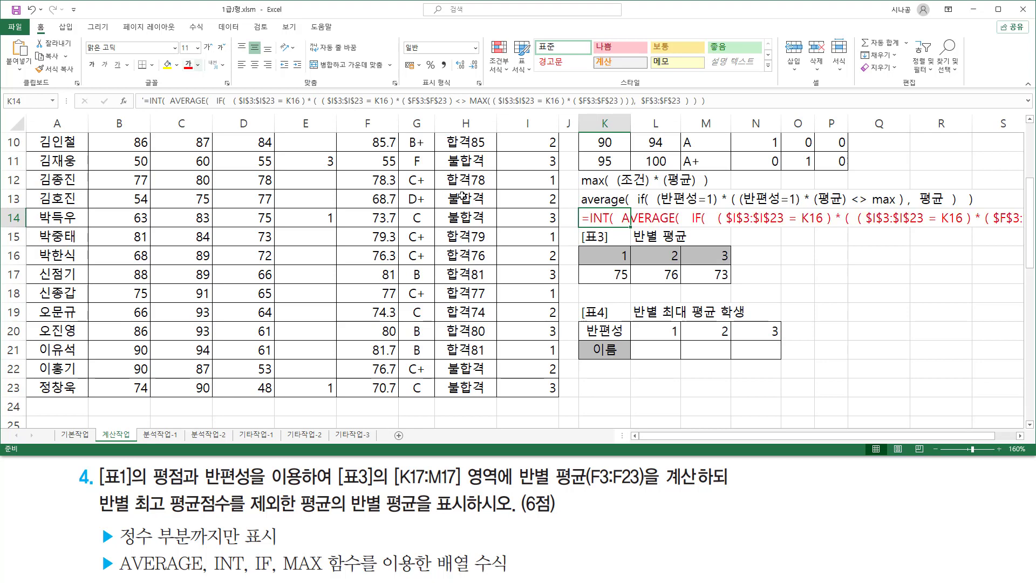
Review the whole formula text in K14, checking how INT encloses the AVERAGE expression.
{"action": "left_click", "coordinate": [1022, 435]}
{"action": "left_click", "coordinate": [1022, 435]}
{"action": "left_click", "coordinate": [1022, 435]}
{"action": "left_click", "coordinate": [1023, 435]}
{"action": "left_click", "coordinate": [1023, 435]}
{"action": "left_click", "coordinate": [1022, 435]}
{"action": "left_click", "coordinate": [1022, 435]}
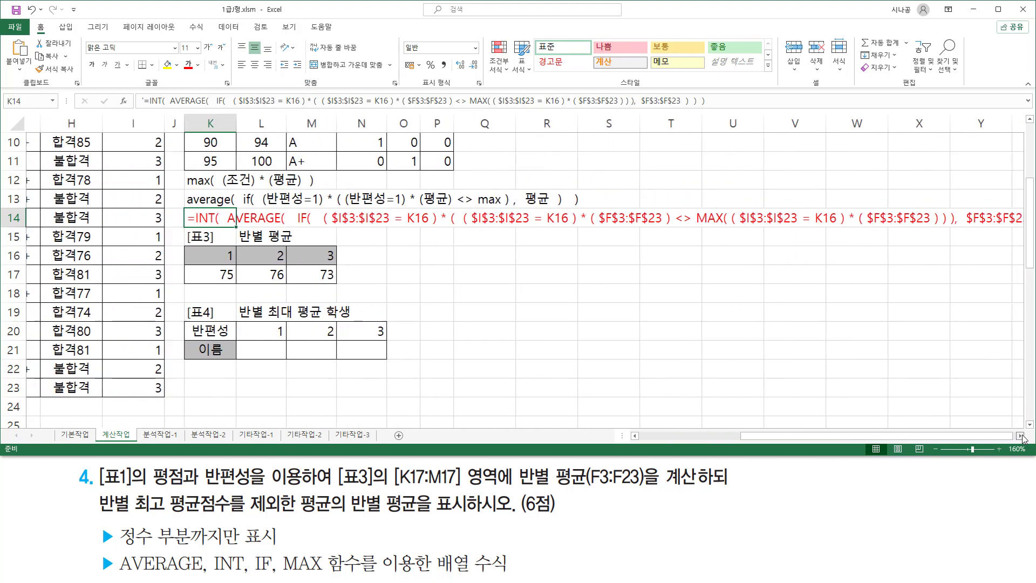
{"action": "left_click", "coordinate": [1022, 435]}
{"action": "left_click", "coordinate": [1022, 435]}
{"action": "left_click", "coordinate": [1022, 435]}
{"action": "left_click", "coordinate": [300, 273]}
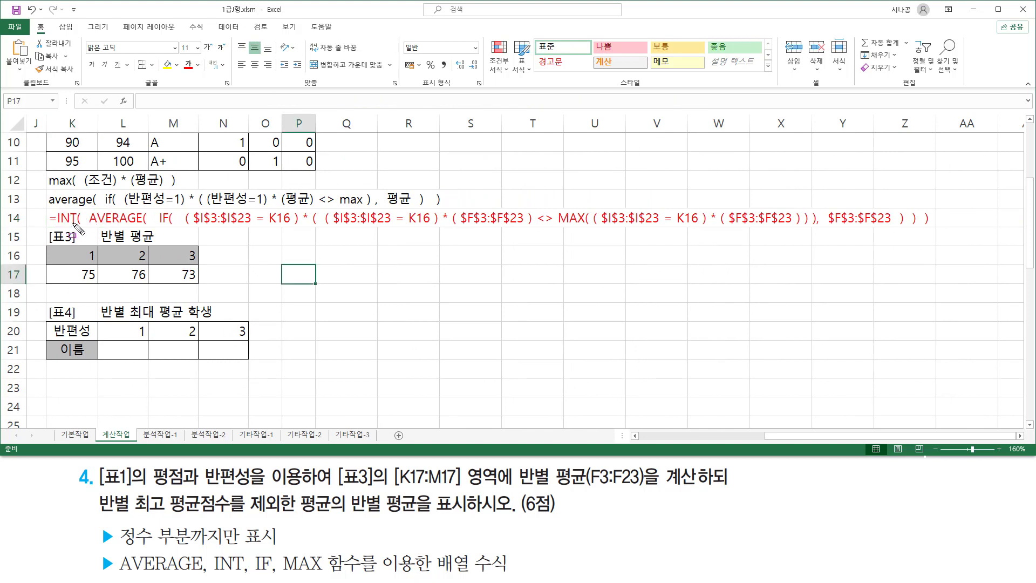
{"action": "mouse_move", "coordinate": [87, 207]}
{"action": "left_mouse_down"}
{"action": "mouse_move", "coordinate": [733, 268]}
{"action": "mouse_move", "coordinate": [918, 229]}
{"action": "left_mouse_up"}
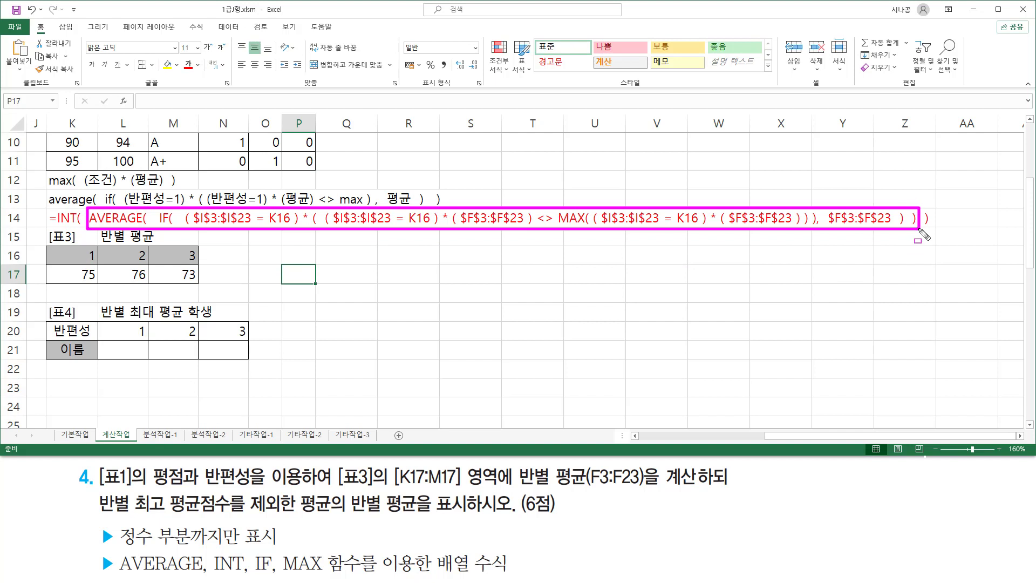
{"action": "left_click_drag", "start_coordinate": [52, 228], "coordinate": [77, 228]}
{"action": "key", "text": "Escape"}
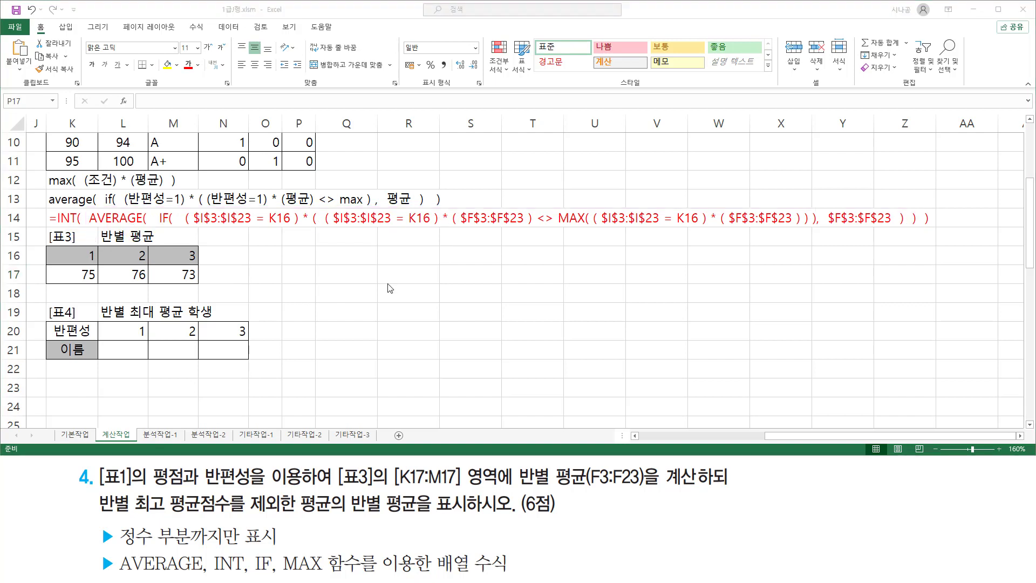
Examine the MAX part of K14's formula against the task's wording on each class's highest average score.
{"action": "key", "text": "ctrl+2"}
{"action": "mouse_move", "coordinate": [553, 231]}
{"action": "left_mouse_down"}
{"action": "mouse_move", "coordinate": [588, 230]}
{"action": "mouse_move", "coordinate": [594, 216]}
{"action": "mouse_move", "coordinate": [707, 233]}
{"action": "mouse_move", "coordinate": [799, 228]}
{"action": "left_mouse_up"}
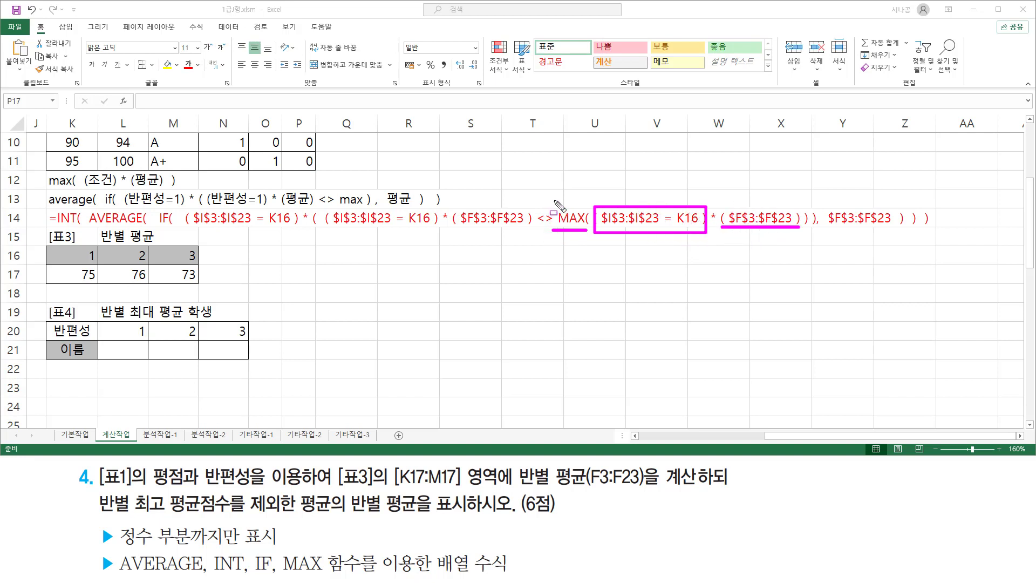
{"action": "mouse_move", "coordinate": [551, 197]}
{"action": "left_mouse_down"}
{"action": "mouse_move", "coordinate": [575, 237]}
{"action": "mouse_move", "coordinate": [809, 239]}
{"action": "left_mouse_up"}
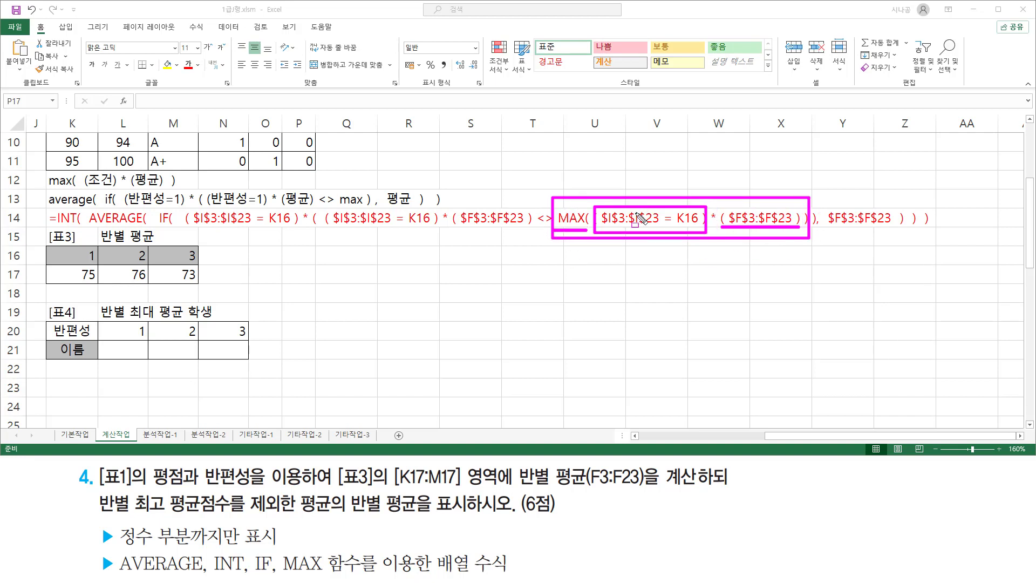
{"action": "mouse_move", "coordinate": [96, 517]}
{"action": "left_mouse_down"}
{"action": "mouse_move", "coordinate": [229, 517]}
{"action": "mouse_move", "coordinate": [236, 492]}
{"action": "left_mouse_up"}
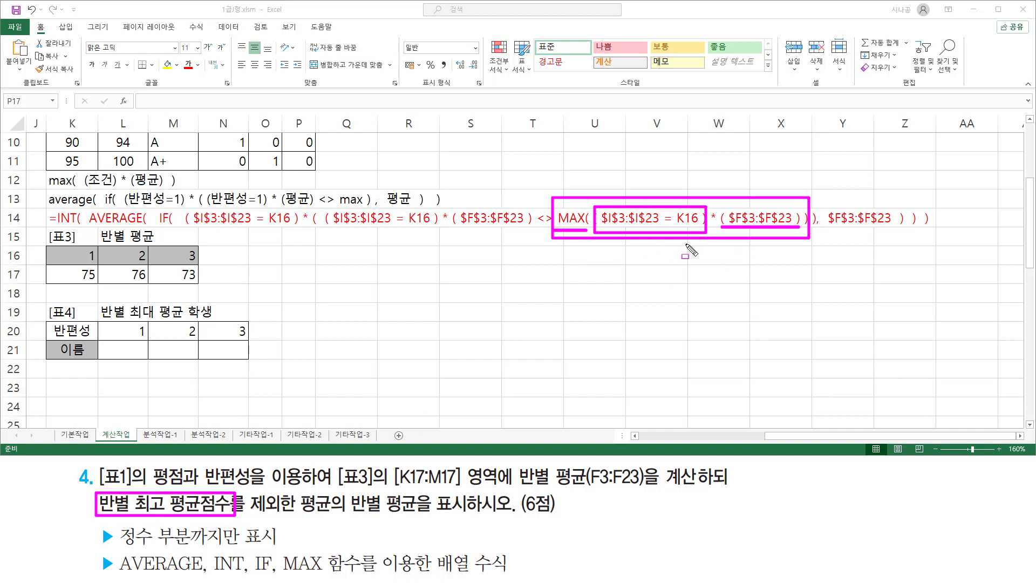
{"action": "key", "text": "Escape"}
{"action": "key", "text": "ctrl+2"}
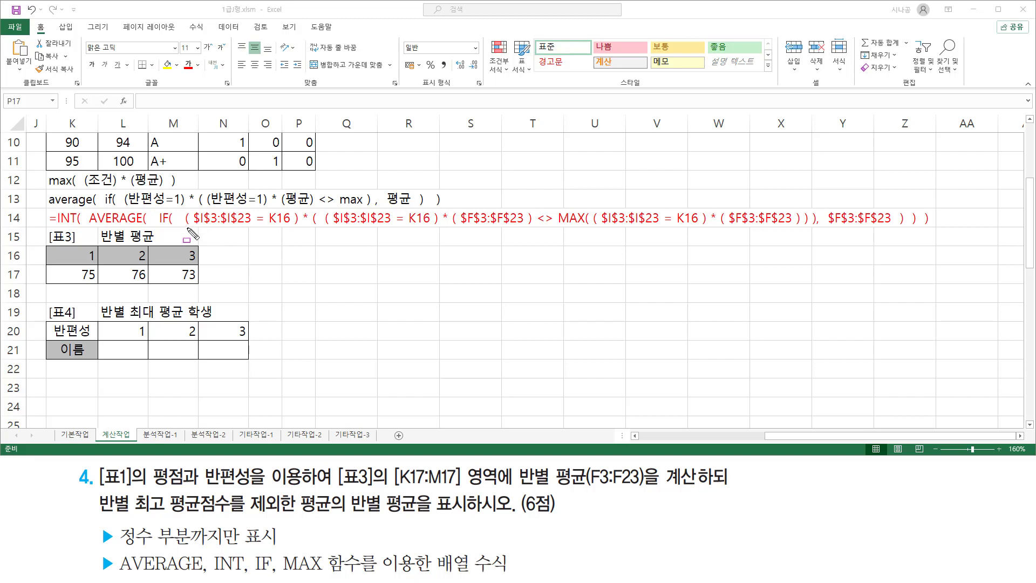
Examine K14's two IF conditions, the <> comparison with MAX, and the $F$3:$F$23 true value inside AVERAGE.
{"action": "mouse_move", "coordinate": [184, 229]}
{"action": "left_mouse_down"}
{"action": "mouse_move", "coordinate": [301, 232]}
{"action": "mouse_move", "coordinate": [300, 208]}
{"action": "left_mouse_up"}
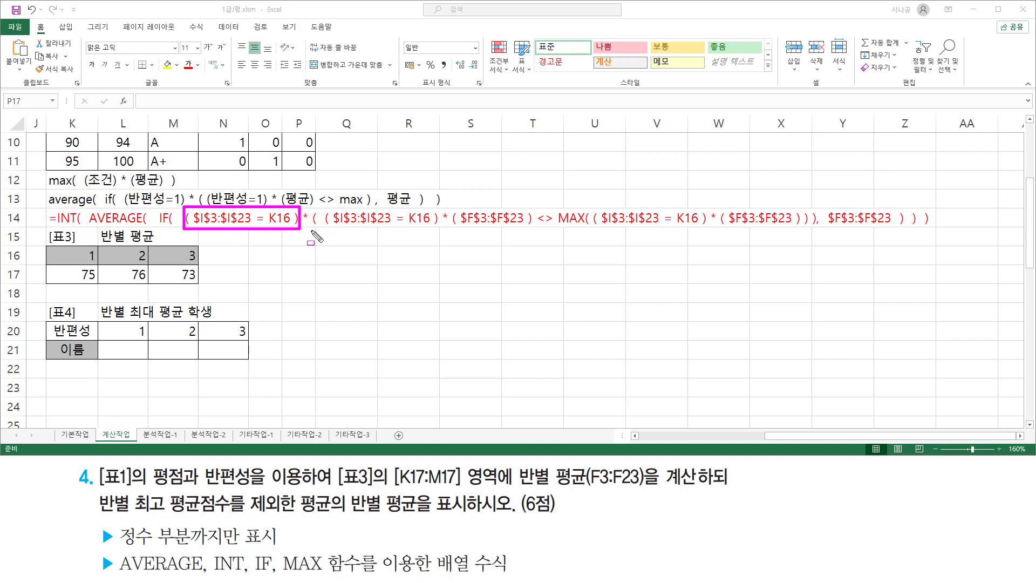
{"action": "mouse_move", "coordinate": [312, 232]}
{"action": "left_mouse_down"}
{"action": "mouse_move", "coordinate": [869, 231]}
{"action": "mouse_move", "coordinate": [815, 231]}
{"action": "left_mouse_up"}
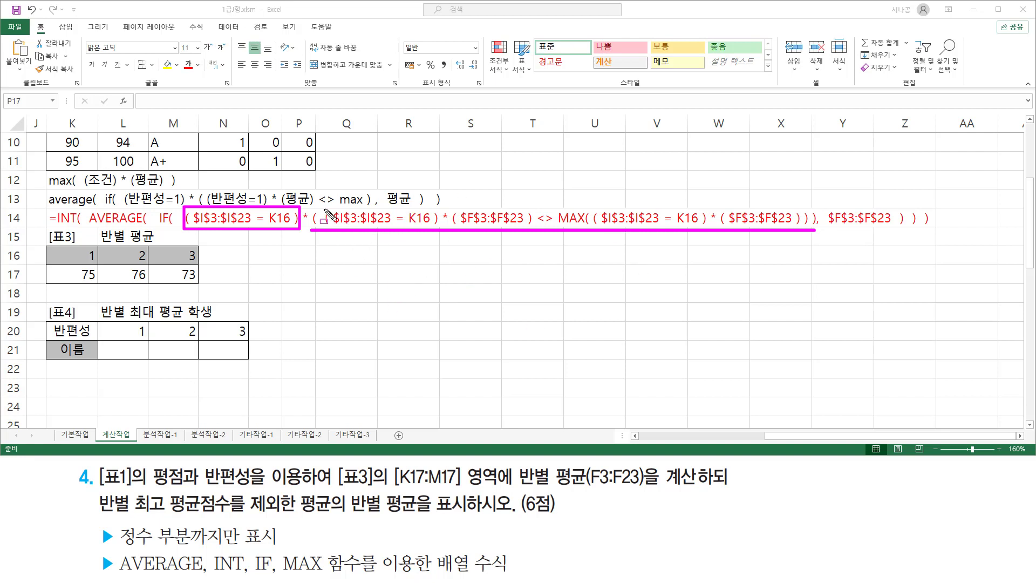
{"action": "mouse_move", "coordinate": [322, 208]}
{"action": "left_mouse_down"}
{"action": "mouse_move", "coordinate": [429, 231]}
{"action": "mouse_move", "coordinate": [534, 225]}
{"action": "left_mouse_up"}
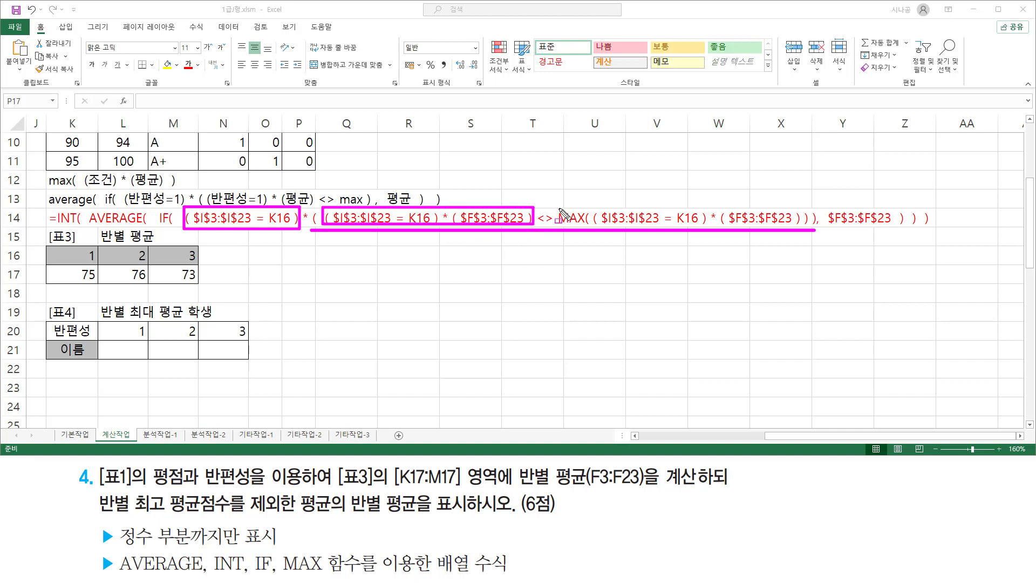
{"action": "mouse_move", "coordinate": [559, 205]}
{"action": "left_mouse_down"}
{"action": "mouse_move", "coordinate": [574, 228]}
{"action": "mouse_move", "coordinate": [804, 225]}
{"action": "left_mouse_up"}
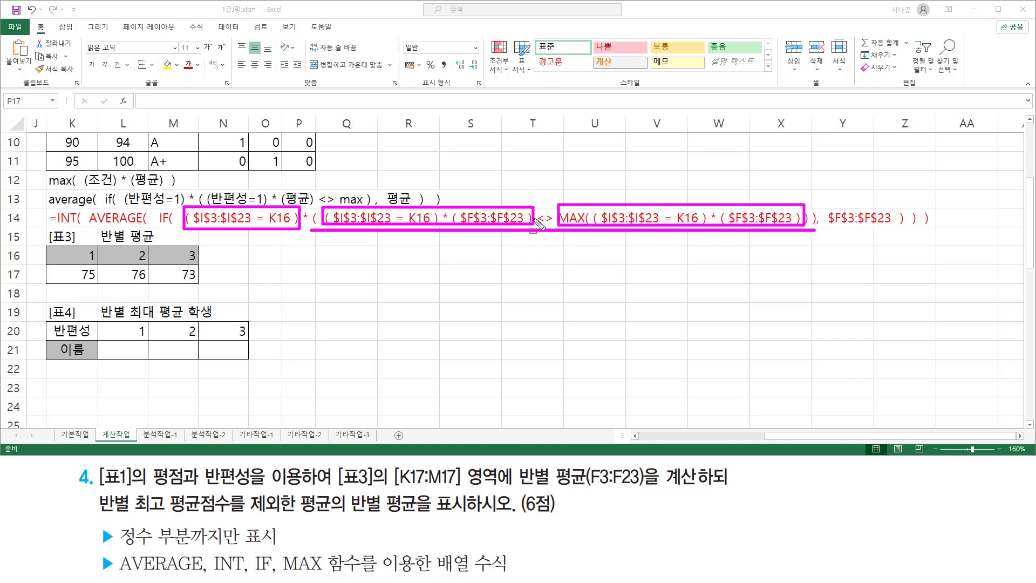
{"action": "left_click_drag", "start_coordinate": [537, 224], "coordinate": [550, 226]}
{"action": "key", "text": "Escape"}
{"action": "mouse_move", "coordinate": [183, 209]}
{"action": "left_mouse_down"}
{"action": "mouse_move", "coordinate": [285, 231]}
{"action": "mouse_move", "coordinate": [301, 231]}
{"action": "mouse_move", "coordinate": [304, 213]}
{"action": "mouse_move", "coordinate": [316, 232]}
{"action": "mouse_move", "coordinate": [815, 230]}
{"action": "left_mouse_up"}
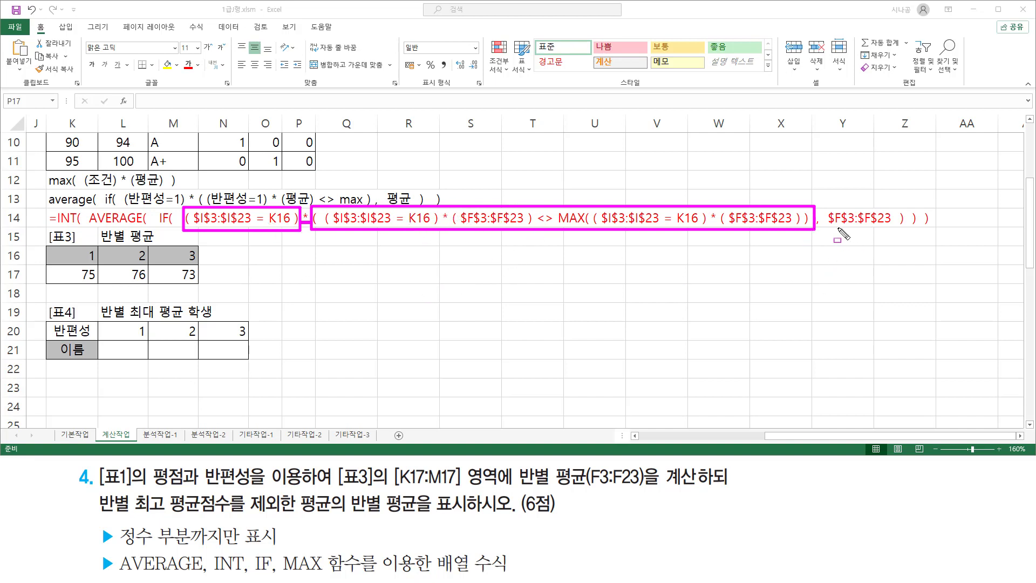
{"action": "left_click_drag", "start_coordinate": [829, 228], "coordinate": [896, 229]}
{"action": "left_click_drag", "start_coordinate": [89, 208], "coordinate": [924, 237]}
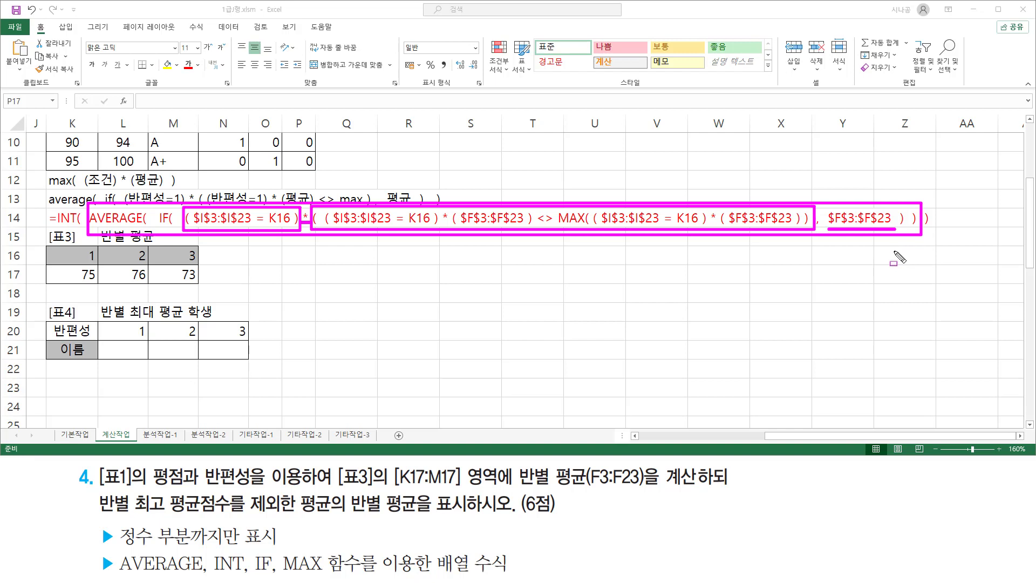
{"action": "key", "text": "Escape"}
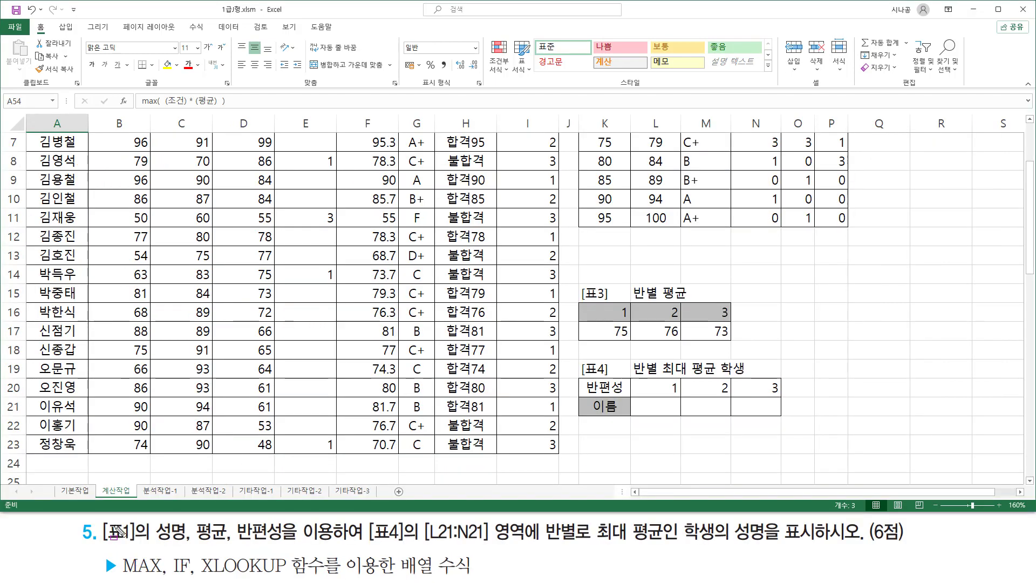
Read task 5's requirements for L21:N21: source 표1, each class's highest average, student name, and an array formula with MAX, IF and XLOOKUP.
{"action": "left_click_drag", "start_coordinate": [99, 544], "coordinate": [137, 544]}
{"action": "left_click_drag", "start_coordinate": [304, 545], "coordinate": [487, 545]}
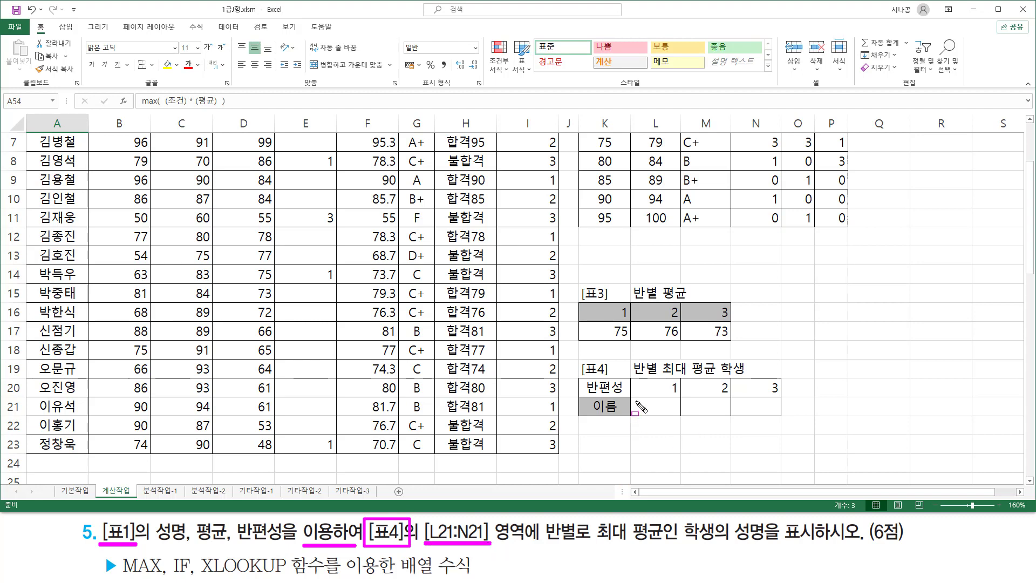
{"action": "mouse_move", "coordinate": [633, 400]}
{"action": "left_mouse_down"}
{"action": "mouse_move", "coordinate": [650, 414]}
{"action": "mouse_move", "coordinate": [780, 416]}
{"action": "left_mouse_up"}
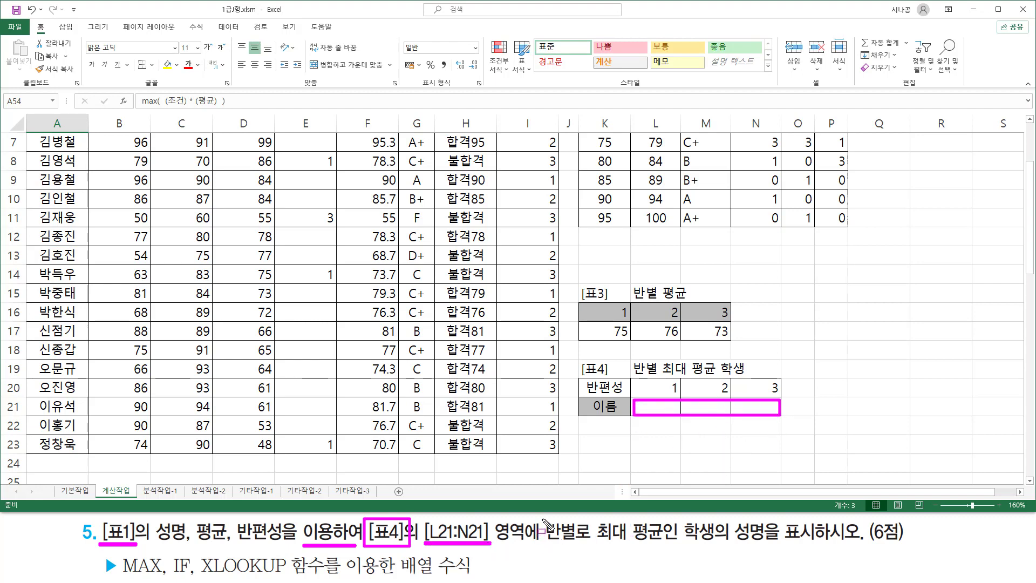
{"action": "mouse_move", "coordinate": [542, 518]}
{"action": "left_mouse_down"}
{"action": "mouse_move", "coordinate": [601, 551]}
{"action": "mouse_move", "coordinate": [593, 556]}
{"action": "mouse_move", "coordinate": [869, 545]}
{"action": "left_mouse_up"}
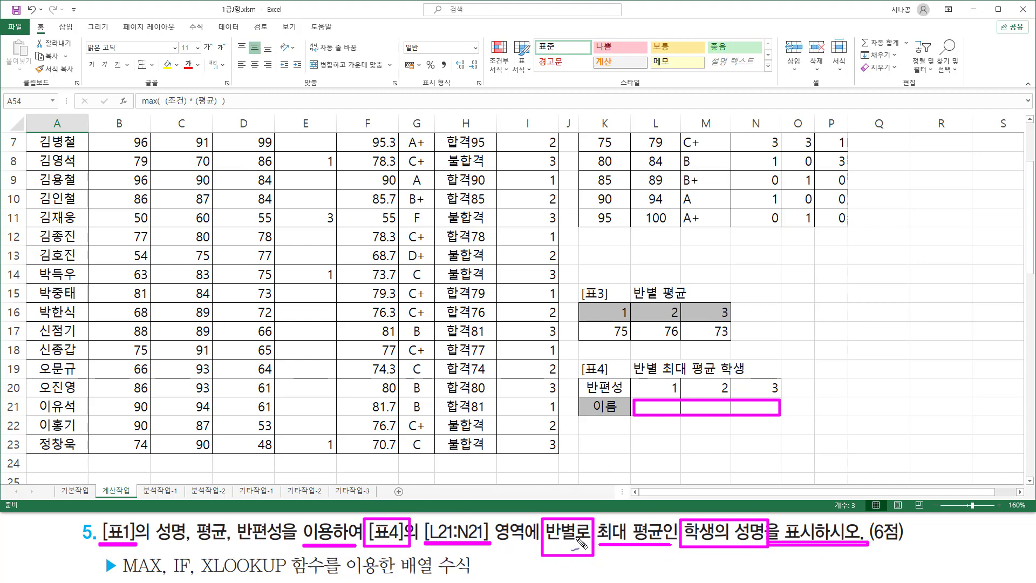
{"action": "left_click_drag", "start_coordinate": [628, 531], "coordinate": [649, 526]}
{"action": "left_click_drag", "start_coordinate": [634, 552], "coordinate": [644, 549]}
{"action": "left_click_drag", "start_coordinate": [179, 553], "coordinate": [190, 545]}
{"action": "left_click_drag", "start_coordinate": [398, 577], "coordinate": [486, 579]}
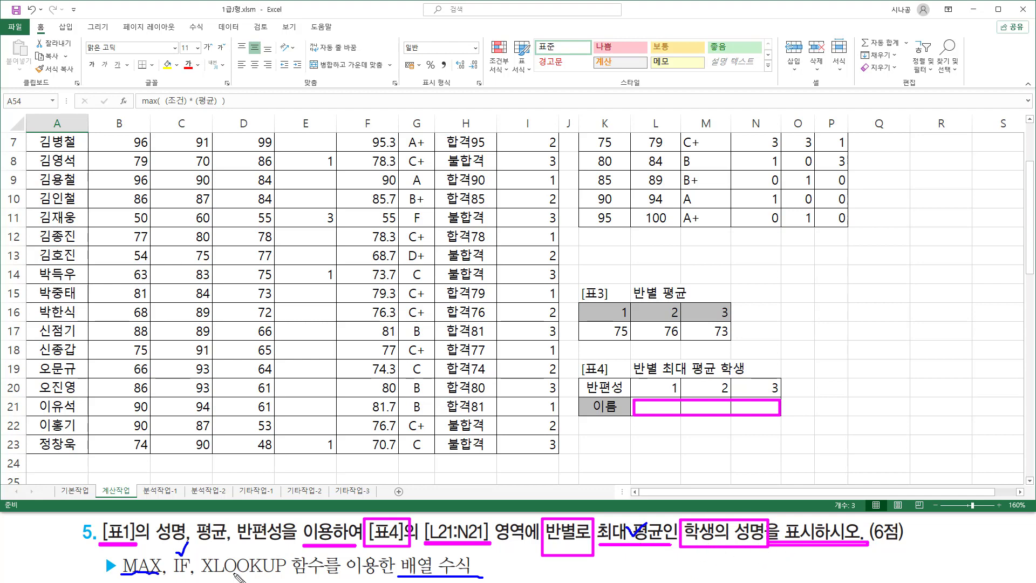
{"action": "left_click_drag", "start_coordinate": [242, 559], "coordinate": [263, 546]}
{"action": "key", "text": "Escape"}
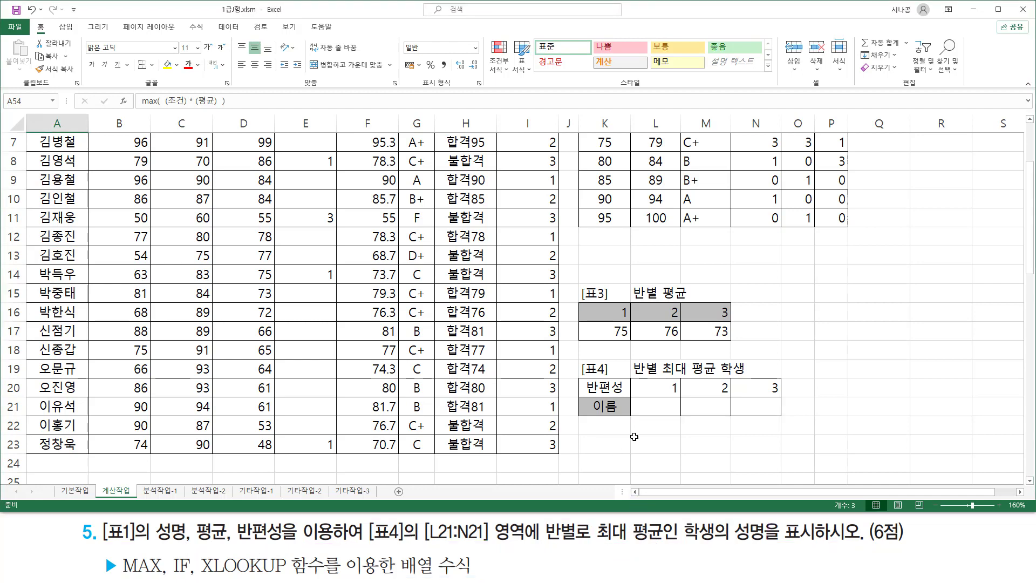
Start a plain-text formula draft in K23 reading max( if( 반편성=.
{"action": "left_click", "coordinate": [616, 441]}
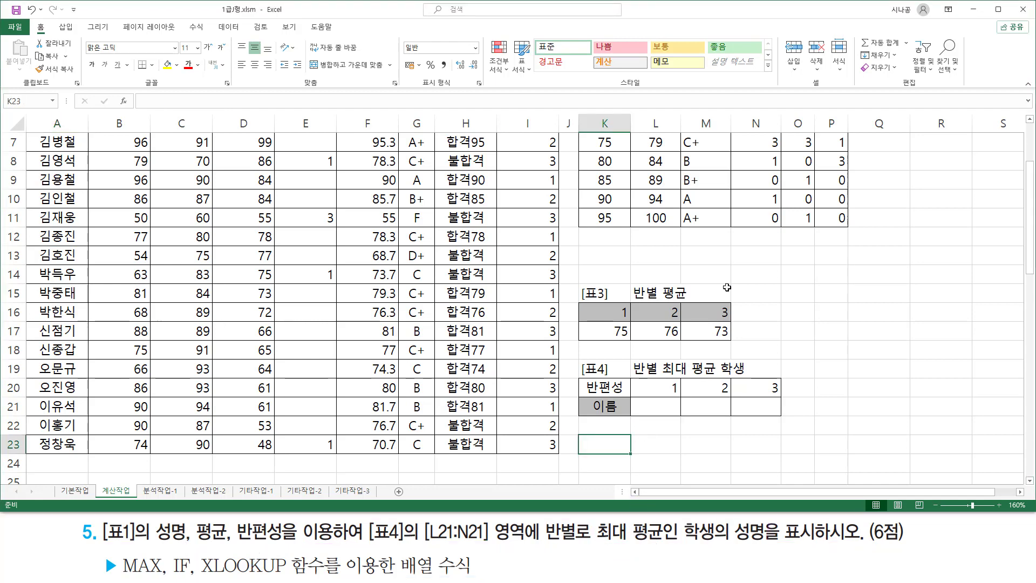
{"action": "type", "text": "max"}
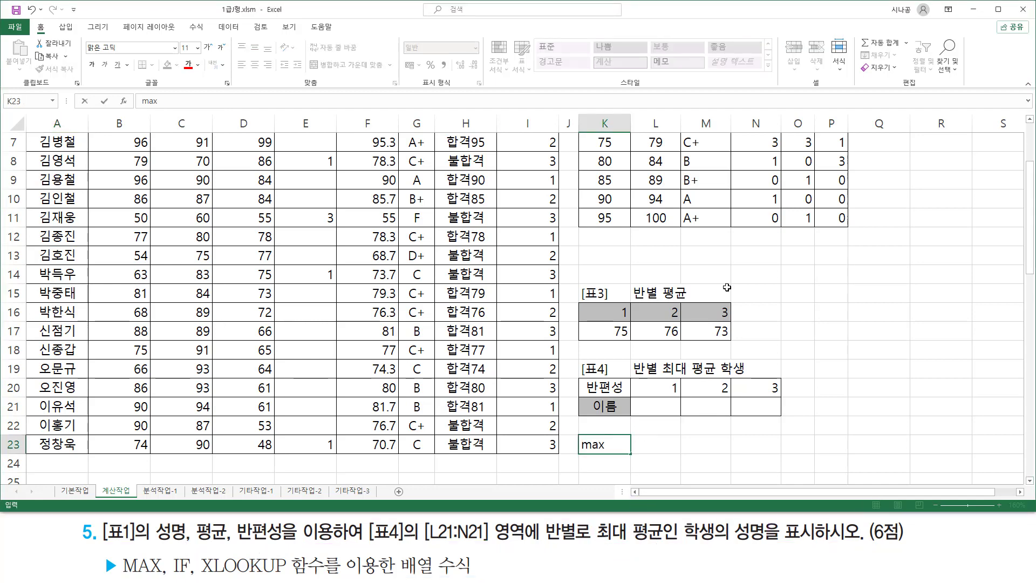
{"action": "type", "text": "("}
{"action": "type", "text": "반"}
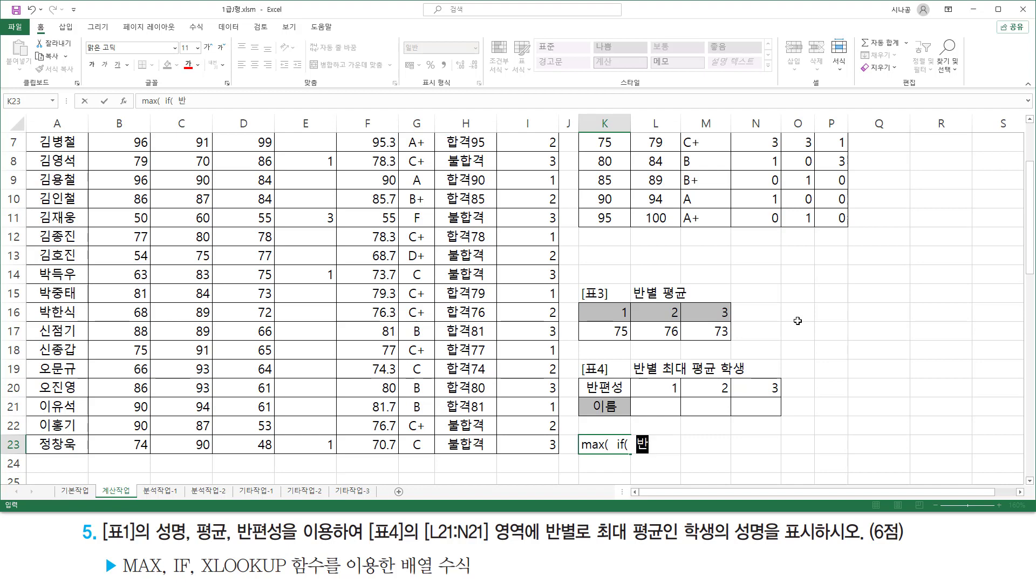
{"action": "type", "text": "평서"}
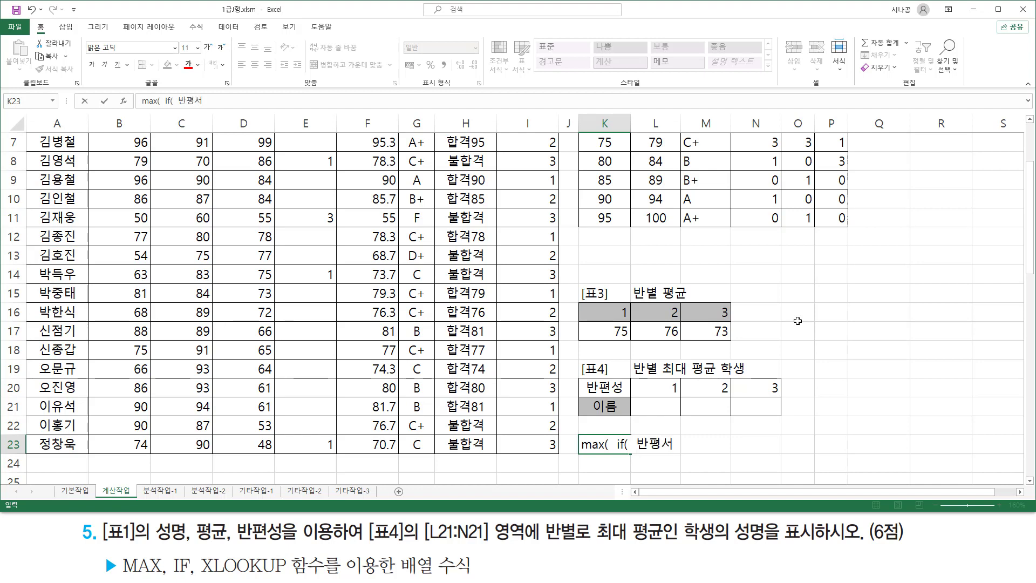
{"action": "key", "text": "BackSpace"}
{"action": "key", "text": "BackSpace"}
{"action": "type", "text": "편성"}
{"action": "key", "text": "ctrl+2"}
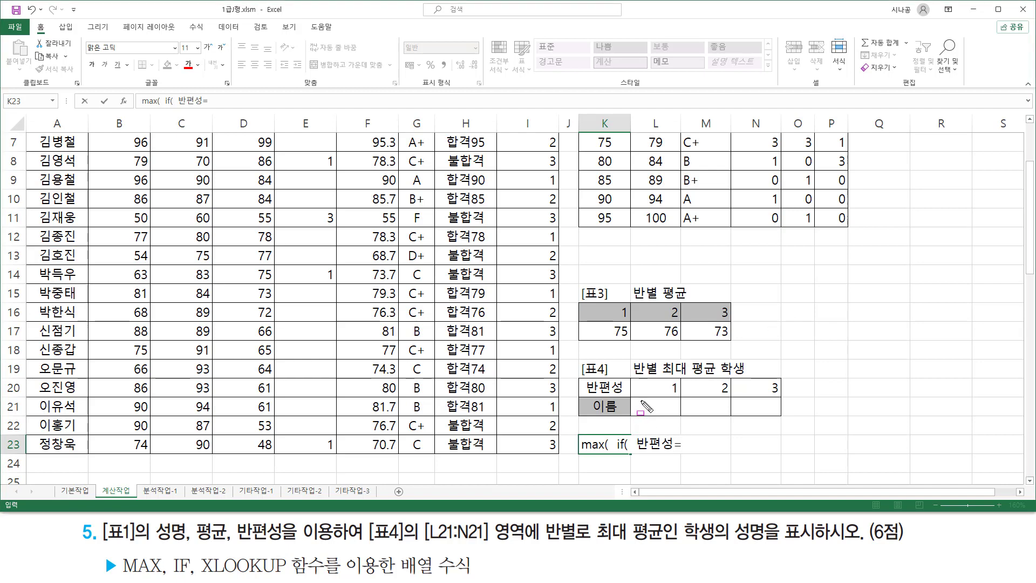
Complete the K23 draft with class 1 as the condition value and 평균 as the true value, closing both parentheses.
{"action": "mouse_move", "coordinate": [640, 398]}
{"action": "left_mouse_down"}
{"action": "mouse_move", "coordinate": [674, 412]}
{"action": "mouse_move", "coordinate": [684, 392]}
{"action": "left_mouse_up"}
{"action": "key", "text": "Escape"}
{"action": "key", "text": "BackSpace"}
{"action": "key", "text": "BackSpace"}
{"action": "key", "text": "BackSpace"}
{"action": "key", "text": "BackSpace"}
{"action": "key", "text": "Hangul"}
{"action": "type", "text": "평균"}
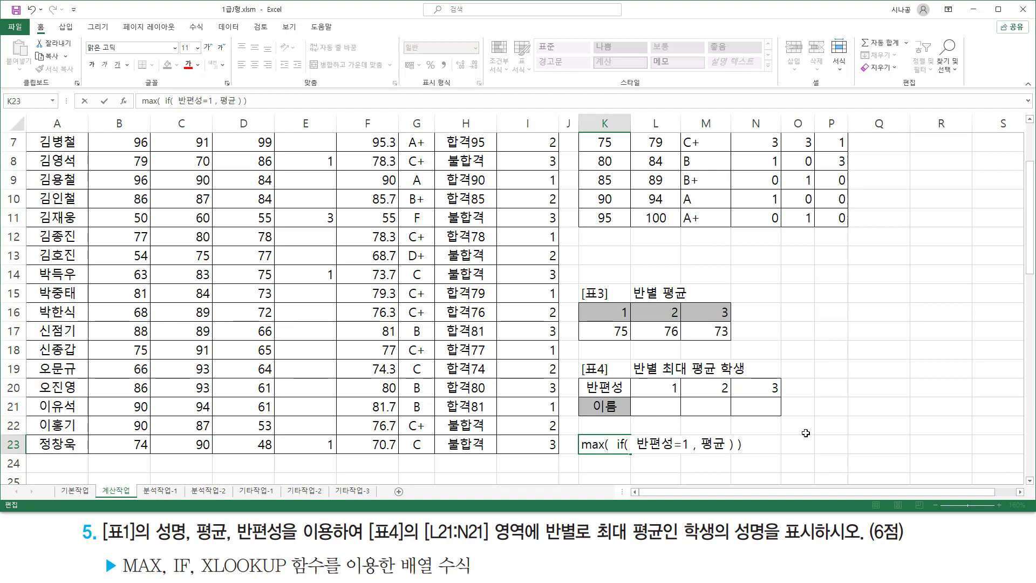
{"action": "type", "text": ")"}
{"action": "key", "text": "Return"}
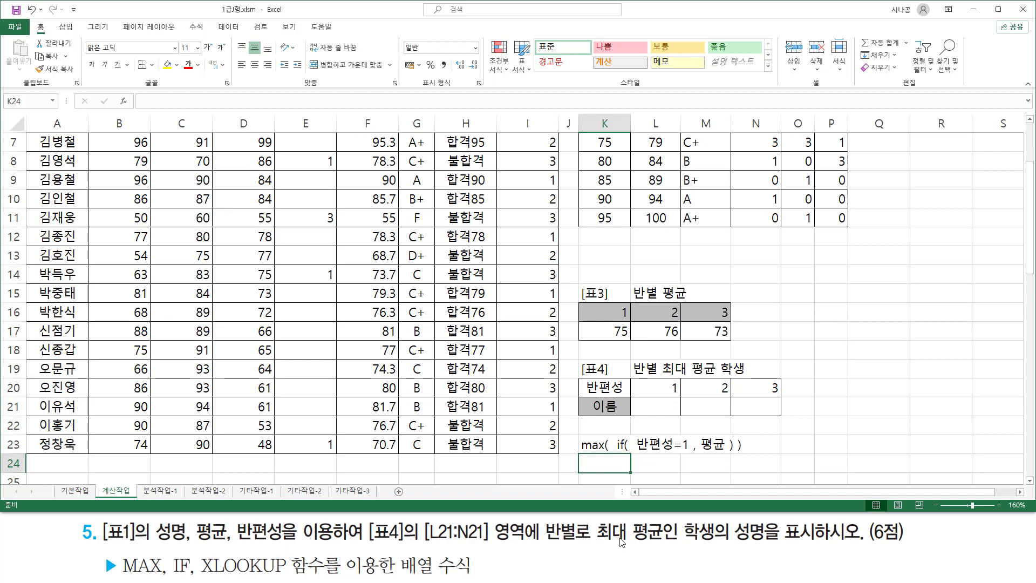
Begin L21's formula with MAX and a nested IF testing whether the class range I3:I23 equals L20.
{"action": "left_click_drag", "start_coordinate": [543, 543], "coordinate": [669, 532]}
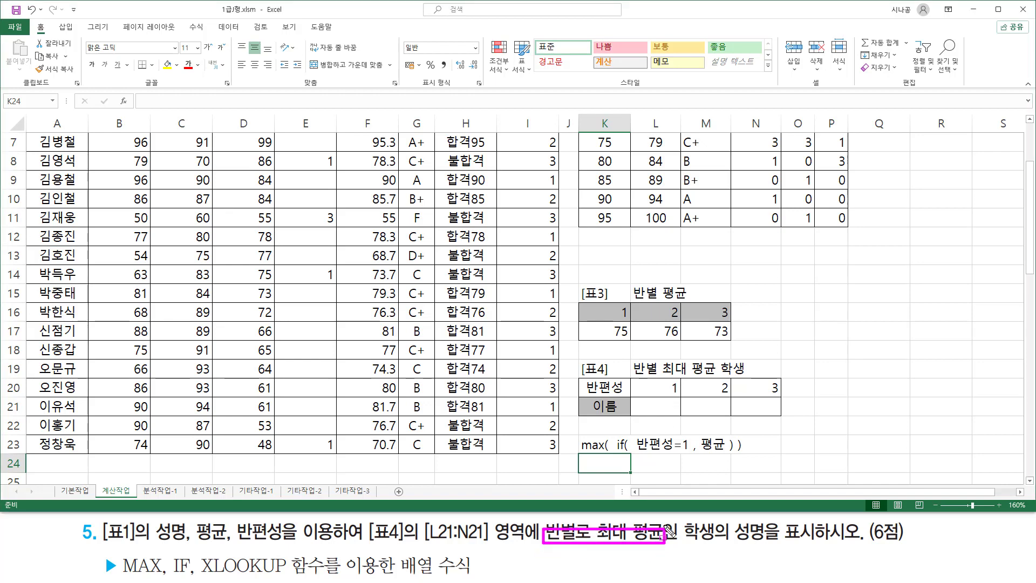
{"action": "key", "text": "Escape"}
{"action": "left_click", "coordinate": [655, 407]}
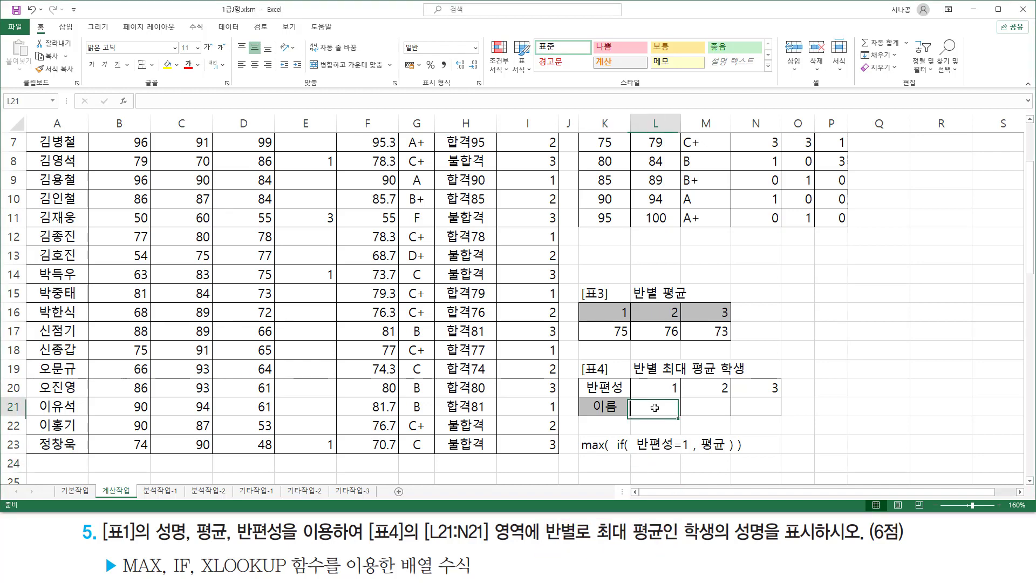
{"action": "type", "text": "="}
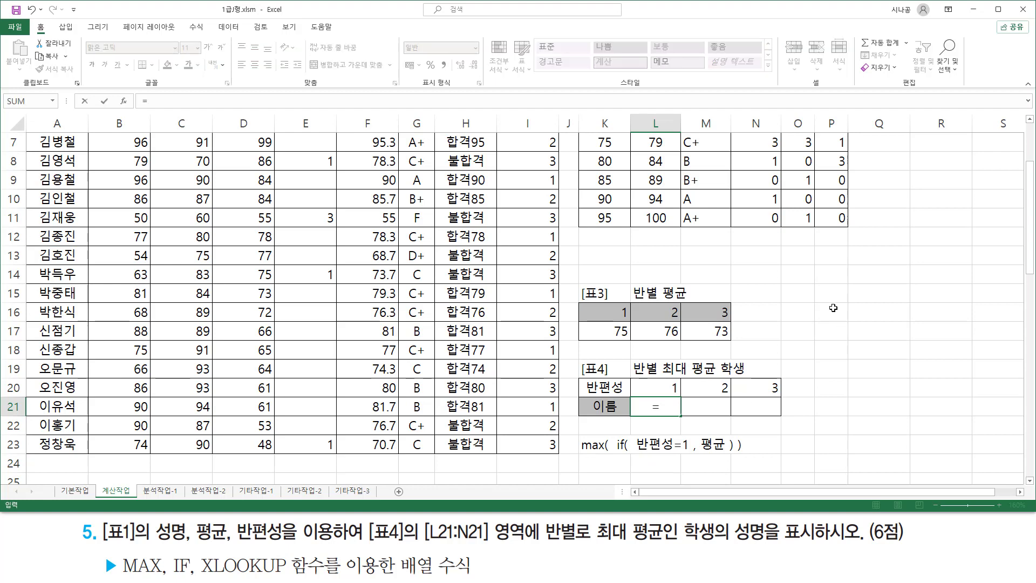
{"action": "type", "text": "max"}
{"action": "key", "text": "Tab"}
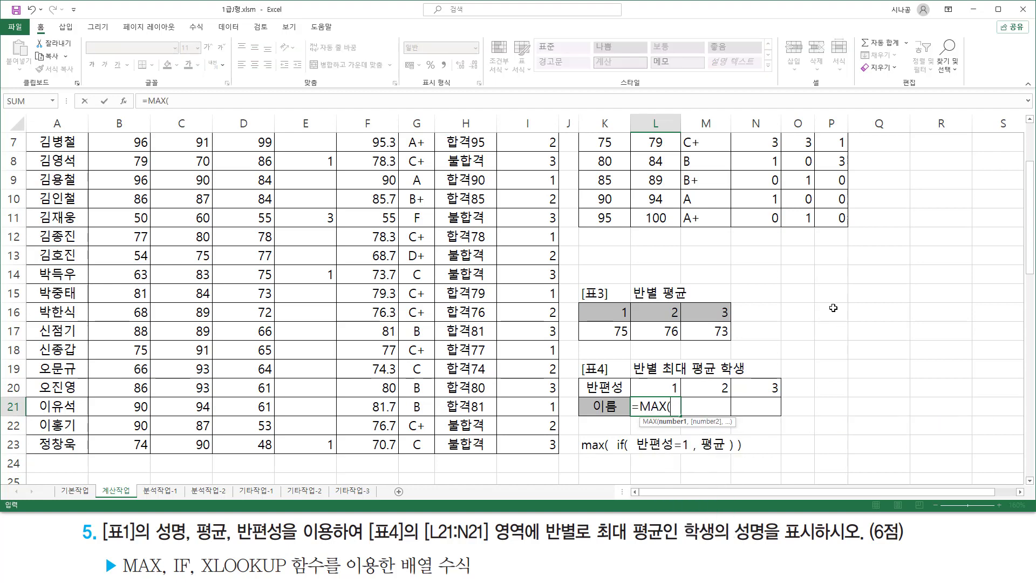
{"action": "type", "text": "if("}
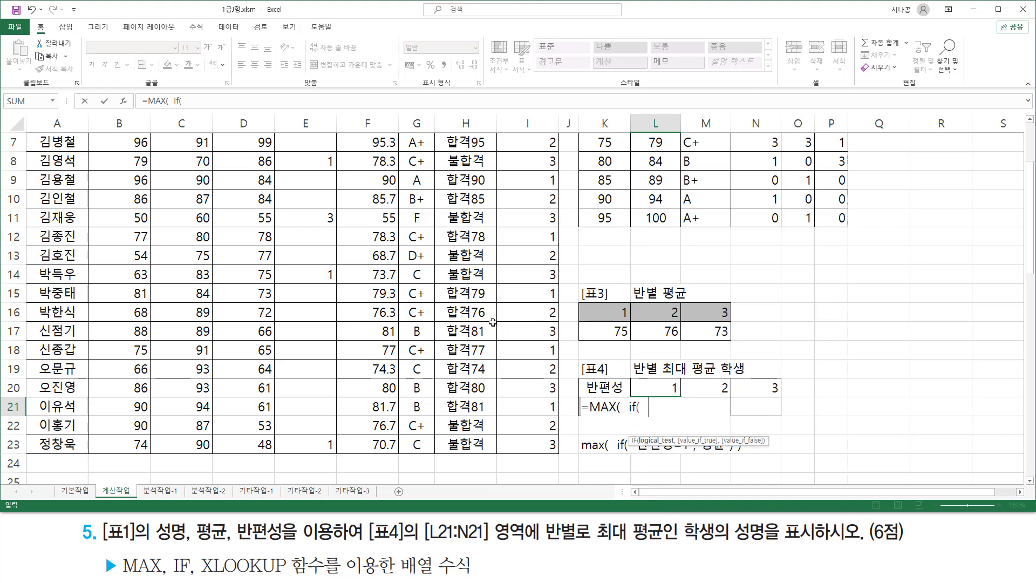
{"action": "scroll", "coordinate": [493, 322], "scroll_direction": "up", "scroll_amount": 2}
{"action": "left_click_drag", "start_coordinate": [531, 185], "coordinate": [542, 464]}
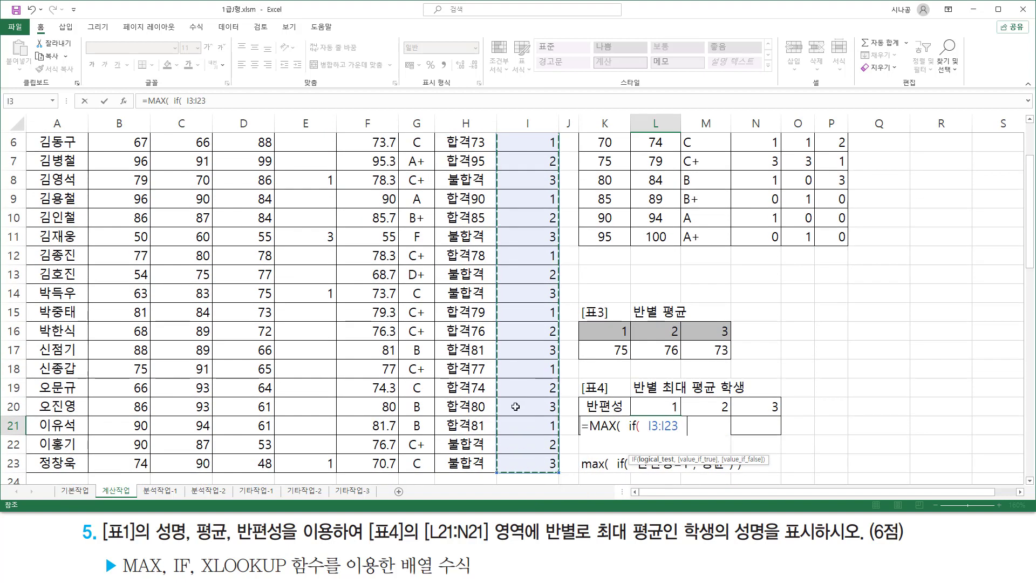
{"action": "type", "text": "="}
{"action": "left_click", "coordinate": [668, 404]}
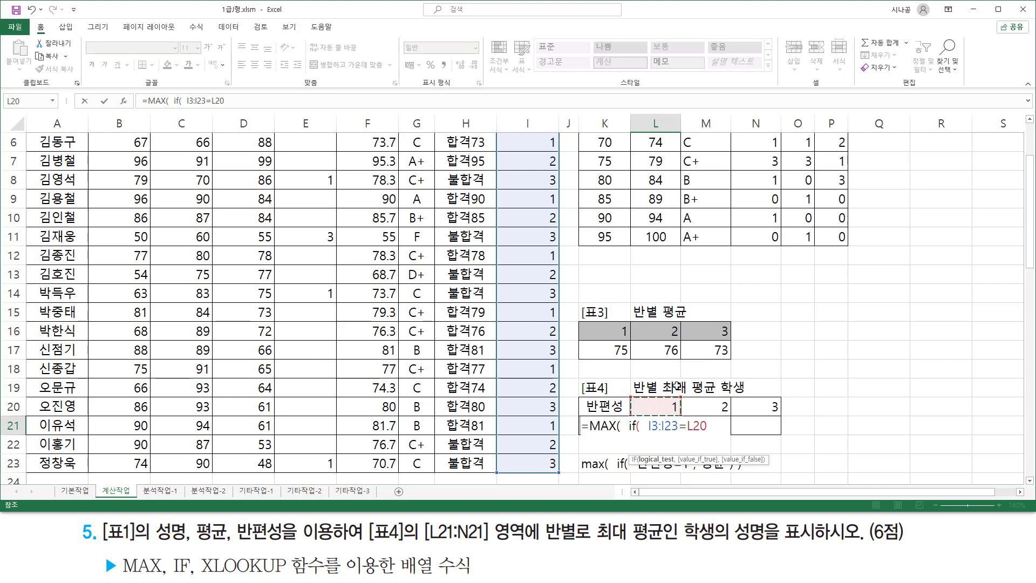
Add the average range F3:F23 as the IF's true value in L21 and close both functions.
{"action": "type", "text": ","}
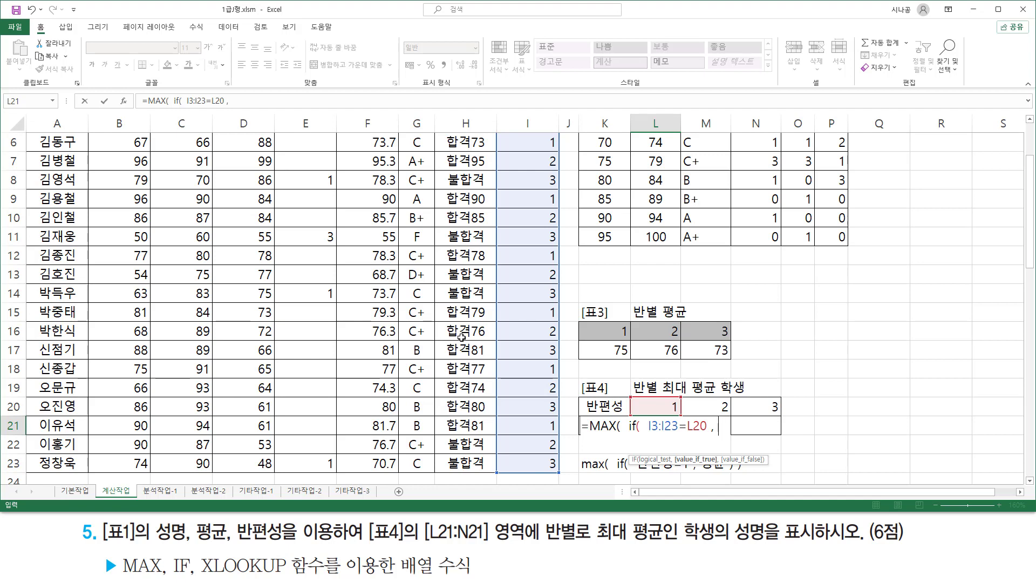
{"action": "scroll", "coordinate": [462, 293], "scroll_direction": "up", "scroll_amount": 2}
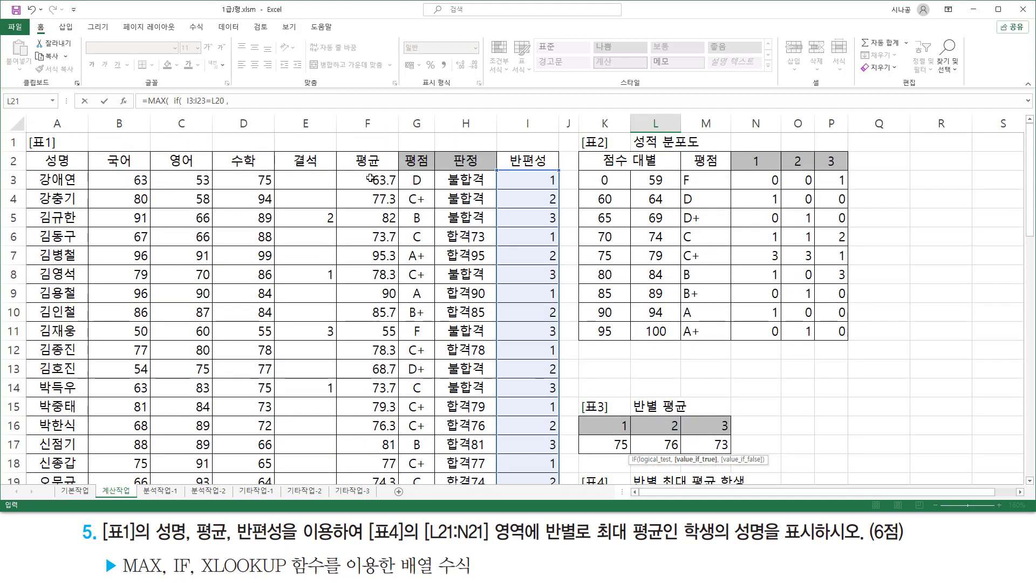
{"action": "left_click", "coordinate": [370, 178]}
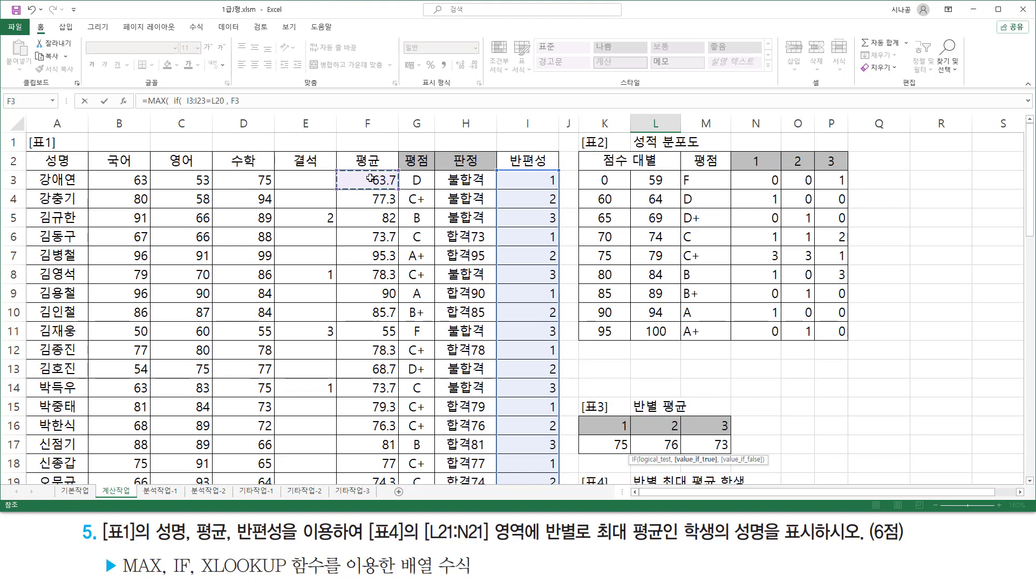
{"action": "left_click_drag", "start_coordinate": [371, 178], "coordinate": [382, 452]}
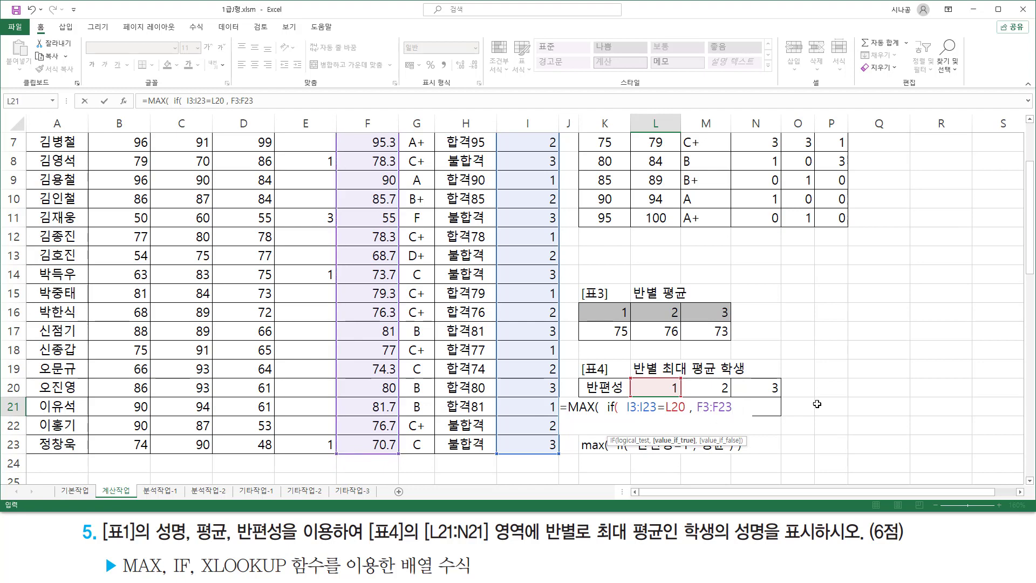
{"action": "type", "text": ") "}
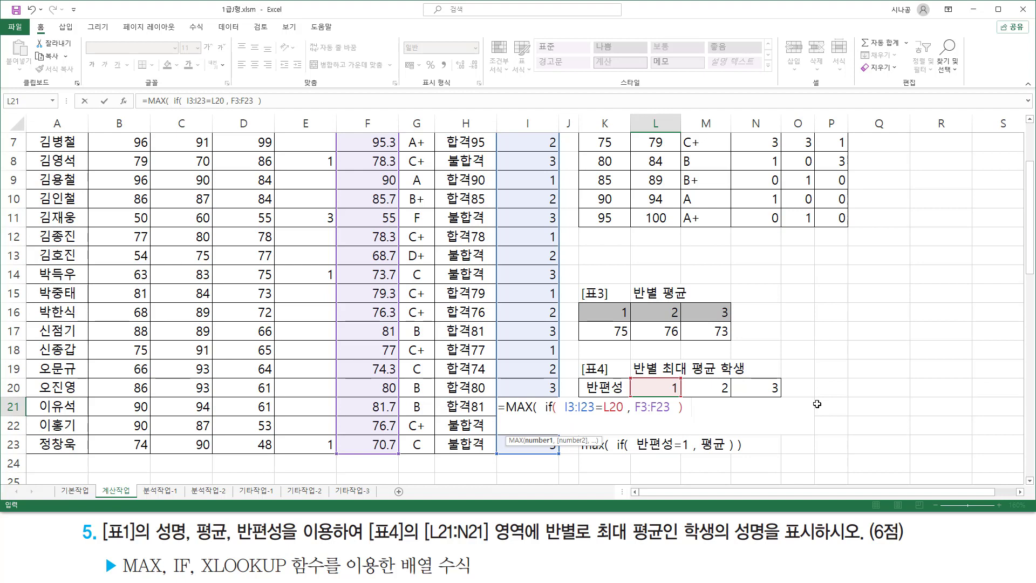
{"action": "type", "text": ")"}
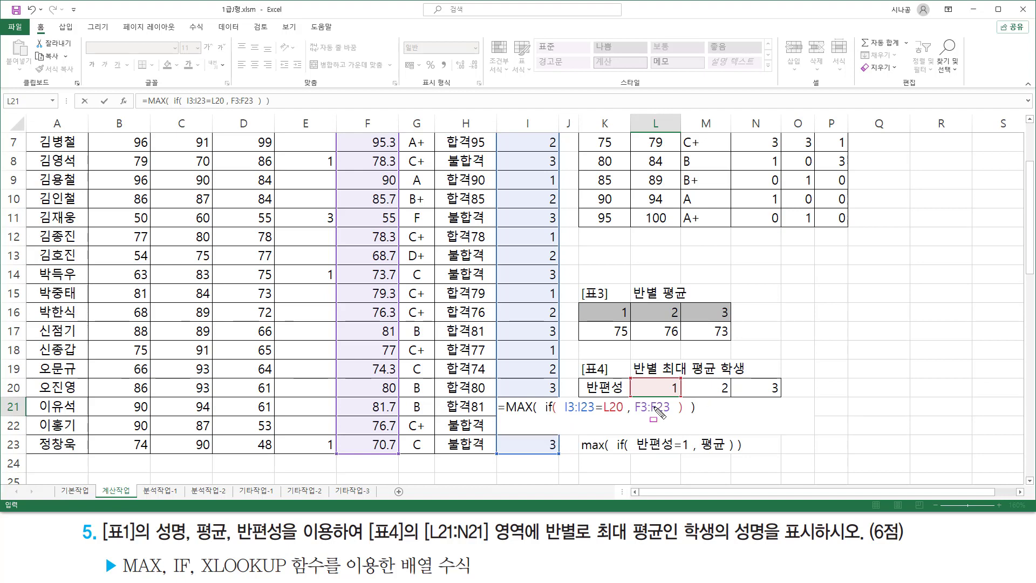
Make the ranges absolute as $I$3:$I$23 and $F$3:$F$23 in L21, and enter the formula as an array formula.
{"action": "mouse_move", "coordinate": [645, 400]}
{"action": "left_mouse_down"}
{"action": "mouse_move", "coordinate": [679, 418]}
{"action": "mouse_move", "coordinate": [774, 412]}
{"action": "left_mouse_up"}
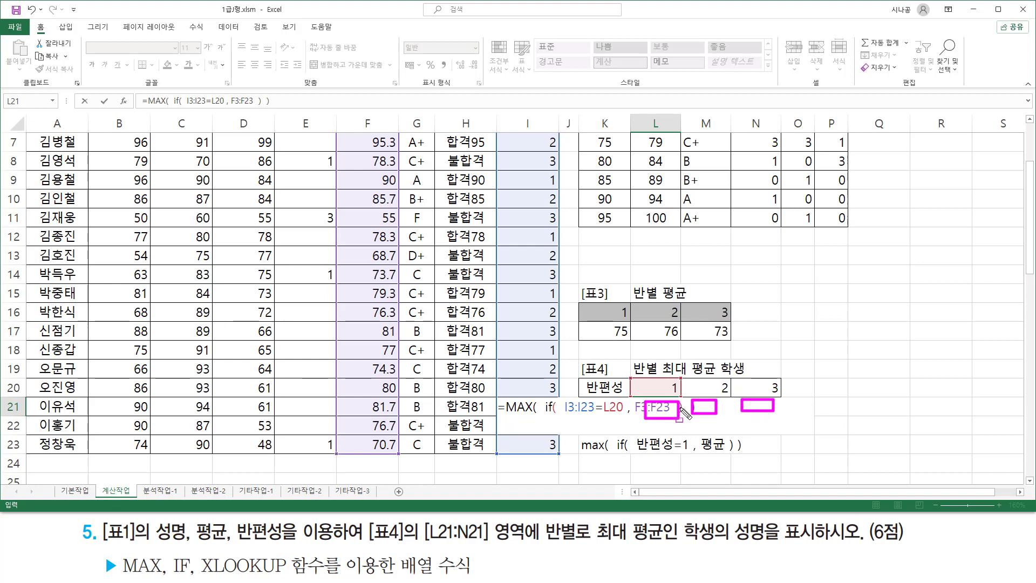
{"action": "key", "text": "Escape"}
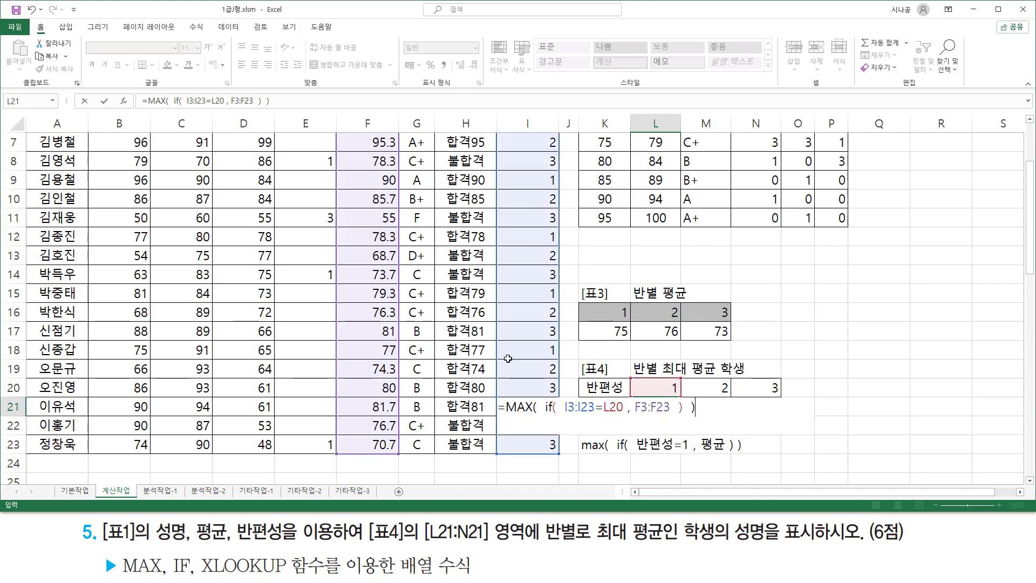
{"action": "key", "text": "ctrl+2"}
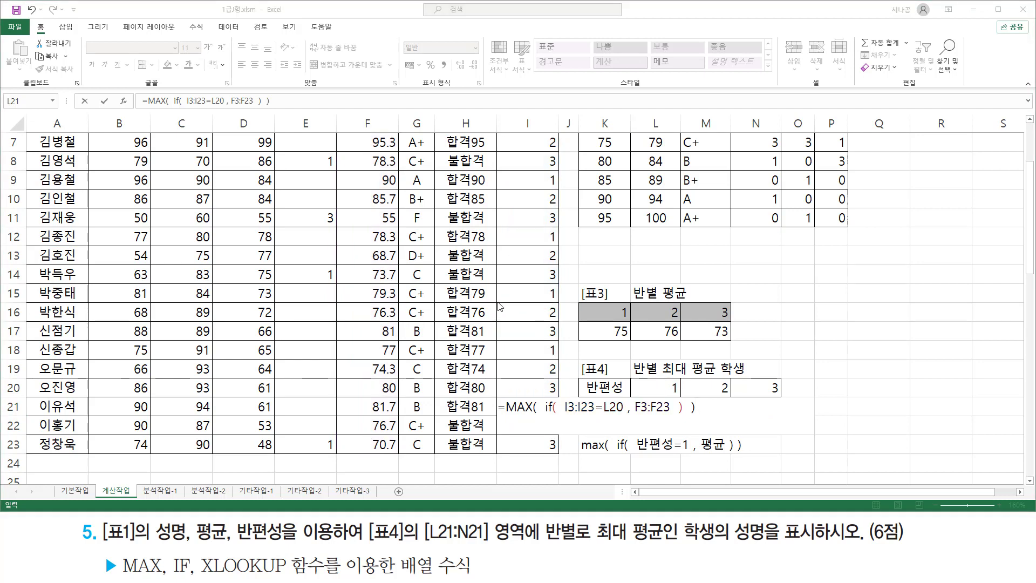
{"action": "left_click_drag", "start_coordinate": [568, 406], "coordinate": [590, 406]}
{"action": "key", "text": "F4"}
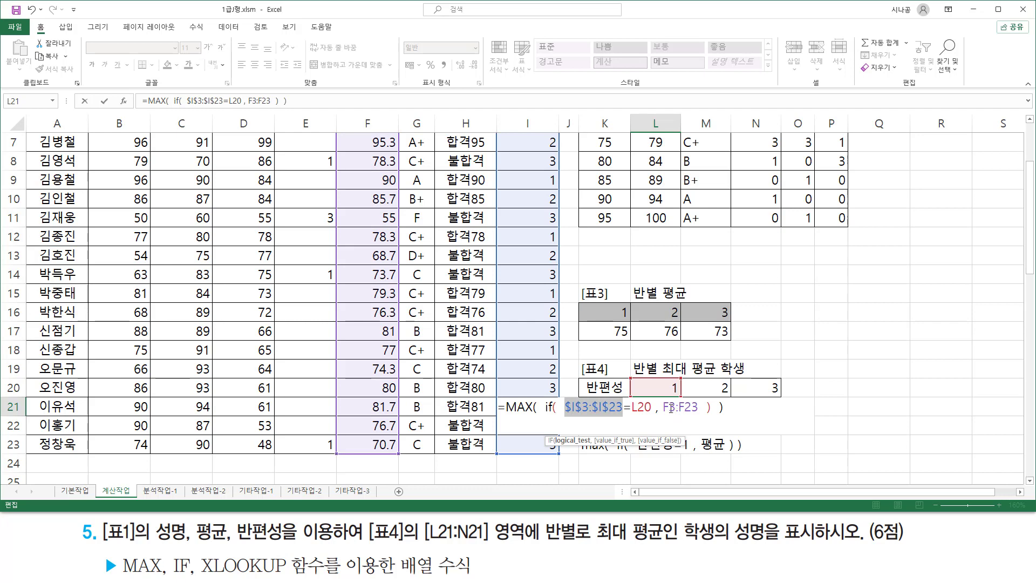
{"action": "left_click_drag", "start_coordinate": [669, 407], "coordinate": [691, 407]}
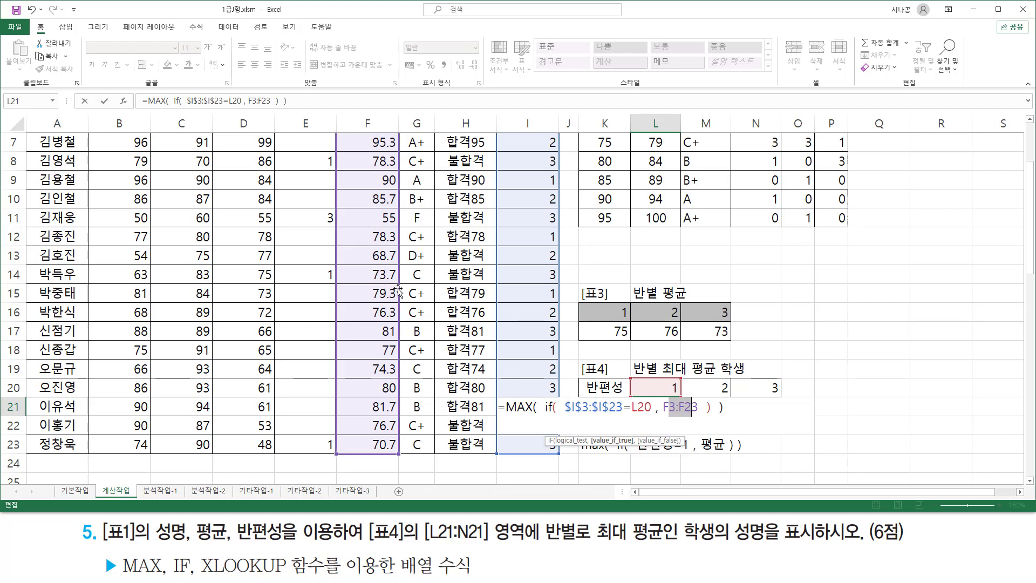
{"action": "key", "text": "F4"}
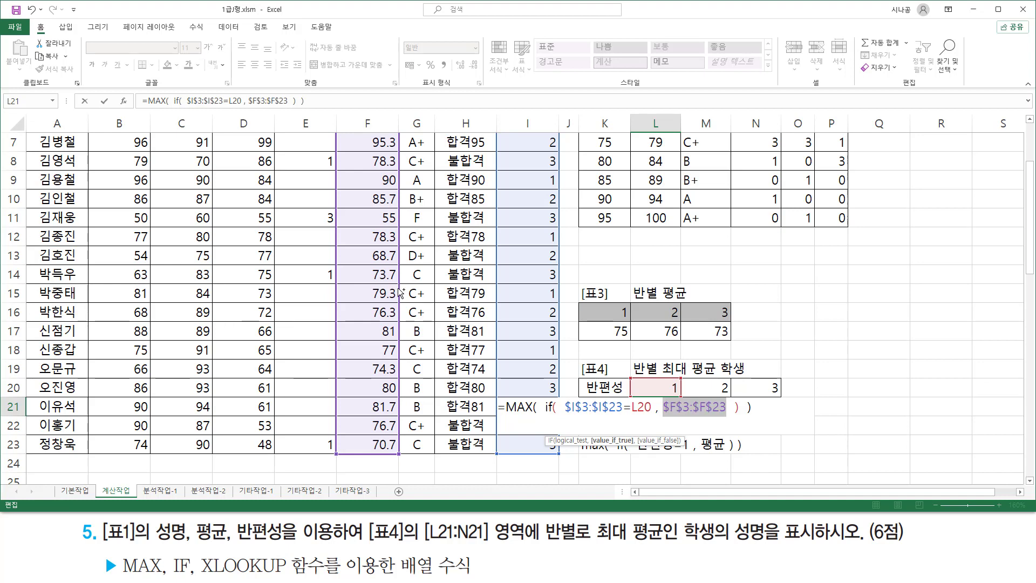
{"action": "key", "text": "ctrl+shift+Return"}
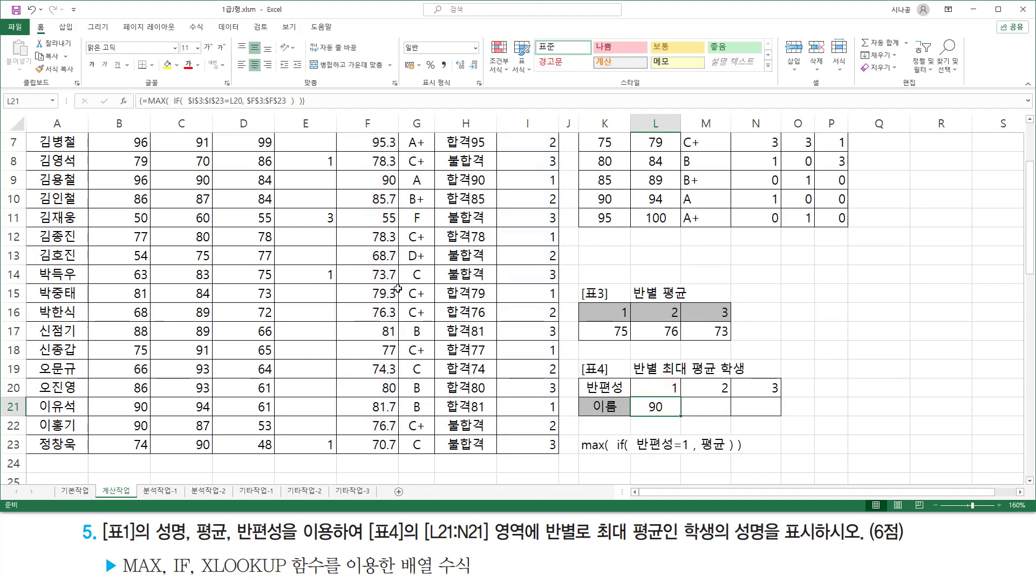
Fill L21's array formula across to N21 and compare the results with the task's request for student names.
{"action": "left_click_drag", "start_coordinate": [681, 416], "coordinate": [783, 414]}
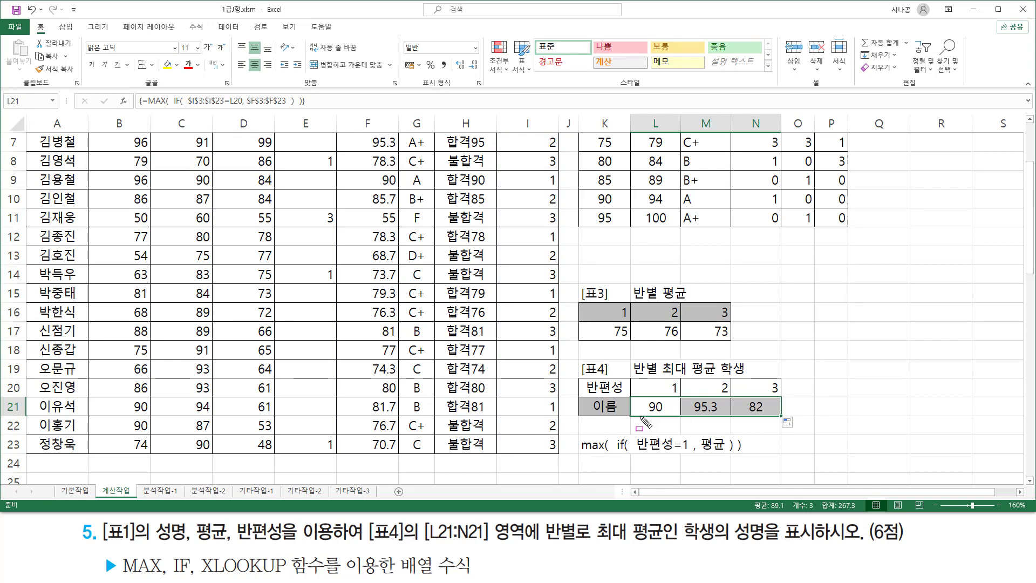
{"action": "left_click_drag", "start_coordinate": [641, 416], "coordinate": [785, 415]}
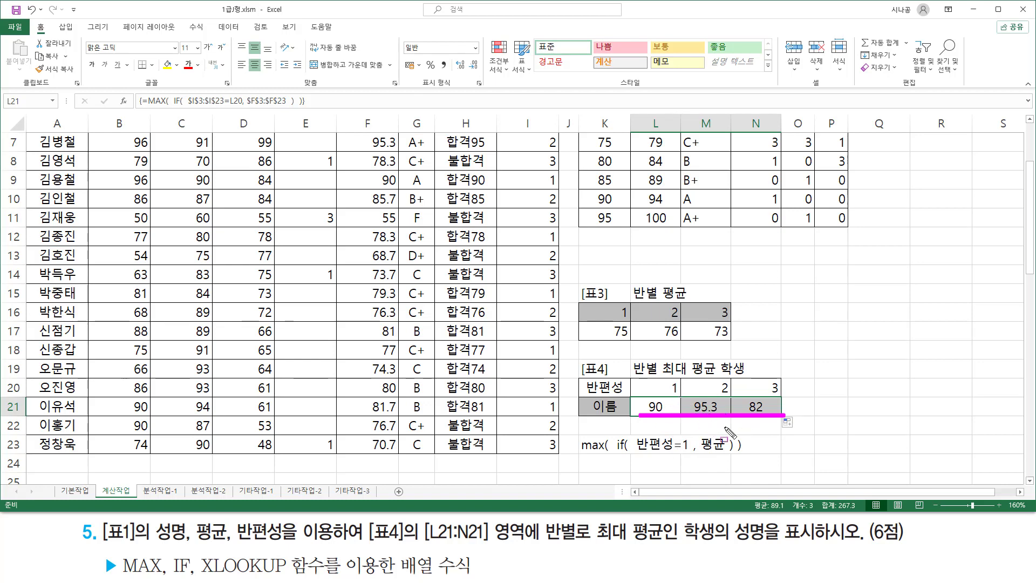
{"action": "mouse_move", "coordinate": [538, 542]}
{"action": "left_mouse_down"}
{"action": "mouse_move", "coordinate": [678, 542]}
{"action": "mouse_move", "coordinate": [677, 518]}
{"action": "mouse_move", "coordinate": [733, 543]}
{"action": "mouse_move", "coordinate": [736, 525]}
{"action": "mouse_move", "coordinate": [827, 548]}
{"action": "left_mouse_up"}
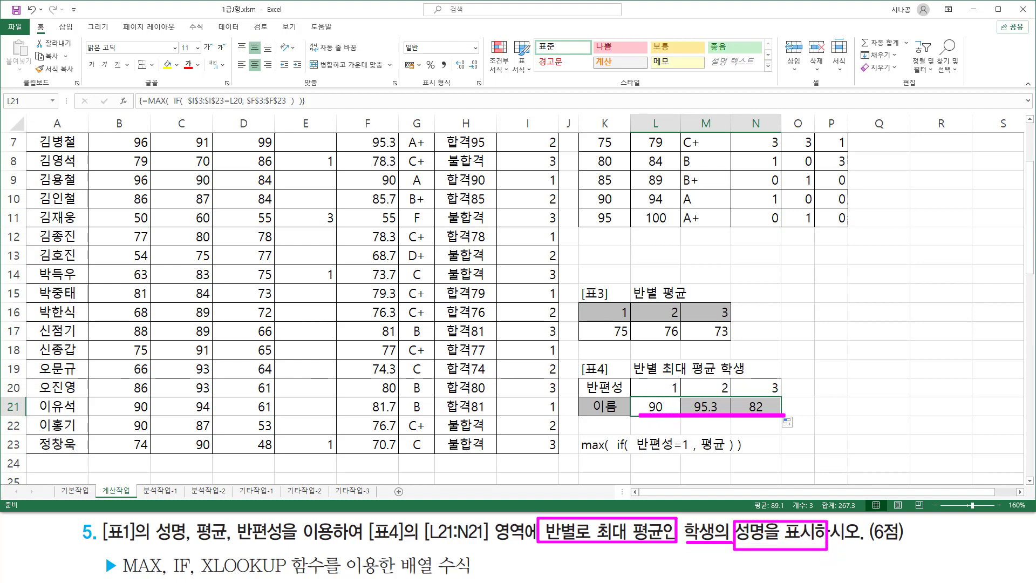
Begin an XLOOKUP syntax note in K25 with the text "xlookup( 찾을값, 범위1,".
{"action": "mouse_move", "coordinate": [199, 554]}
{"action": "left_mouse_down"}
{"action": "mouse_move", "coordinate": [203, 574]}
{"action": "mouse_move", "coordinate": [291, 575]}
{"action": "left_mouse_up"}
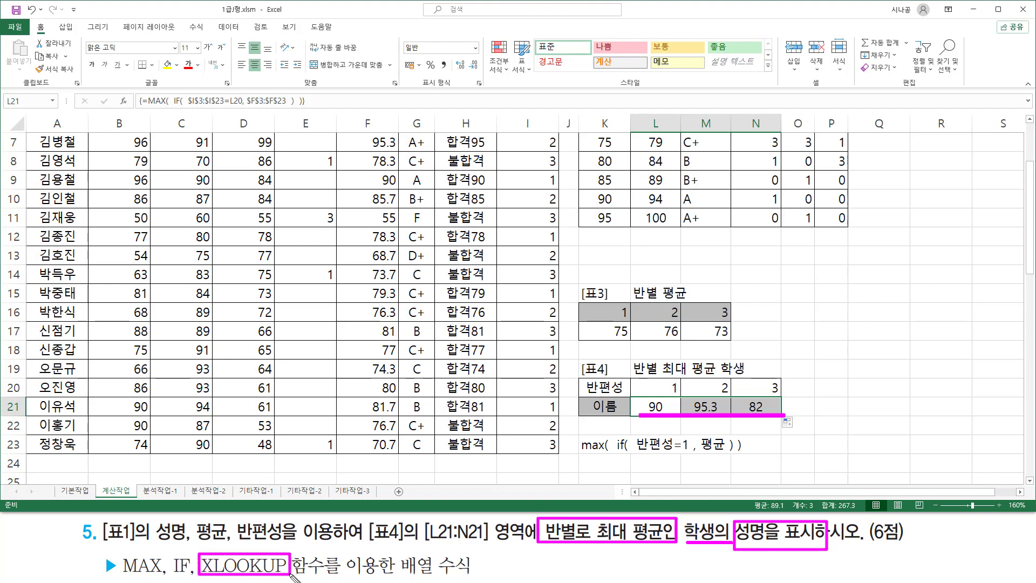
{"action": "key", "text": "Escape"}
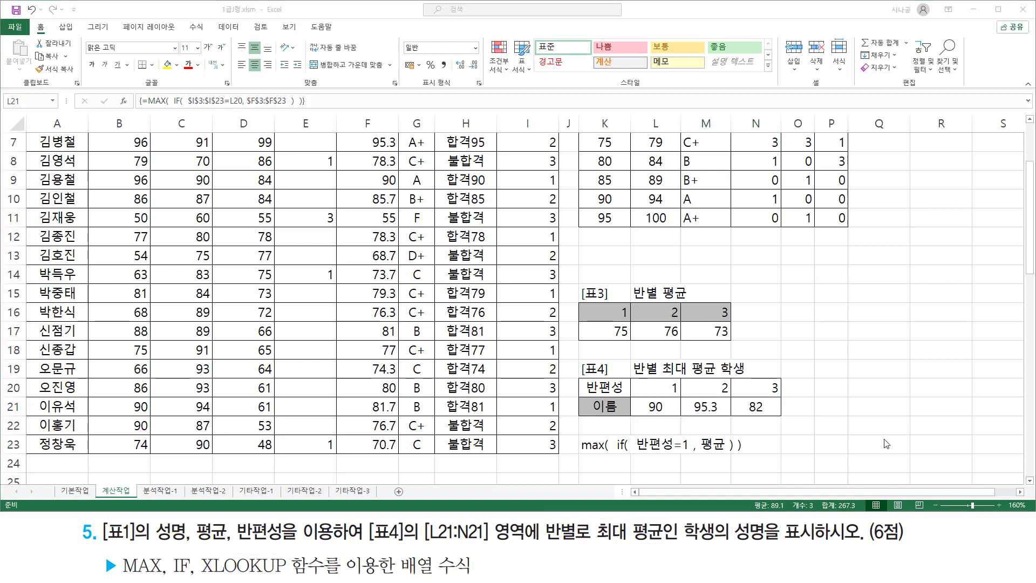
{"action": "left_click", "coordinate": [1031, 481]}
{"action": "left_click", "coordinate": [608, 403]}
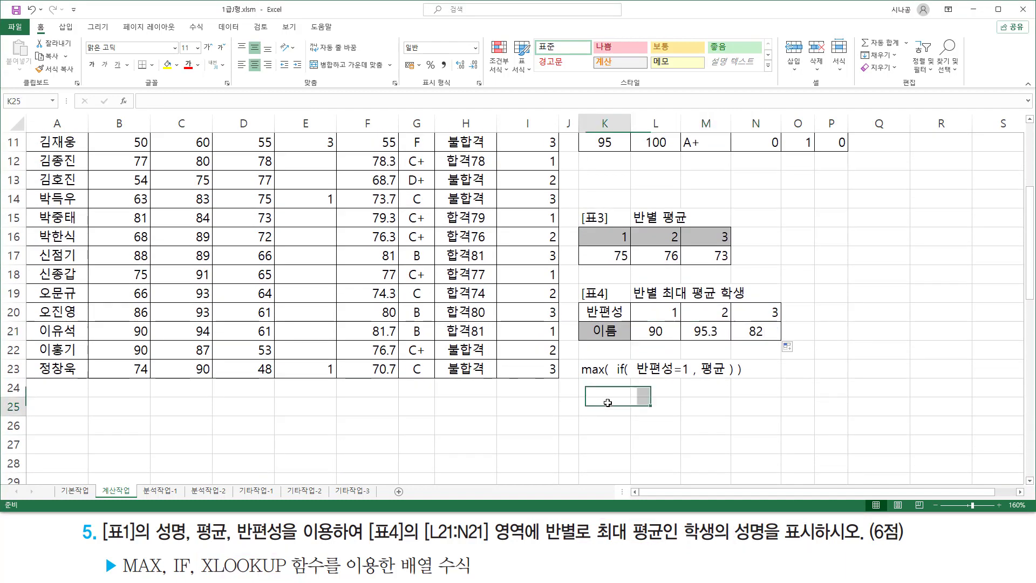
{"action": "type", "text": "x"}
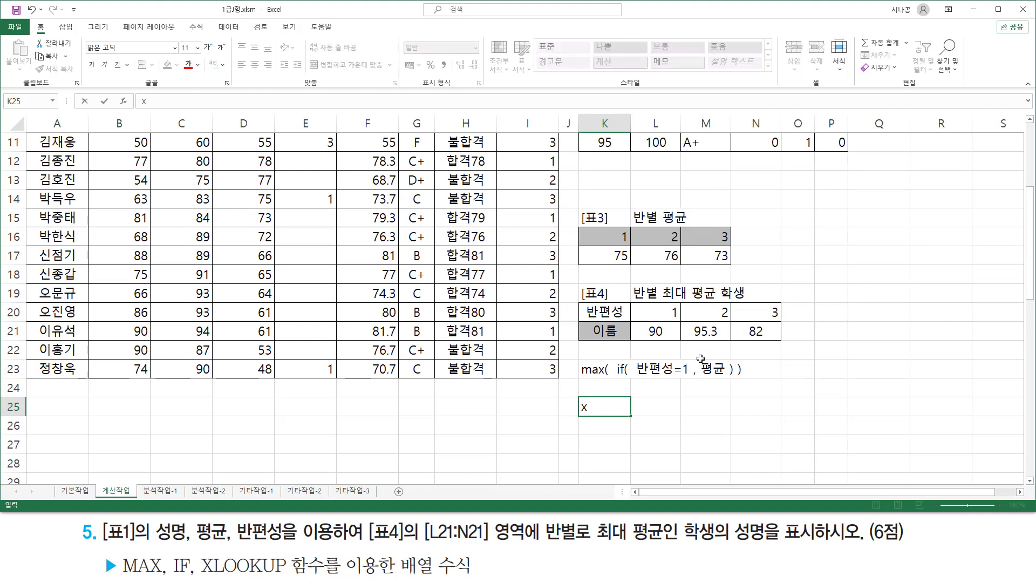
{"action": "type", "text": "lookup"}
{"action": "type", "text": "( 찾을"}
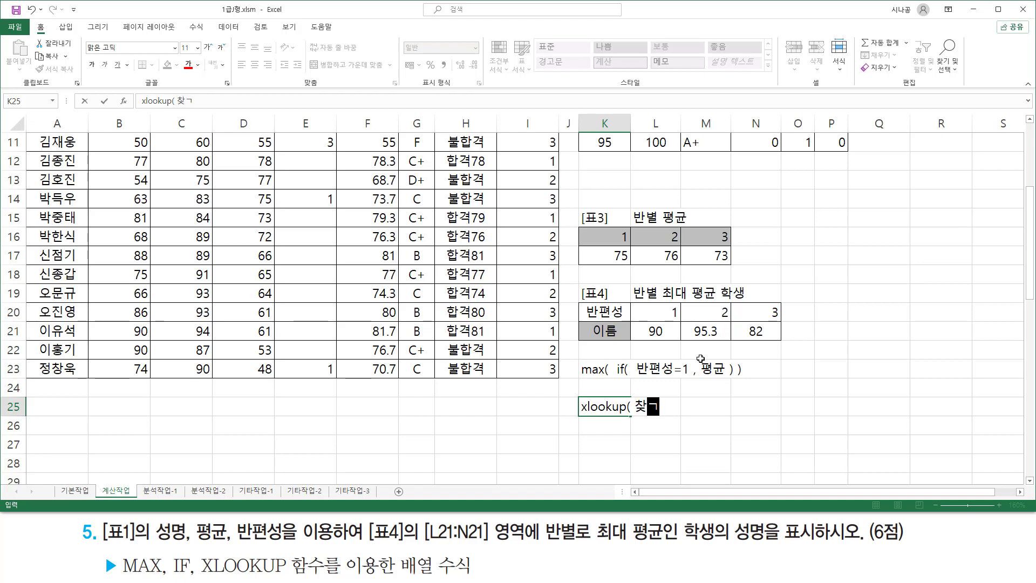
{"action": "type", "text": "값, 범우위1, "}
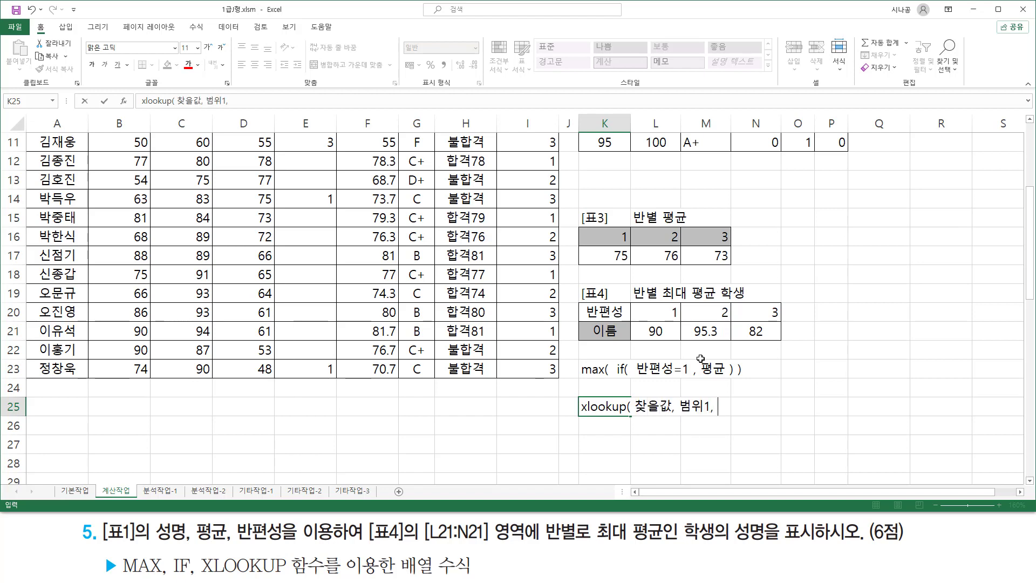
Complete the K25 syntax note with "범위2, 찾을값이없을때 반환값, 옵션1, 옵션2 )".
{"action": "type", "text": "범위2, 찾을값을"}
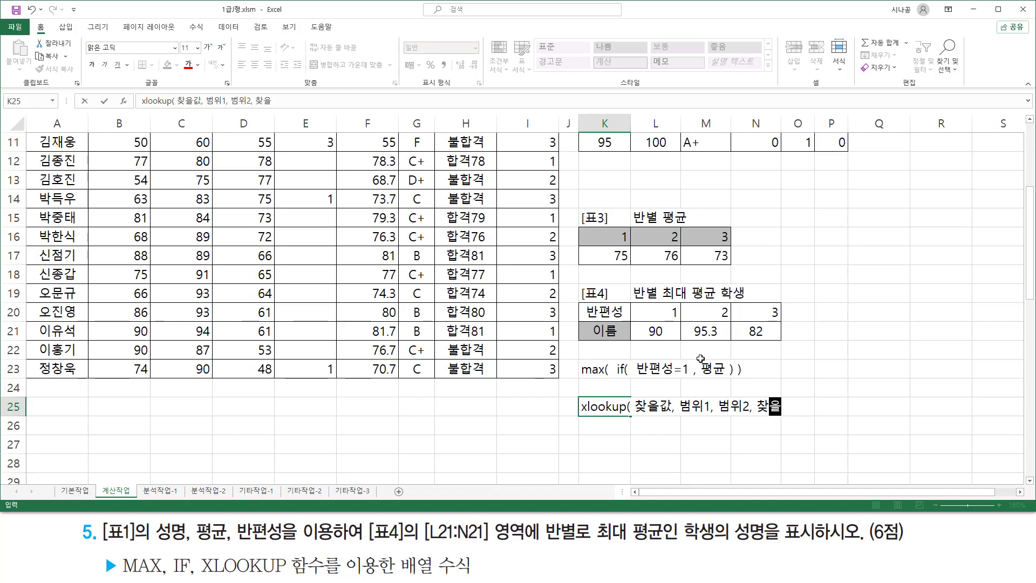
{"action": "key", "text": "BackSpace"}
{"action": "key", "text": "BackSpace"}
{"action": "type", "text": "이없을때"}
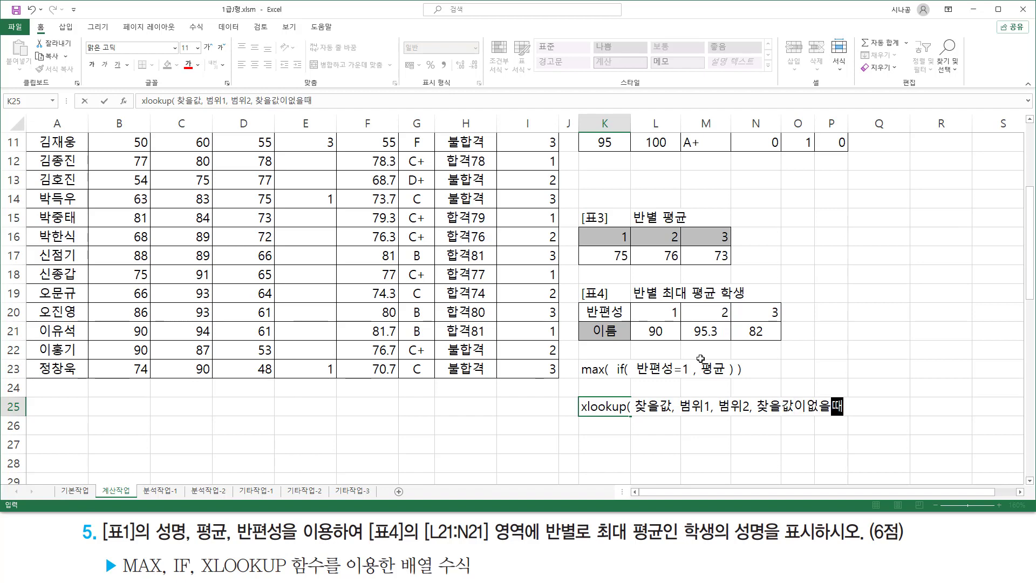
{"action": "type", "text": " 반화ㄴ값"}
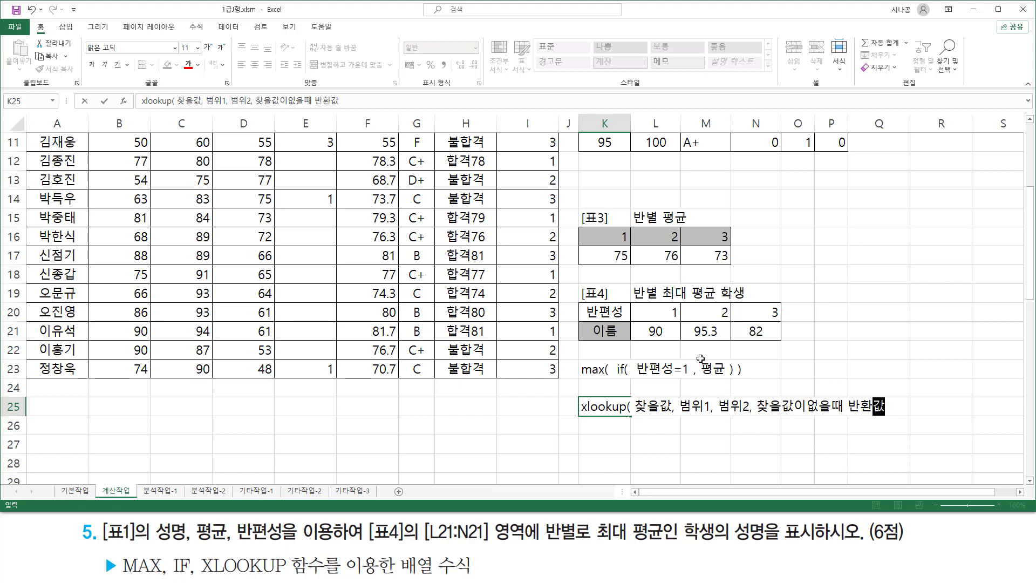
{"action": "type", "text": ", 옵션1, ㅇ"}
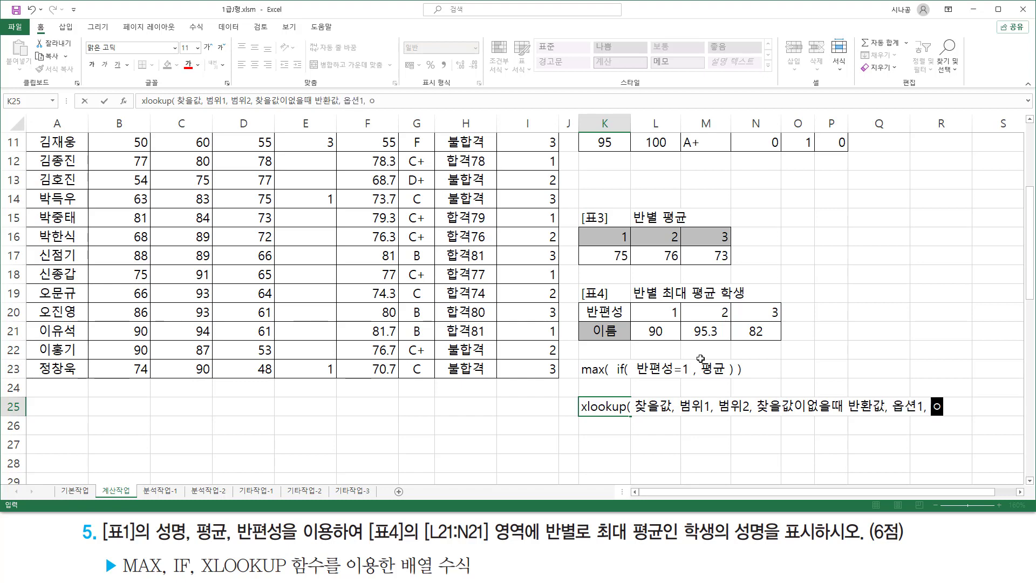
{"action": "type", "text": "ㅗㅂ션2"}
{"action": "key", "text": "Return"}
{"action": "key", "text": "Return"}
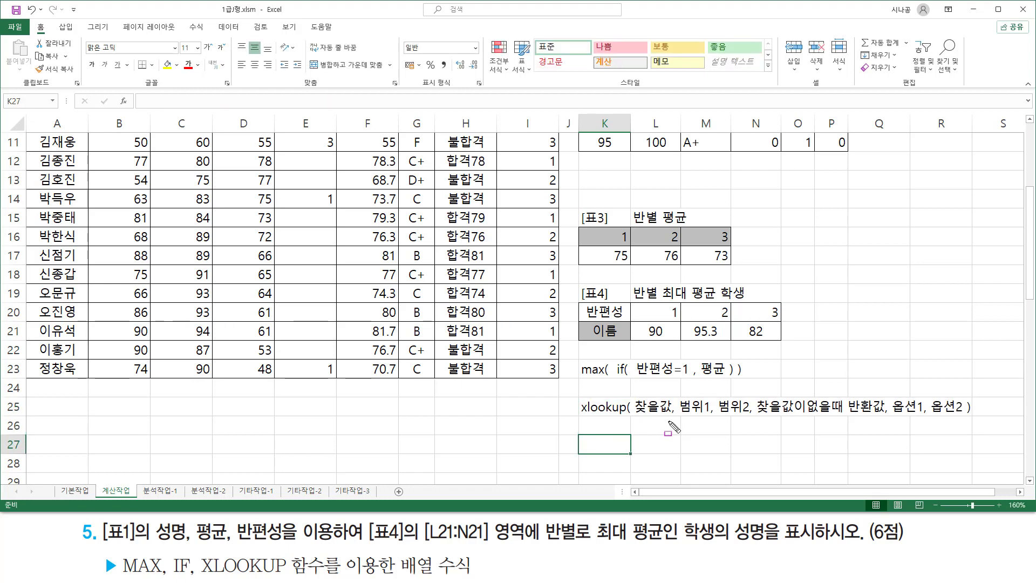
Review the XLOOKUP arguments in the K25 note, from the lookup value and two ranges to the not-found value and options.
{"action": "left_click_drag", "start_coordinate": [678, 396], "coordinate": [710, 419]}
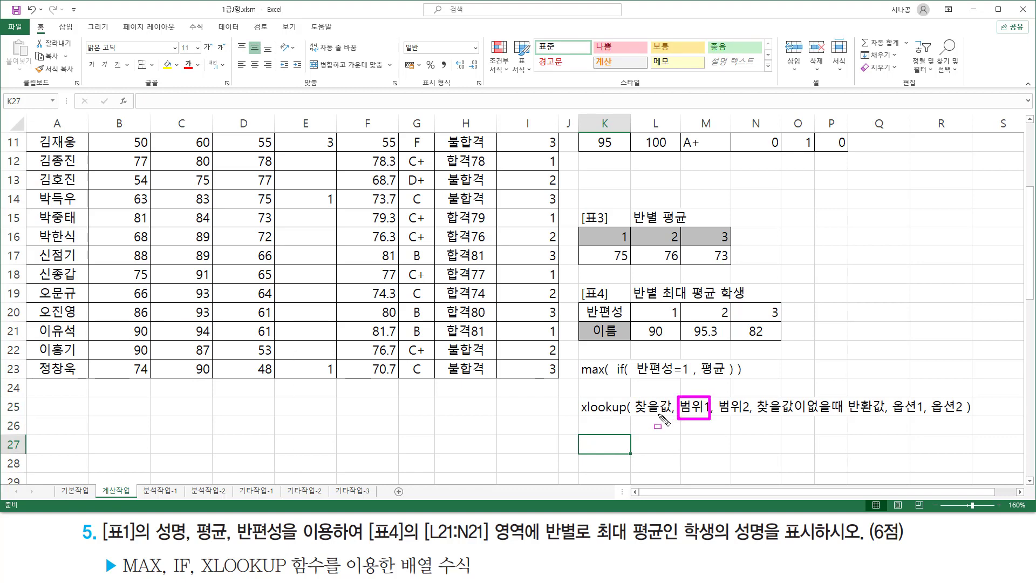
{"action": "left_click_drag", "start_coordinate": [637, 413], "coordinate": [746, 415]}
{"action": "left_click_drag", "start_coordinate": [635, 394], "coordinate": [703, 386]}
{"action": "left_click_drag", "start_coordinate": [761, 417], "coordinate": [886, 418]}
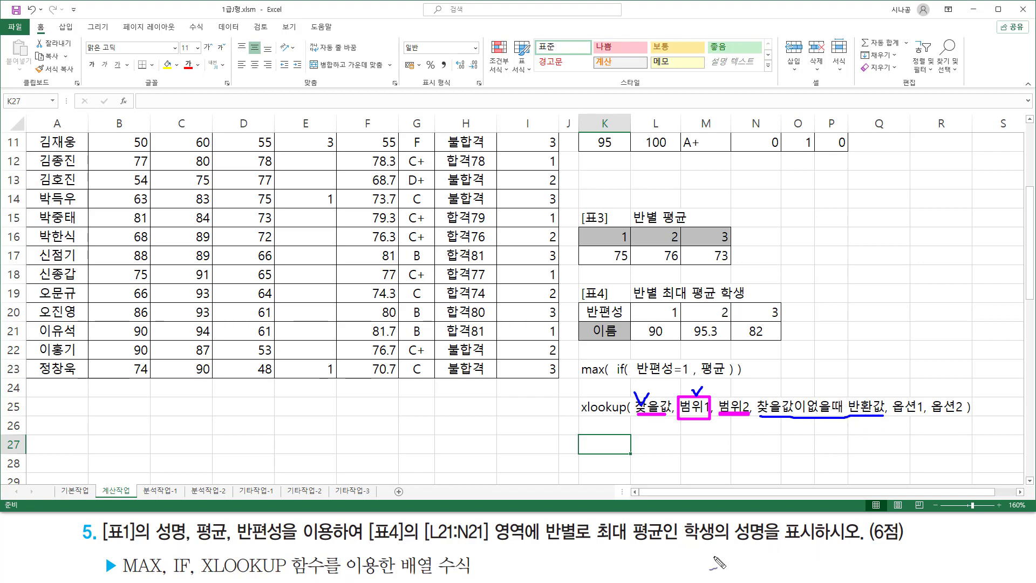
{"action": "left_click_drag", "start_coordinate": [762, 407], "coordinate": [884, 405]}
{"action": "mouse_move", "coordinate": [911, 397]}
{"action": "left_mouse_down"}
{"action": "mouse_move", "coordinate": [917, 378]}
{"action": "mouse_move", "coordinate": [951, 394]}
{"action": "mouse_move", "coordinate": [966, 363]}
{"action": "left_mouse_up"}
{"action": "key", "text": "Escape"}
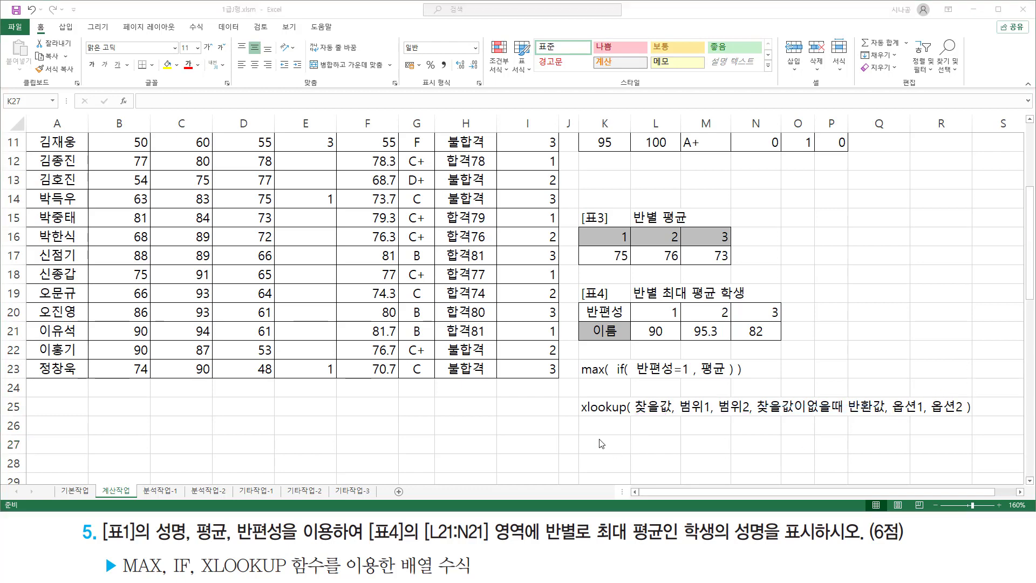
List the XLOOKUP option codes -1, 0, 1 and 2 in K27:K30 below the syntax note.
{"action": "left_click", "coordinate": [601, 441]}
{"action": "scroll", "coordinate": [1021, 475], "scroll_direction": "down", "scroll_amount": 1}
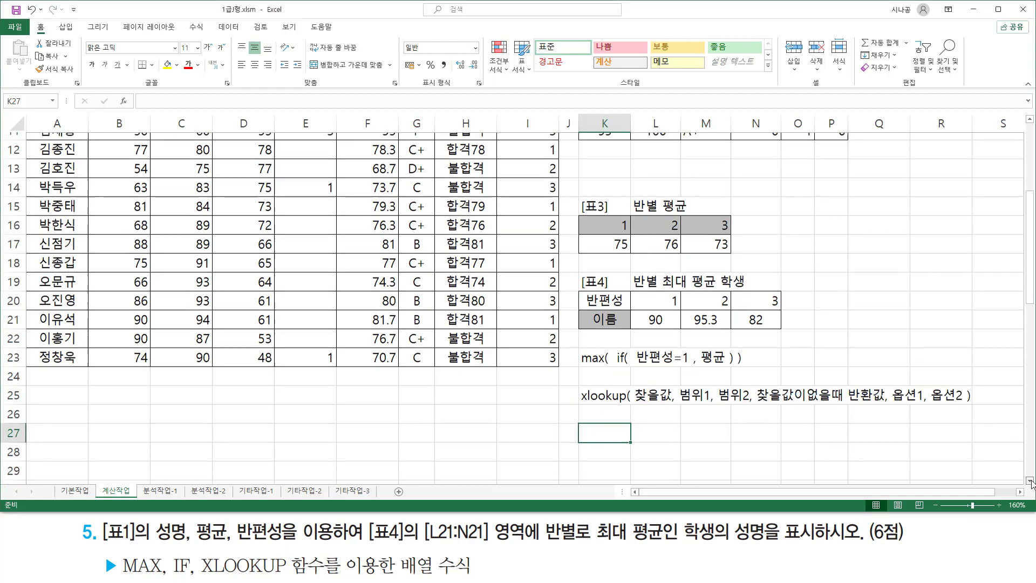
{"action": "key", "text": "ctrl+2"}
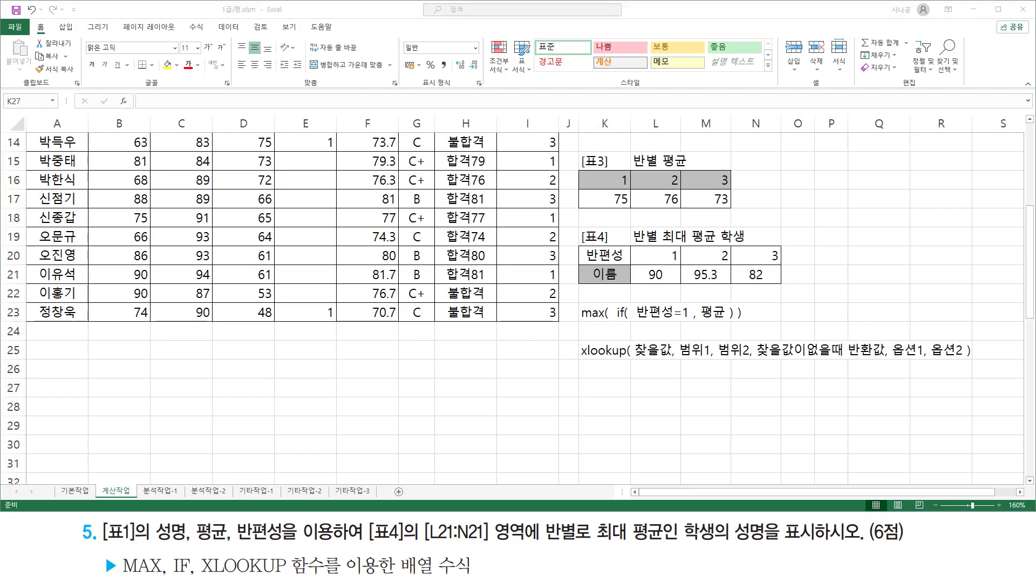
{"action": "key", "text": "Escape"}
{"action": "type", "text": "-1"}
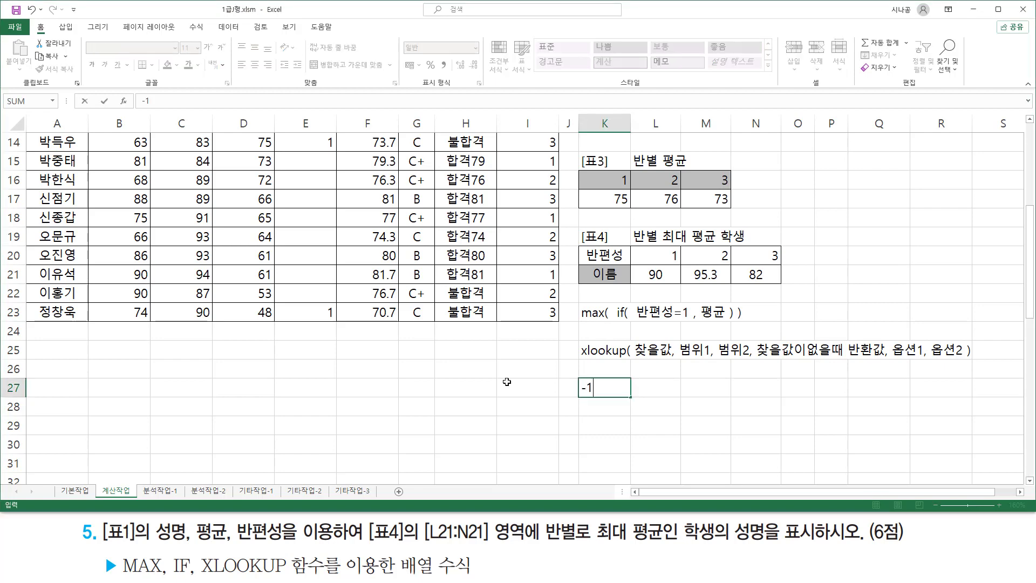
{"action": "key", "text": "Return"}
{"action": "type", "text": "0"}
{"action": "key", "text": "Return"}
{"action": "type", "text": "1"}
{"action": "key", "text": "Return"}
{"action": "type", "text": "2"}
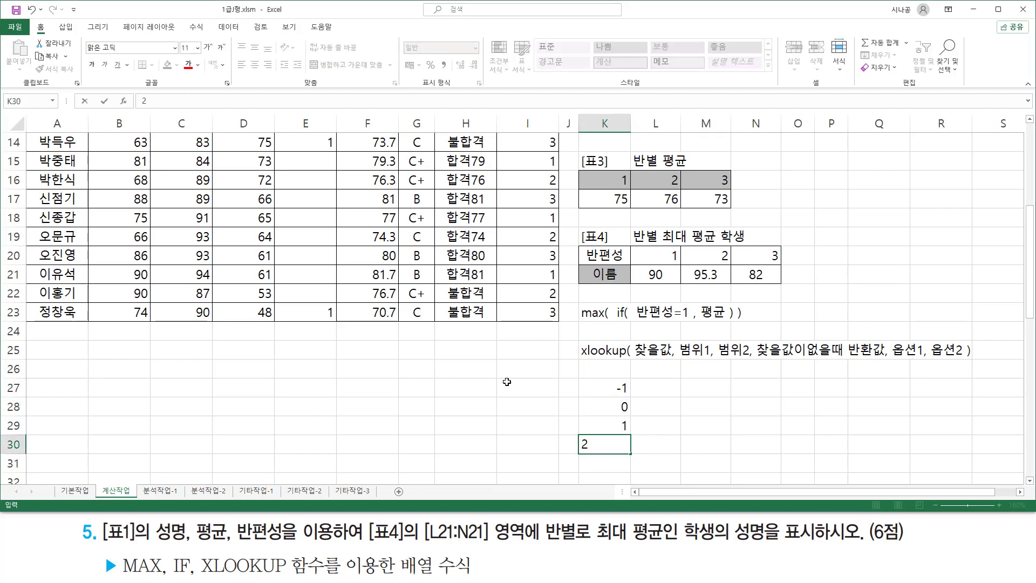
{"action": "key", "text": "Right"}
Change the 0 code in K28 to "0(생략)" and centre the codes in K27:K30 horizontally.
{"action": "key", "text": "Left"}
{"action": "key", "text": "Up"}
{"action": "key", "text": "Up"}
{"action": "key", "text": "Up"}
{"action": "key", "text": "Down"}
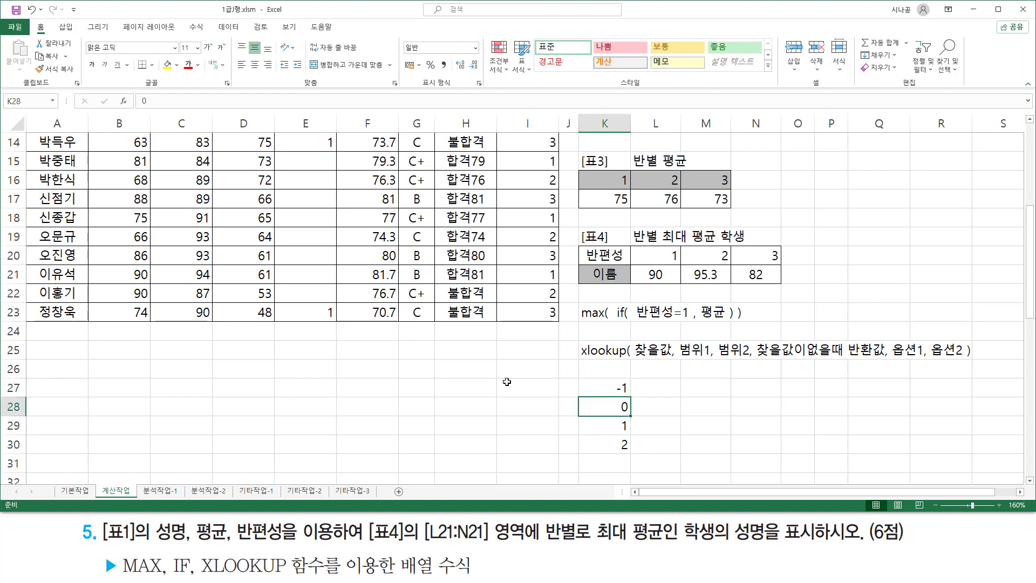
{"action": "key", "text": "F2"}
{"action": "type", "text": "("}
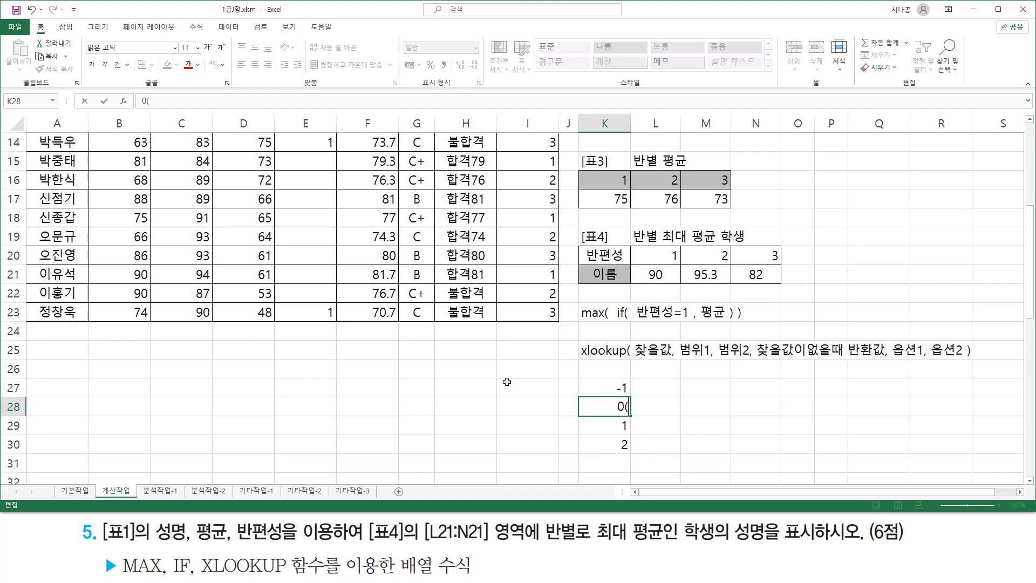
{"action": "type", "text": "생략)"}
{"action": "key", "text": "Return"}
{"action": "left_click_drag", "start_coordinate": [593, 395], "coordinate": [608, 445]}
{"action": "left_click", "coordinate": [254, 64]}
Describe option -1 in L27 as "작거나 같은값중 가장큰값".
{"action": "key", "text": "Right"}
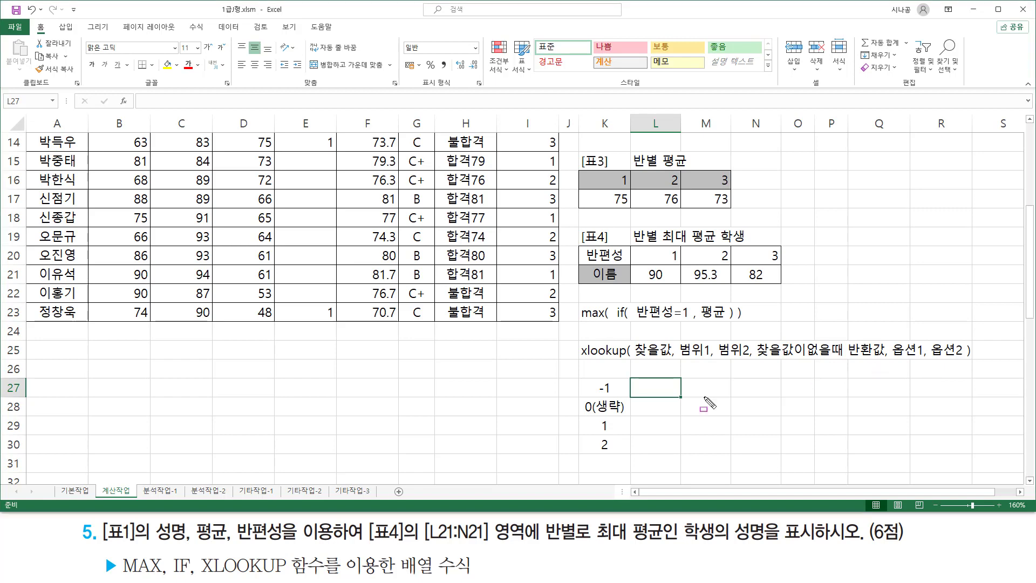
{"action": "left_click_drag", "start_coordinate": [584, 377], "coordinate": [621, 457]}
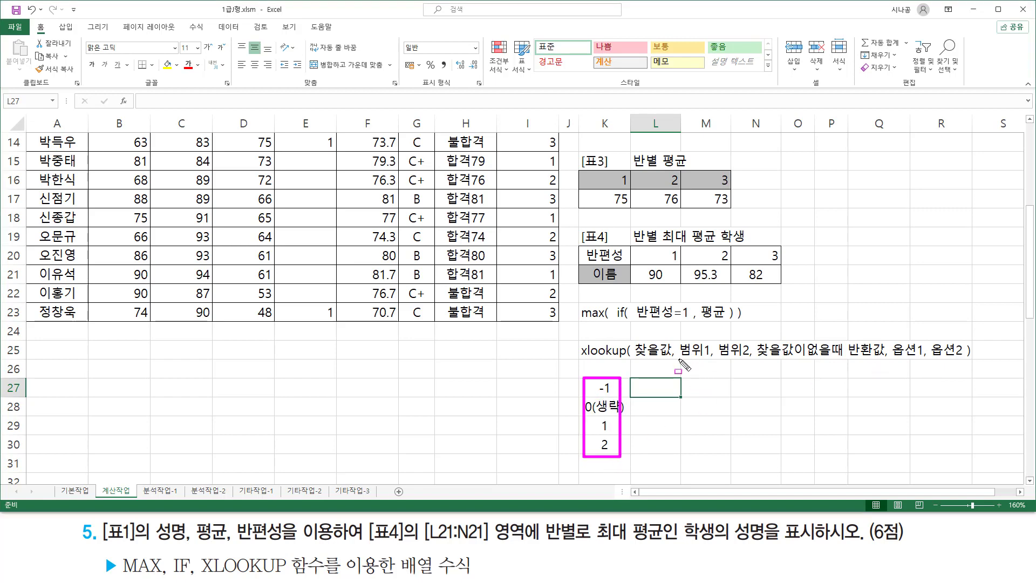
{"action": "left_click_drag", "start_coordinate": [678, 359], "coordinate": [715, 359]}
{"action": "left_click_drag", "start_coordinate": [639, 346], "coordinate": [641, 338]}
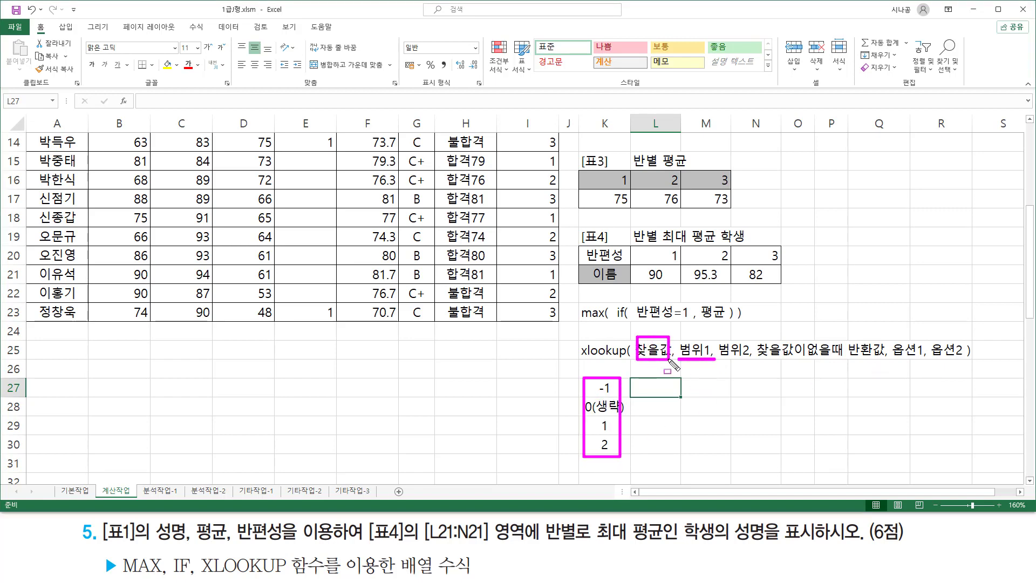
{"action": "key", "text": "Escape"}
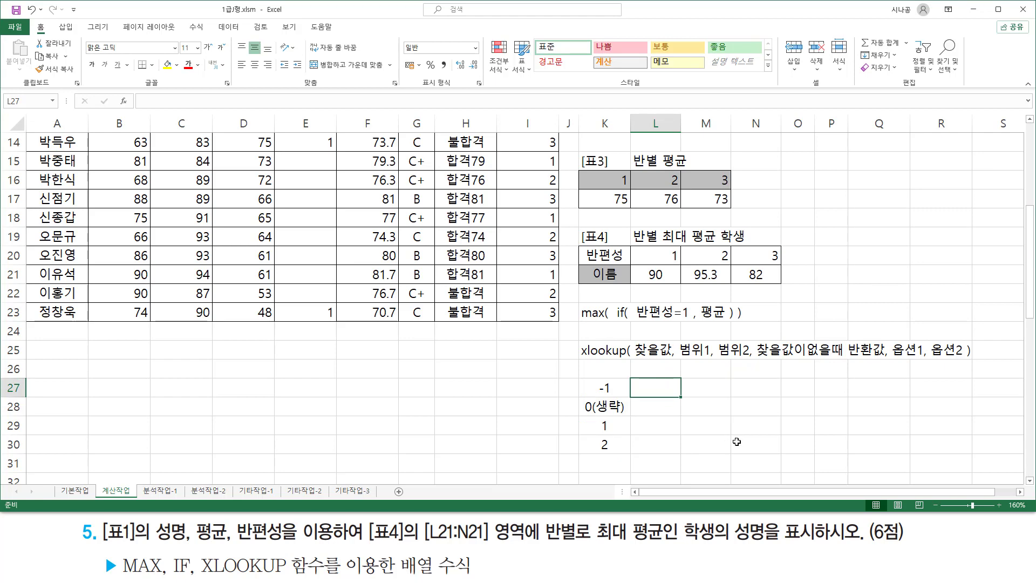
{"action": "type", "text": "작거나"}
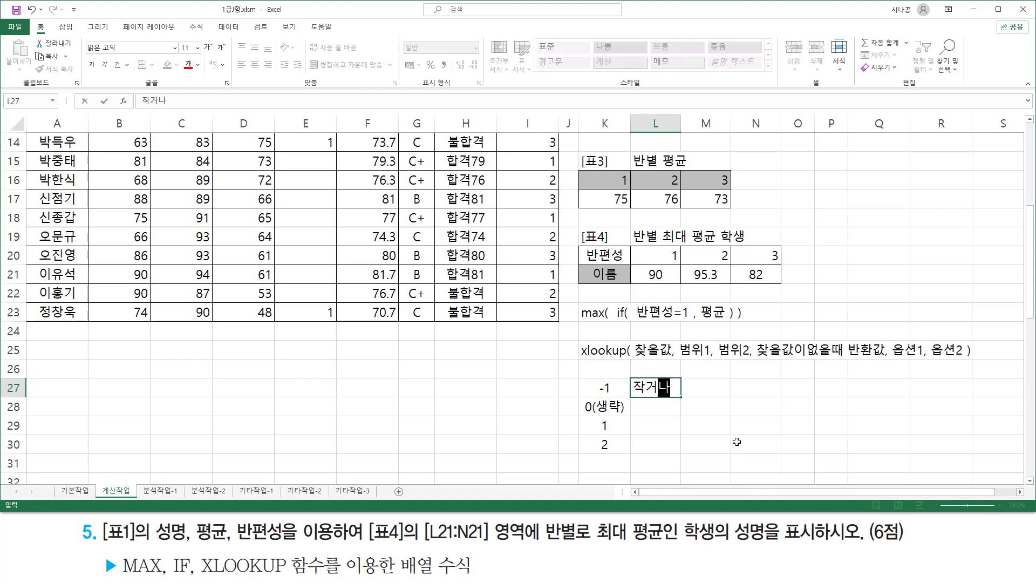
{"action": "type", "text": " 가같은값ㅈ"}
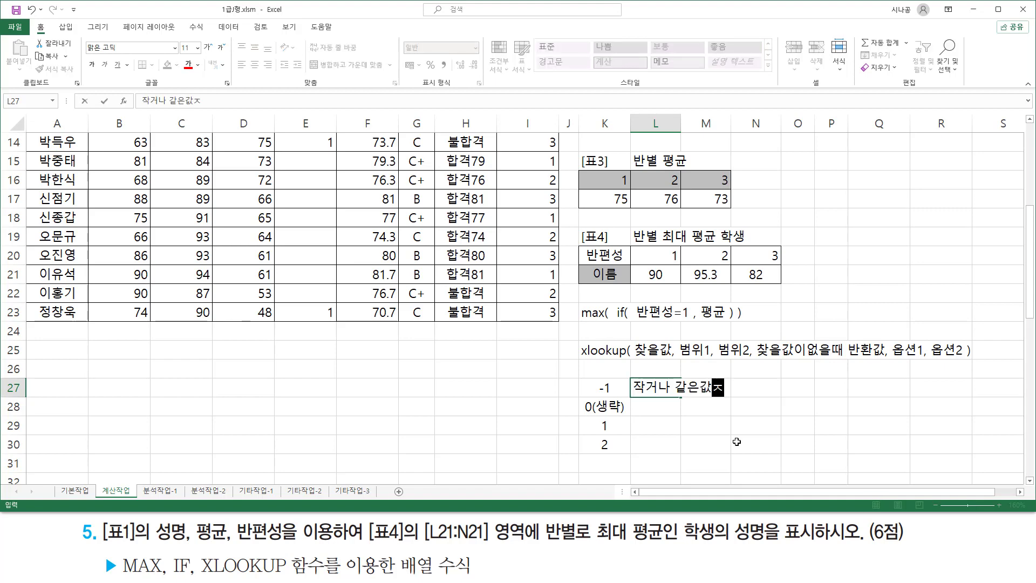
{"action": "type", "text": " 가"}
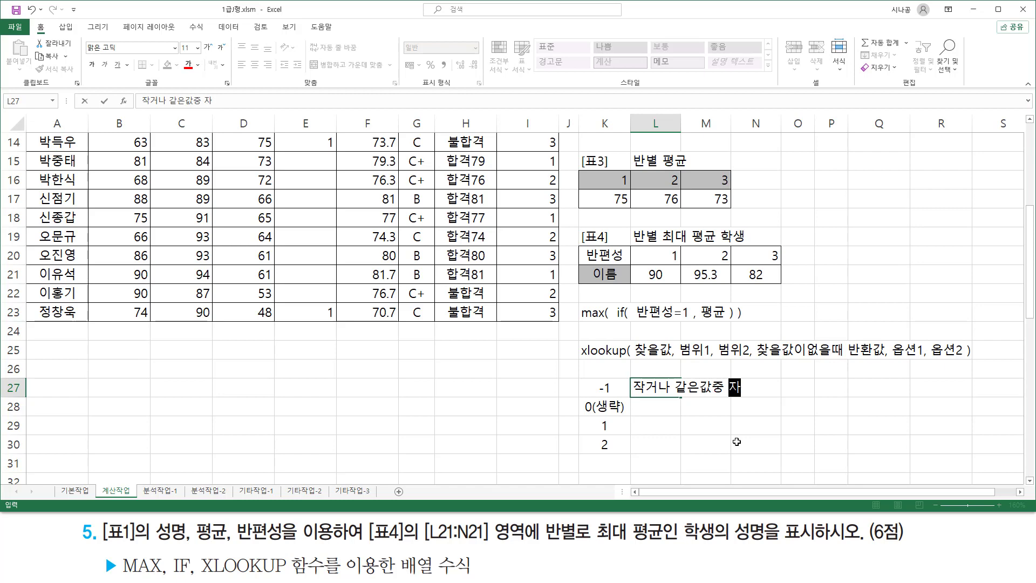
{"action": "type", "text": "장큰가"}
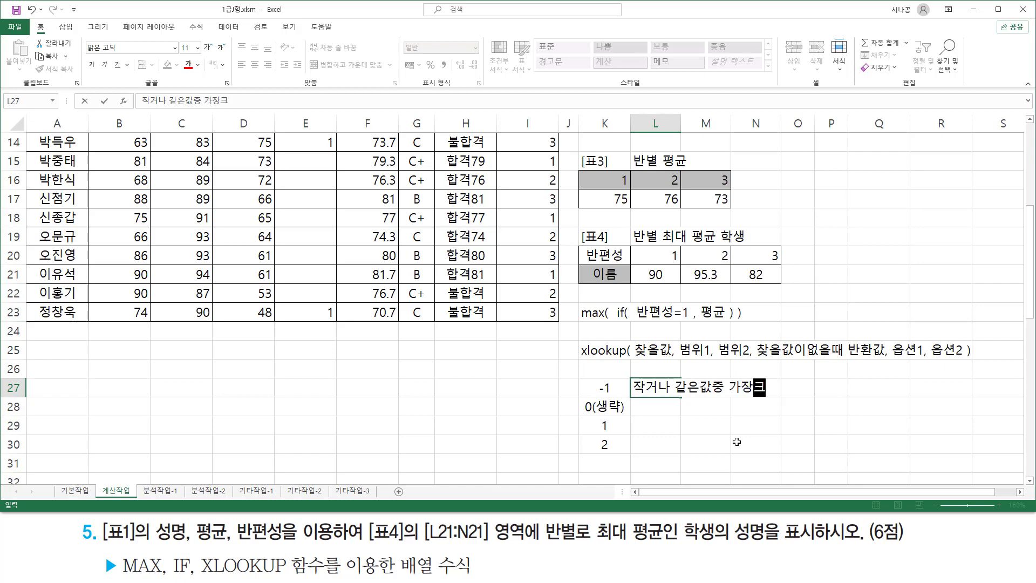
{"action": "type", "text": "ㅂㅅ"}
{"action": "key", "text": "Return"}
Copy the L27 description down to L29 and reword it as "크거나 같은값중 가장작은값" for option 1.
{"action": "key", "text": "Up"}
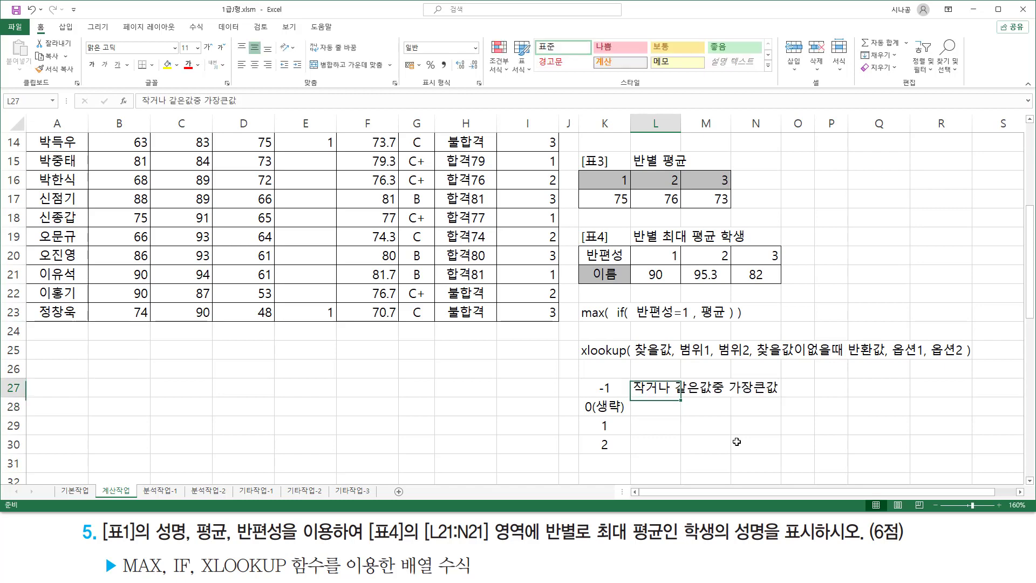
{"action": "left_click_drag", "start_coordinate": [681, 387], "coordinate": [681, 426]}
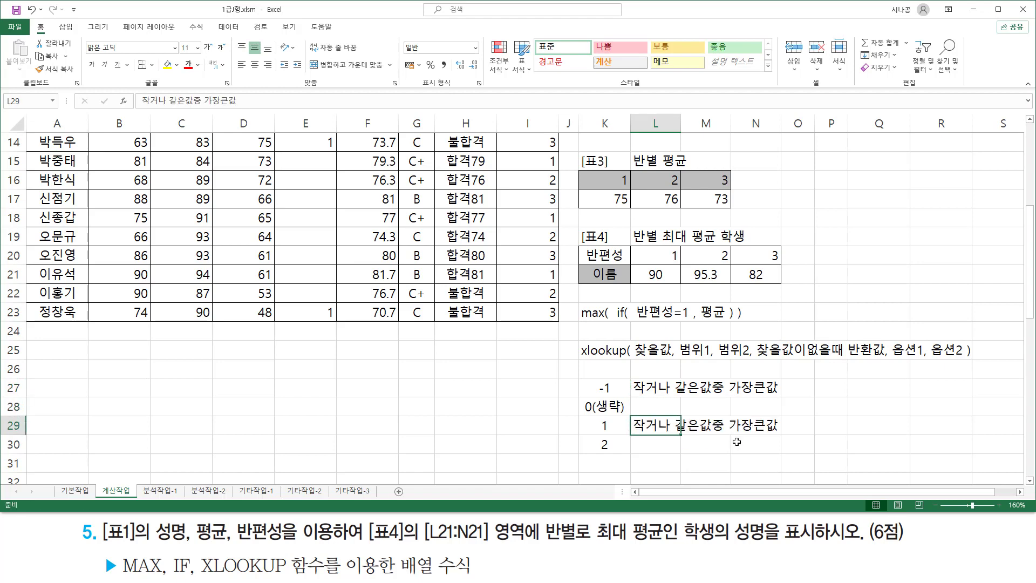
{"action": "key", "text": "F2"}
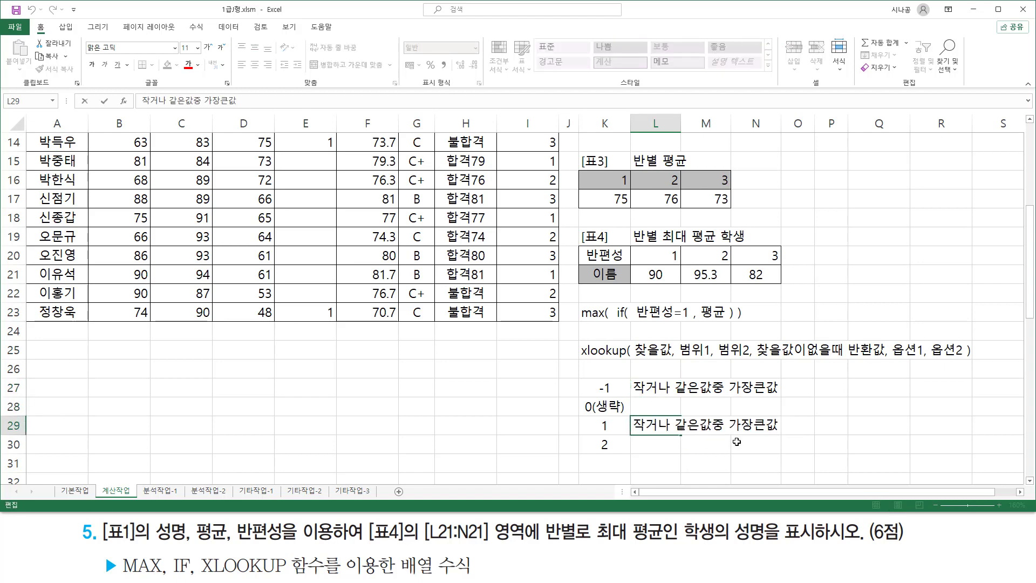
{"action": "type", "text": "크"}
{"action": "key", "text": "Delete"}
{"action": "key", "text": "Right"}
{"action": "key", "text": "BackSpace"}
{"action": "type", "text": "작은"}
{"action": "key", "text": "Return"}
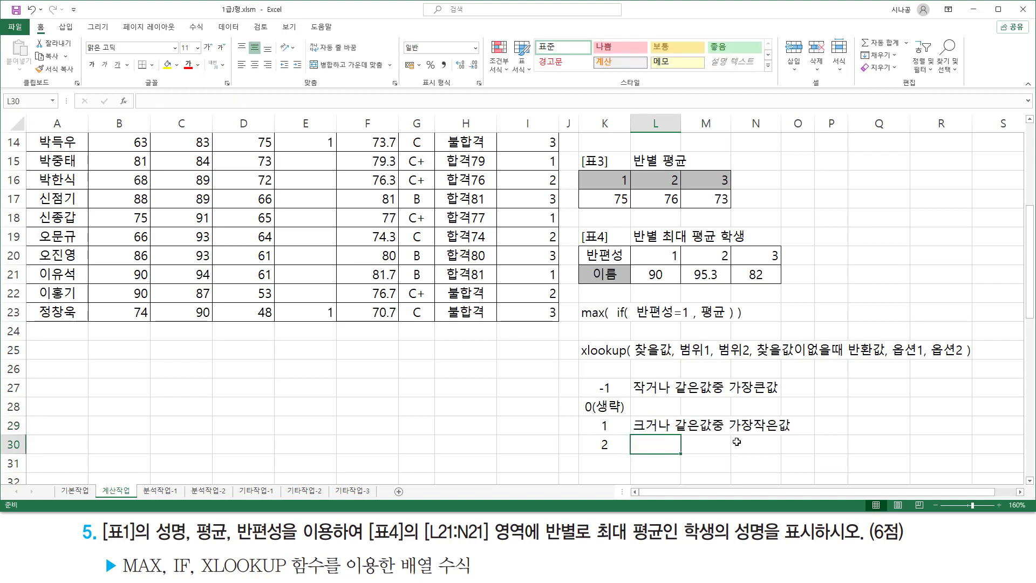
Describe option 0 in L28 as "첫번째로 정확하게 일치하는 값".
{"action": "key", "text": "Up"}
{"action": "key", "text": "Up"}
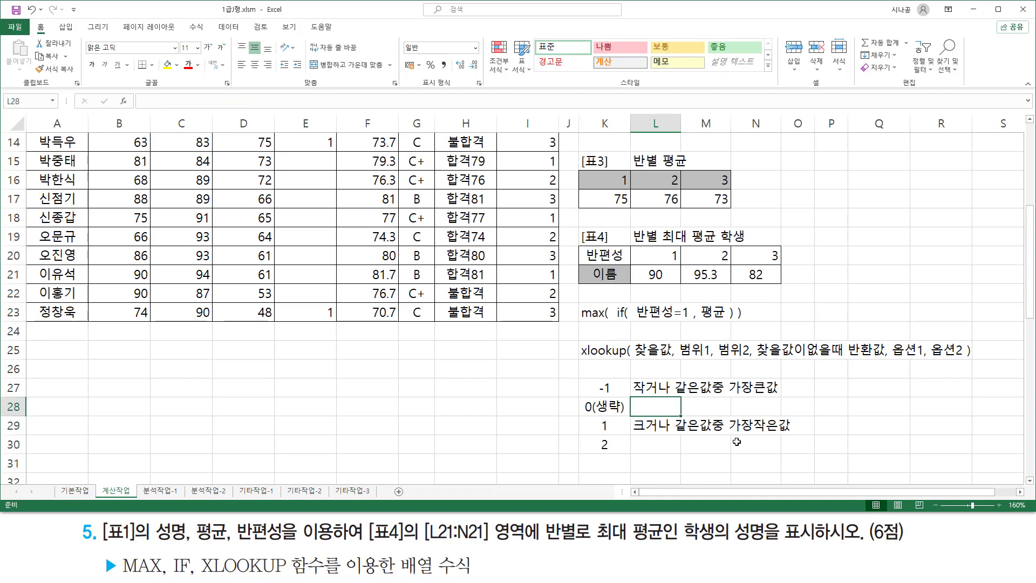
{"action": "type", "text": "첫번째"}
{"action": "type", "text": "로 정확하게 이"}
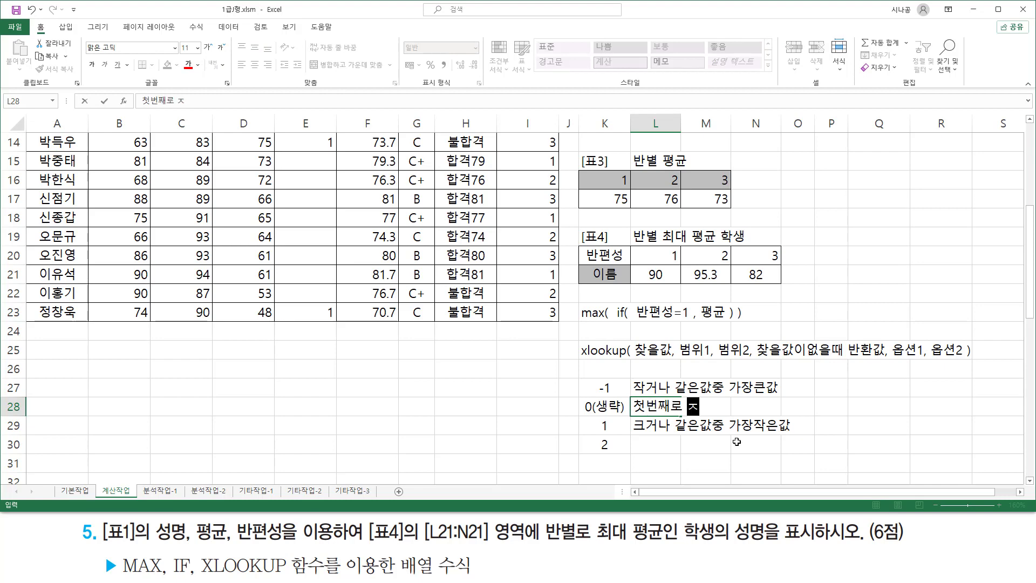
{"action": "type", "text": "ㄹ치하는 ㄱ"}
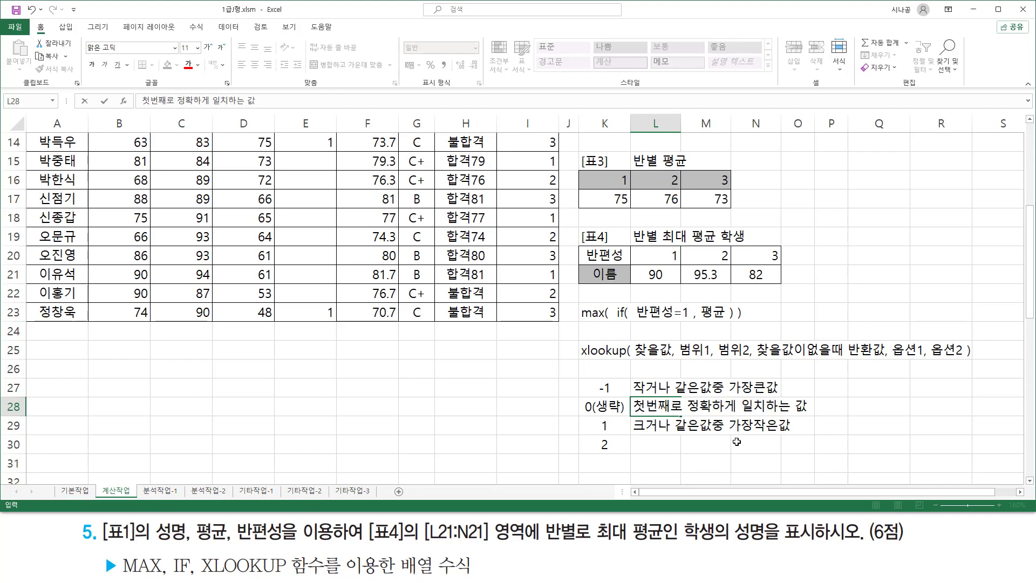
{"action": "key", "text": "Return"}
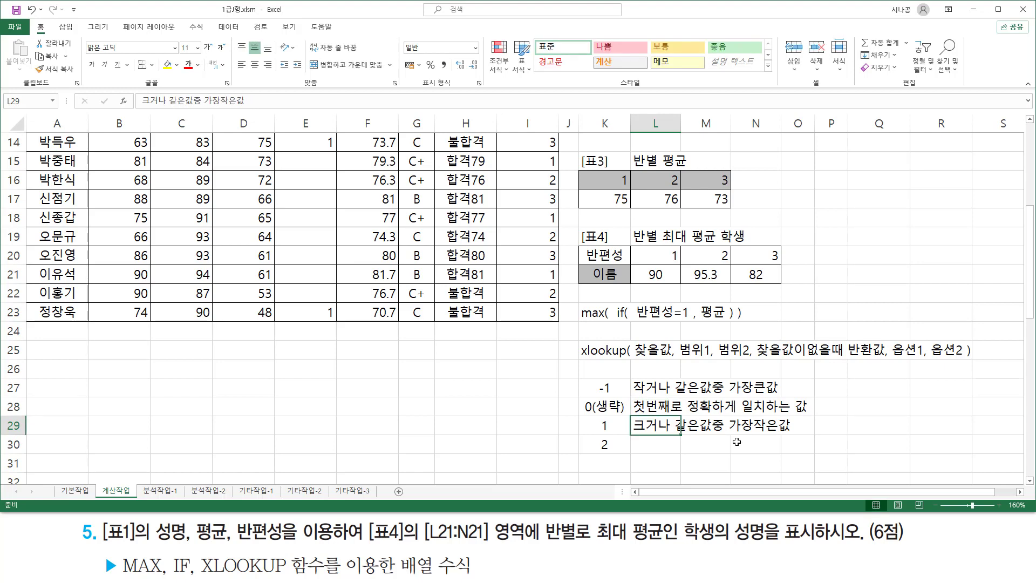
Describe option 2 in L30 as "부분적으로 일치하는 값(와일드카드)".
{"action": "key", "text": "Return"}
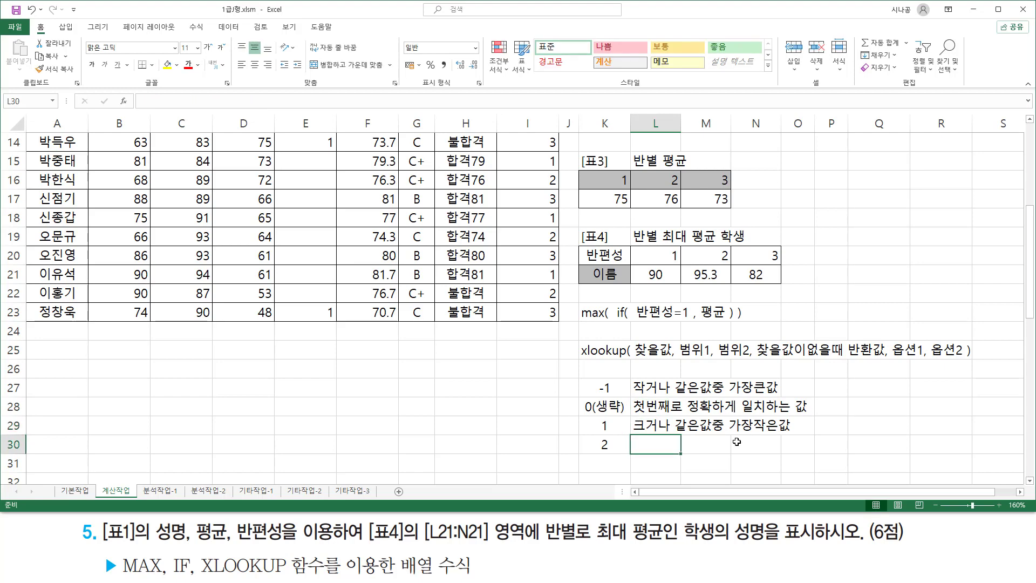
{"action": "type", "text": "부"}
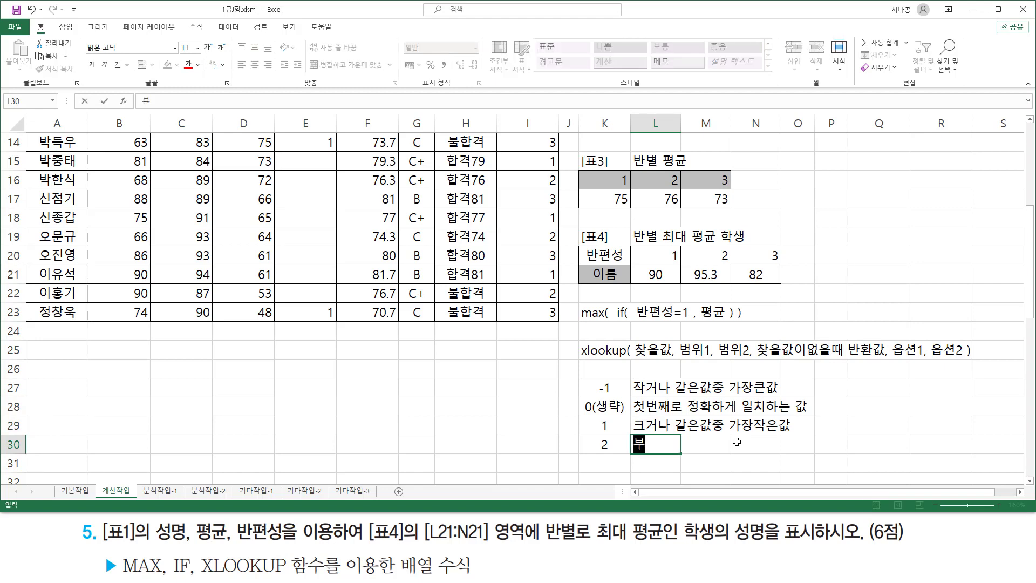
{"action": "type", "text": "분적으로 일치히"}
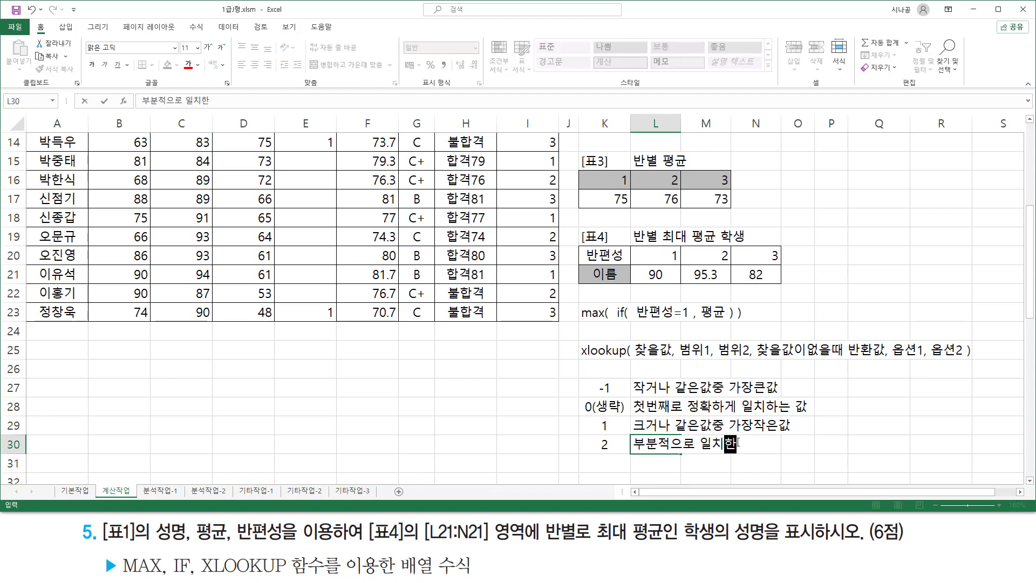
{"action": "type", "text": "는 값"}
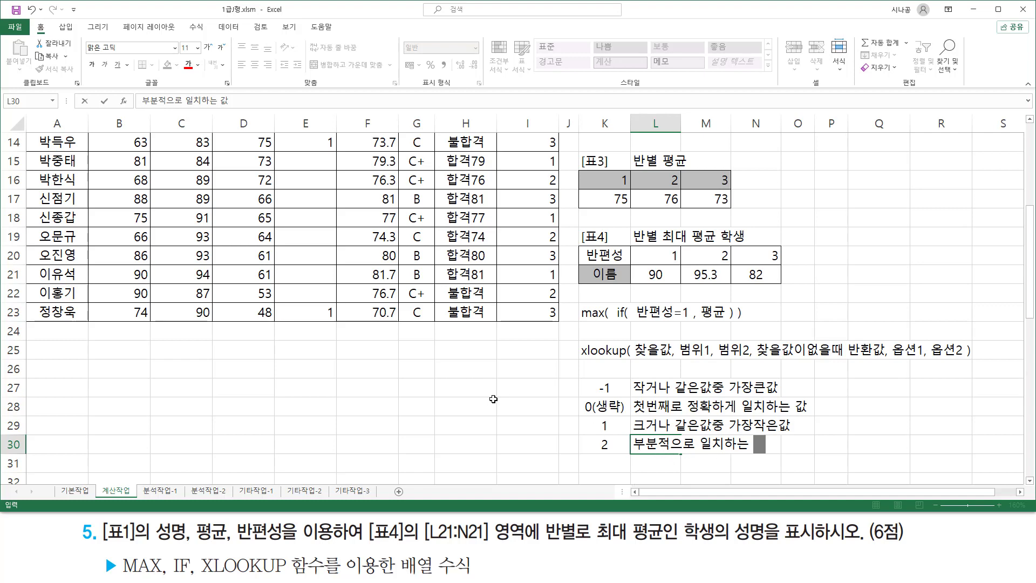
{"action": "type", "text": "("}
{"action": "type", "text": "와이드"}
{"action": "key", "text": "BackSpace"}
{"action": "key", "text": "BackSpace"}
{"action": "type", "text": "일ㄷ"}
{"action": "key", "text": "BackSpace"}
{"action": "type", "text": "카드)"}
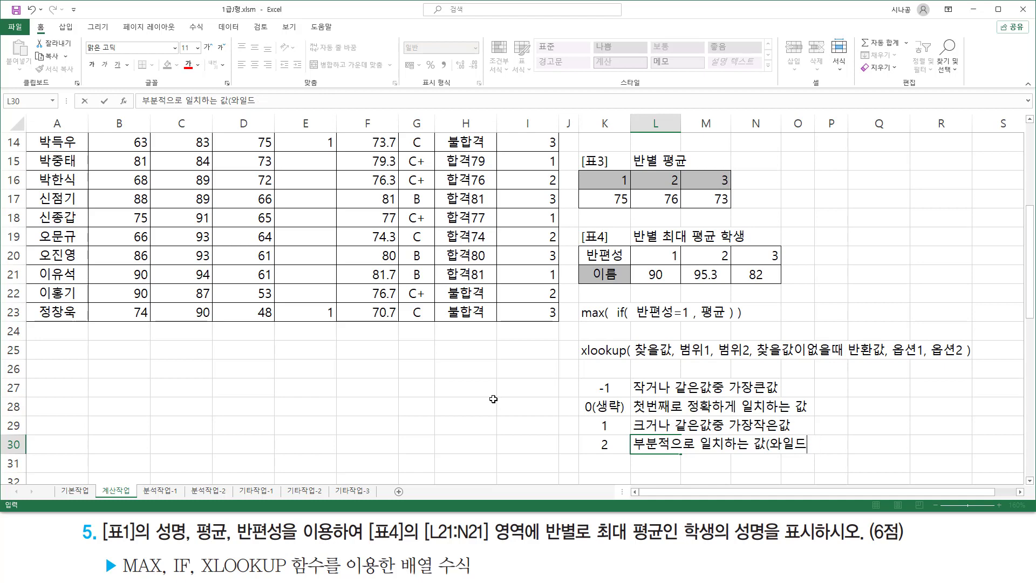
{"action": "key", "text": "Return"}
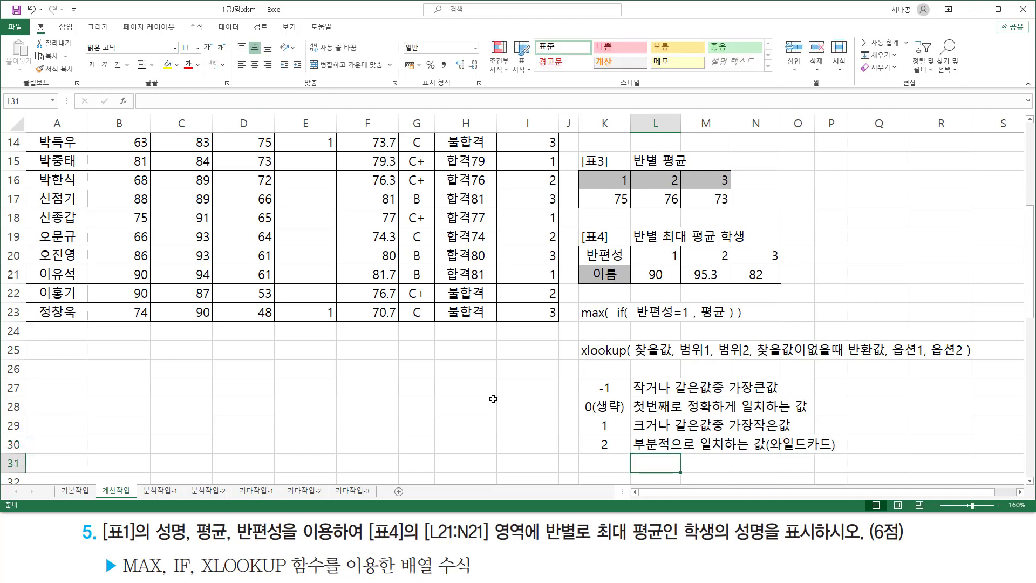
List the second XLOOKUP option's codes 1, -1, 2 and -2 in Q27:Q30 beside the first option's notes.
{"action": "key", "text": "Right"}
{"action": "key", "text": "Right"}
{"action": "key", "text": "Right"}
{"action": "key", "text": "Right"}
{"action": "key", "text": "Right"}
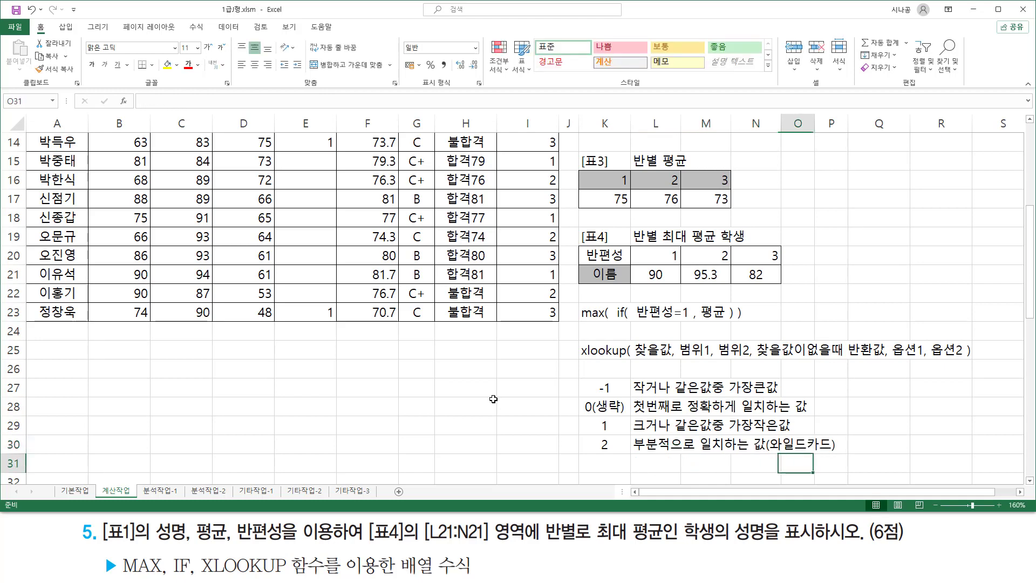
{"action": "key", "text": "Up"}
{"action": "key", "text": "Up"}
{"action": "key", "text": "Up"}
{"action": "key", "text": "Up"}
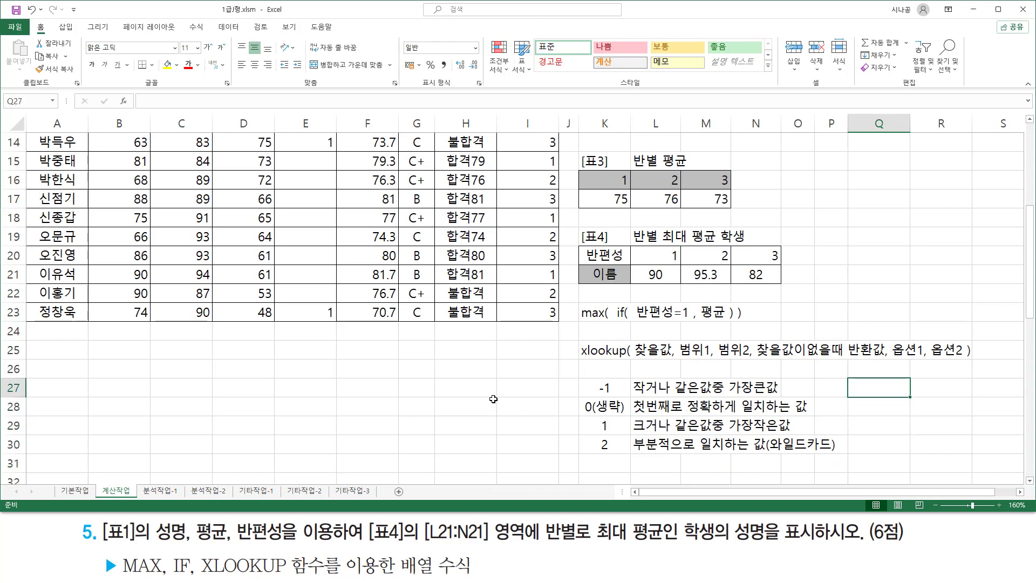
{"action": "type", "text": "1"}
{"action": "key", "text": "Return"}
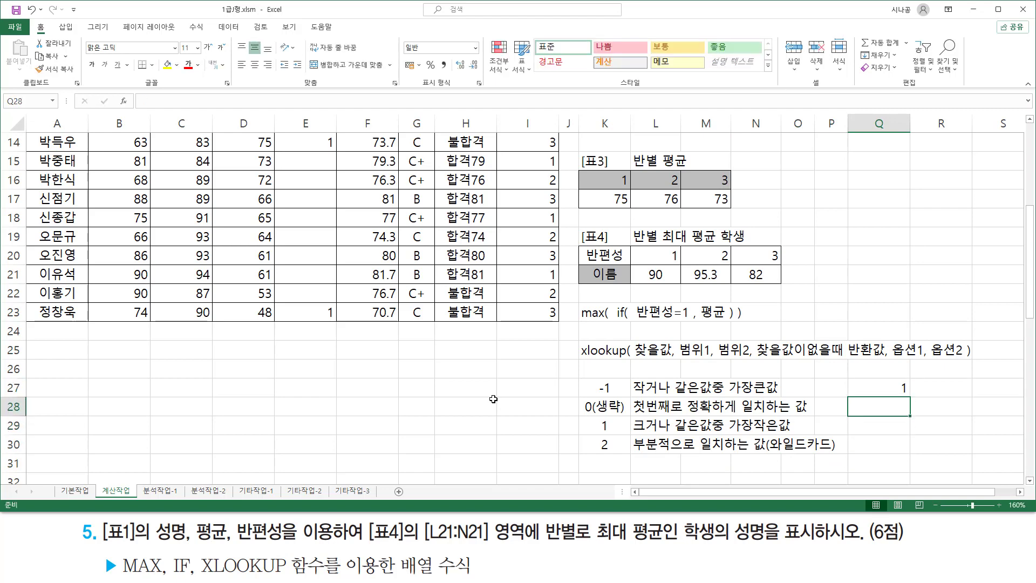
{"action": "type", "text": "-1"}
{"action": "key", "text": "Return"}
{"action": "type", "text": "2"}
{"action": "key", "text": "Return"}
{"action": "type", "text": "-2"}
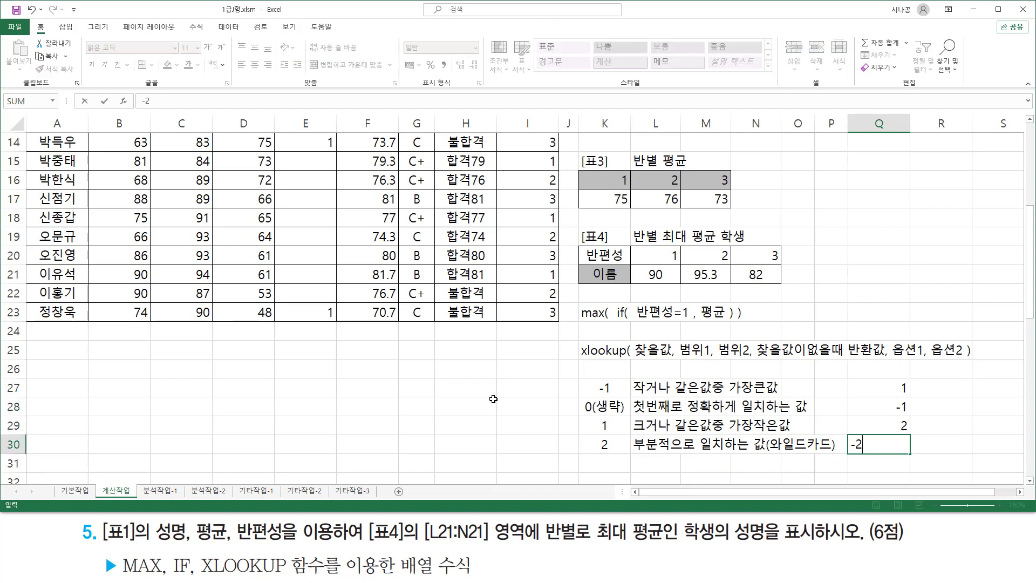
{"action": "key", "text": "Return"}
Change the code in Q27 to "1(생략)" and centre the codes in Q27:Q30 horizontally.
{"action": "key", "text": "Up"}
{"action": "key", "text": "Up"}
{"action": "key", "text": "Up"}
{"action": "key", "text": "Up"}
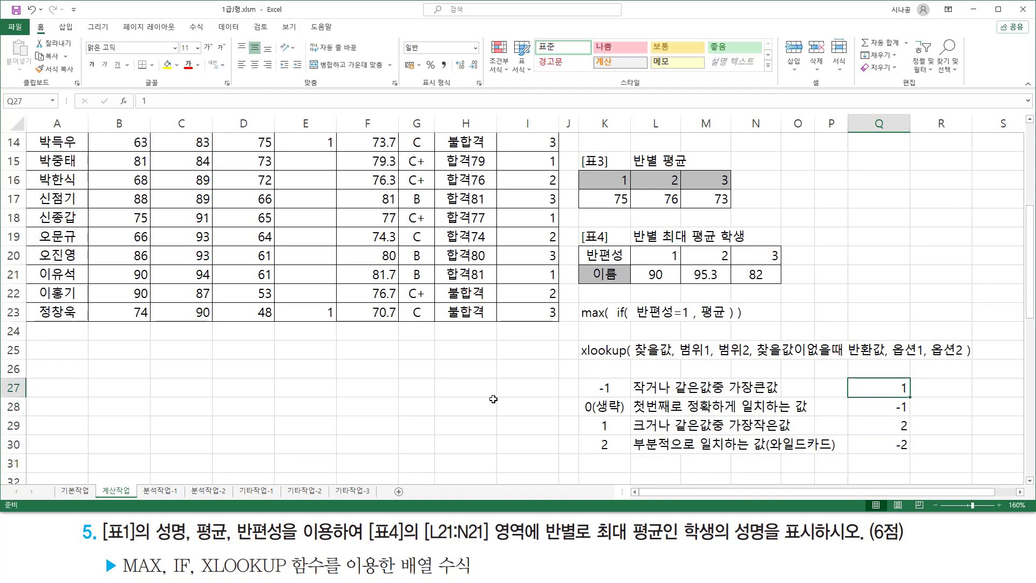
{"action": "key", "text": "F2"}
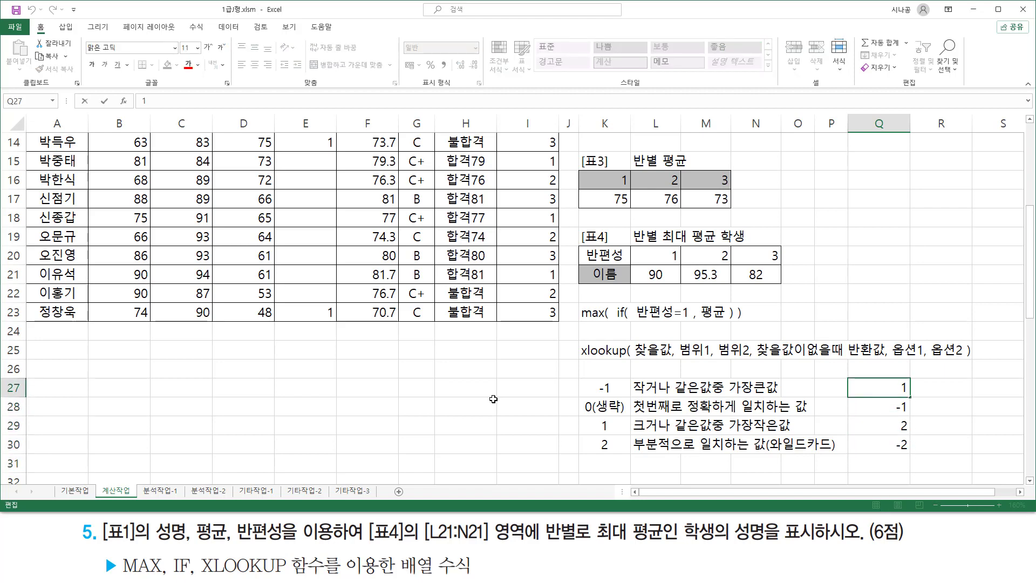
{"action": "type", "text": "(생략)"}
{"action": "key", "text": "Return"}
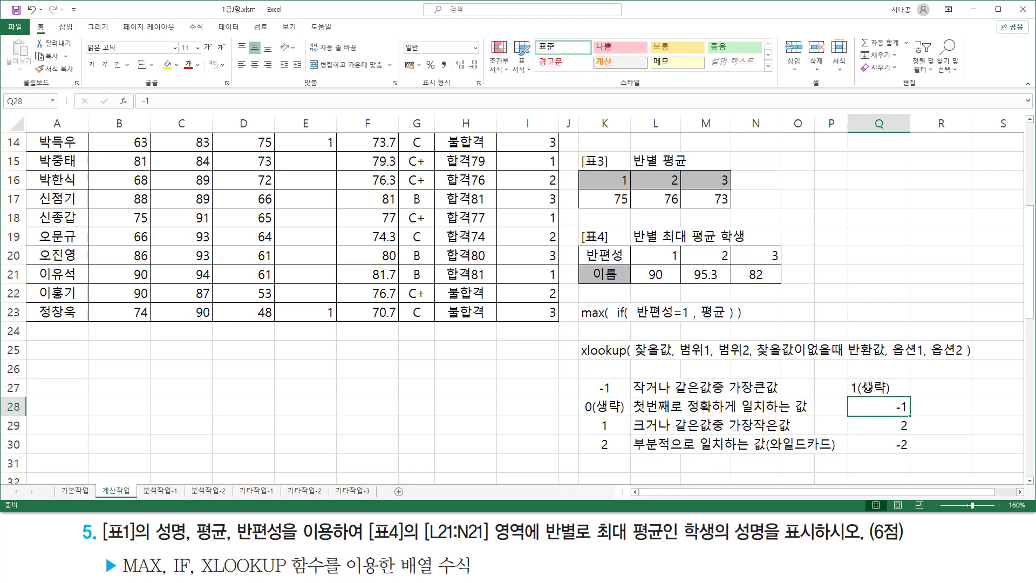
{"action": "left_click_drag", "start_coordinate": [878, 387], "coordinate": [879, 444]}
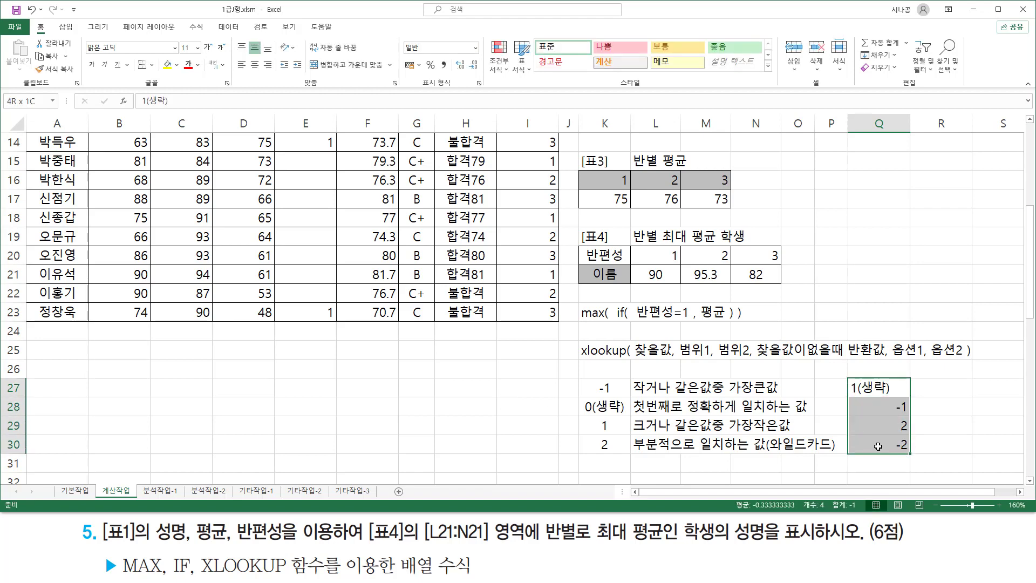
{"action": "left_click", "coordinate": [254, 65]}
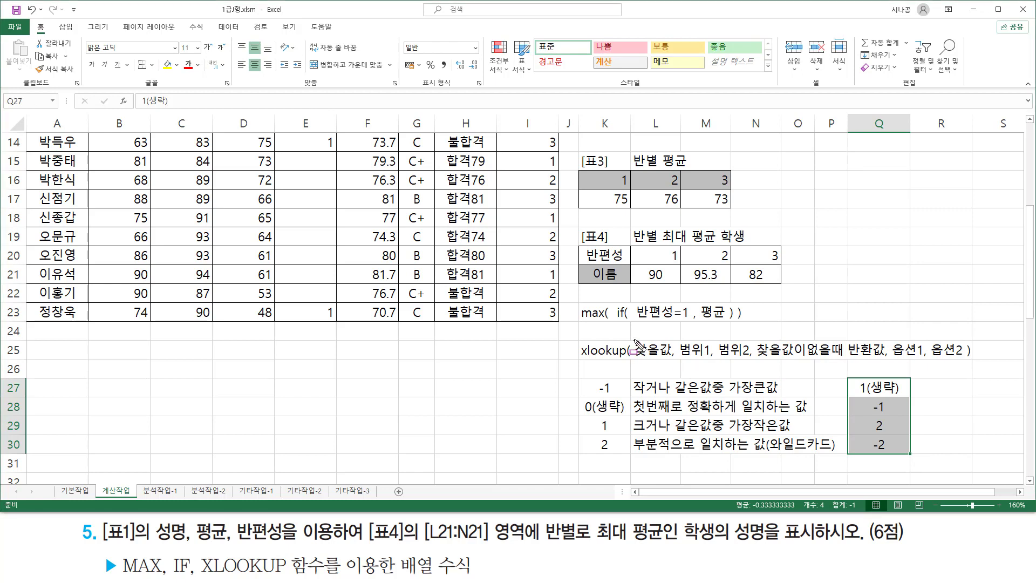
{"action": "mouse_move", "coordinate": [635, 340]}
{"action": "left_mouse_down"}
{"action": "mouse_move", "coordinate": [667, 356]}
{"action": "mouse_move", "coordinate": [711, 356]}
{"action": "left_mouse_up"}
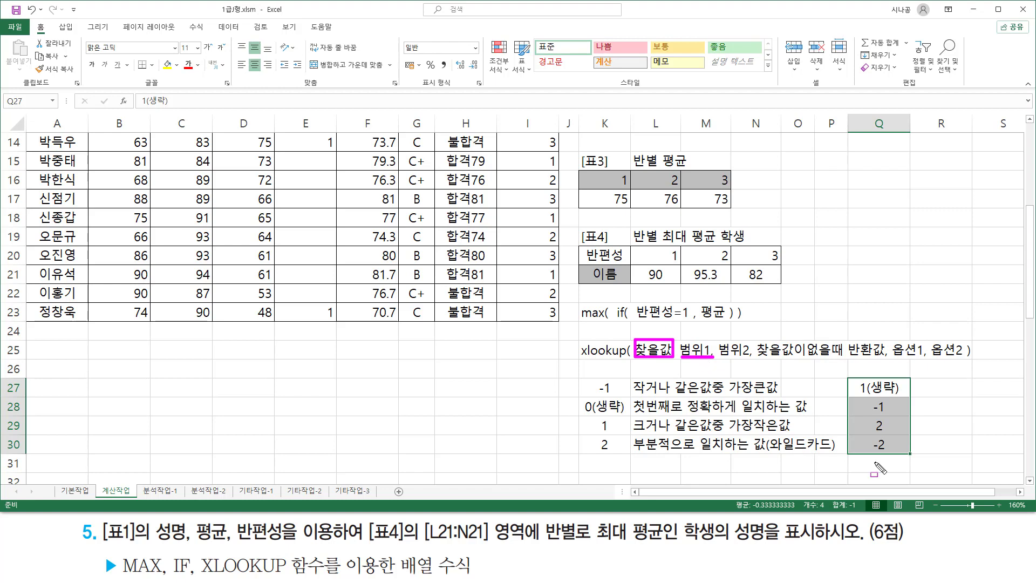
{"action": "key", "text": "Escape"}
Describe code 1 in R27 as "첫번째" and code -1 in R28 as "마지막".
{"action": "left_click", "coordinate": [924, 385]}
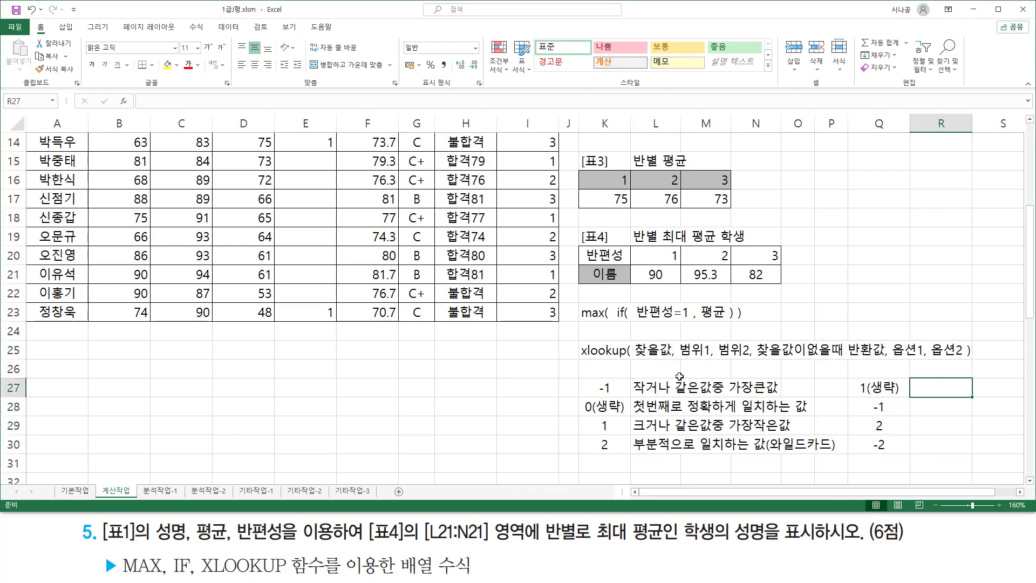
{"action": "type", "text": "처서"}
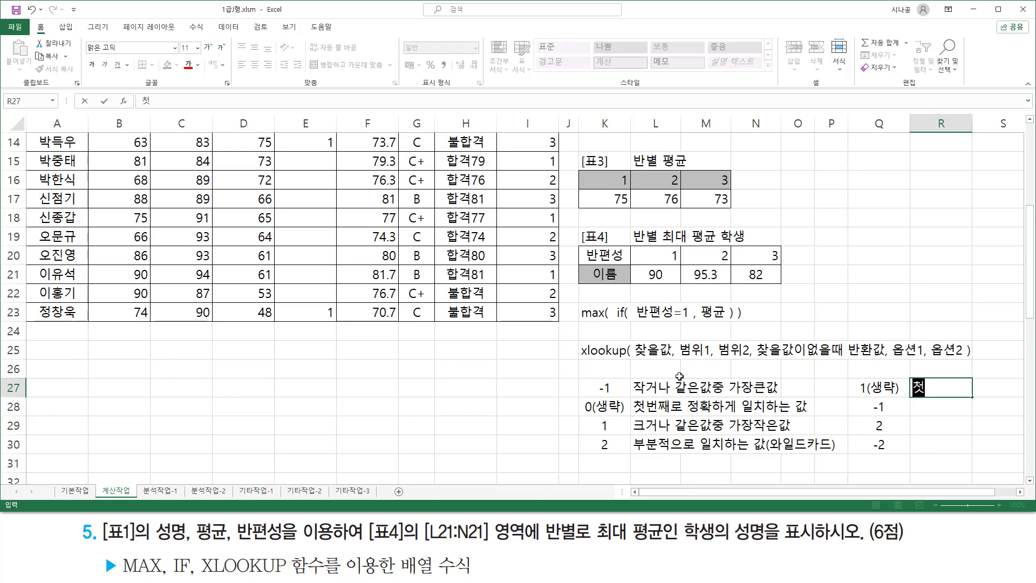
{"action": "key", "text": "BackSpace"}
{"action": "key", "text": "BackSpace"}
{"action": "key", "text": "BackSpace"}
{"action": "type", "text": "첫번째"}
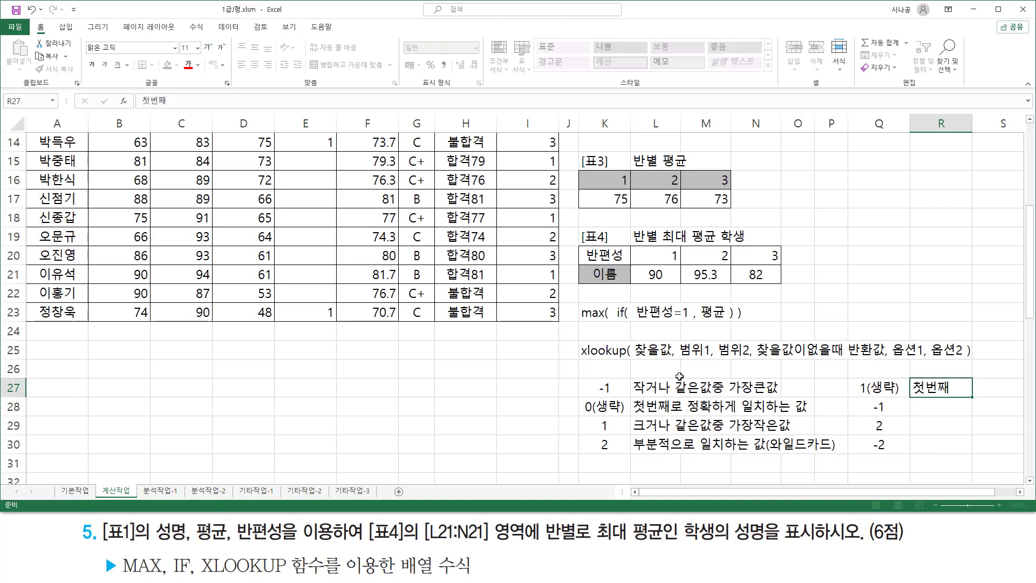
{"action": "key", "text": "Return"}
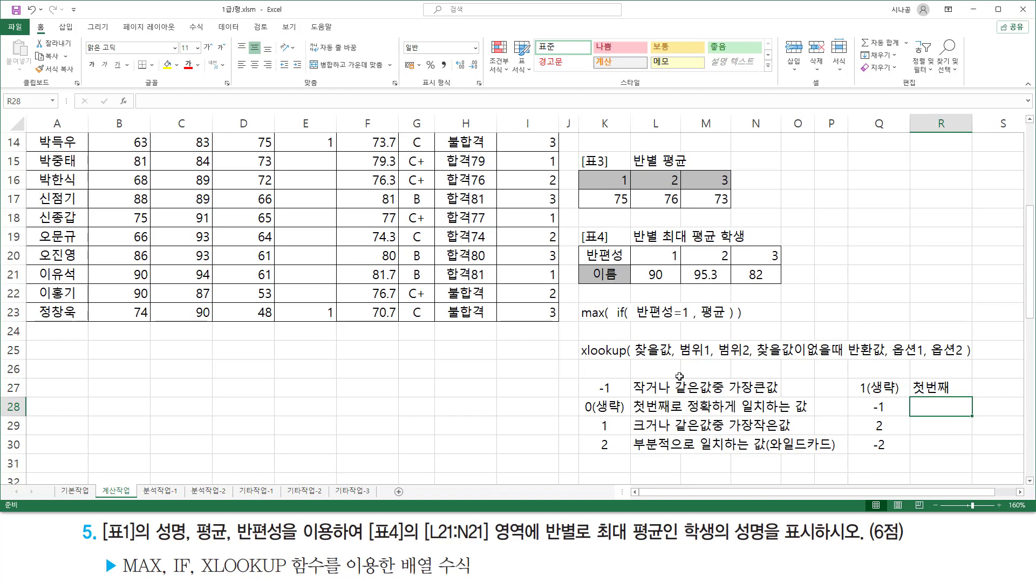
{"action": "type", "text": "마"}
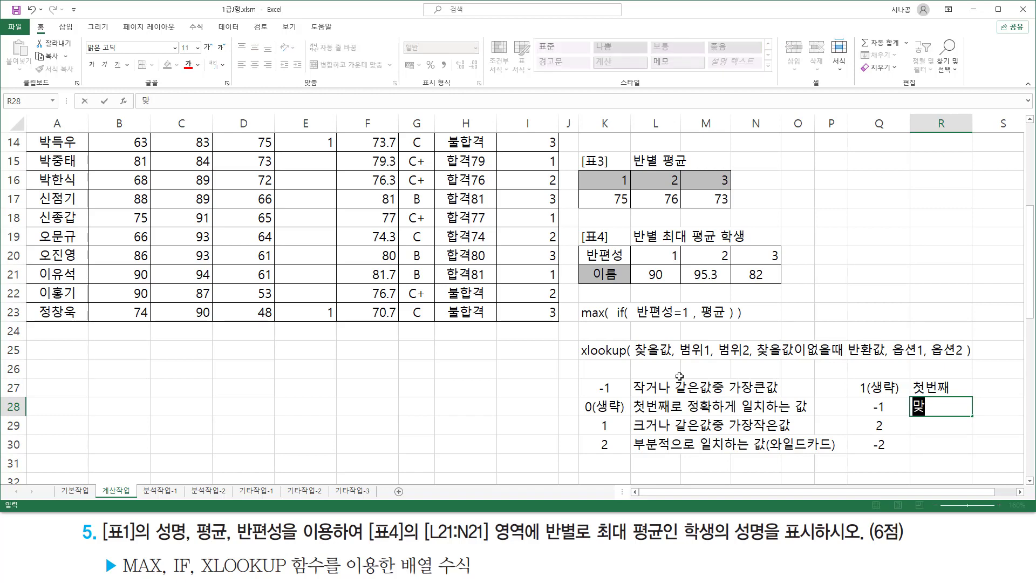
{"action": "type", "text": "지막"}
{"action": "key", "text": "Return"}
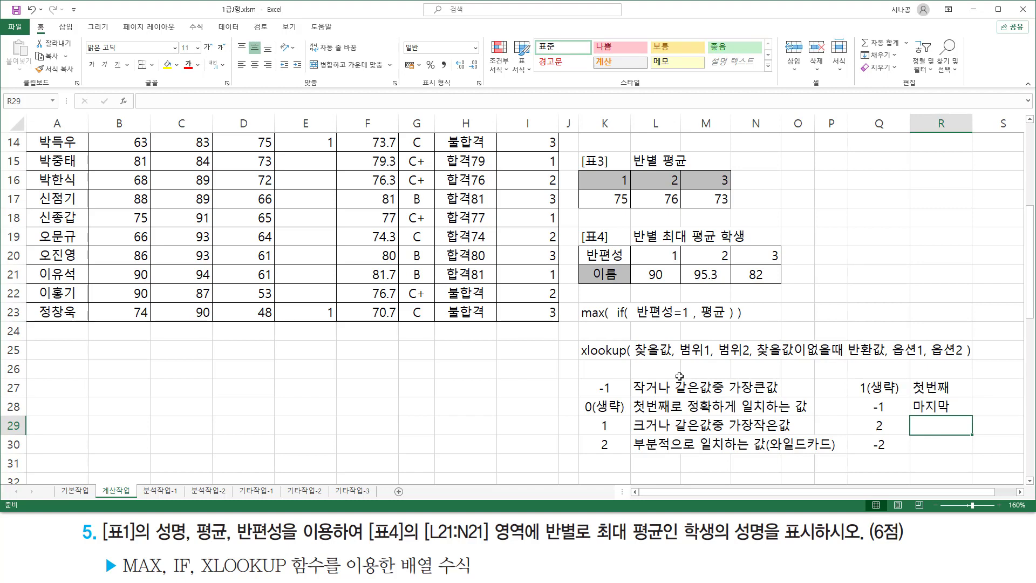
Describe code 2 in R29 as "오름차순" and code -2 in R30 as "내림차순".
{"action": "type", "text": "오르차수"}
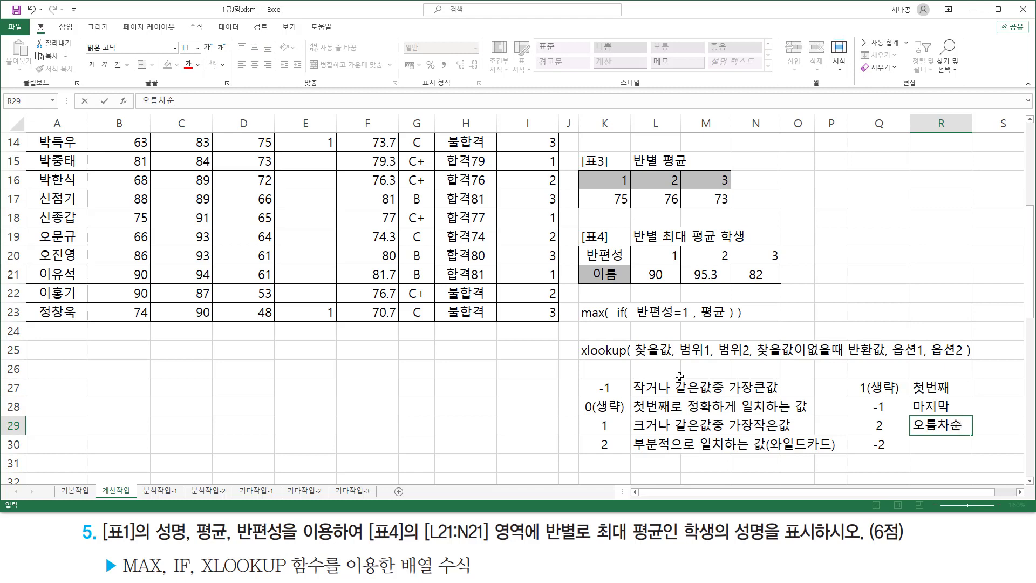
{"action": "key", "text": "Return"}
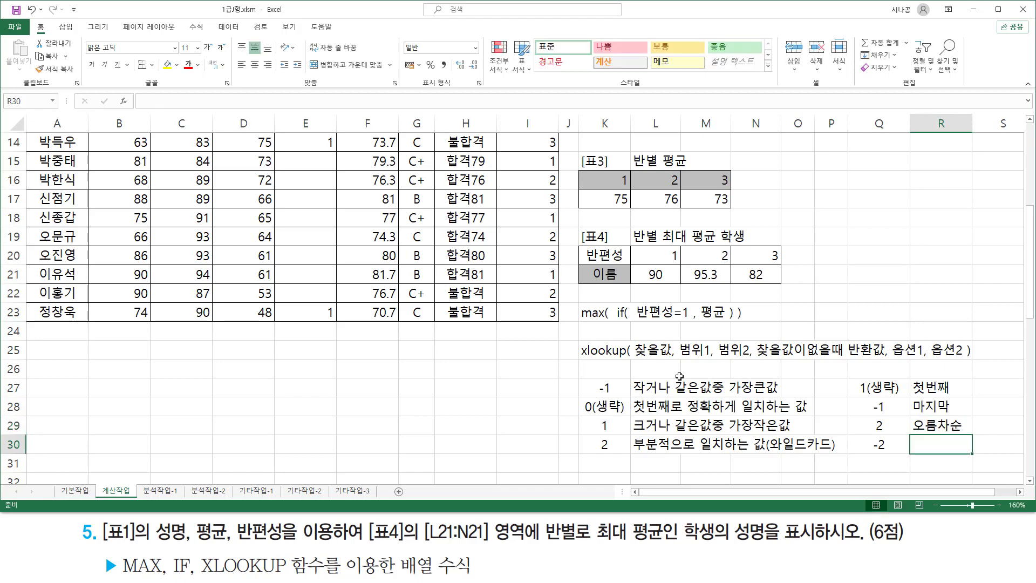
{"action": "type", "text": "내림차순"}
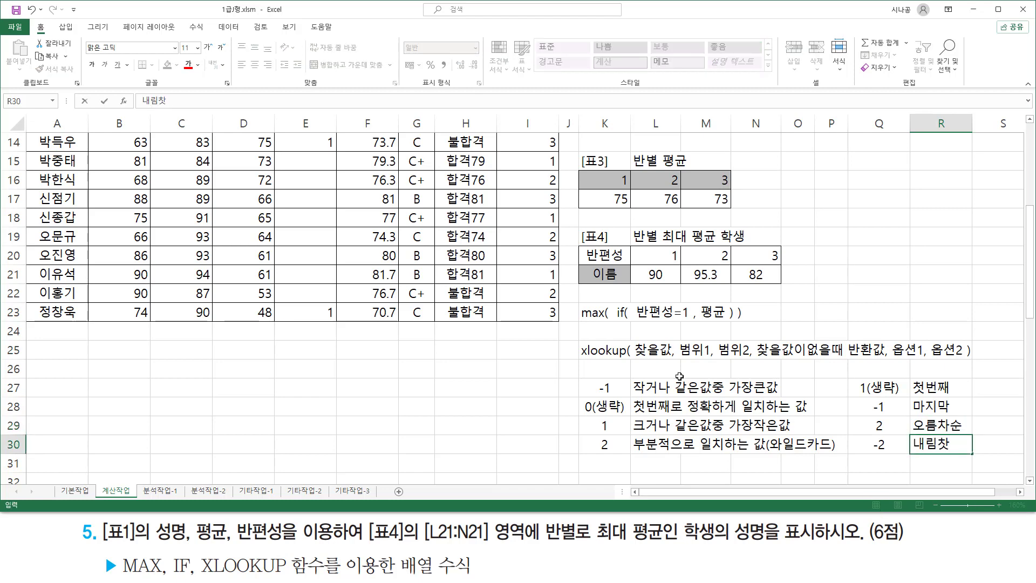
{"action": "key", "text": "Up"}
{"action": "key", "text": "Up"}
{"action": "key", "text": "Up"}
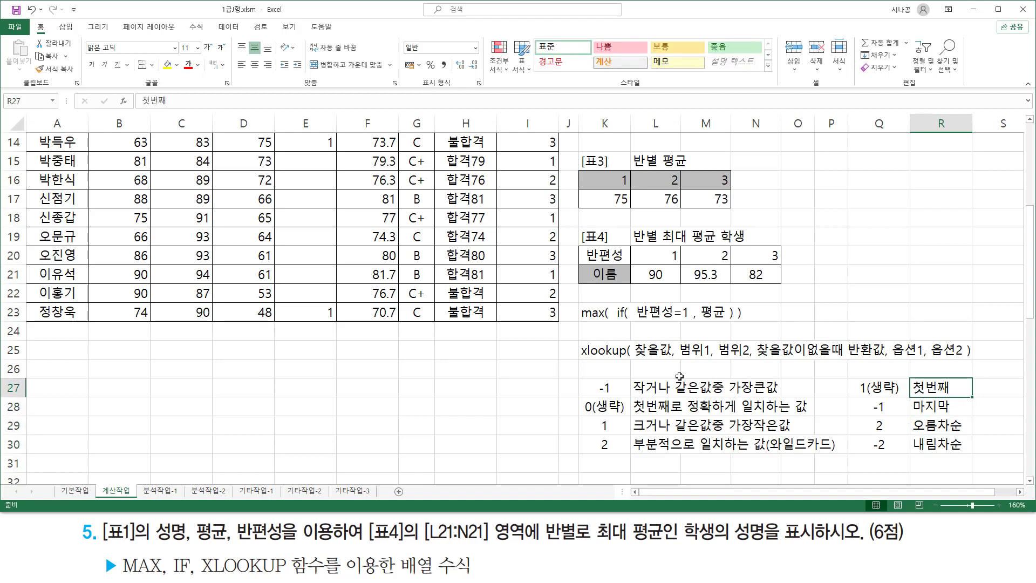
{"action": "left_click", "coordinate": [508, 369]}
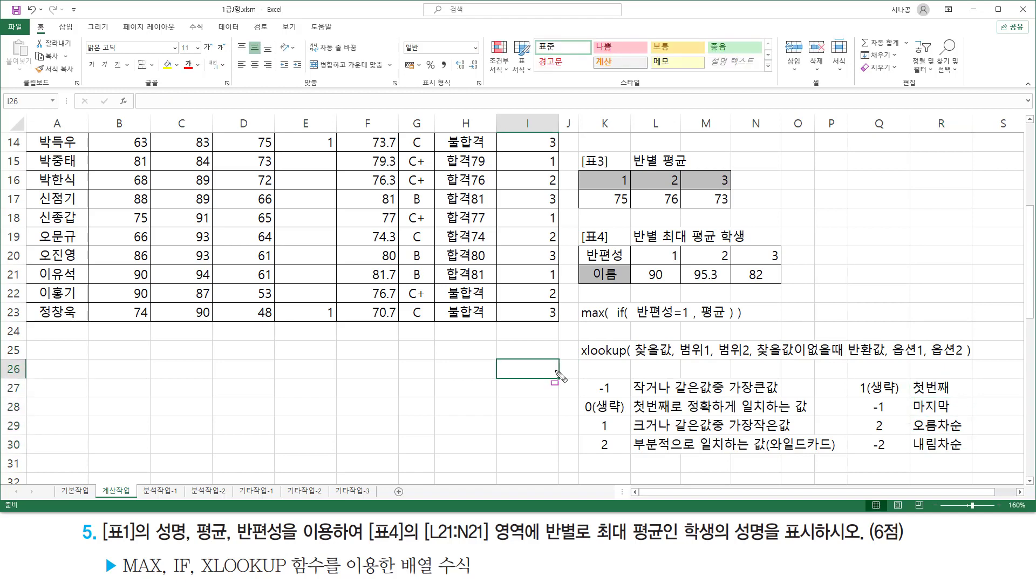
{"action": "mouse_move", "coordinate": [639, 265]}
{"action": "left_mouse_down"}
{"action": "mouse_move", "coordinate": [669, 283]}
{"action": "mouse_move", "coordinate": [767, 285]}
{"action": "left_mouse_up"}
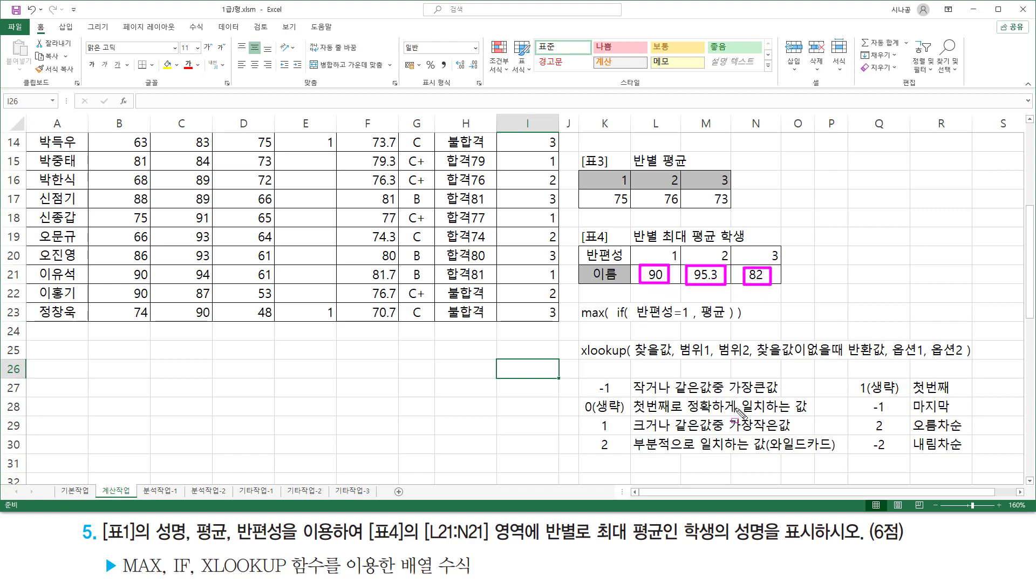
{"action": "mouse_move", "coordinate": [545, 543]}
{"action": "left_mouse_down"}
{"action": "mouse_move", "coordinate": [675, 542]}
{"action": "mouse_move", "coordinate": [670, 521]}
{"action": "left_mouse_up"}
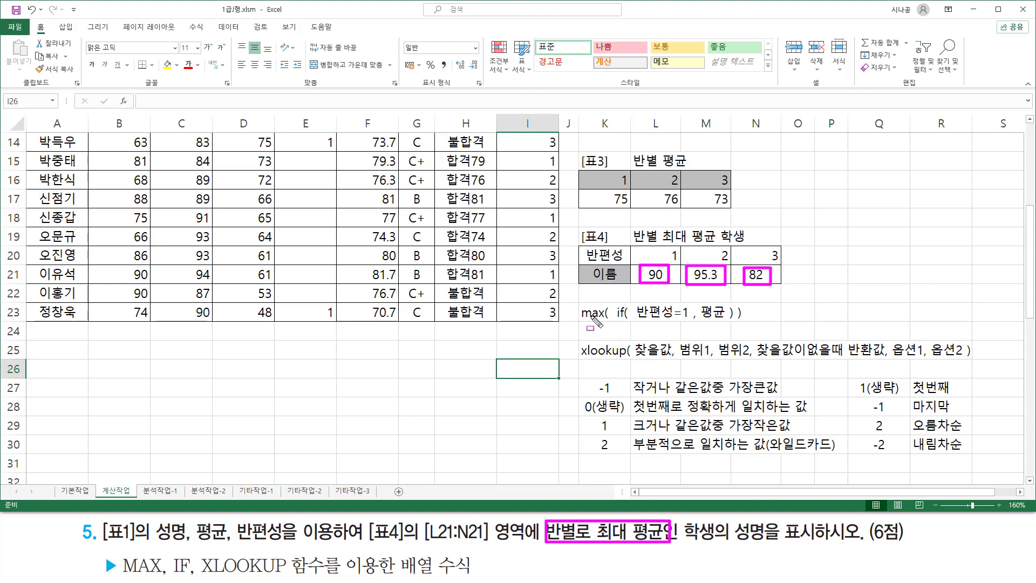
{"action": "left_click_drag", "start_coordinate": [636, 356], "coordinate": [712, 364]}
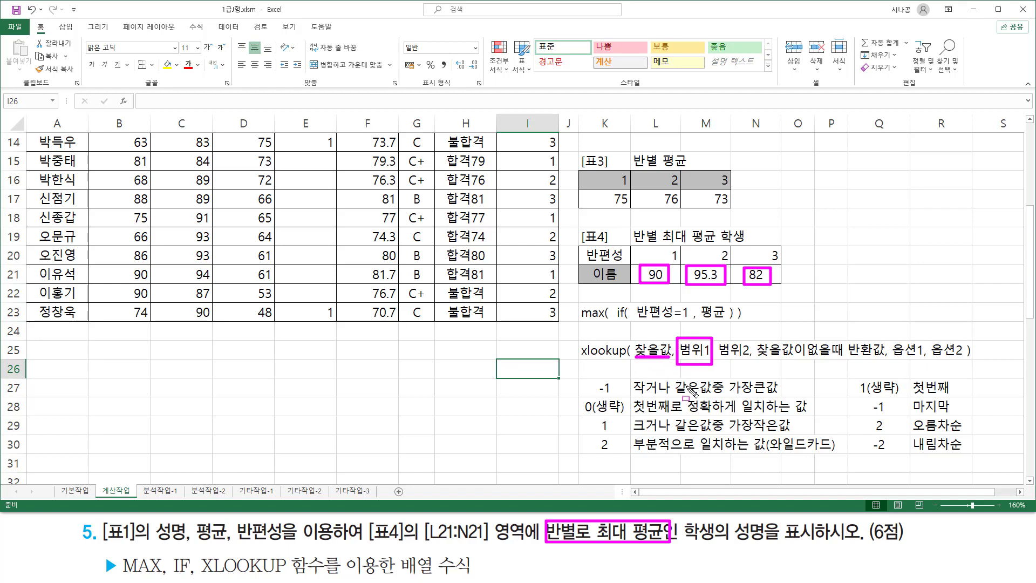
{"action": "mouse_move", "coordinate": [339, 326]}
{"action": "left_mouse_down"}
{"action": "mouse_move", "coordinate": [399, 323]}
{"action": "mouse_move", "coordinate": [402, 131]}
{"action": "left_mouse_up"}
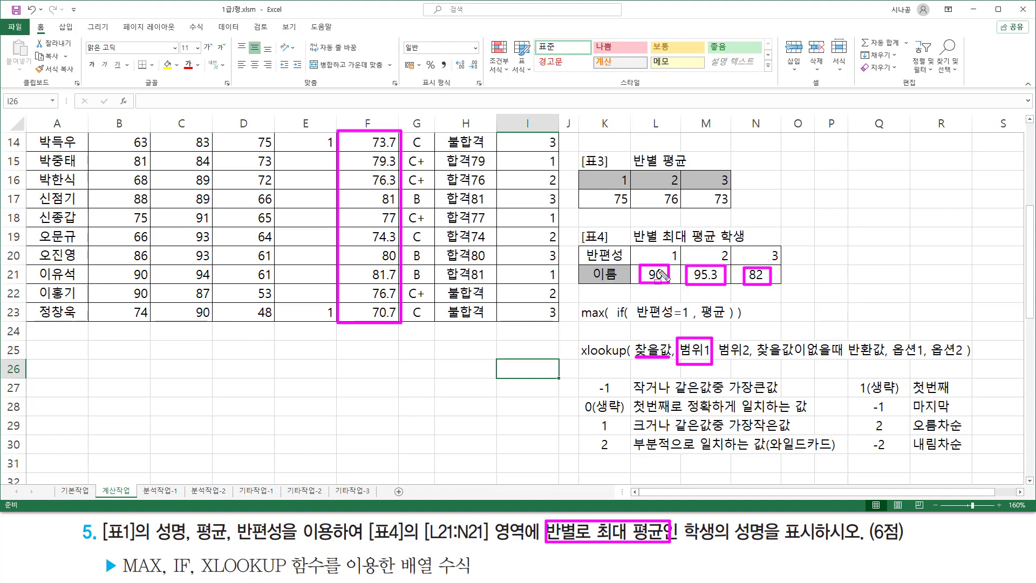
Review how the XLOOKUP arguments in row 25 and the option codes below relate to 표1's average and name columns.
{"action": "left_click_drag", "start_coordinate": [719, 357], "coordinate": [750, 358]}
{"action": "left_click_drag", "start_coordinate": [734, 542], "coordinate": [816, 543]}
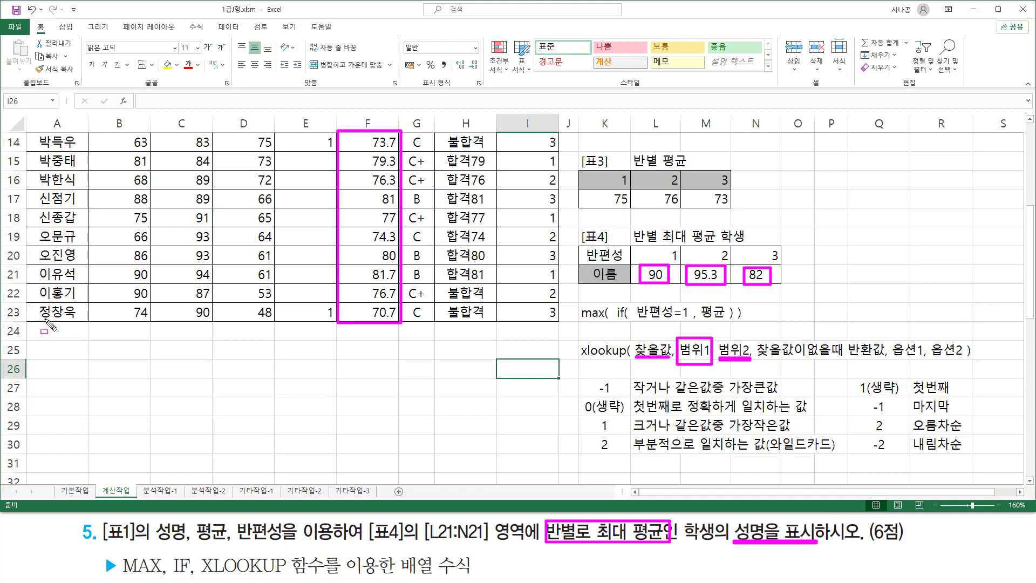
{"action": "mouse_move", "coordinate": [31, 322]}
{"action": "left_mouse_down"}
{"action": "mouse_move", "coordinate": [88, 322]}
{"action": "mouse_move", "coordinate": [86, 134]}
{"action": "left_mouse_up"}
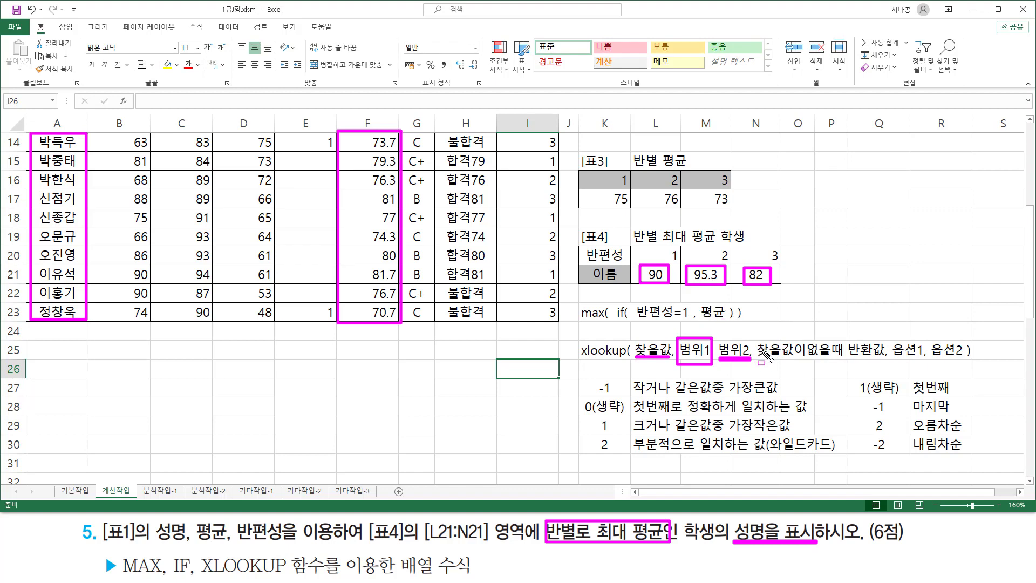
{"action": "left_click_drag", "start_coordinate": [761, 351], "coordinate": [883, 352]}
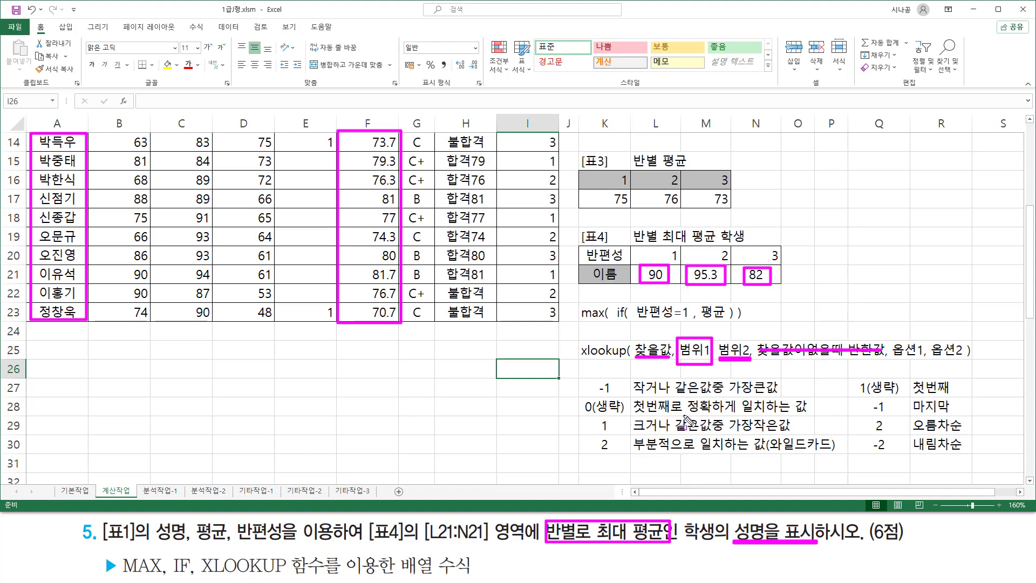
{"action": "left_click_drag", "start_coordinate": [683, 415], "coordinate": [807, 413]}
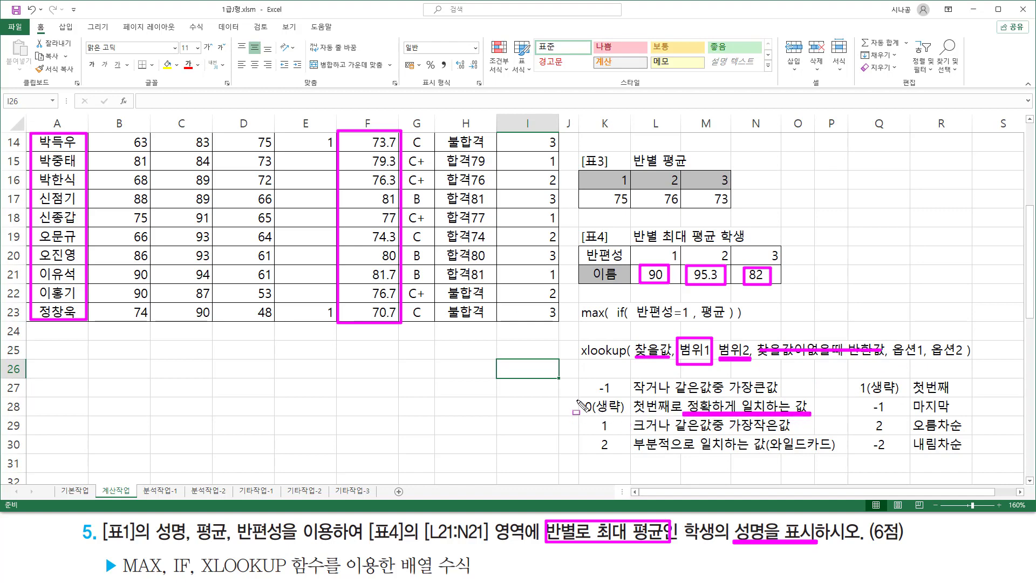
{"action": "mouse_move", "coordinate": [578, 399]}
{"action": "left_mouse_down"}
{"action": "mouse_move", "coordinate": [616, 418]}
{"action": "mouse_move", "coordinate": [816, 419]}
{"action": "left_mouse_up"}
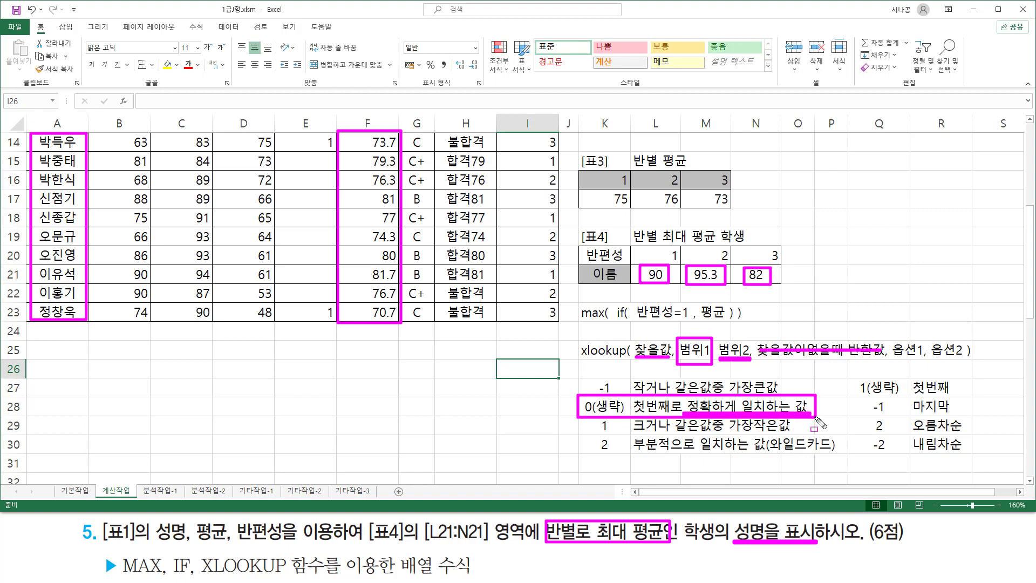
{"action": "mouse_move", "coordinate": [890, 339]}
{"action": "left_mouse_down"}
{"action": "mouse_move", "coordinate": [912, 371]}
{"action": "mouse_move", "coordinate": [923, 361]}
{"action": "left_mouse_up"}
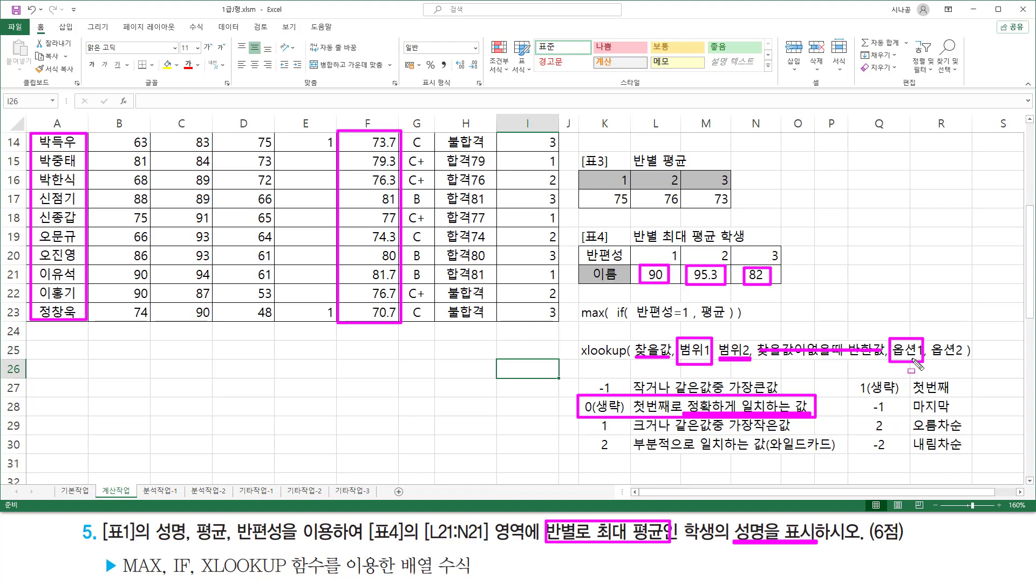
{"action": "left_click_drag", "start_coordinate": [932, 355], "coordinate": [964, 355]}
{"action": "mouse_move", "coordinate": [854, 398]}
{"action": "left_mouse_down"}
{"action": "mouse_move", "coordinate": [966, 397]}
{"action": "mouse_move", "coordinate": [959, 379]}
{"action": "left_mouse_up"}
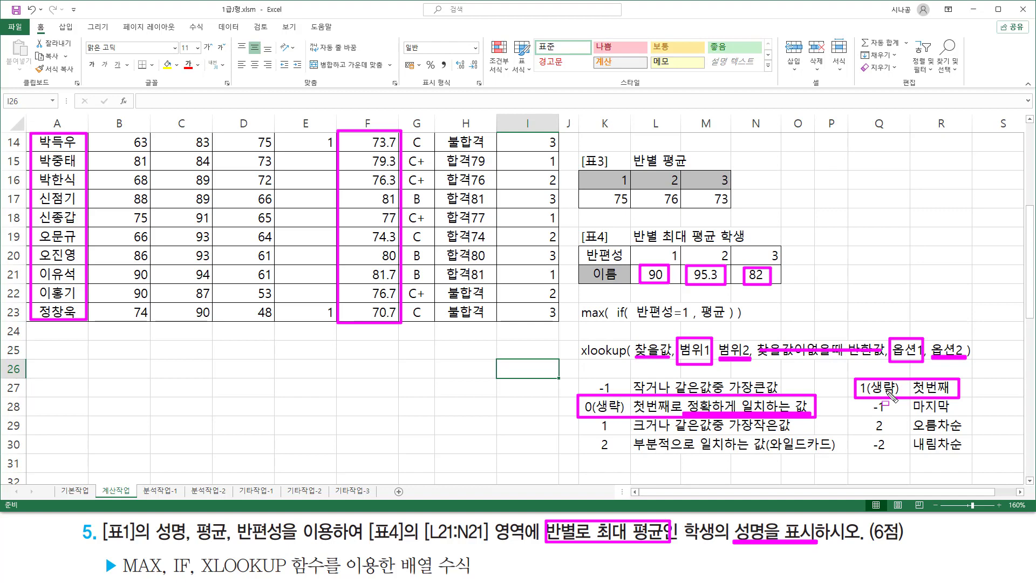
{"action": "key", "text": "Escape"}
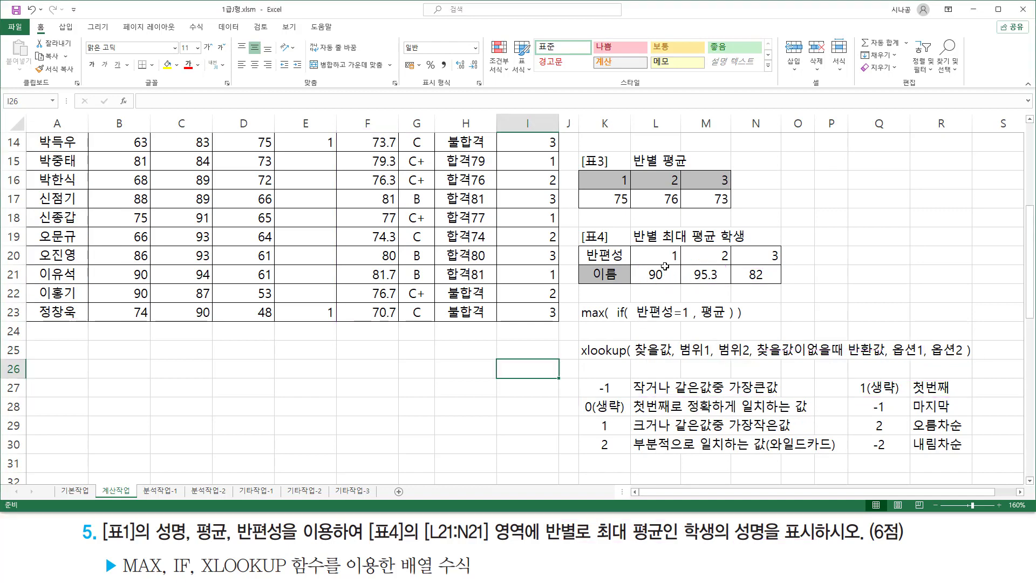
Rebuild the formula in L21 as an XLOOKUP that uses the existing MAX(IF($I$3:$I$23=L20, $F$3:$F$23)) expression as its lookup value.
{"action": "left_click", "coordinate": [661, 274]}
{"action": "double_click", "coordinate": [660, 274]}
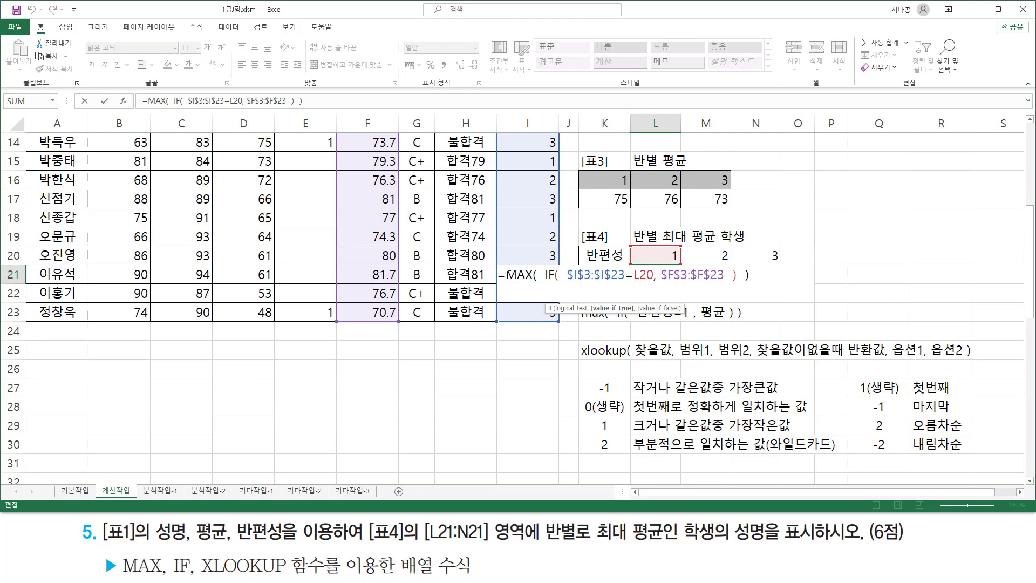
{"action": "left_click_drag", "start_coordinate": [507, 274], "coordinate": [1032, 274]}
{"action": "key", "text": "ctrl+c"}
{"action": "key", "text": "BackSpace"}
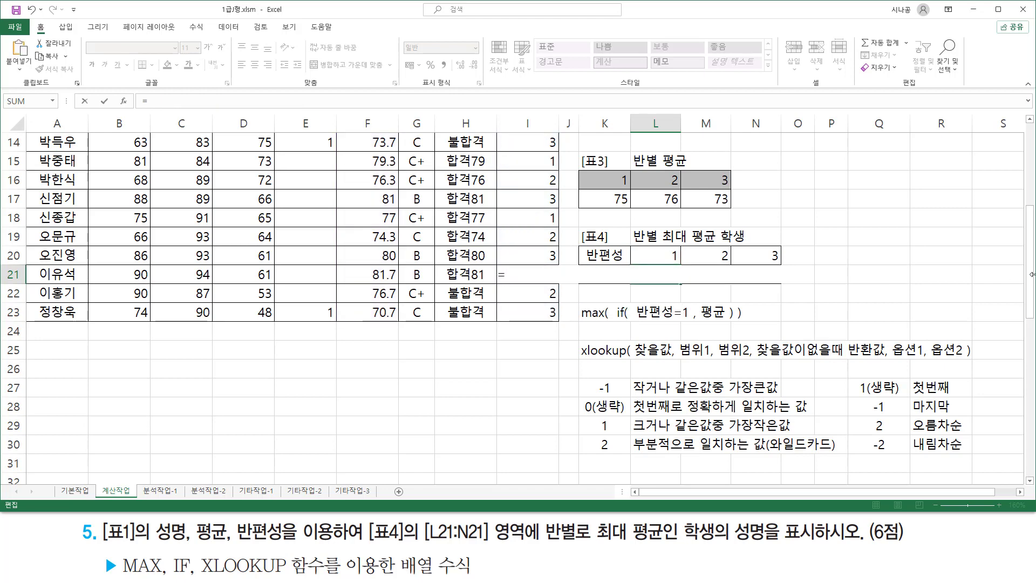
{"action": "type", "text": "xloo"}
{"action": "key", "text": "Tab"}
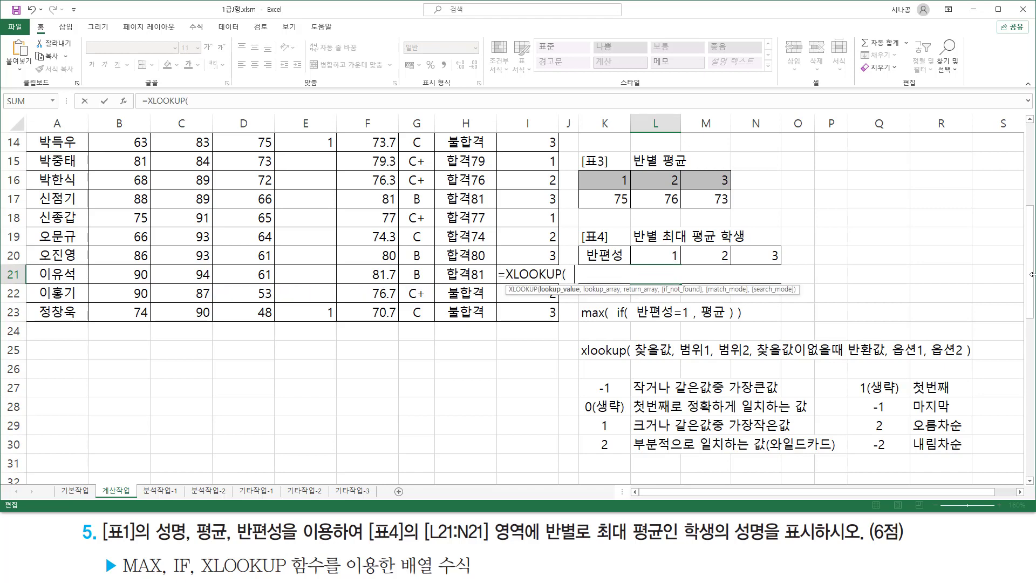
{"action": "key", "text": "ctrl+v"}
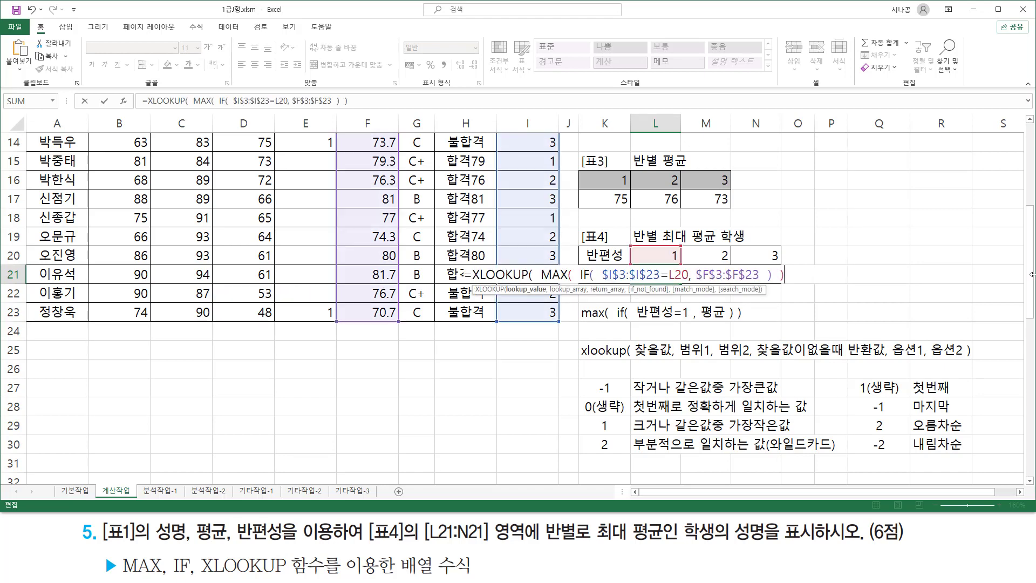
{"action": "type", "text": ","}
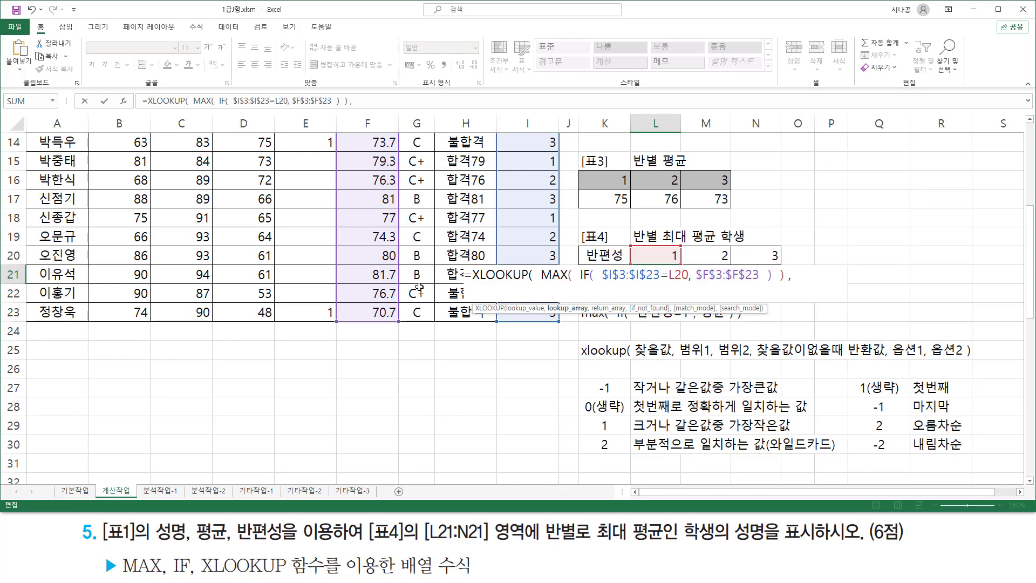
Complete L21's XLOOKUP with F3:F23 as the lookup range and A3:A23 as the return range, omitting the optional arguments.
{"action": "scroll", "coordinate": [419, 287], "scroll_direction": "up", "scroll_amount": 4}
{"action": "left_click_drag", "start_coordinate": [369, 180], "coordinate": [371, 464]}
{"action": "type", "text": ","}
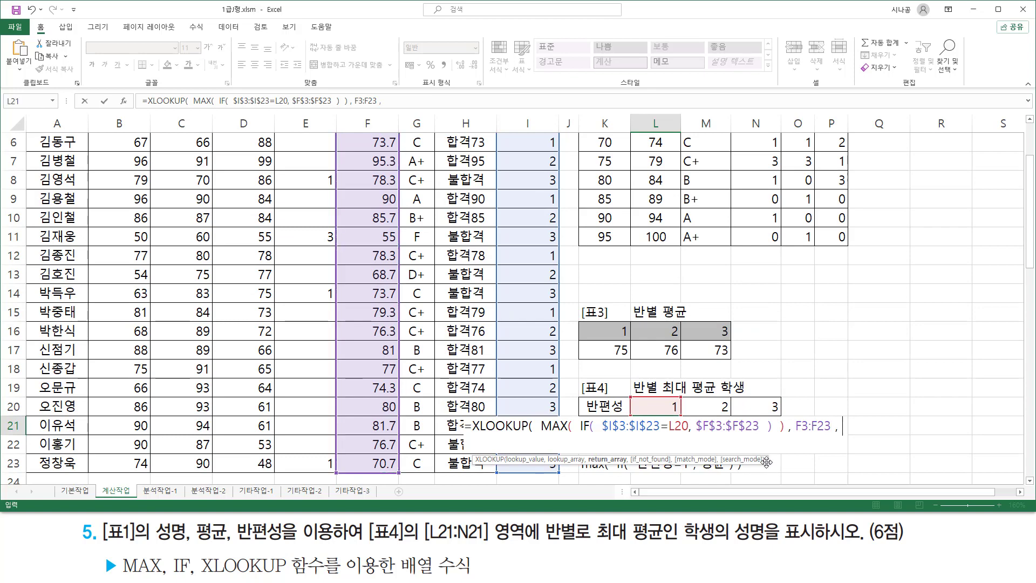
{"action": "scroll", "coordinate": [767, 462], "scroll_direction": "up", "scroll_amount": 2}
{"action": "left_click_drag", "start_coordinate": [57, 180], "coordinate": [58, 447]}
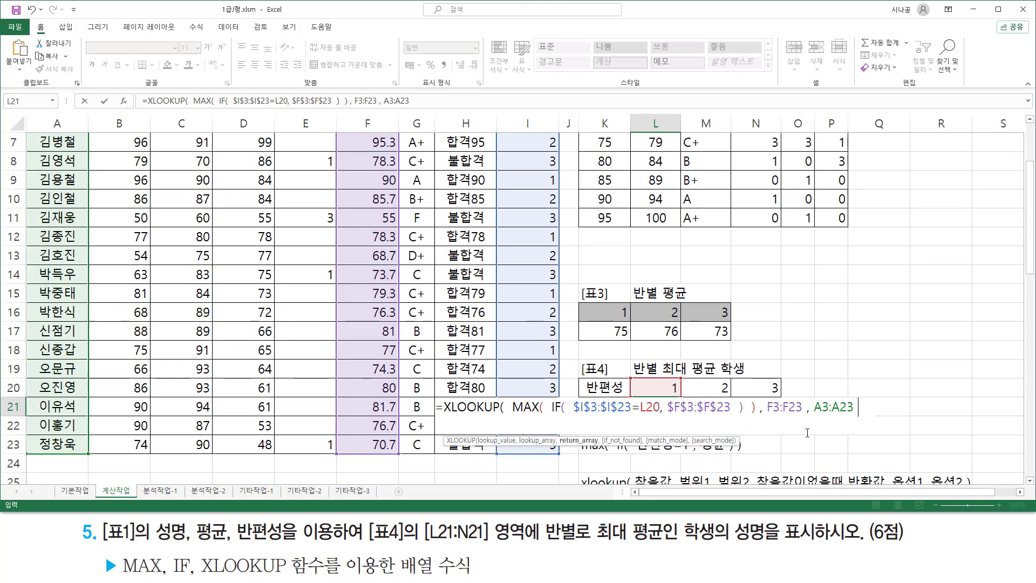
{"action": "left_click_drag", "start_coordinate": [754, 470], "coordinate": [888, 488]}
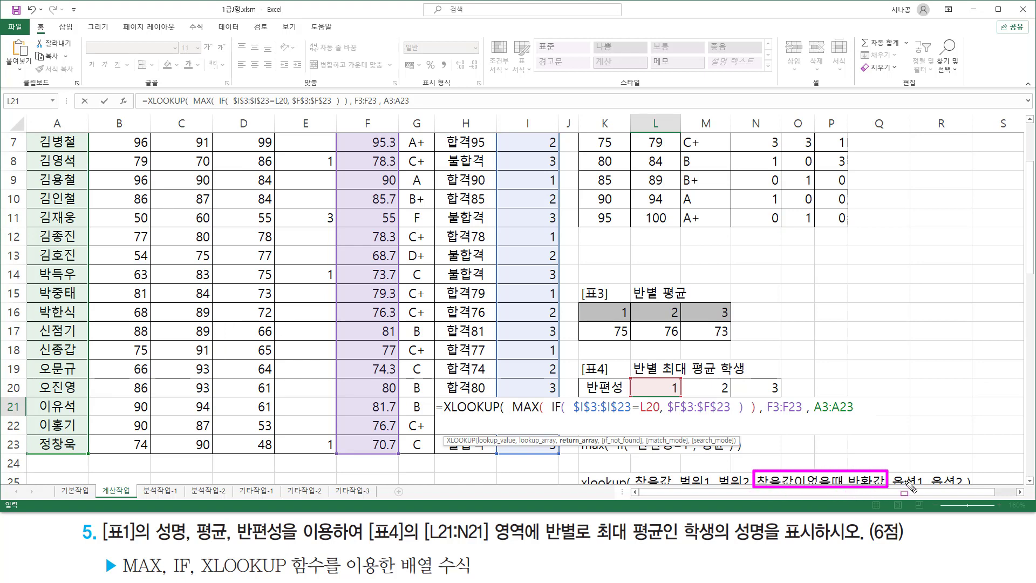
{"action": "left_click_drag", "start_coordinate": [890, 471], "coordinate": [961, 487]}
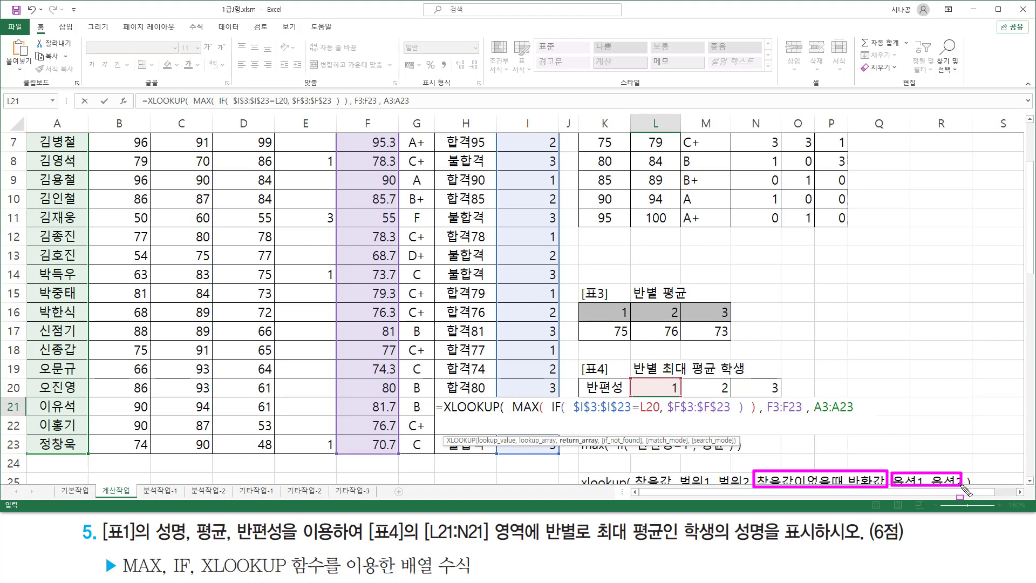
{"action": "key", "text": "Escape"}
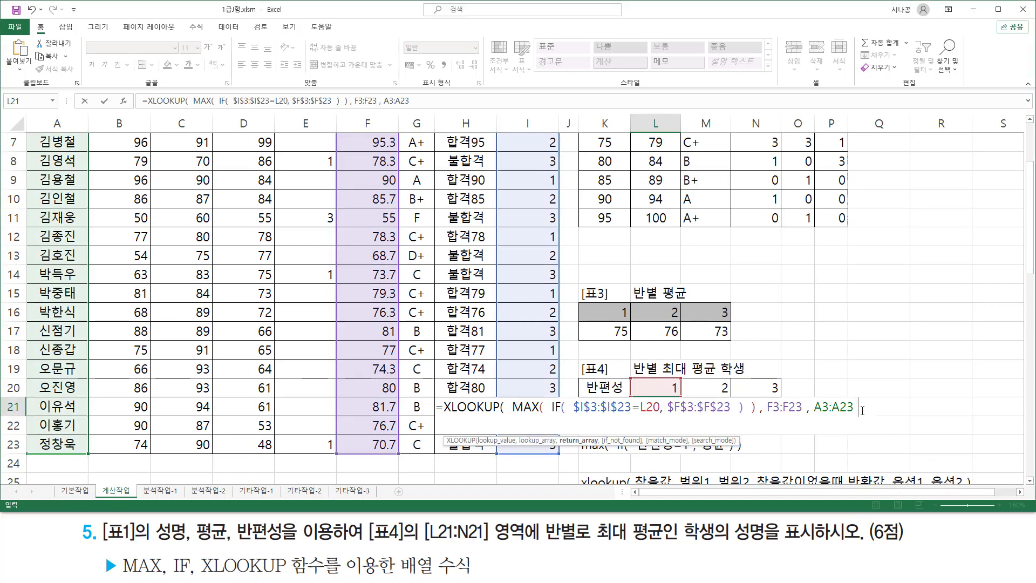
{"action": "type", "text": ")"}
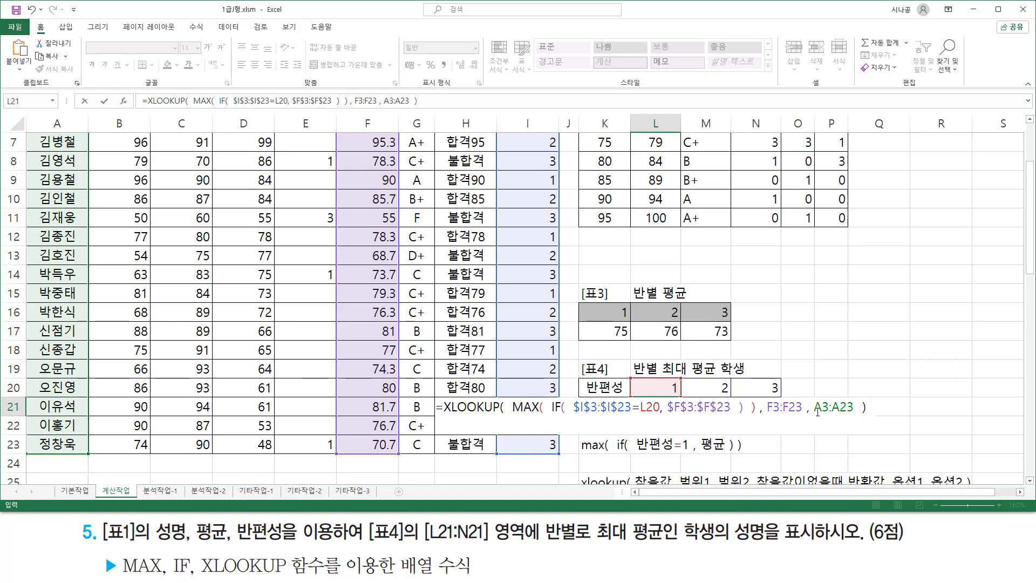
Make the F3:F23 and A3:A23 ranges in L21's XLOOKUP absolute and enter it as an array formula.
{"action": "key", "text": "ctrl+2"}
{"action": "left_click_drag", "start_coordinate": [765, 413], "coordinate": [804, 415]}
{"action": "left_click_drag", "start_coordinate": [815, 415], "coordinate": [853, 415]}
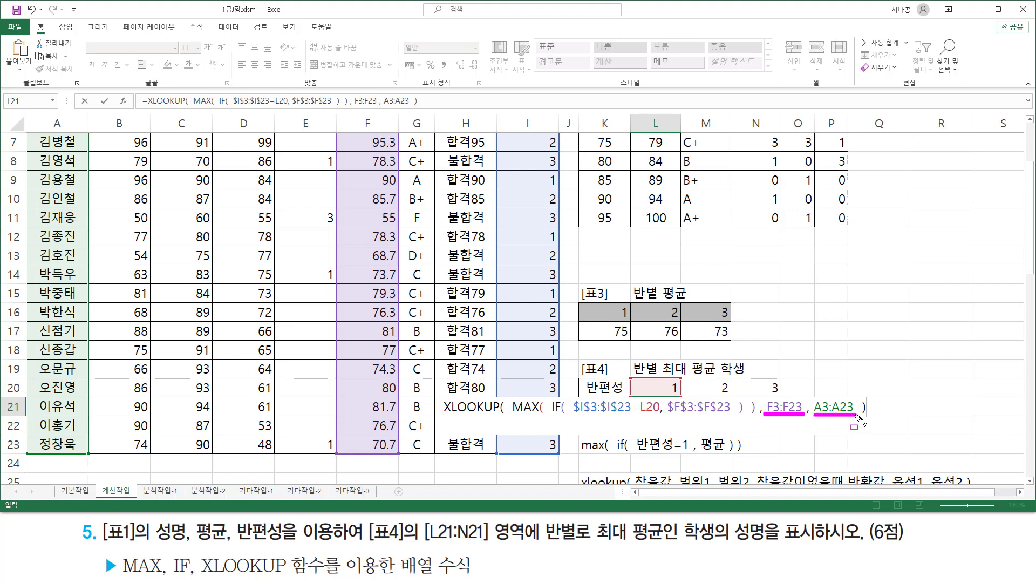
{"action": "key", "text": "Escape"}
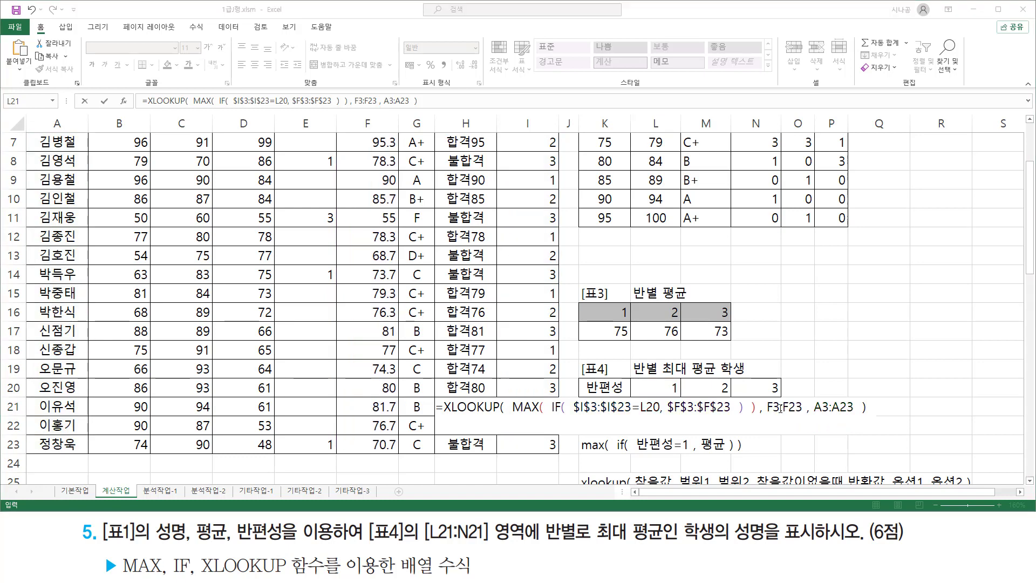
{"action": "left_click", "coordinate": [785, 407]}
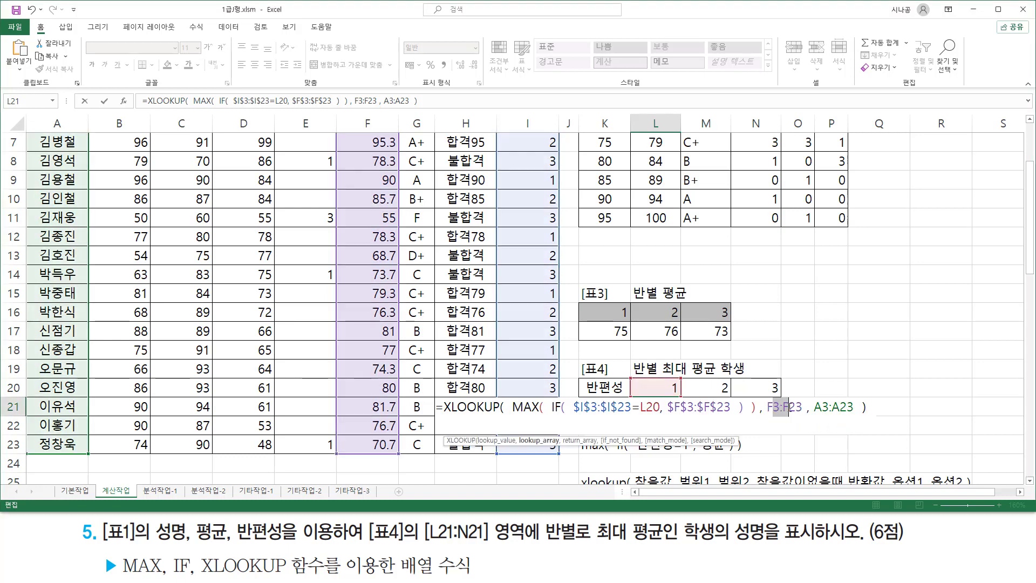
{"action": "key", "text": "F4"}
{"action": "left_click", "coordinate": [836, 407]}
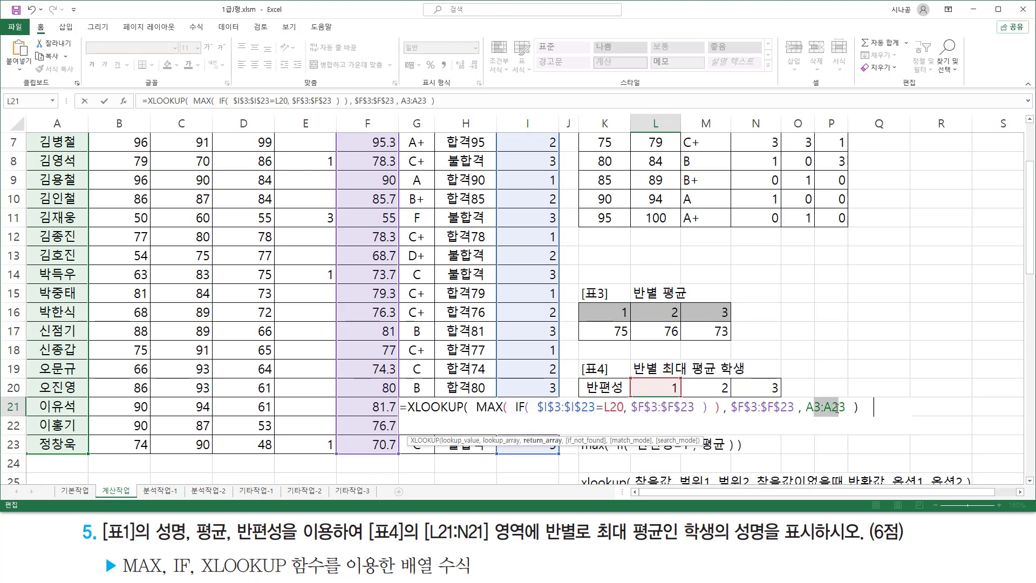
{"action": "key", "text": "F4"}
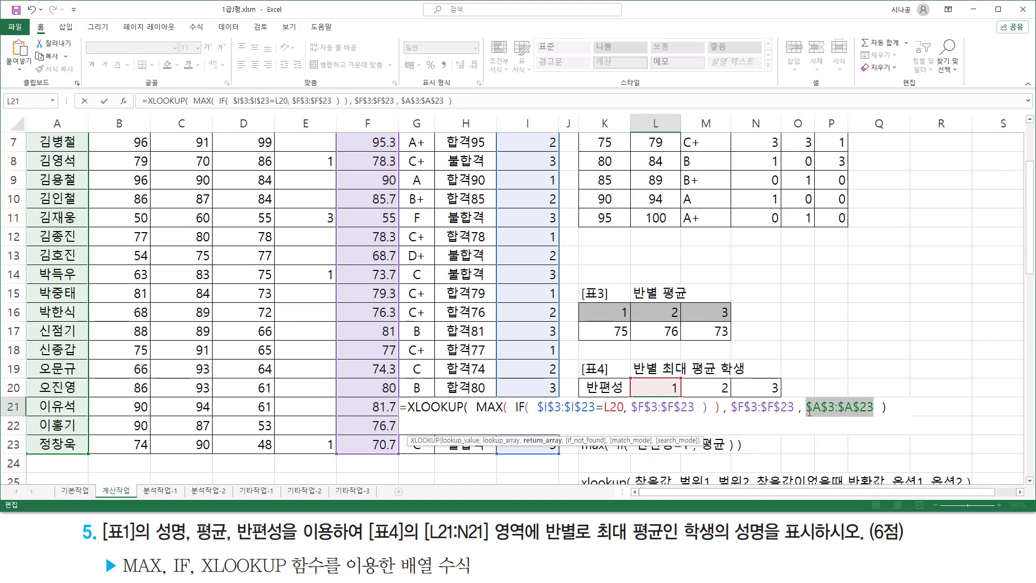
{"action": "key", "text": "ctrl+shift+Return"}
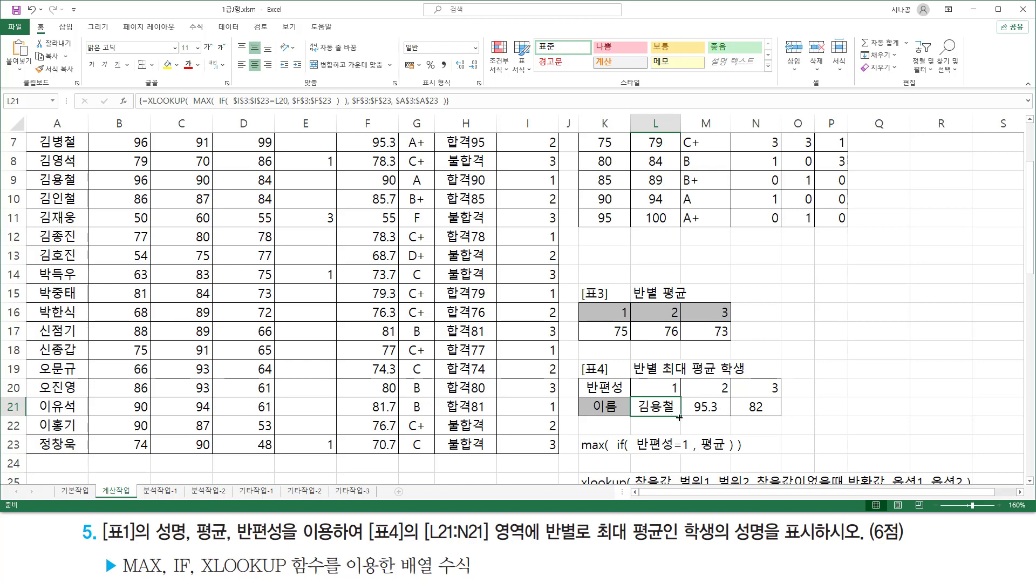
Check the name returned in L21 against the class, average and name of the matching student row in 표1.
{"action": "key", "text": "ctrl+shift+d"}
{"action": "left_click_drag", "start_coordinate": [657, 379], "coordinate": [684, 394]}
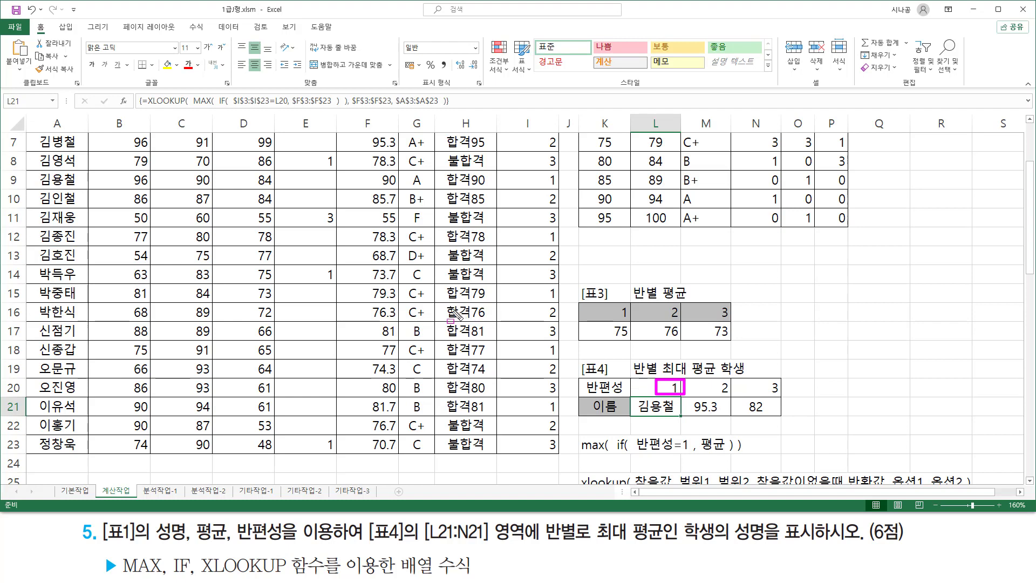
{"action": "left_click_drag", "start_coordinate": [525, 187], "coordinate": [561, 186]}
{"action": "left_click_drag", "start_coordinate": [372, 172], "coordinate": [398, 188]}
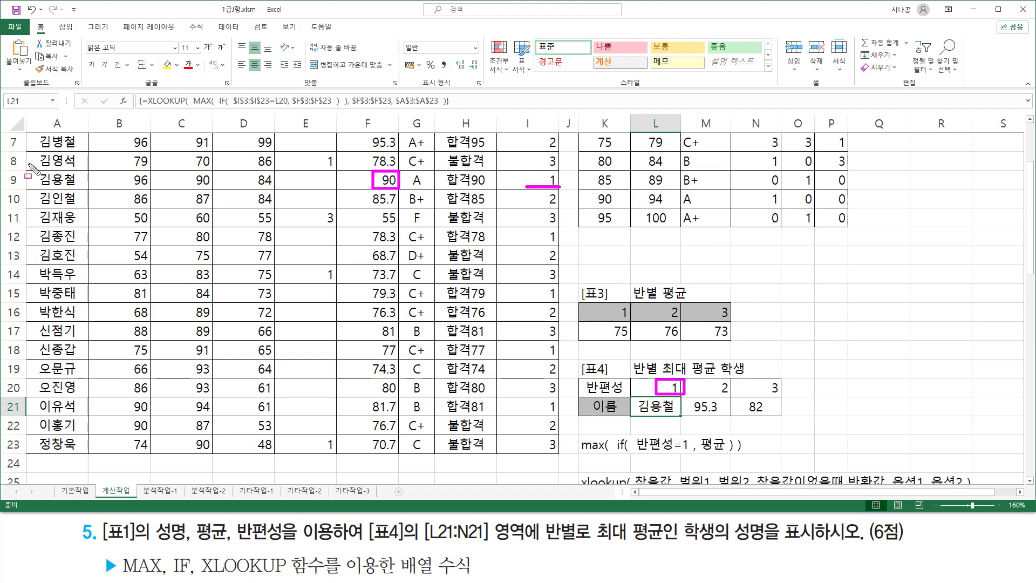
{"action": "mouse_move", "coordinate": [34, 189]}
{"action": "left_mouse_down"}
{"action": "mouse_move", "coordinate": [83, 188]}
{"action": "mouse_move", "coordinate": [36, 188]}
{"action": "left_mouse_up"}
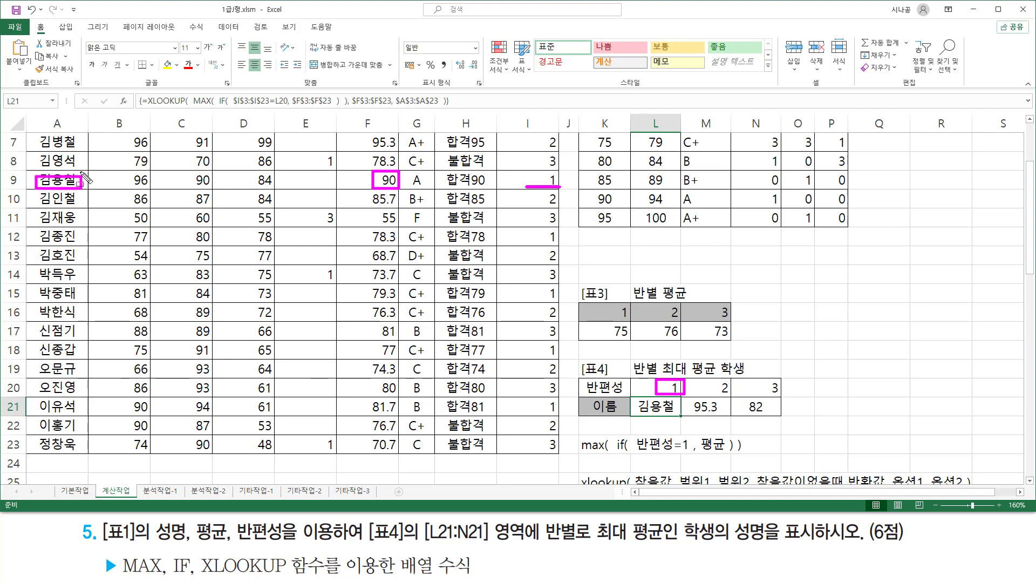
{"action": "left_click_drag", "start_coordinate": [634, 414], "coordinate": [673, 415]}
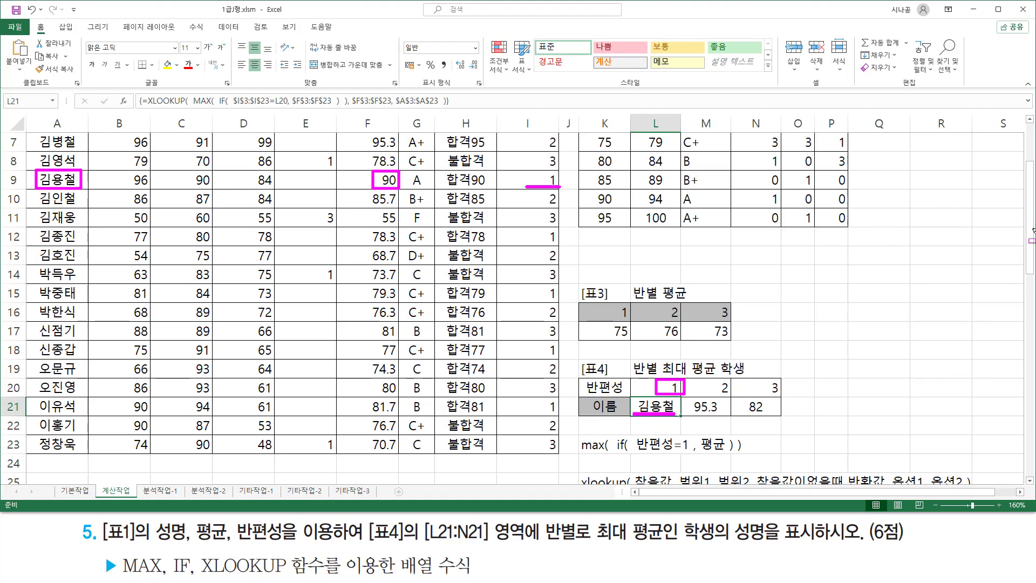
{"action": "key", "text": "Escape"}
{"action": "left_click_drag", "start_coordinate": [1032, 246], "coordinate": [1030, 193]}
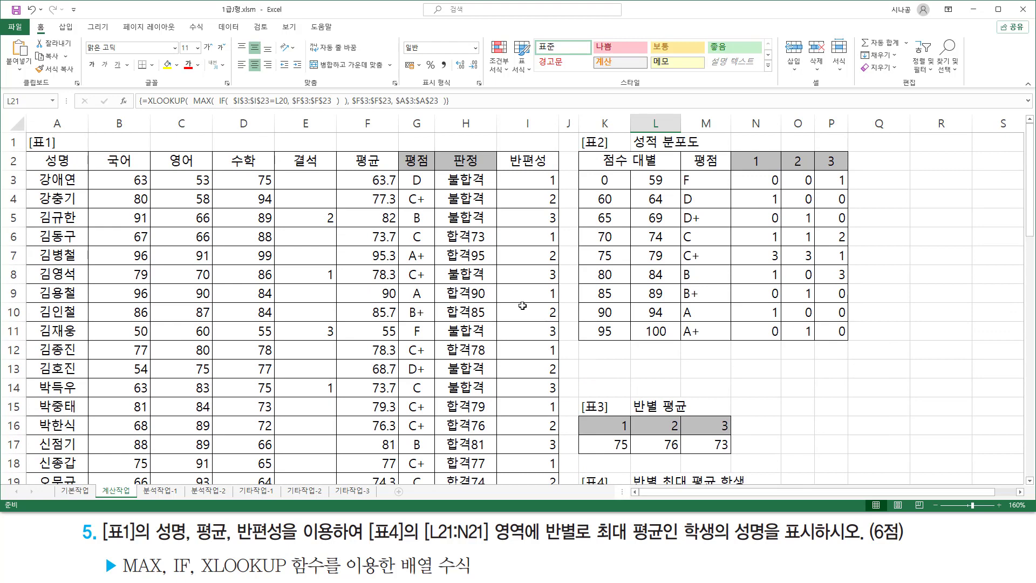
{"action": "key", "text": "ctrl+2"}
{"action": "left_click_drag", "start_coordinate": [544, 298], "coordinate": [560, 298]}
{"action": "left_click_drag", "start_coordinate": [374, 285], "coordinate": [399, 303]}
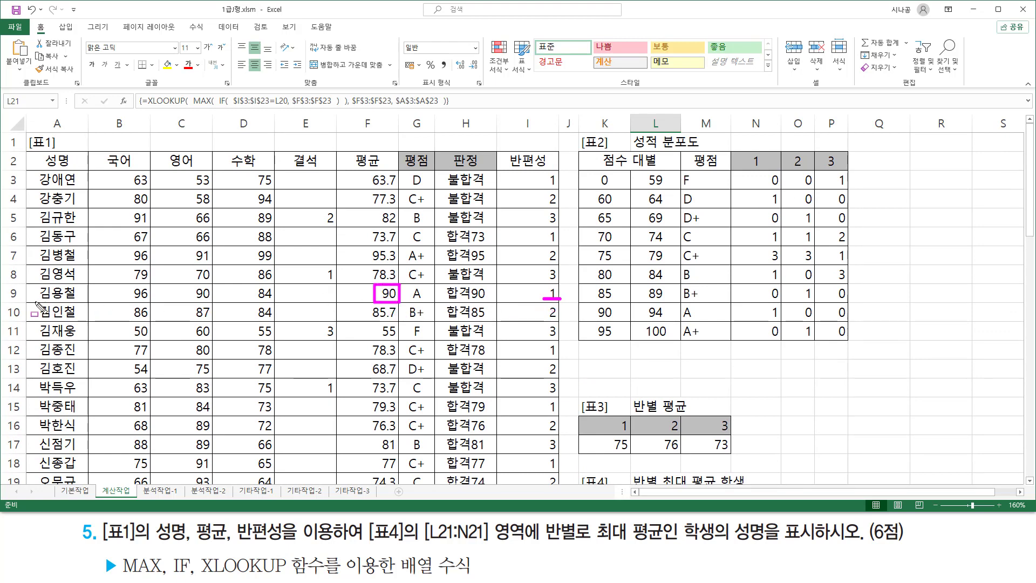
{"action": "left_click_drag", "start_coordinate": [34, 299], "coordinate": [80, 299]}
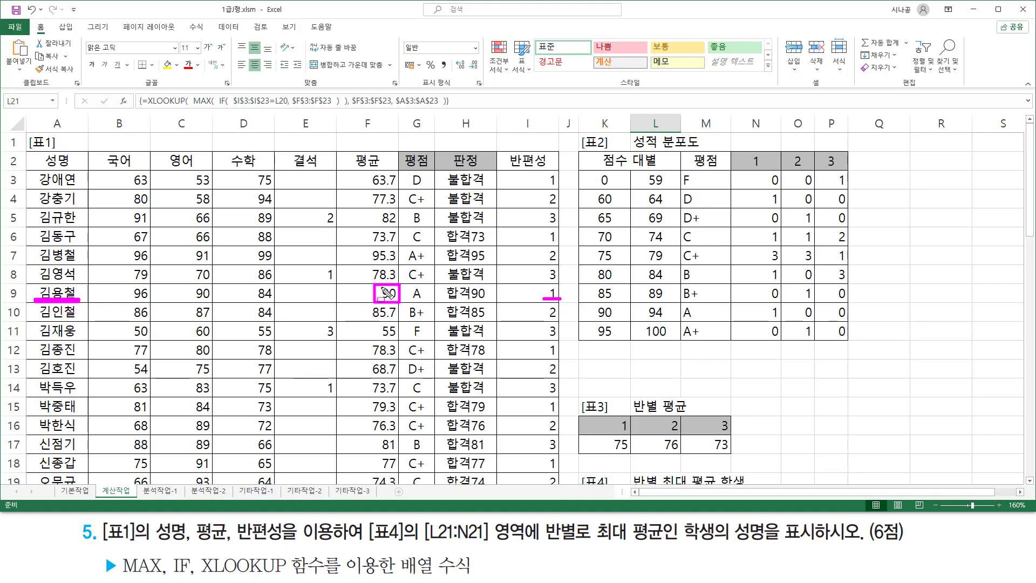
Set the average in F5 of the class 3 student to 90.
{"action": "left_click_drag", "start_coordinate": [376, 208], "coordinate": [400, 226]}
{"action": "left_click_drag", "start_coordinate": [543, 223], "coordinate": [565, 224]}
{"action": "key", "text": "Escape"}
{"action": "left_click", "coordinate": [381, 218]}
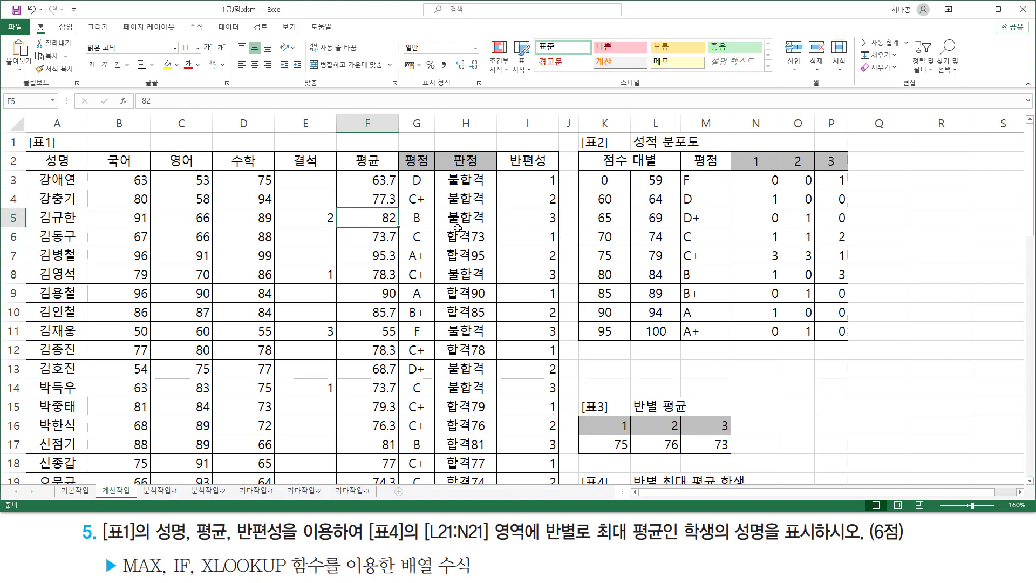
{"action": "type", "text": "90"}
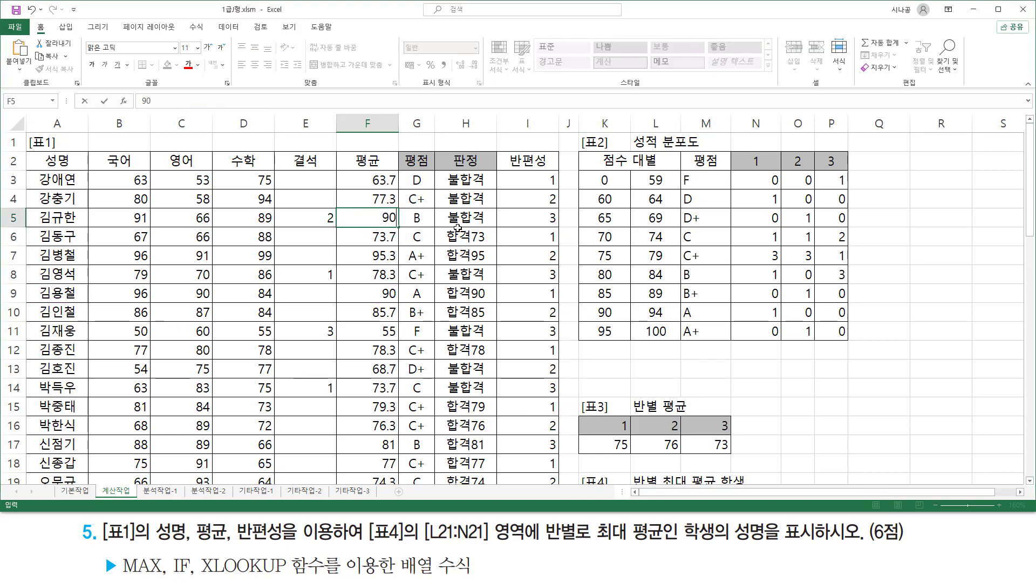
{"action": "key", "text": "Return"}
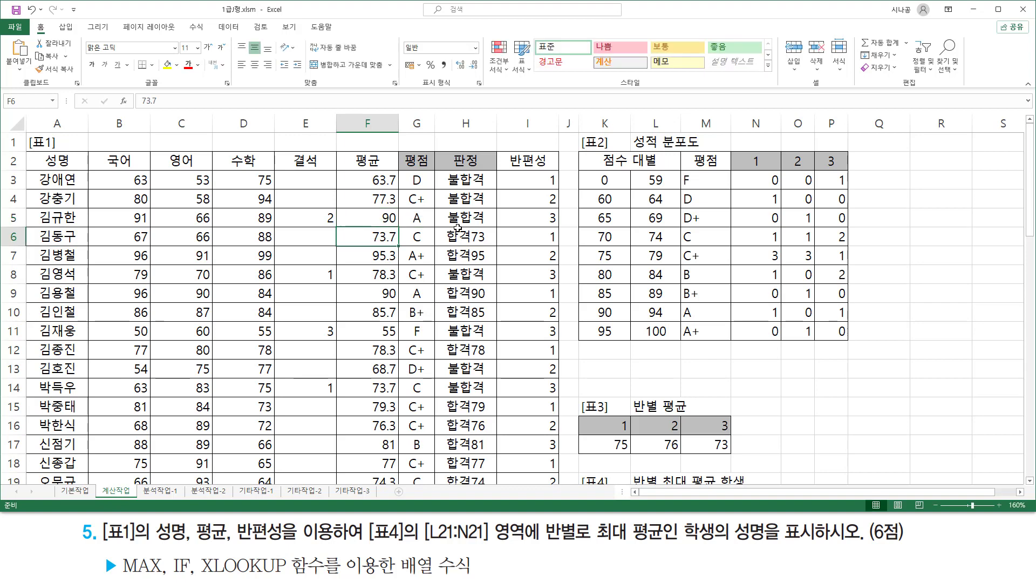
Compare the name in L21 for class 1 with the average and class of the student in row 5.
{"action": "left_click_drag", "start_coordinate": [1030, 222], "coordinate": [1029, 248]}
{"action": "left_click_drag", "start_coordinate": [636, 452], "coordinate": [674, 453]}
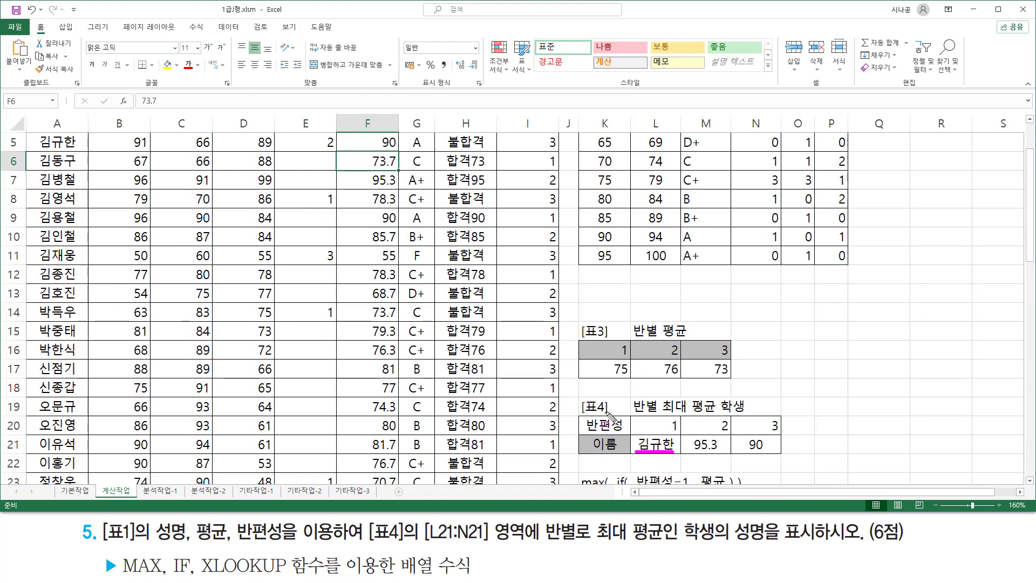
{"action": "left_click_drag", "start_coordinate": [629, 417], "coordinate": [683, 433]}
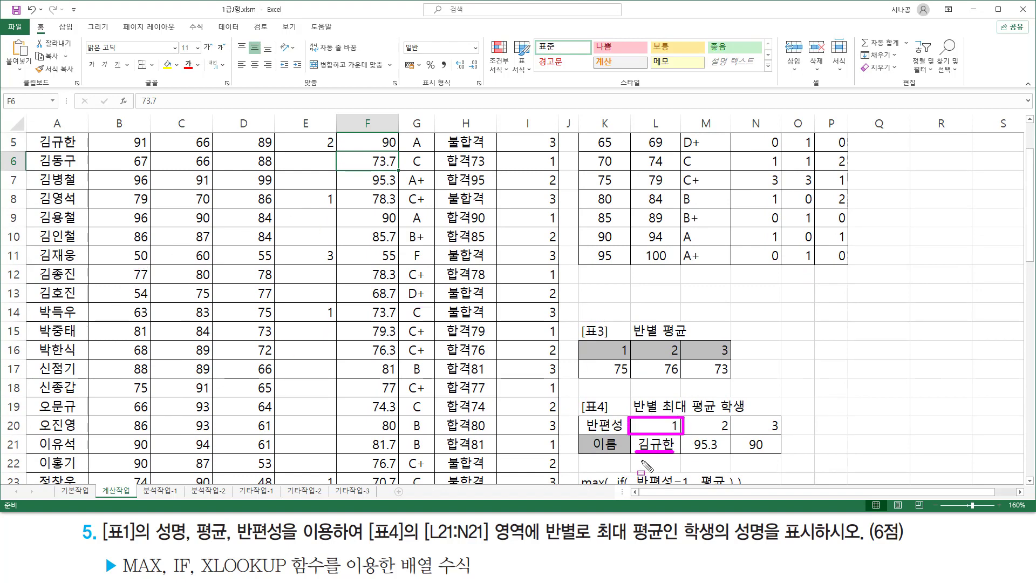
{"action": "left_click_drag", "start_coordinate": [28, 148], "coordinate": [84, 147]}
{"action": "mouse_move", "coordinate": [372, 153]}
{"action": "left_mouse_down"}
{"action": "mouse_move", "coordinate": [414, 153]}
{"action": "mouse_move", "coordinate": [403, 132]}
{"action": "left_mouse_up"}
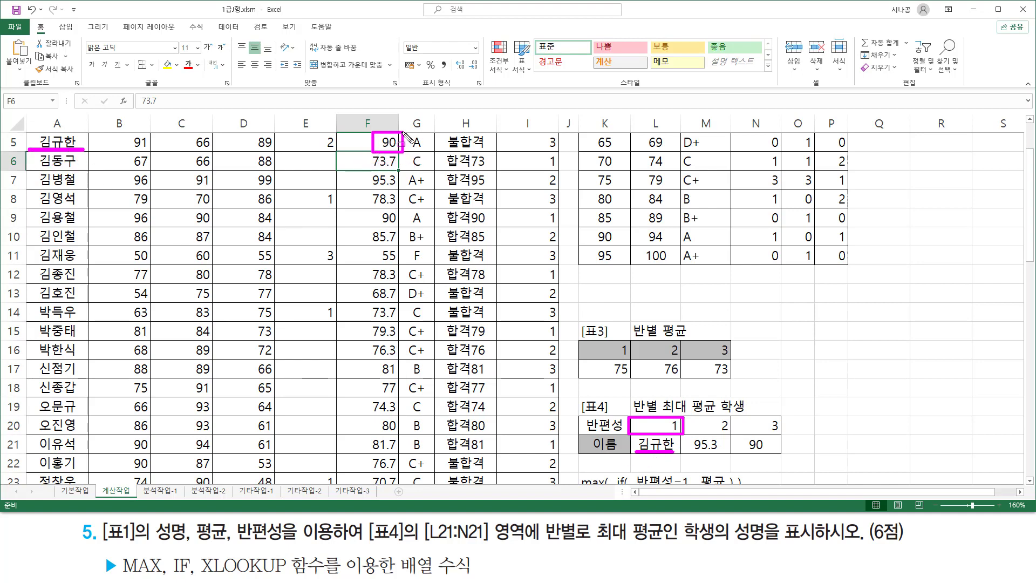
{"action": "left_click_drag", "start_coordinate": [544, 147], "coordinate": [564, 150]}
{"action": "key", "text": "Escape"}
Examine L21's XLOOKUP arguments against the F3:F23 averages, comparing the tied 90 averages in rows 5 and 9 and their classes.
{"action": "double_click", "coordinate": [657, 443]}
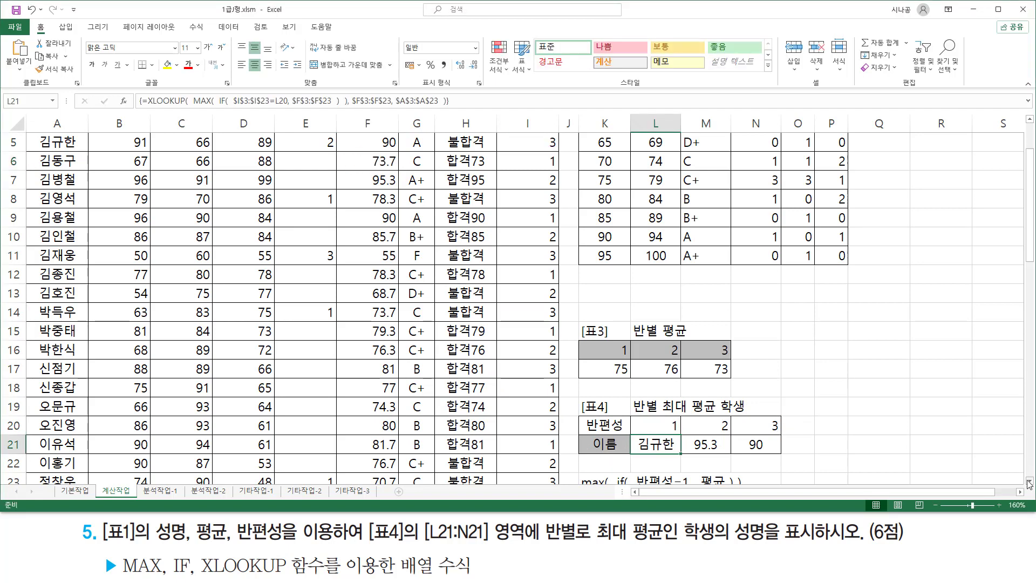
{"action": "scroll", "coordinate": [1029, 484], "scroll_direction": "down", "scroll_amount": 5}
{"action": "double_click", "coordinate": [655, 350]}
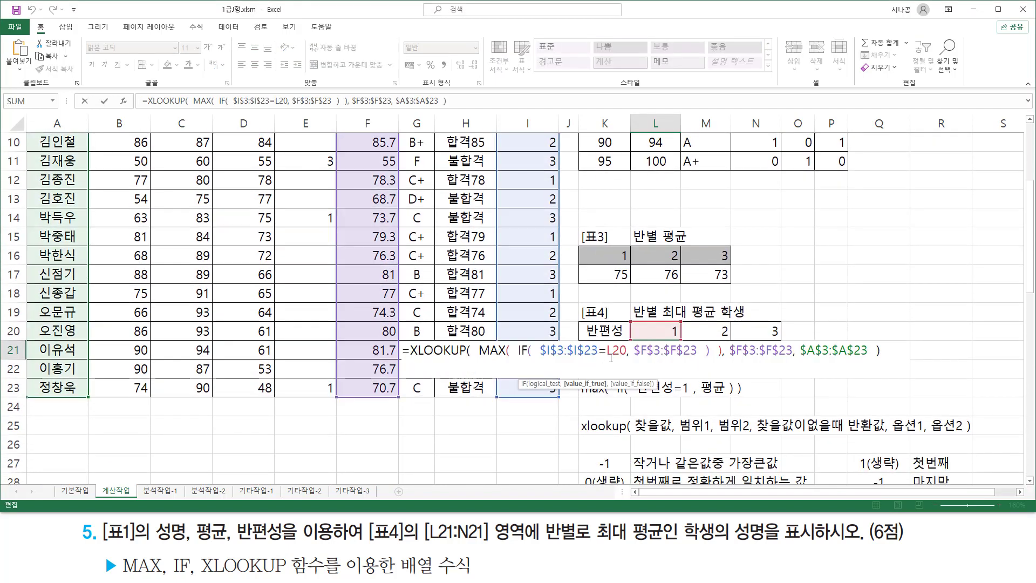
{"action": "left_click_drag", "start_coordinate": [476, 357], "coordinate": [794, 362]}
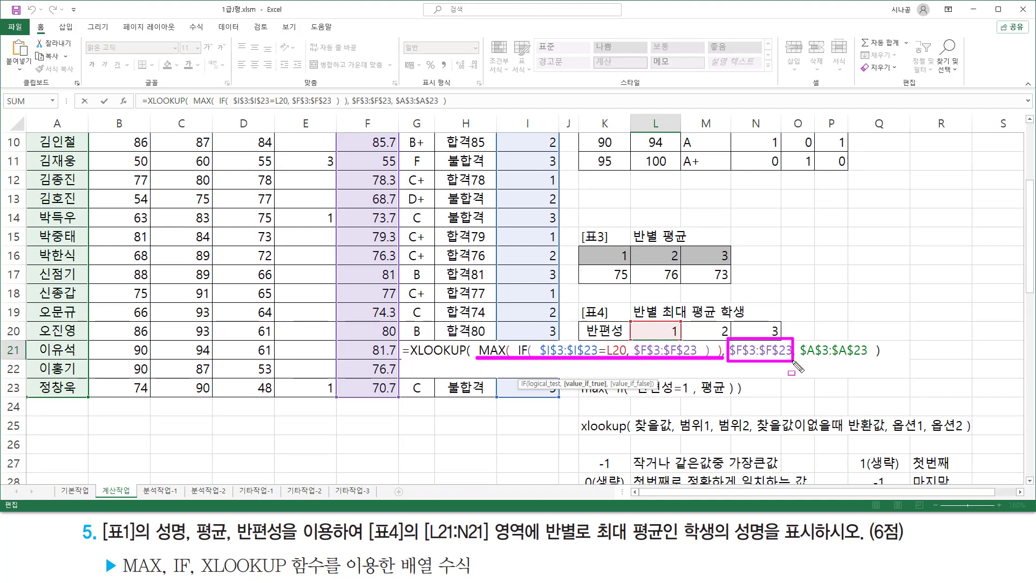
{"action": "scroll", "coordinate": [793, 367], "scroll_direction": "up", "scroll_amount": 3}
{"action": "mouse_move", "coordinate": [335, 167]}
{"action": "left_mouse_down"}
{"action": "mouse_move", "coordinate": [399, 484]}
{"action": "mouse_move", "coordinate": [412, 499]}
{"action": "mouse_move", "coordinate": [402, 490]}
{"action": "left_mouse_up"}
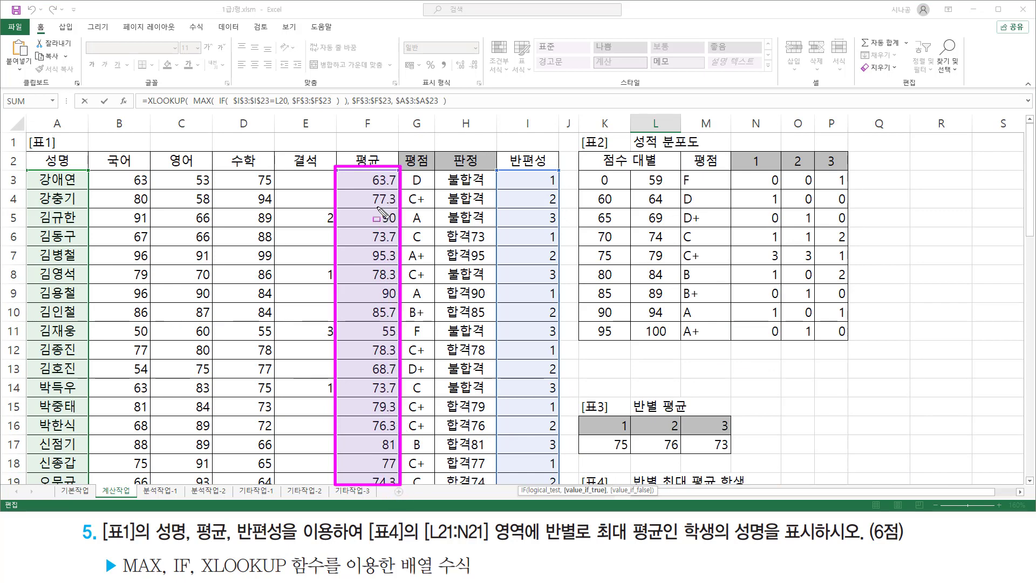
{"action": "left_click_drag", "start_coordinate": [377, 207], "coordinate": [398, 227]}
{"action": "mouse_move", "coordinate": [564, 231]}
{"action": "left_mouse_down"}
{"action": "mouse_move", "coordinate": [564, 215]}
{"action": "mouse_move", "coordinate": [540, 213]}
{"action": "mouse_move", "coordinate": [553, 229]}
{"action": "left_mouse_up"}
{"action": "mouse_move", "coordinate": [538, 302]}
{"action": "left_mouse_down"}
{"action": "mouse_move", "coordinate": [586, 296]}
{"action": "mouse_move", "coordinate": [573, 285]}
{"action": "left_mouse_up"}
{"action": "left_click_drag", "start_coordinate": [367, 285], "coordinate": [400, 300]}
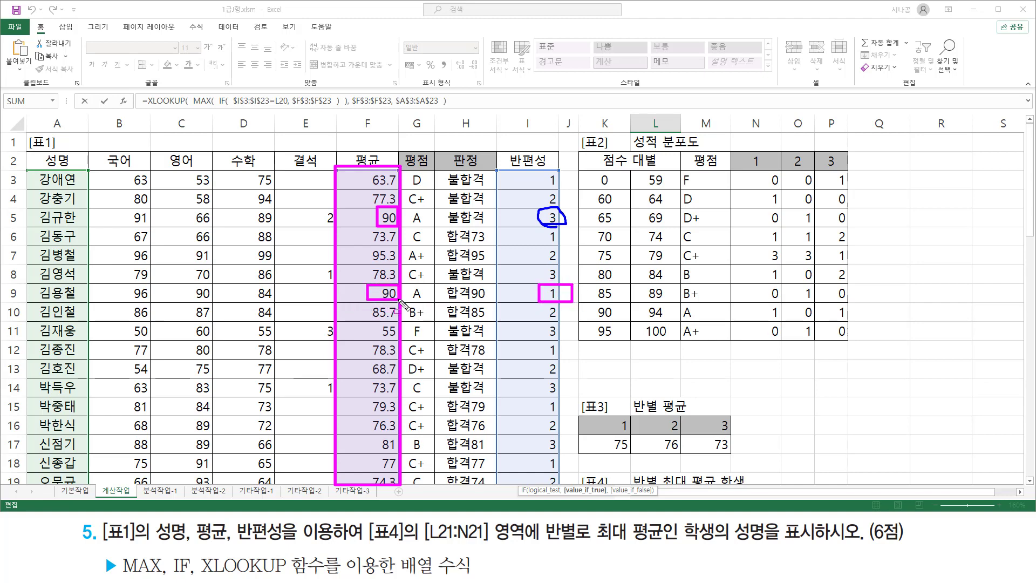
{"action": "left_click_drag", "start_coordinate": [35, 299], "coordinate": [85, 297]}
{"action": "key", "text": "Escape"}
{"action": "scroll", "coordinate": [694, 306], "scroll_direction": "down", "scroll_amount": 5}
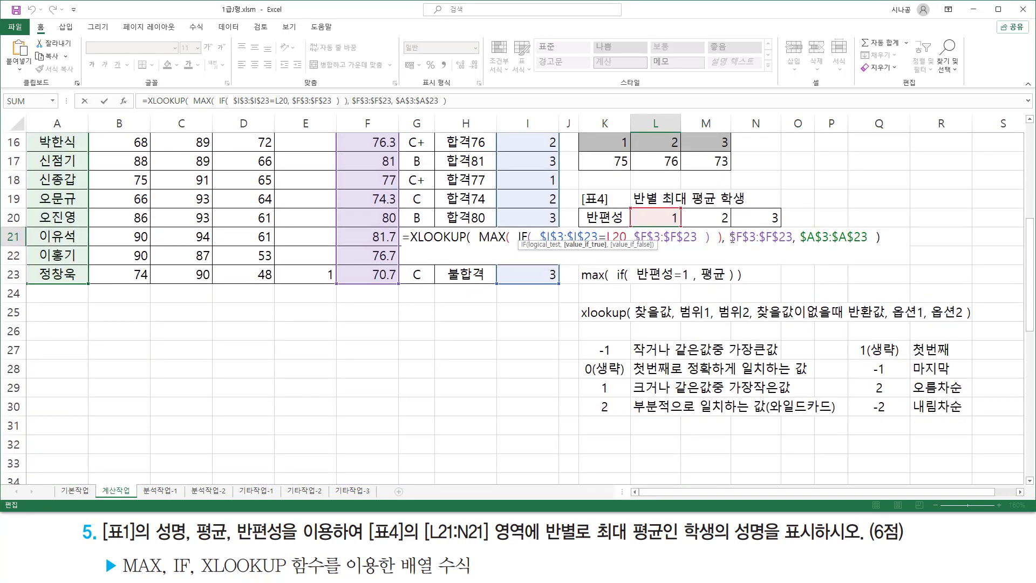
Insert the condition ($I$3:$I$23=L20) multiplied by $F$3:$F$23 as the lookup range of L21's XLOOKUP.
{"action": "left_click_drag", "start_coordinate": [730, 238], "coordinate": [795, 241]}
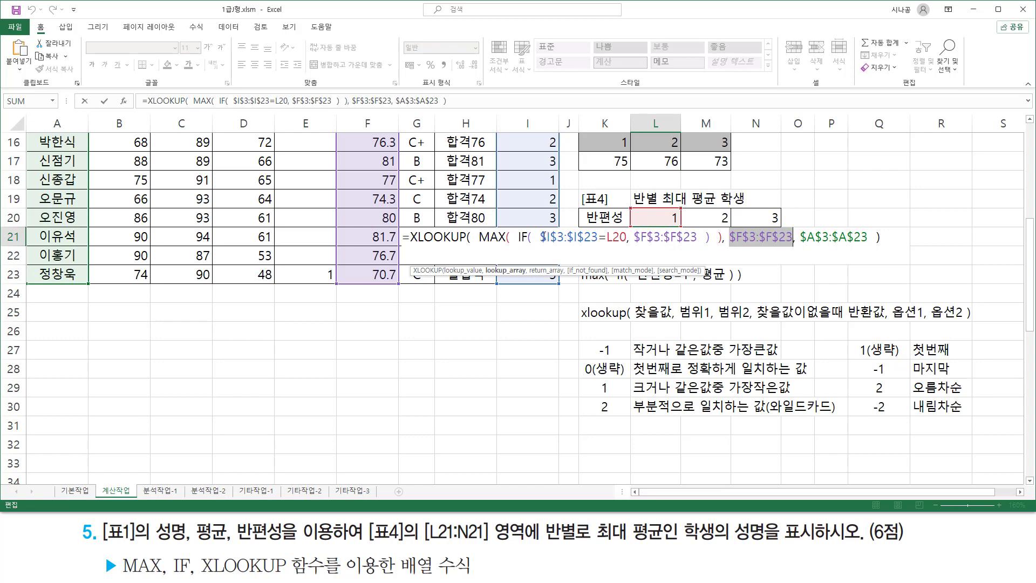
{"action": "left_click_drag", "start_coordinate": [542, 238], "coordinate": [615, 239]}
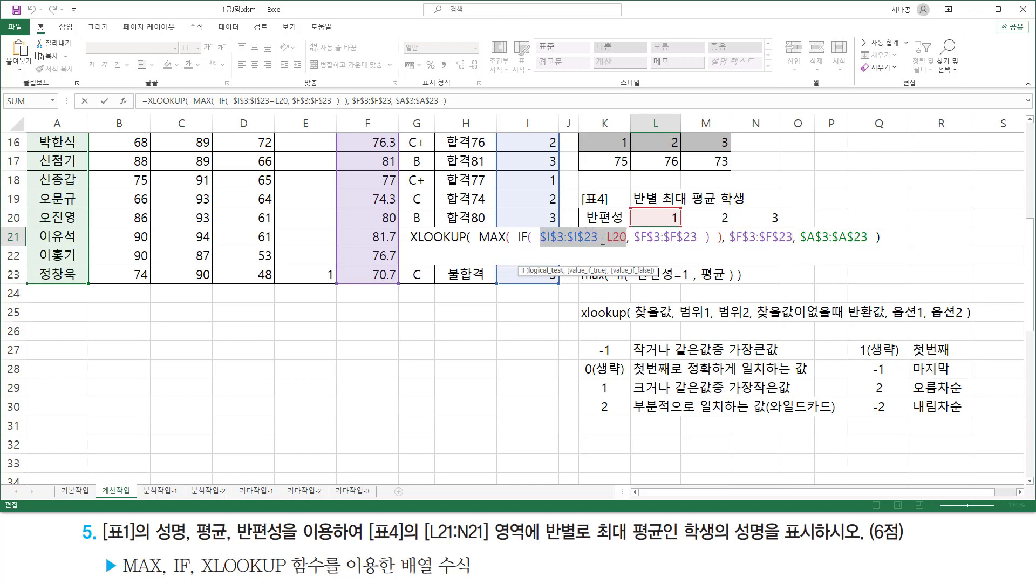
{"action": "left_click", "coordinate": [732, 238]}
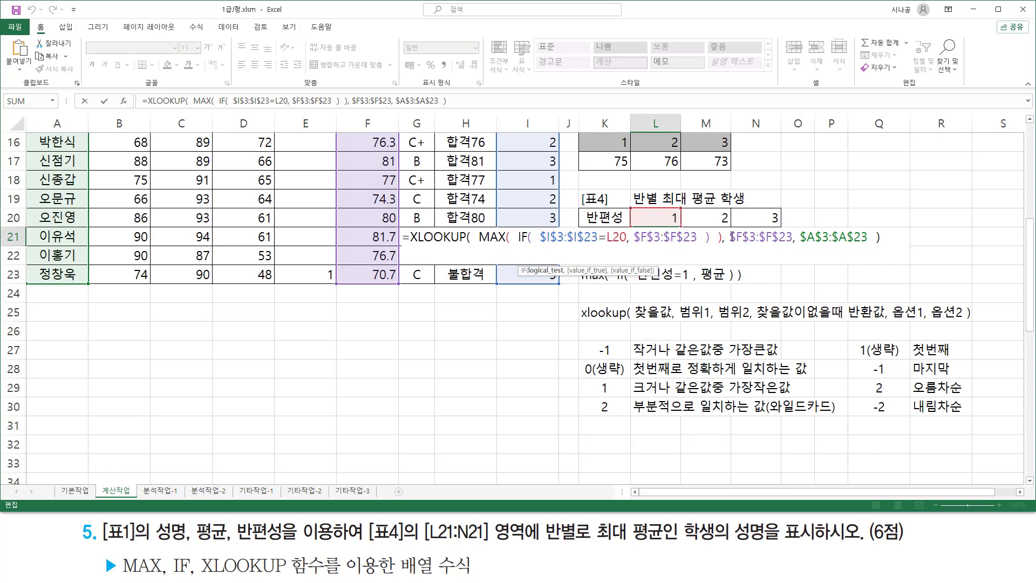
{"action": "left_click_drag", "start_coordinate": [733, 237], "coordinate": [792, 240]}
{"action": "left_click", "coordinate": [730, 237]}
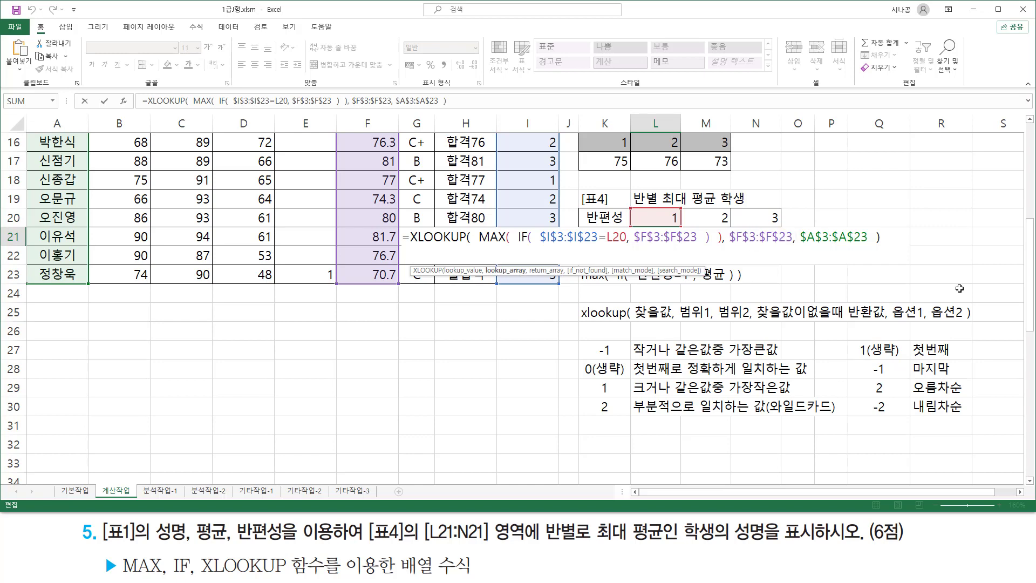
{"action": "type", "text": "("}
{"action": "type", "text": "$I$3:$I$23=L20"}
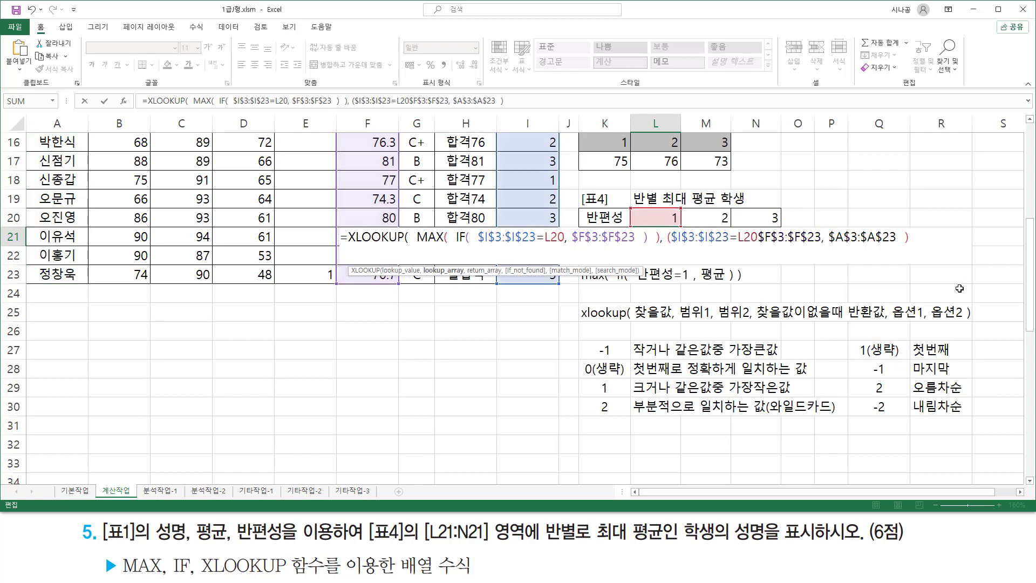
{"action": "type", "text": ") "}
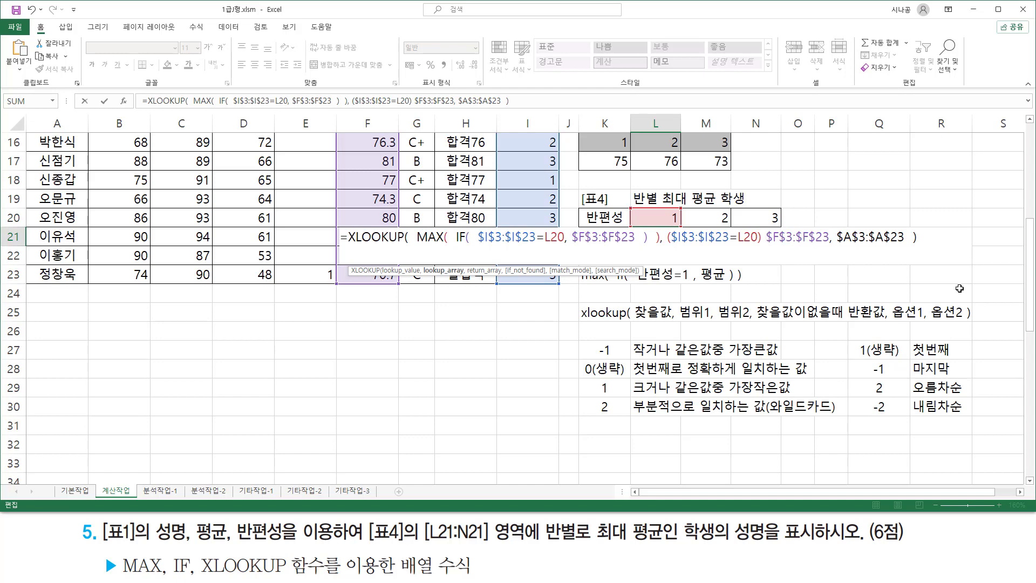
{"action": "type", "text": "*"}
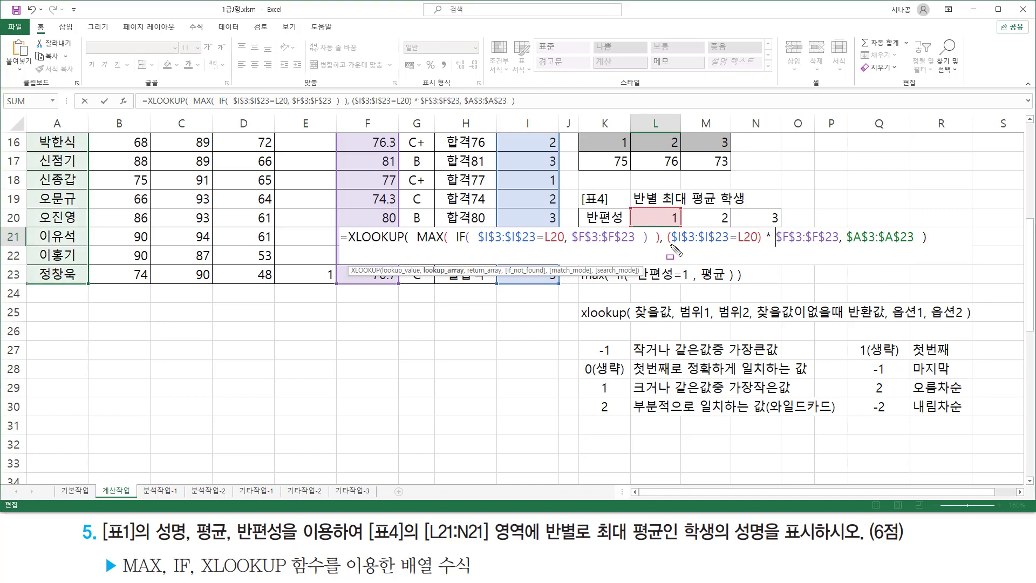
Review L21's MAX lookup value and its condition-times-average lookup range against the XLOOKUP syntax note's 범위1 argument.
{"action": "mouse_move", "coordinate": [671, 244]}
{"action": "left_mouse_down"}
{"action": "mouse_move", "coordinate": [762, 241]}
{"action": "mouse_move", "coordinate": [763, 228]}
{"action": "mouse_move", "coordinate": [838, 245]}
{"action": "left_mouse_up"}
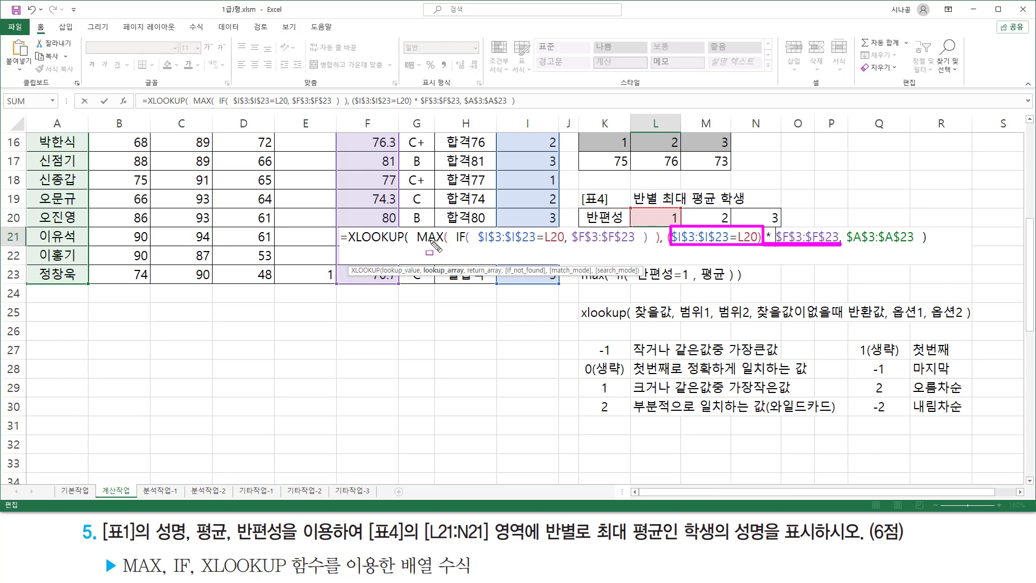
{"action": "left_click_drag", "start_coordinate": [419, 226], "coordinate": [657, 246]}
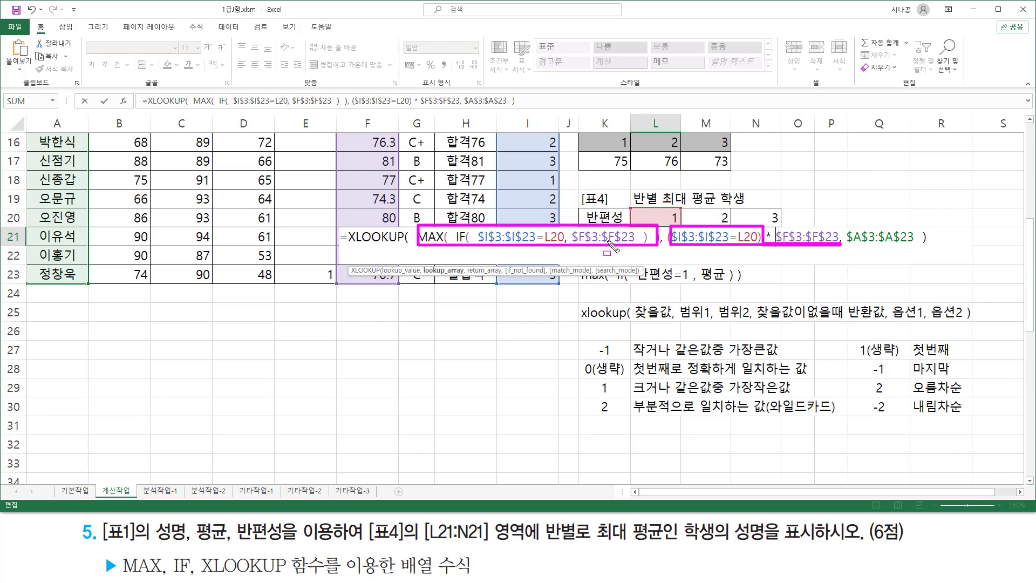
{"action": "left_click_drag", "start_coordinate": [669, 250], "coordinate": [766, 250]}
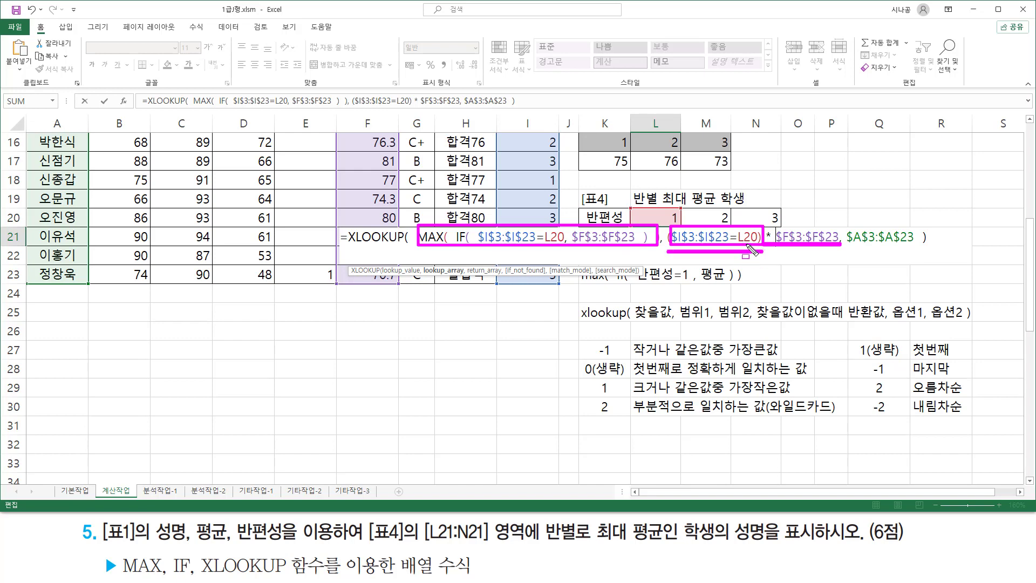
{"action": "key", "text": "Escape"}
{"action": "key", "text": "ctrl+2"}
{"action": "mouse_move", "coordinate": [679, 320]}
{"action": "left_mouse_down"}
{"action": "mouse_move", "coordinate": [711, 321]}
{"action": "mouse_move", "coordinate": [711, 300]}
{"action": "left_mouse_up"}
{"action": "left_click_drag", "start_coordinate": [771, 246], "coordinate": [842, 246]}
{"action": "mouse_move", "coordinate": [661, 221]}
{"action": "left_mouse_down"}
{"action": "mouse_move", "coordinate": [773, 221]}
{"action": "mouse_move", "coordinate": [774, 245]}
{"action": "left_mouse_up"}
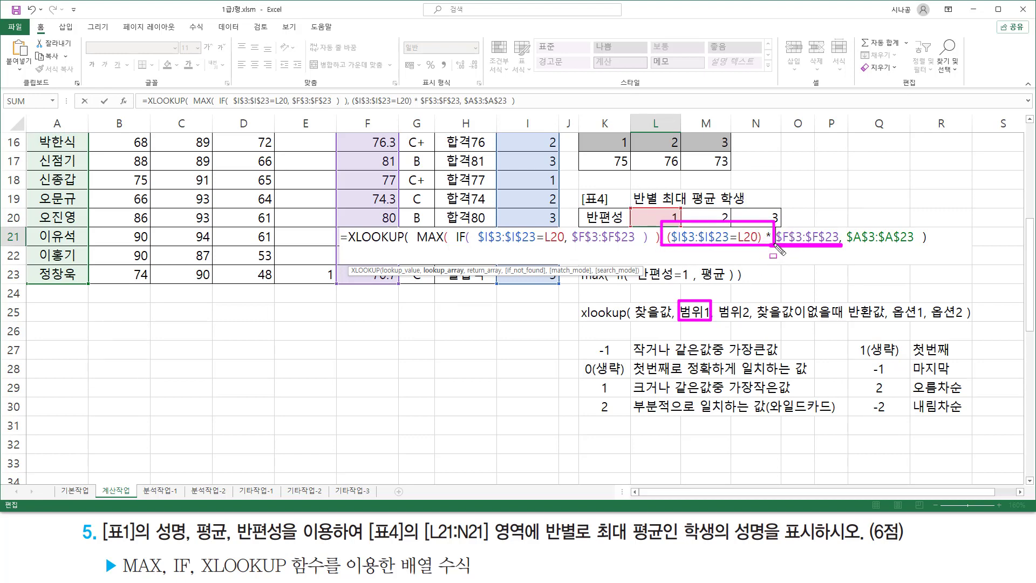
{"action": "left_click_drag", "start_coordinate": [415, 246], "coordinate": [654, 246]}
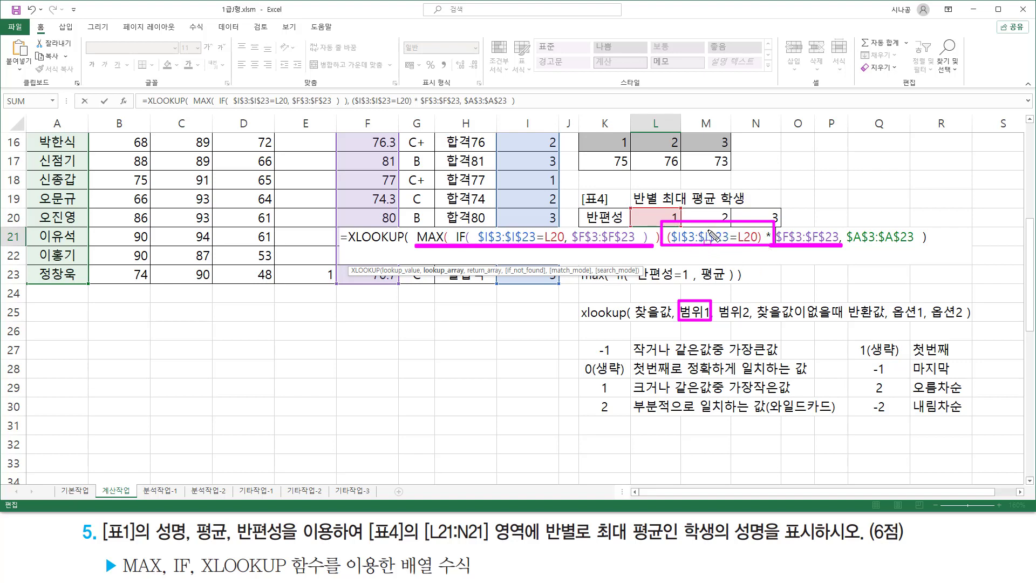
{"action": "key", "text": "Escape"}
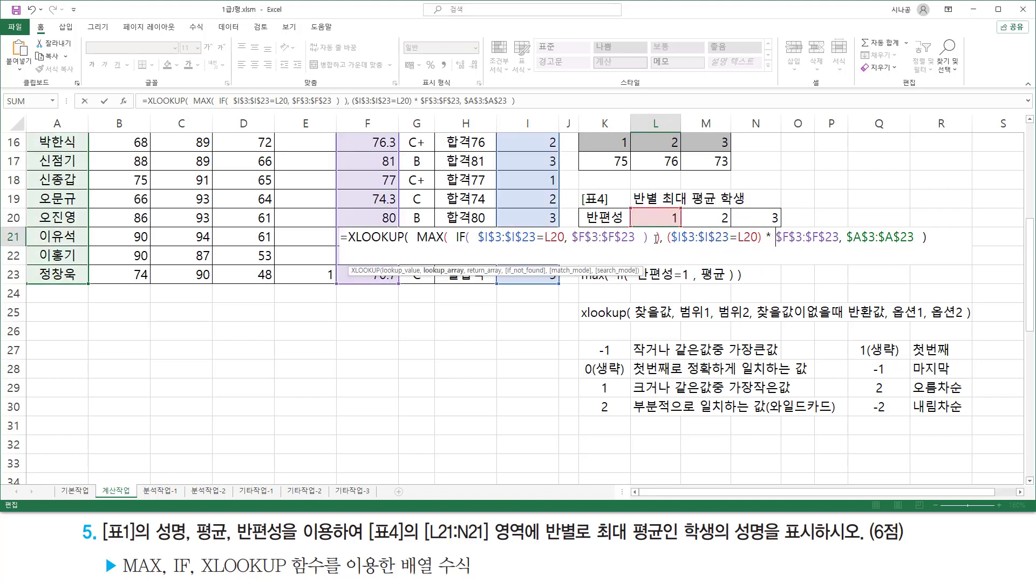
Enter L21 as an array formula and check its result against the tied 90 averages and classes in rows 5 and 9.
{"action": "key", "text": "ctrl+shift+Return"}
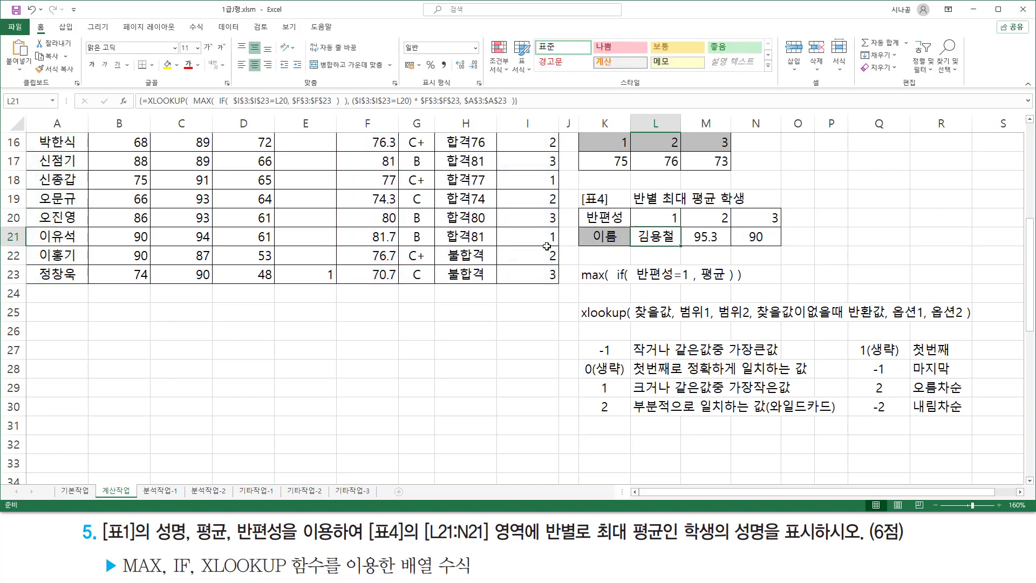
{"action": "scroll", "coordinate": [546, 246], "scroll_direction": "up", "scroll_amount": 5}
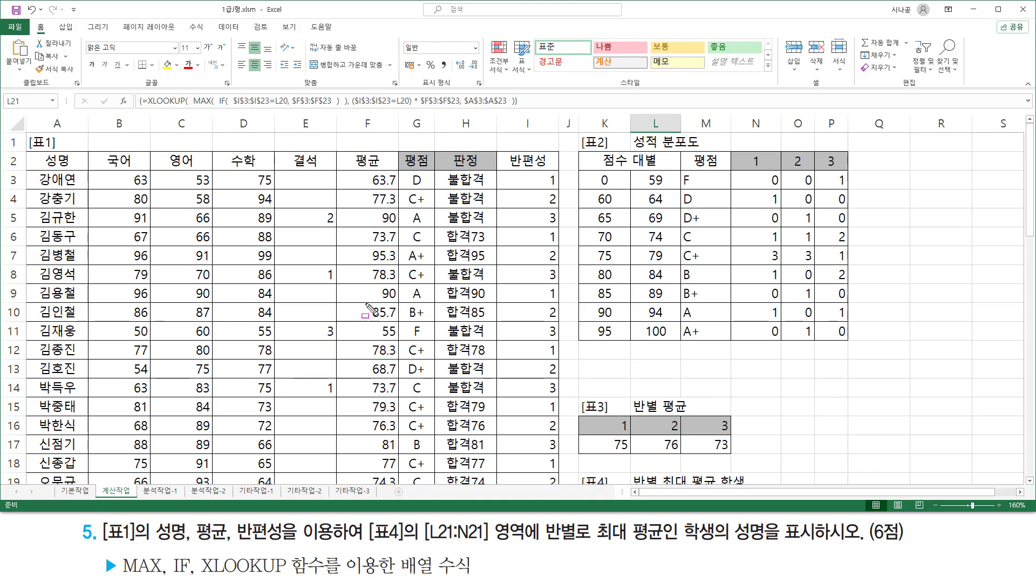
{"action": "left_click_drag", "start_coordinate": [377, 284], "coordinate": [399, 300]}
{"action": "left_click_drag", "start_coordinate": [335, 168], "coordinate": [401, 484]}
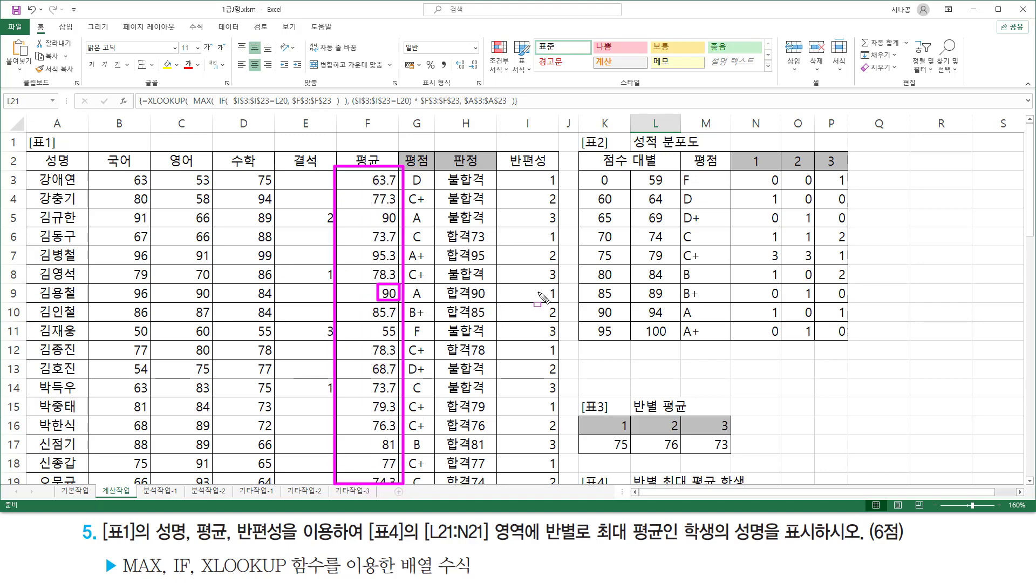
{"action": "left_click_drag", "start_coordinate": [541, 299], "coordinate": [567, 298]}
{"action": "left_click_drag", "start_coordinate": [33, 299], "coordinate": [82, 299]}
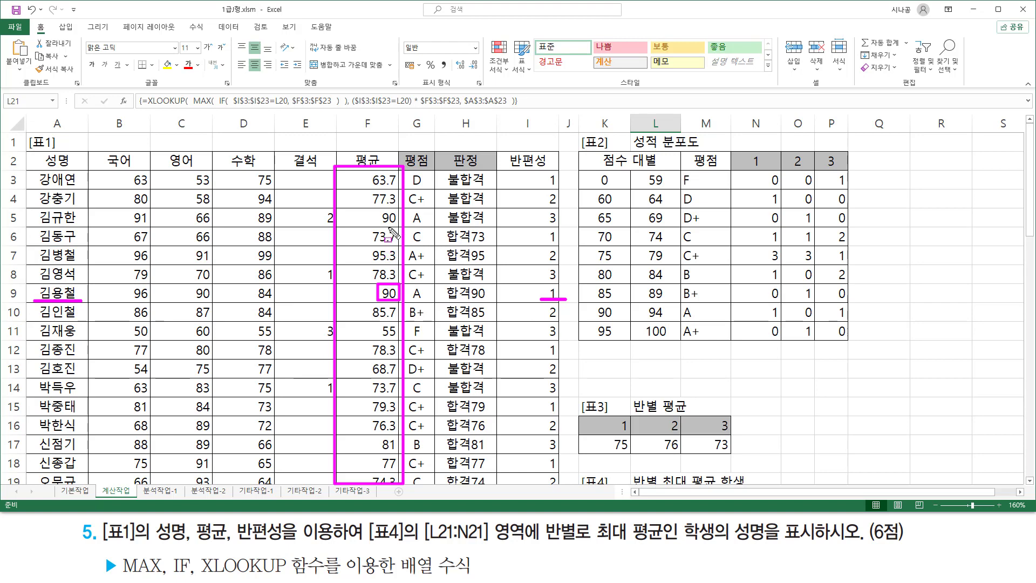
{"action": "left_click_drag", "start_coordinate": [536, 224], "coordinate": [570, 225]}
{"action": "left_click_drag", "start_coordinate": [401, 228], "coordinate": [402, 211]}
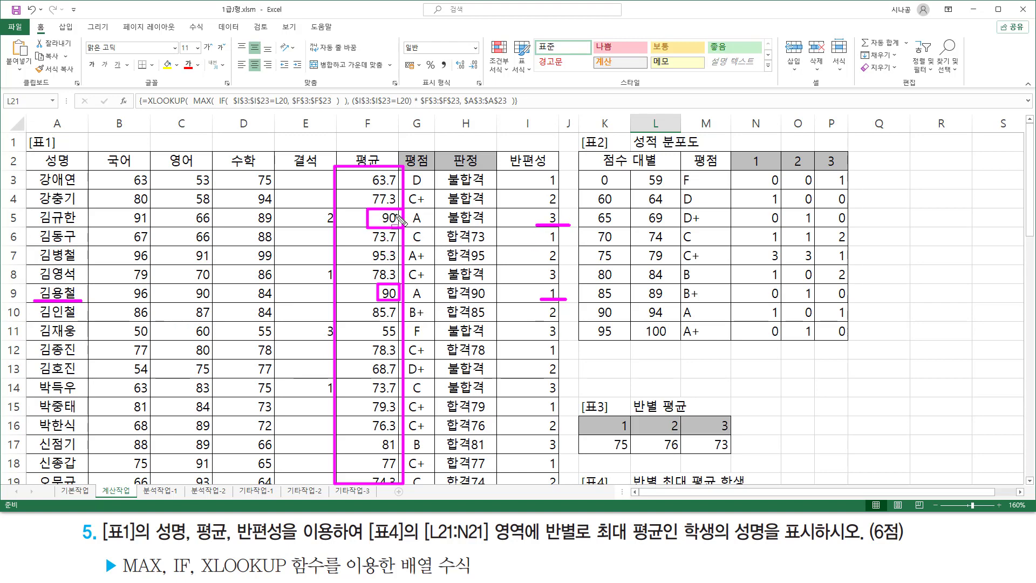
{"action": "key", "text": "Escape"}
Set the average in F5 of the class 3 student to 82.
{"action": "left_click", "coordinate": [396, 218]}
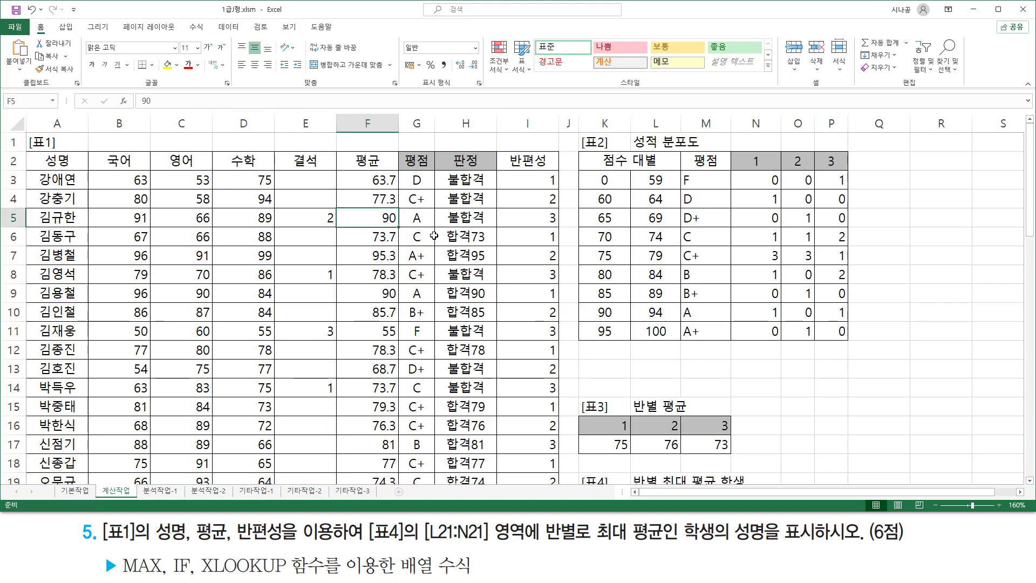
{"action": "type", "text": "82"}
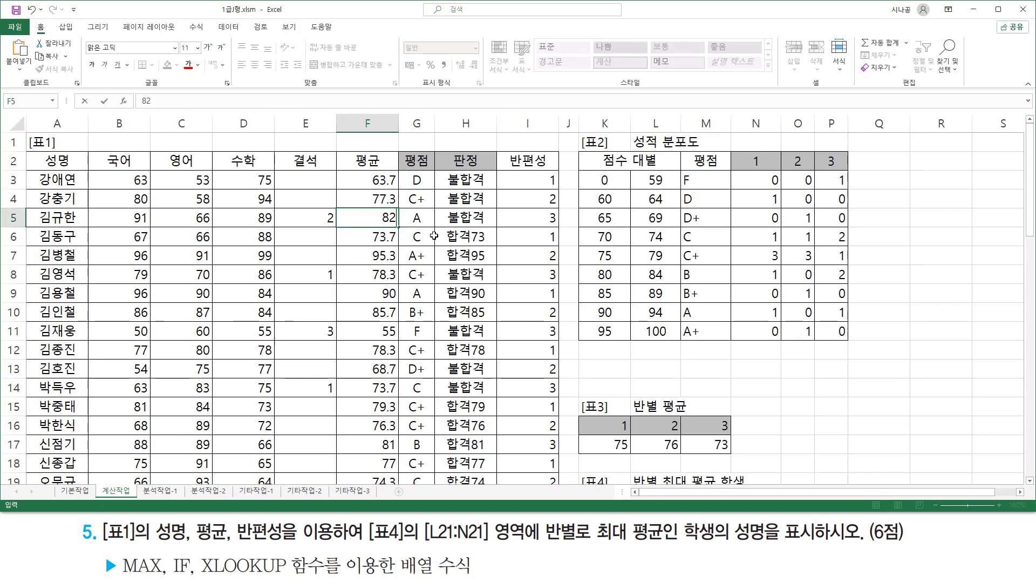
{"action": "key", "text": "Return"}
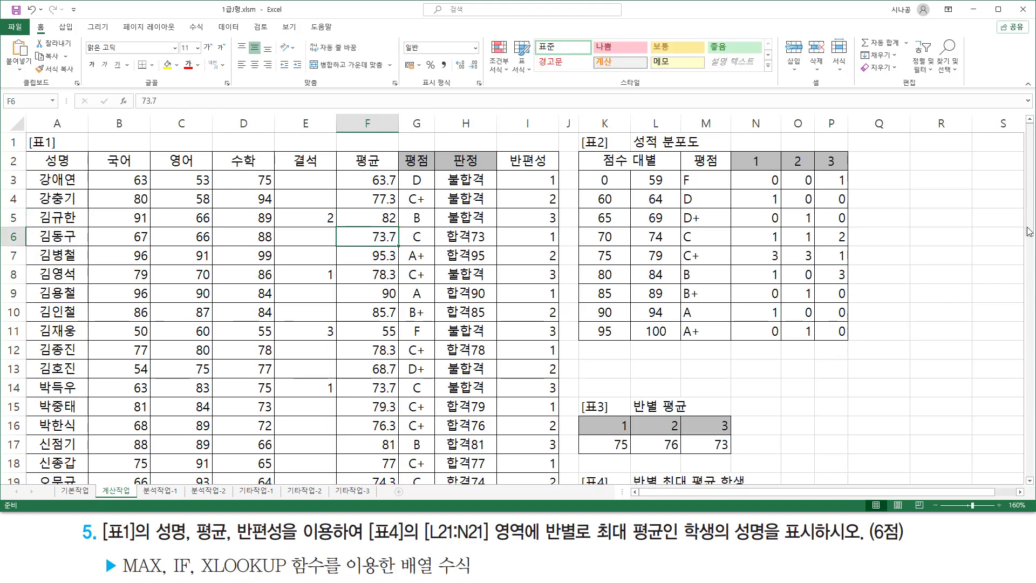
Fill the array formula from L21 across to N21 in 표4.
{"action": "left_click_drag", "start_coordinate": [1031, 231], "coordinate": [1031, 312]}
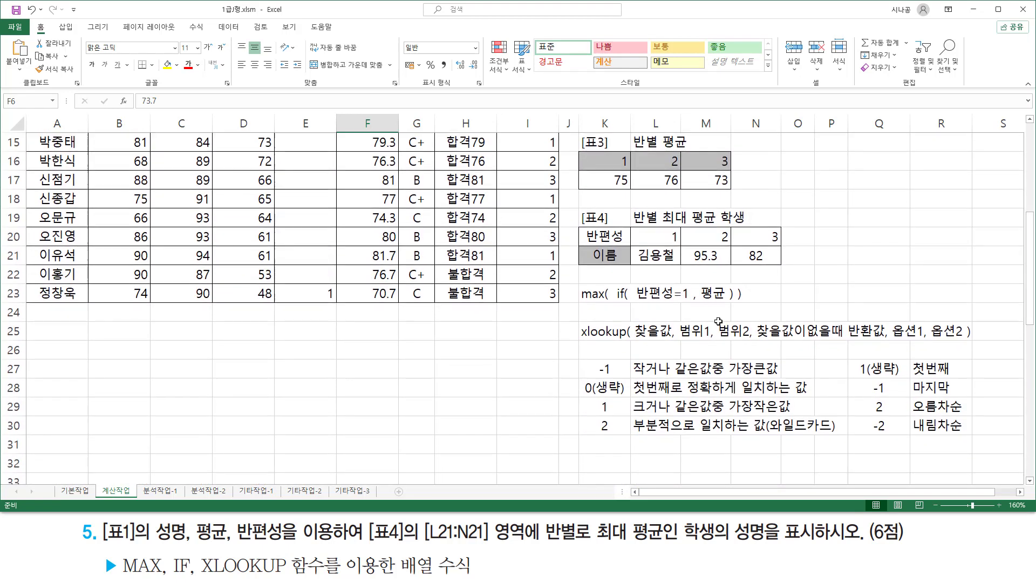
{"action": "left_click", "coordinate": [672, 249]}
{"action": "left_click_drag", "start_coordinate": [676, 262], "coordinate": [785, 268]}
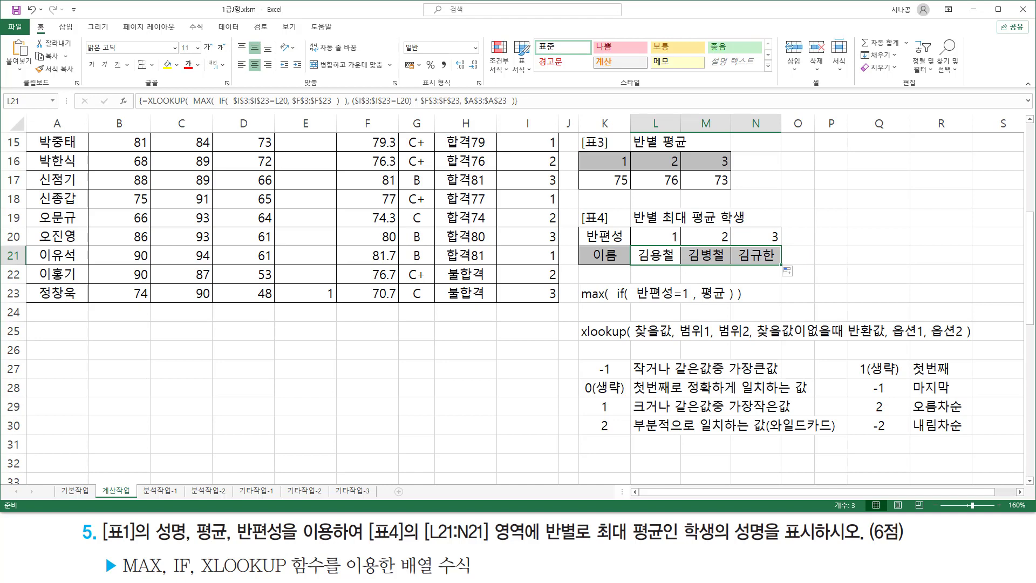
Add L21's XLOOKUP formula as plain text in C26 and color it red.
{"action": "left_click", "coordinate": [177, 350]}
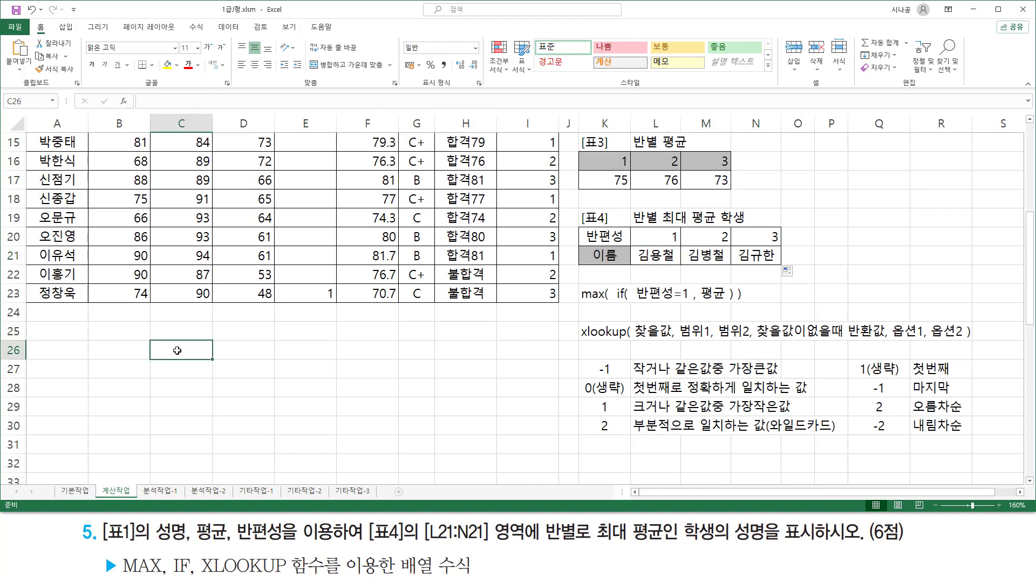
{"action": "type", "text": "=XLOOKUP( MAX( IF( $I$3:$I$23=L20, $F$3:$F$23 ) ), ($I$3:$I$23=L20) * $F$3:$F$23, $A$3:$A$23 )"}
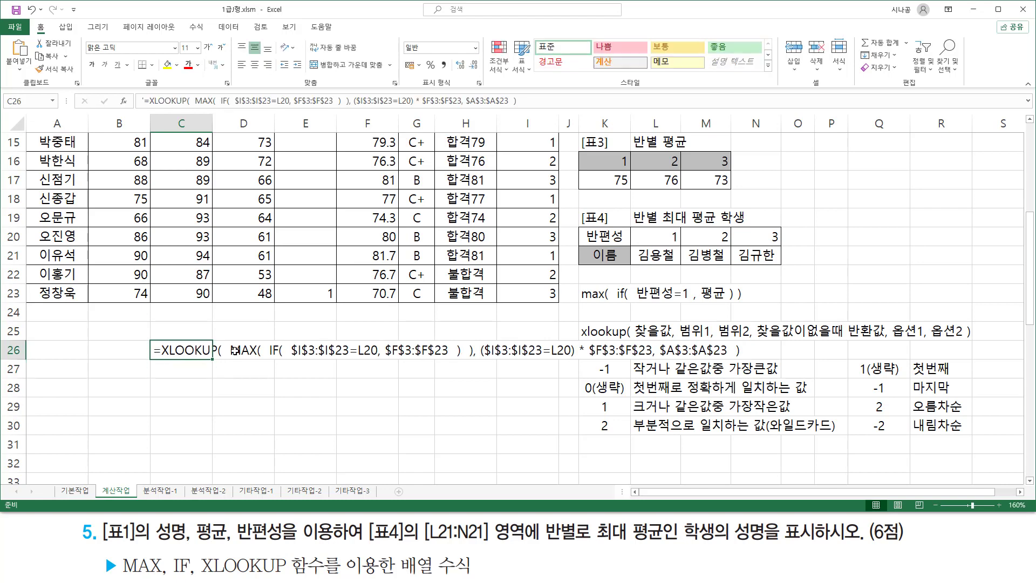
{"action": "left_click", "coordinate": [188, 65]}
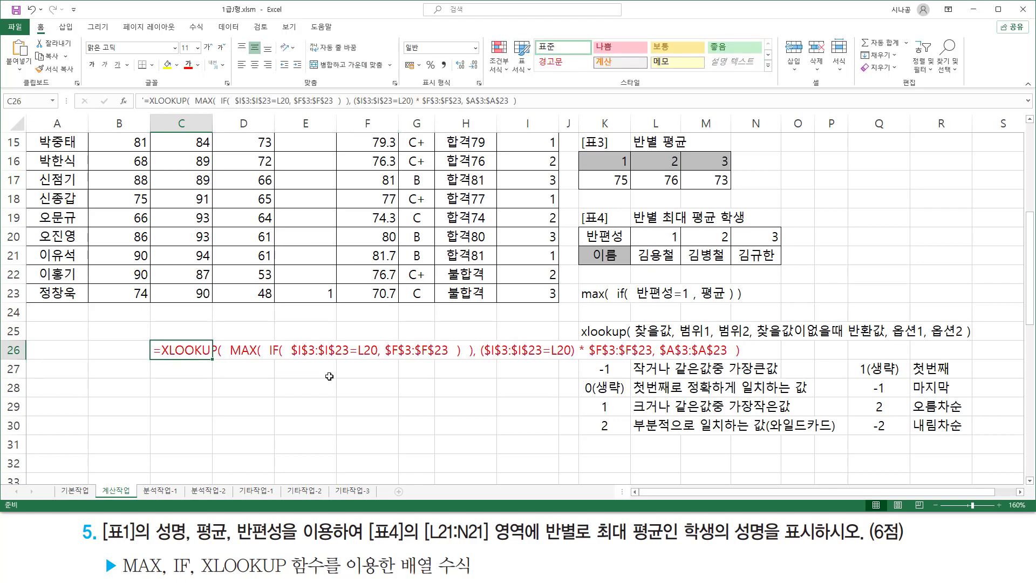
Review the C26 formula's MAX/IF lookup value, its class-times-average lookup array and its $A$3:$A$23 return range against the task wording.
{"action": "left_click", "coordinate": [330, 405]}
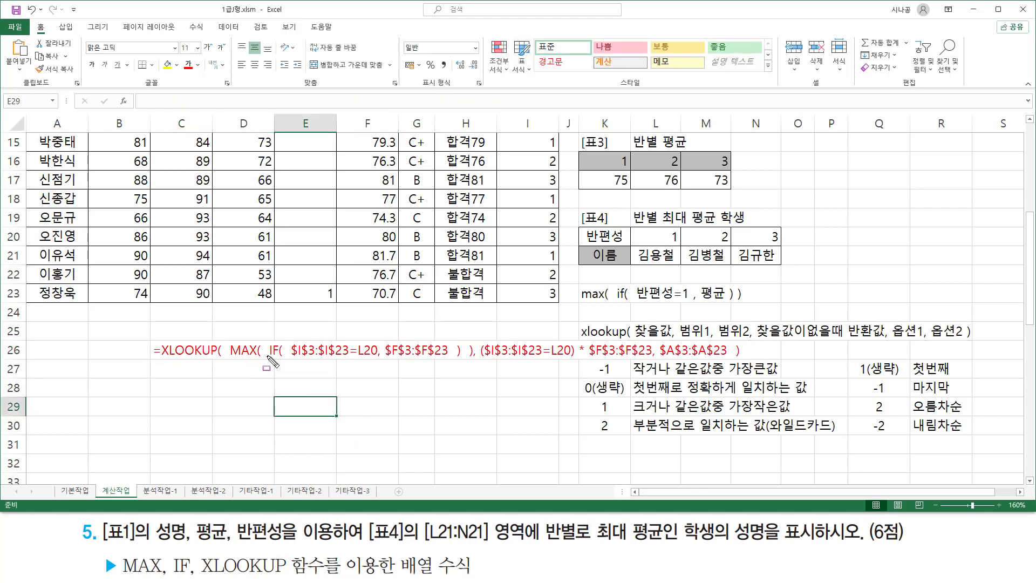
{"action": "mouse_move", "coordinate": [290, 359]}
{"action": "left_mouse_down"}
{"action": "mouse_move", "coordinate": [328, 360]}
{"action": "mouse_move", "coordinate": [375, 337]}
{"action": "left_mouse_up"}
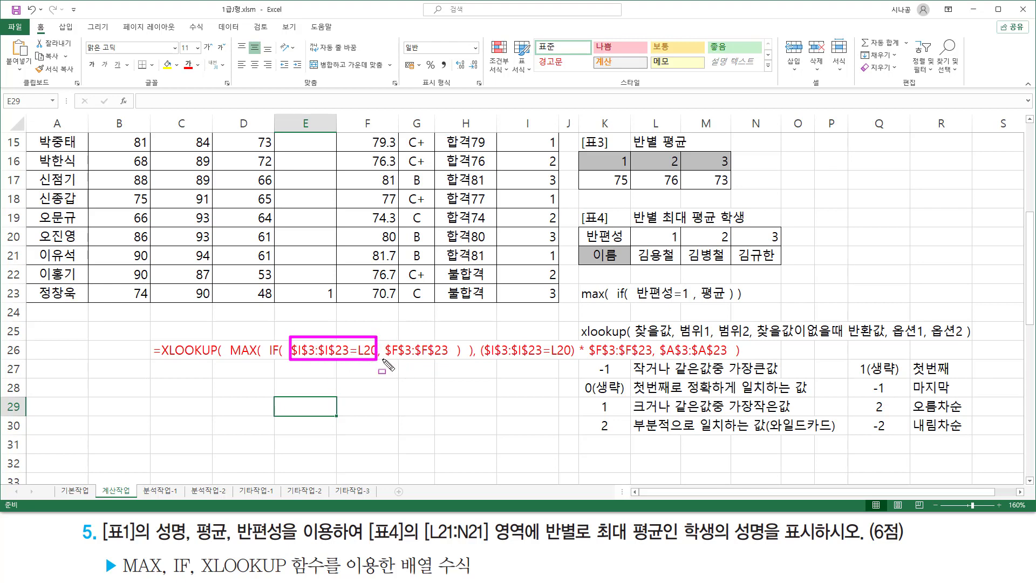
{"action": "left_click_drag", "start_coordinate": [385, 358], "coordinate": [449, 357]}
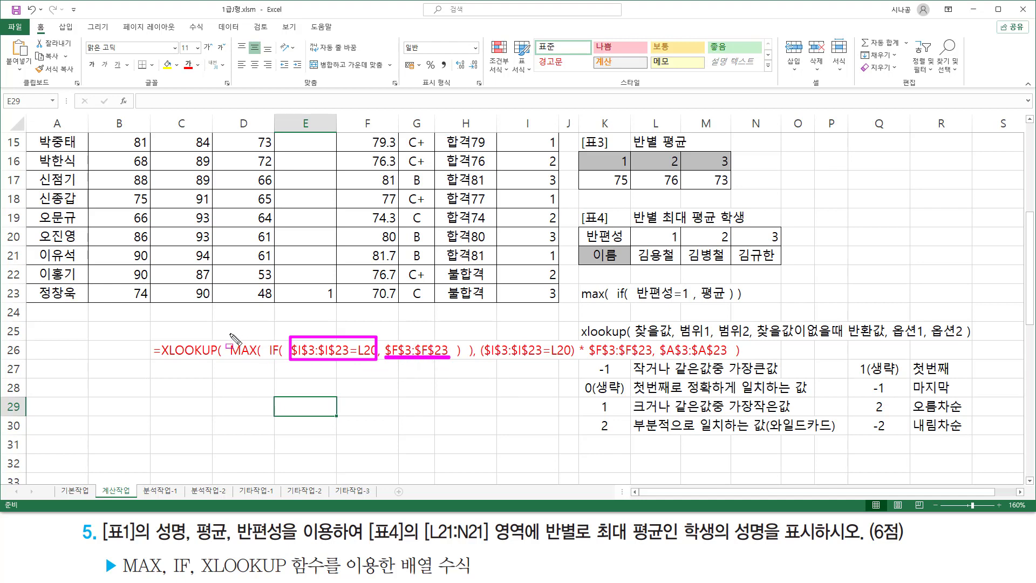
{"action": "mouse_move", "coordinate": [229, 334]}
{"action": "left_mouse_down"}
{"action": "mouse_move", "coordinate": [419, 367]}
{"action": "mouse_move", "coordinate": [480, 366]}
{"action": "mouse_move", "coordinate": [471, 364]}
{"action": "left_mouse_up"}
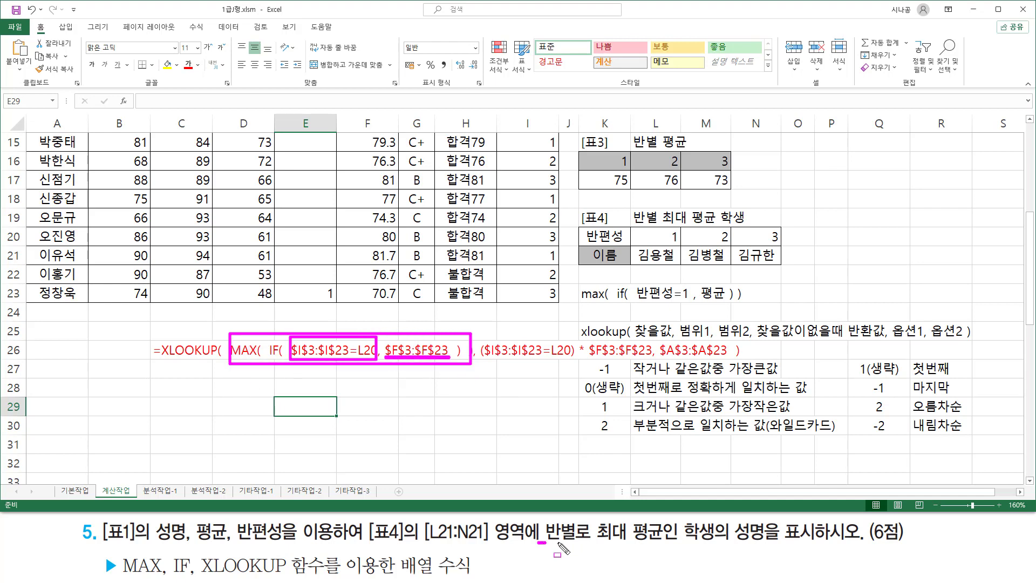
{"action": "mouse_move", "coordinate": [538, 540]}
{"action": "left_mouse_down"}
{"action": "mouse_move", "coordinate": [672, 541]}
{"action": "mouse_move", "coordinate": [673, 519]}
{"action": "left_mouse_up"}
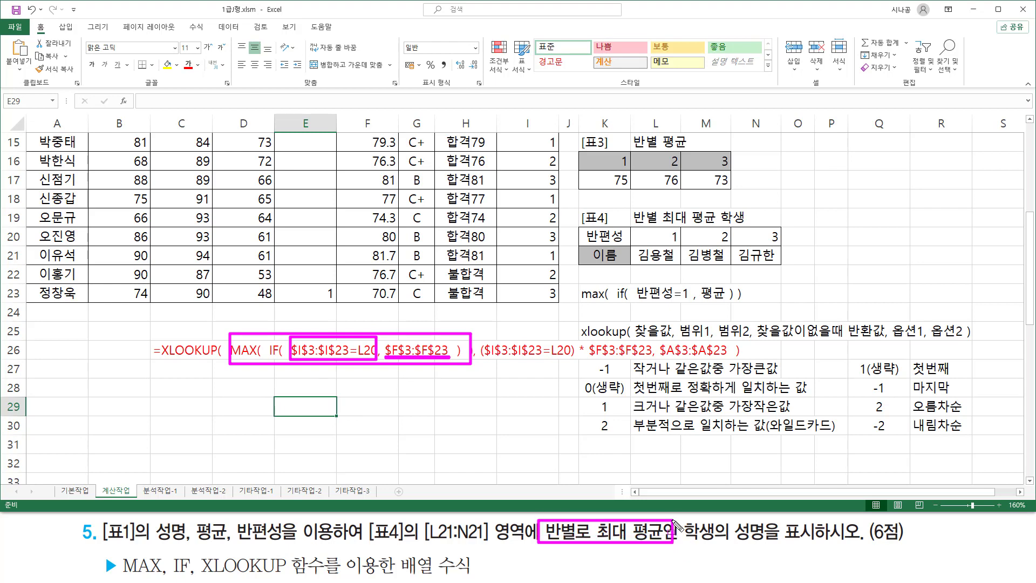
{"action": "mouse_move", "coordinate": [353, 327]}
{"action": "left_mouse_down"}
{"action": "mouse_move", "coordinate": [368, 343]}
{"action": "mouse_move", "coordinate": [386, 309]}
{"action": "left_mouse_up"}
{"action": "left_click_drag", "start_coordinate": [481, 337], "coordinate": [650, 362]}
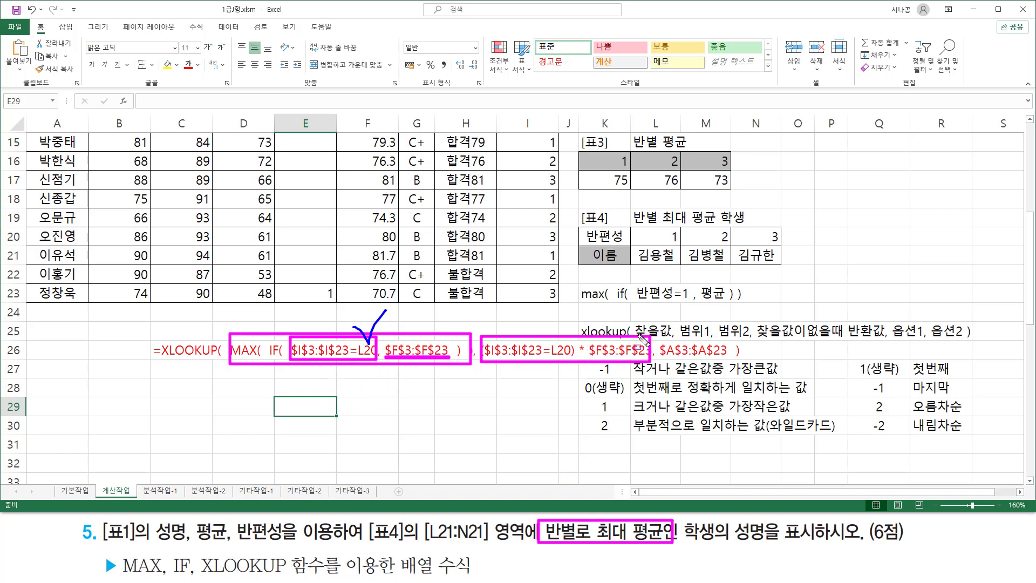
{"action": "mouse_move", "coordinate": [661, 362]}
{"action": "left_mouse_down"}
{"action": "mouse_move", "coordinate": [732, 361]}
{"action": "mouse_move", "coordinate": [733, 342]}
{"action": "left_mouse_up"}
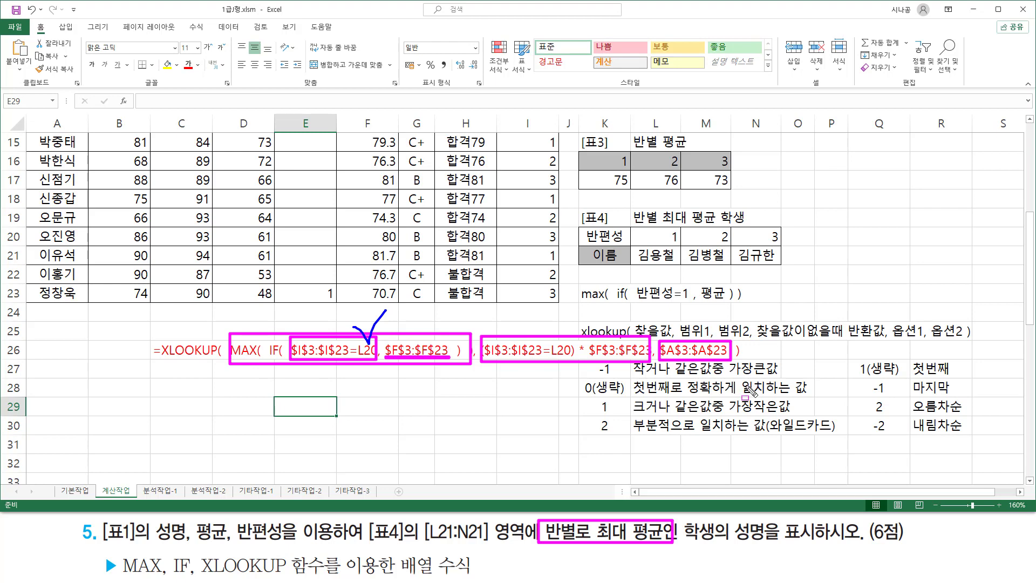
{"action": "key", "text": "Escape"}
Examine the XLOOKUP syntax notes for the omittable defaults of 옵션1 and 옵션2, 0 and 1, and compare them with the C26 formula.
{"action": "key", "text": "ctrl+2"}
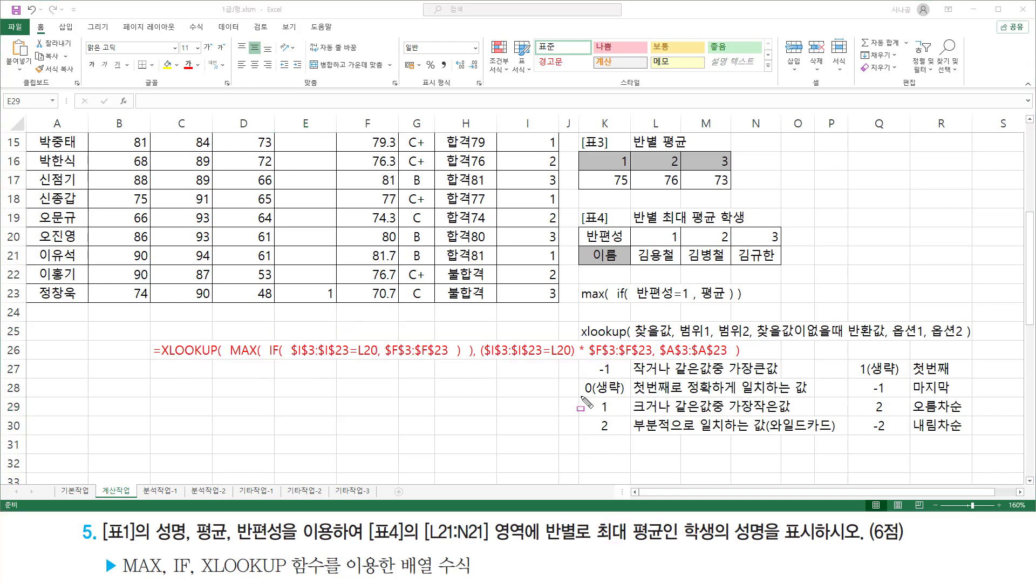
{"action": "left_click_drag", "start_coordinate": [580, 395], "coordinate": [626, 395]}
{"action": "left_click_drag", "start_coordinate": [854, 377], "coordinate": [901, 378]}
{"action": "mouse_move", "coordinate": [889, 322]}
{"action": "left_mouse_down"}
{"action": "mouse_move", "coordinate": [924, 339]}
{"action": "mouse_move", "coordinate": [965, 324]}
{"action": "mouse_move", "coordinate": [963, 340]}
{"action": "left_mouse_up"}
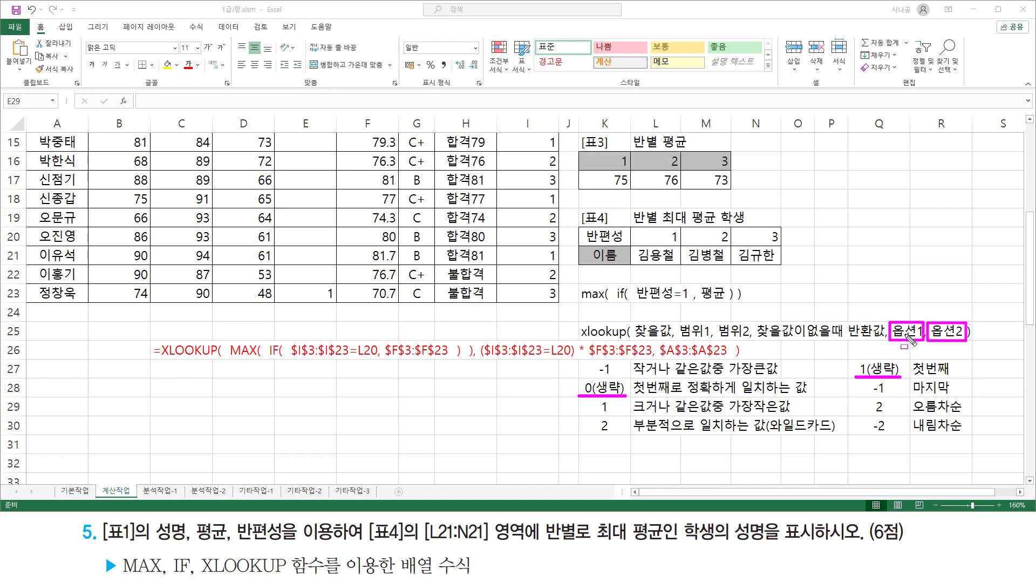
{"action": "mouse_move", "coordinate": [599, 380]}
{"action": "left_mouse_down"}
{"action": "mouse_move", "coordinate": [618, 390]}
{"action": "mouse_move", "coordinate": [599, 381]}
{"action": "left_mouse_up"}
{"action": "left_click_drag", "start_coordinate": [878, 361], "coordinate": [877, 361]}
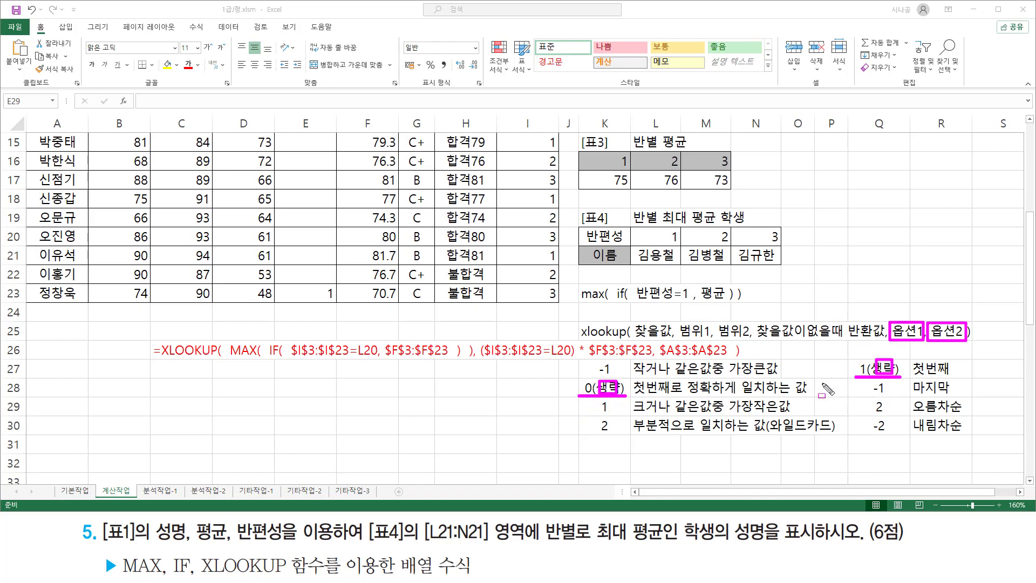
{"action": "left_click_drag", "start_coordinate": [144, 362], "coordinate": [766, 362]}
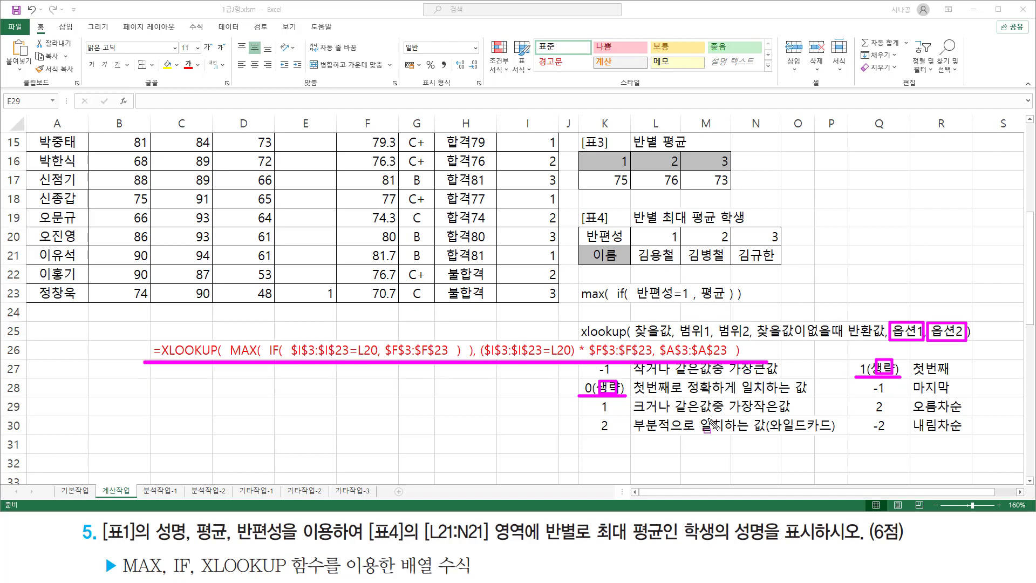
{"action": "key", "text": "Escape"}
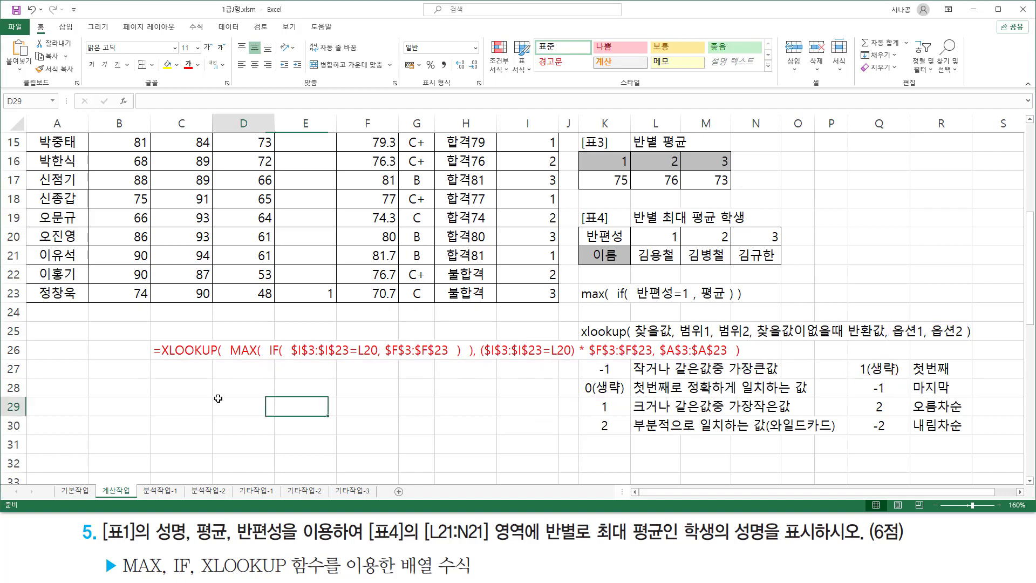
{"action": "left_click", "coordinate": [229, 403]}
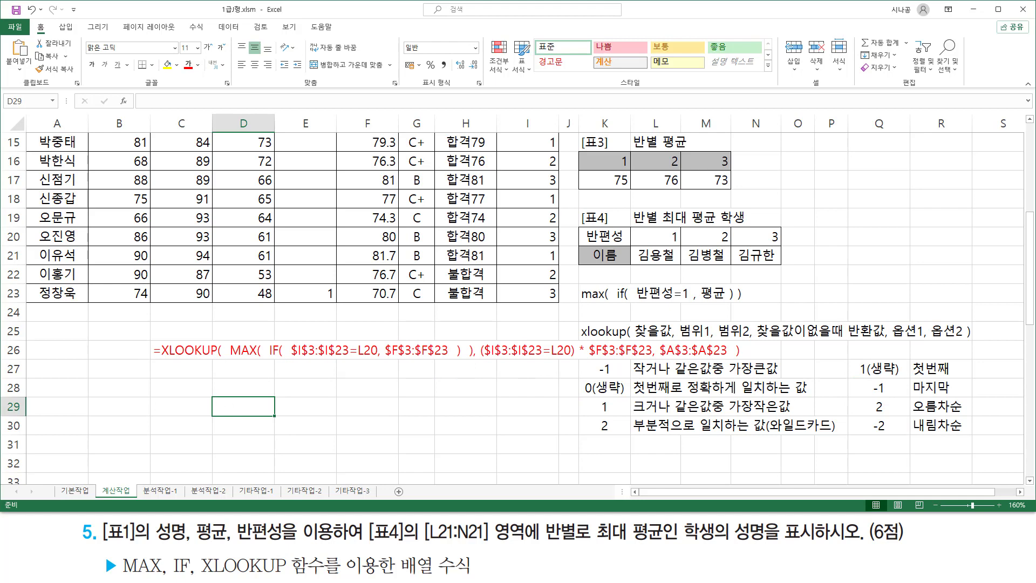